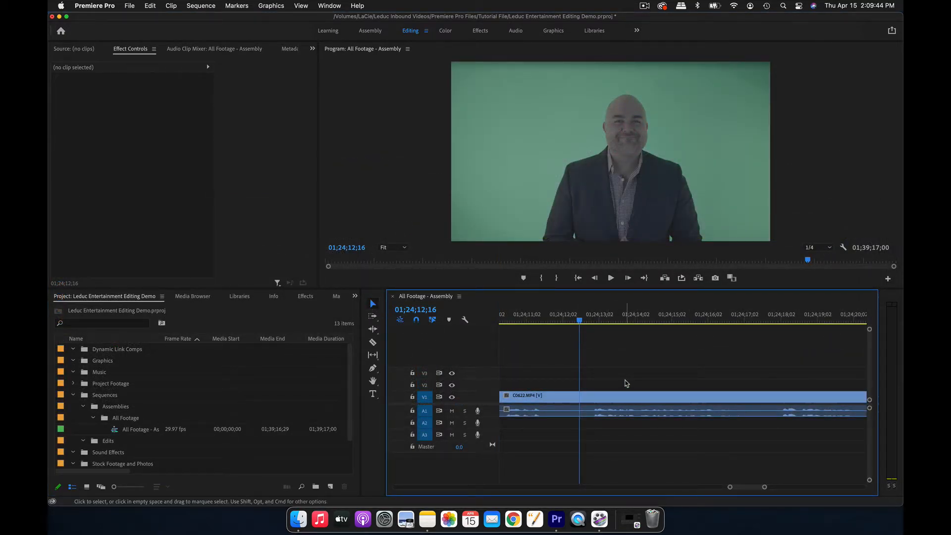
Play a few seconds of the All Footage assembly from 01;24;12;16.
{"action": "key", "text": "space"}
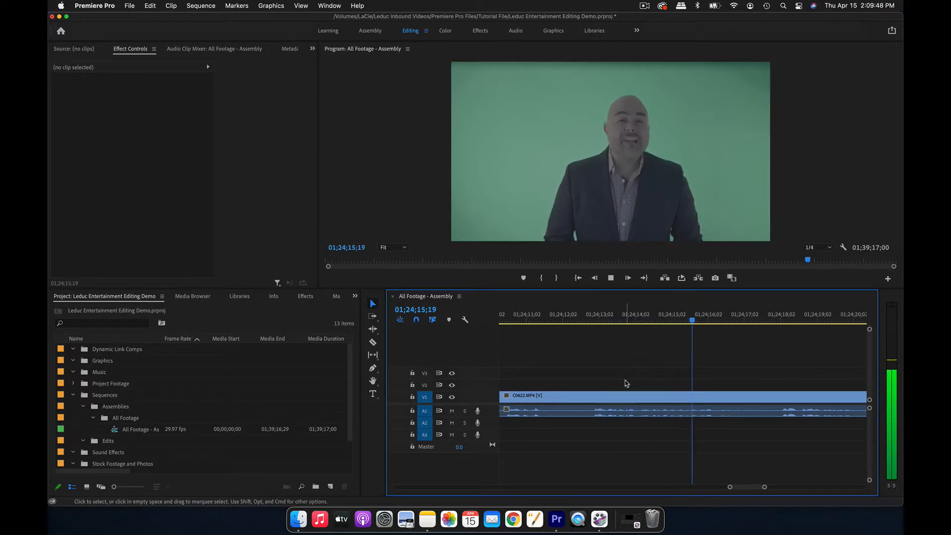
{"action": "key", "text": "space"}
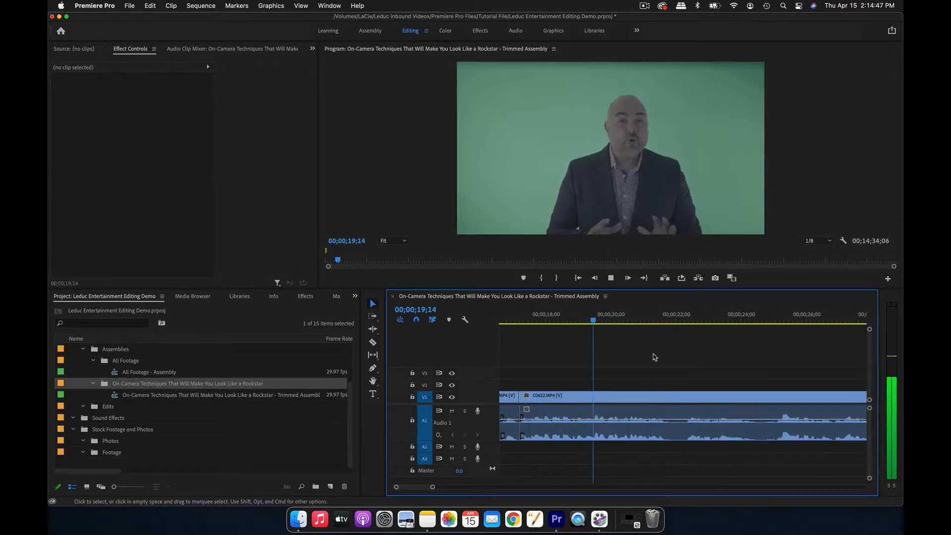
Split the C0622.MP4 clip at the playhead and trim the start of the clip after the cut in the trimmed assembly.
{"action": "key", "text": "super+k"}
{"action": "key", "text": "space"}
{"action": "scroll", "coordinate": [654, 356], "scroll_direction": "right", "scroll_amount": 3}
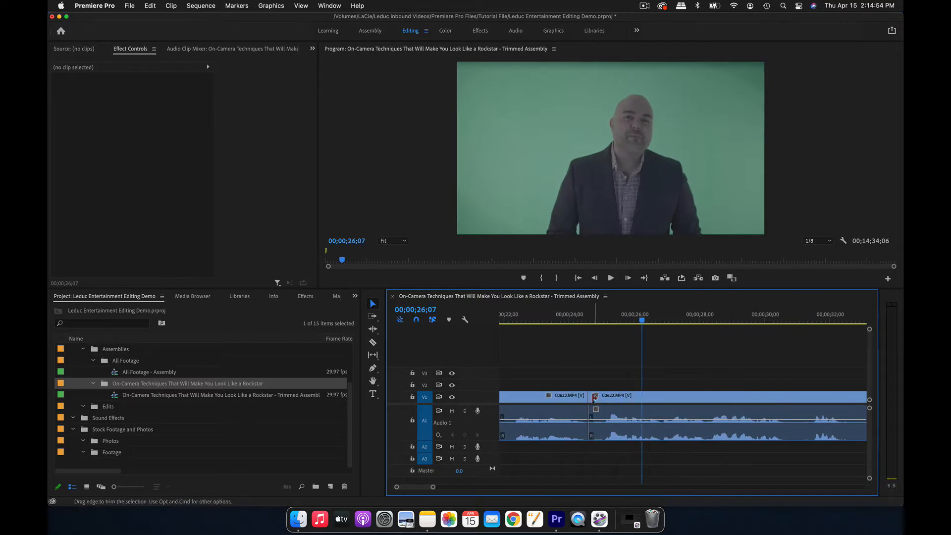
{"action": "left_click_drag", "start_coordinate": [591, 397], "coordinate": [597, 397]}
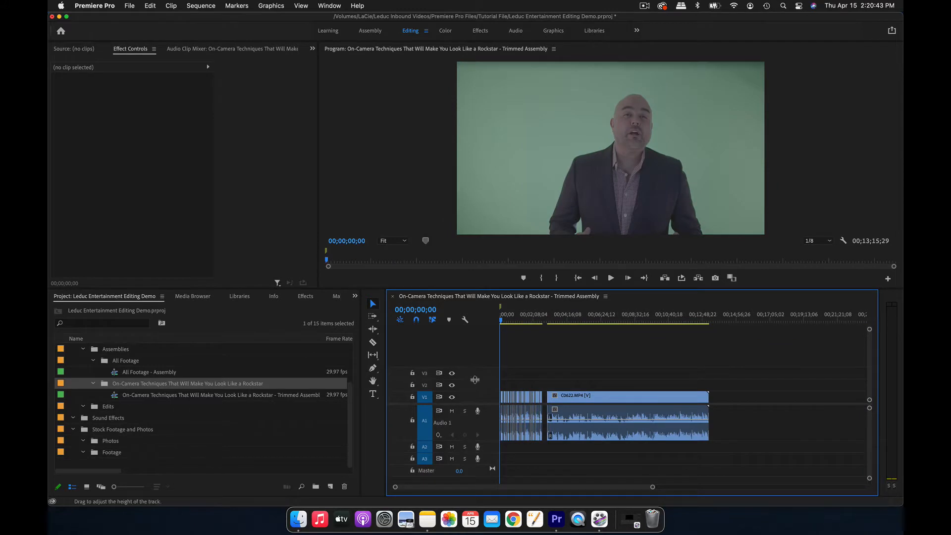
Move the second take's clip earlier to start at 00;02;49;04, leaving a short gap after the first take.
{"action": "key", "text": "="}
{"action": "key", "text": "="}
{"action": "key", "text": "="}
{"action": "key", "text": "-"}
{"action": "key", "text": "-"}
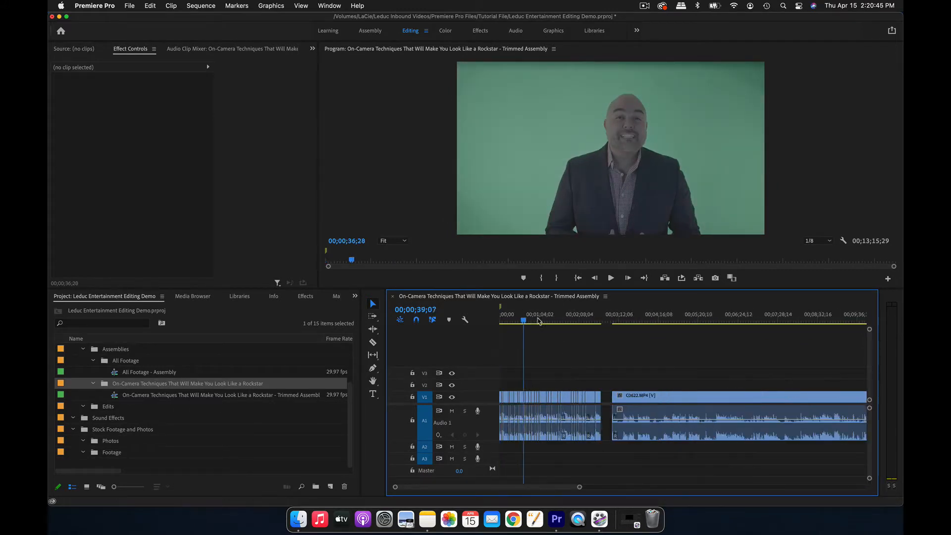
{"action": "left_click_drag", "start_coordinate": [540, 321], "coordinate": [604, 320]}
{"action": "scroll", "coordinate": [597, 376], "scroll_direction": "up", "scroll_amount": 3}
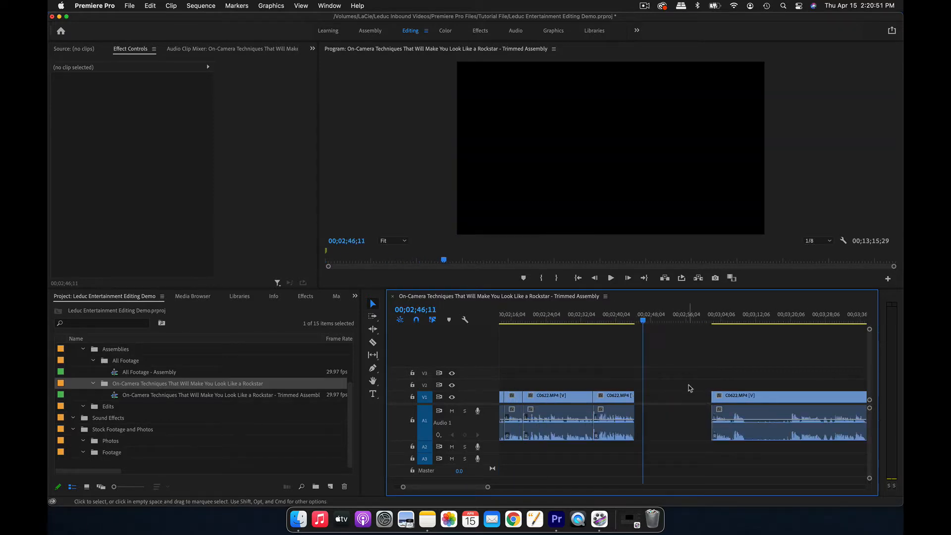
{"action": "key", "text": "Down"}
{"action": "scroll", "coordinate": [690, 388], "scroll_direction": "right", "scroll_amount": 2}
{"action": "left_click_drag", "start_coordinate": [653, 405], "coordinate": [590, 399]}
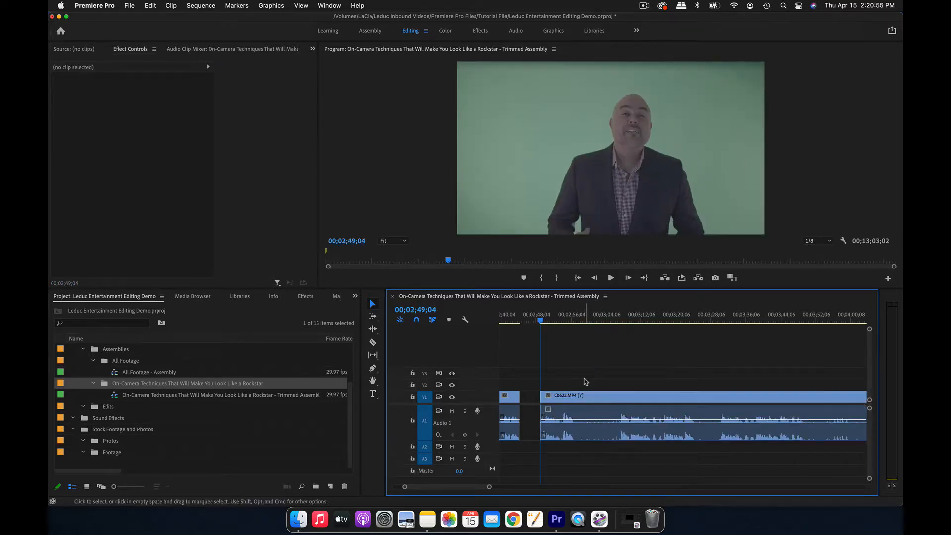
Name the marker at the second take's start Take 2 and rename the marker at the sequence start Take 1.
{"action": "double_click", "coordinate": [541, 307]}
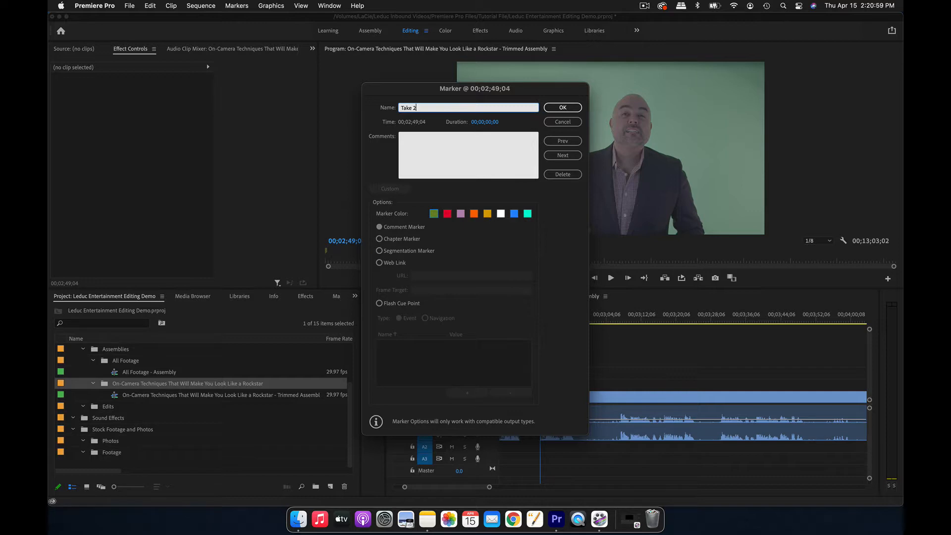
{"action": "key", "text": "Return"}
{"action": "key", "text": "Home"}
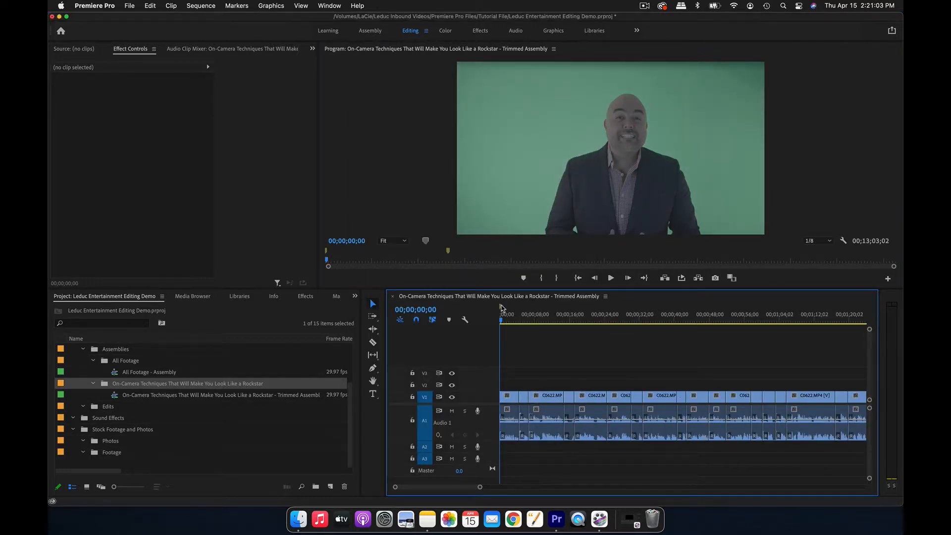
{"action": "double_click", "coordinate": [502, 309]}
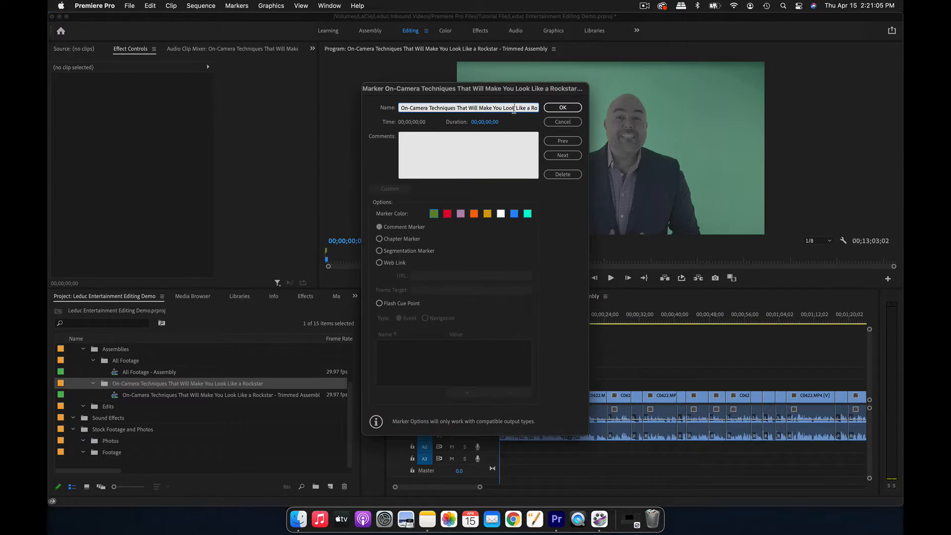
{"action": "type", "text": "Take 1"}
{"action": "key", "text": "Return"}
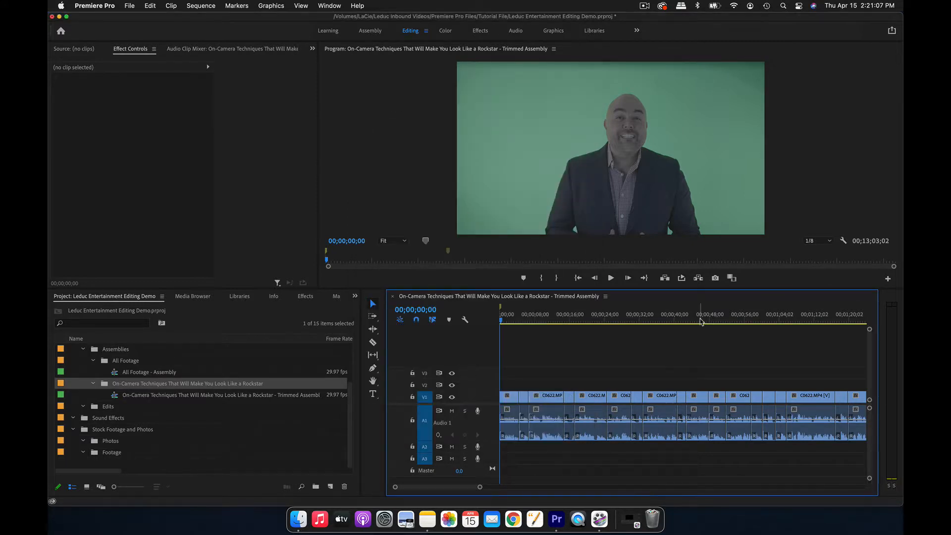
Select all clips of the first take, up to the gap before Take 2, and label them Caribbean.
{"action": "key", "text": "minus"}
{"action": "key", "text": "minus"}
{"action": "left_click", "coordinate": [675, 319]}
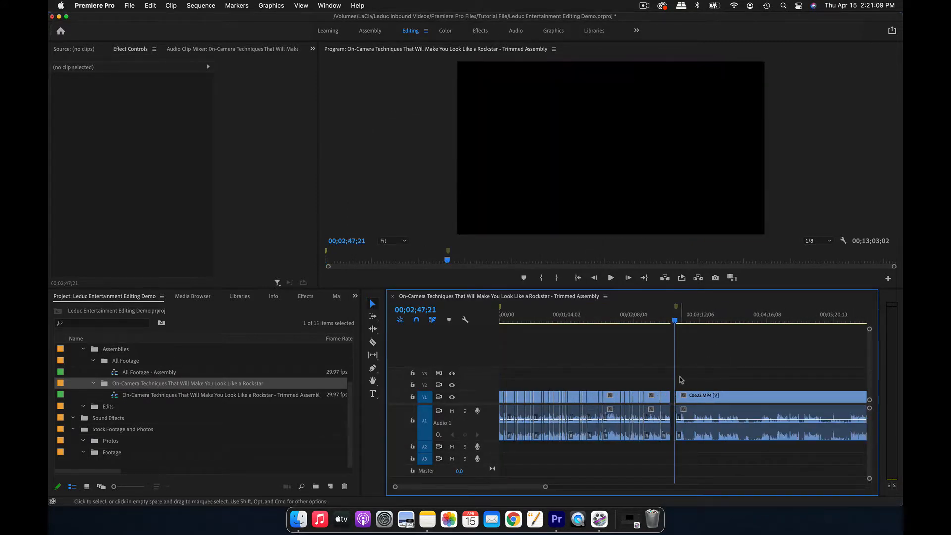
{"action": "scroll", "coordinate": [681, 380], "scroll_direction": "up", "scroll_amount": 3}
{"action": "key", "text": "Down"}
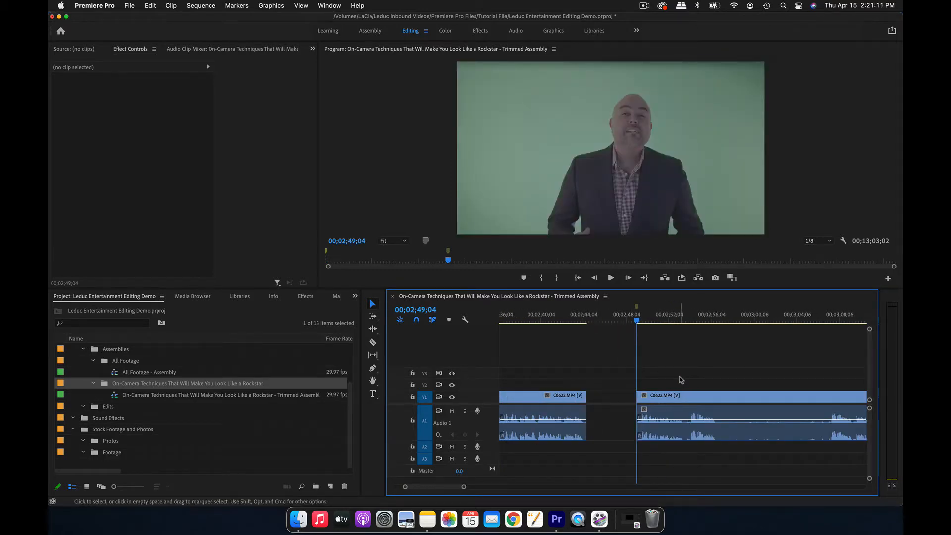
{"action": "scroll", "coordinate": [681, 380], "scroll_direction": "down", "scroll_amount": 2}
{"action": "scroll", "coordinate": [546, 385], "scroll_direction": "down", "scroll_amount": 3}
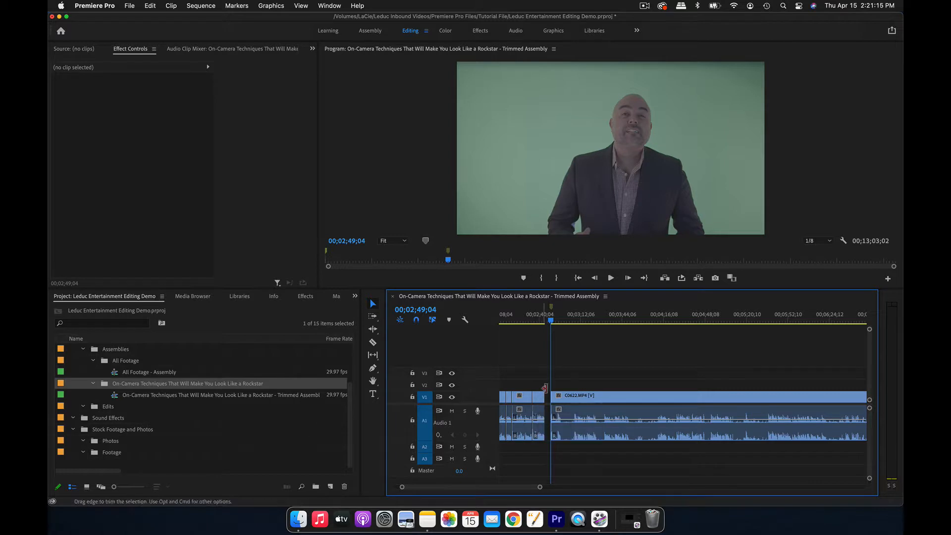
{"action": "scroll", "coordinate": [548, 373], "scroll_direction": "up", "scroll_amount": 2}
{"action": "left_click_drag", "start_coordinate": [728, 381], "coordinate": [499, 438]}
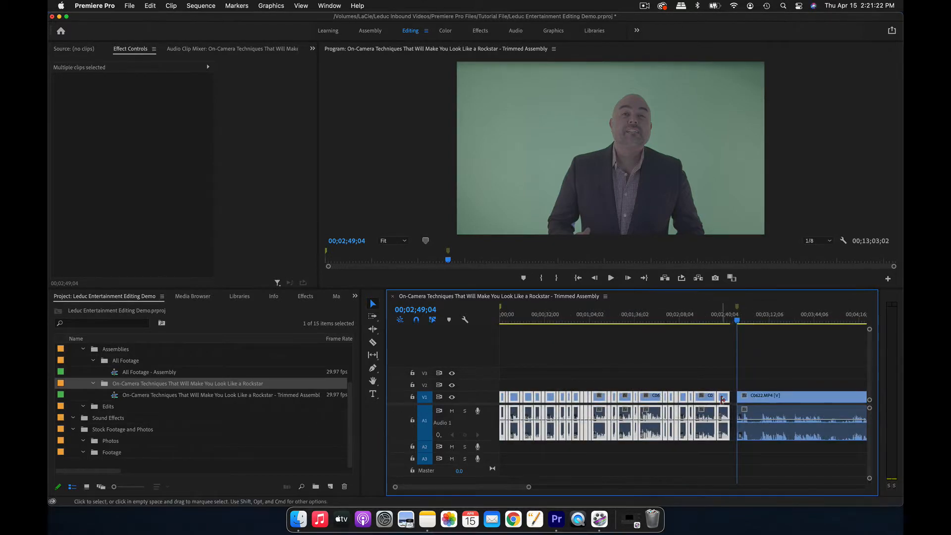
{"action": "right_click", "coordinate": [723, 399]}
{"action": "mouse_move", "coordinate": [775, 262]}
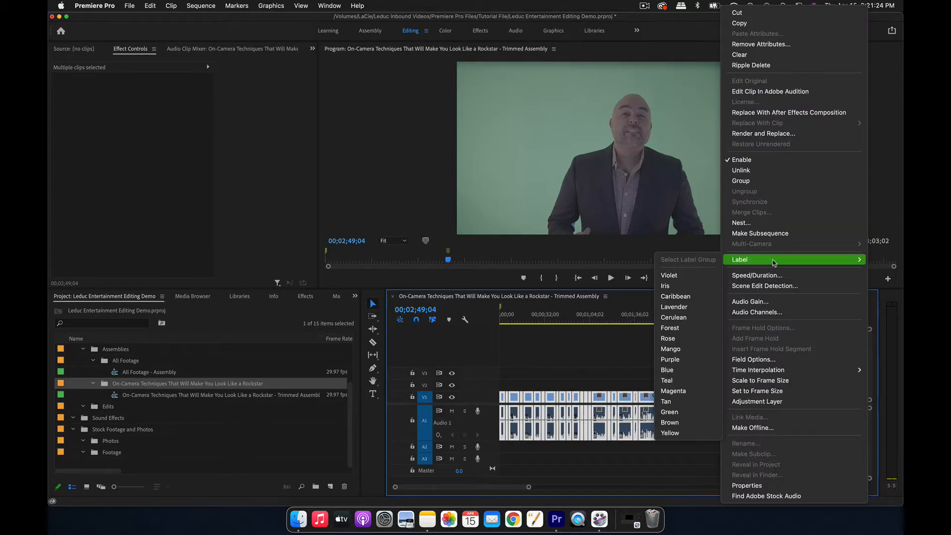
{"action": "left_click", "coordinate": [689, 299]}
{"action": "left_click", "coordinate": [693, 354]}
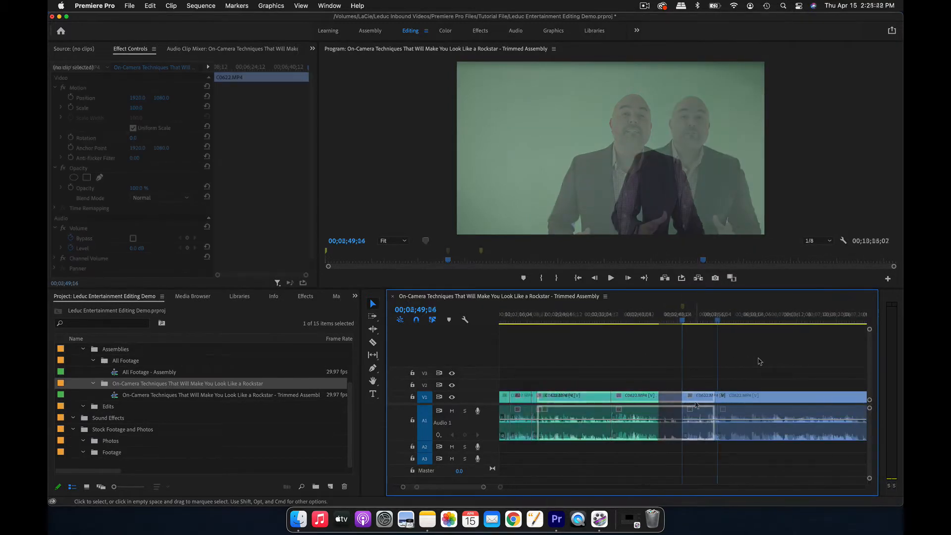
Delete the selected unwanted C0622.MP4 clip just before the third take.
{"action": "key", "text": "Delete"}
{"action": "key", "text": "backslash"}
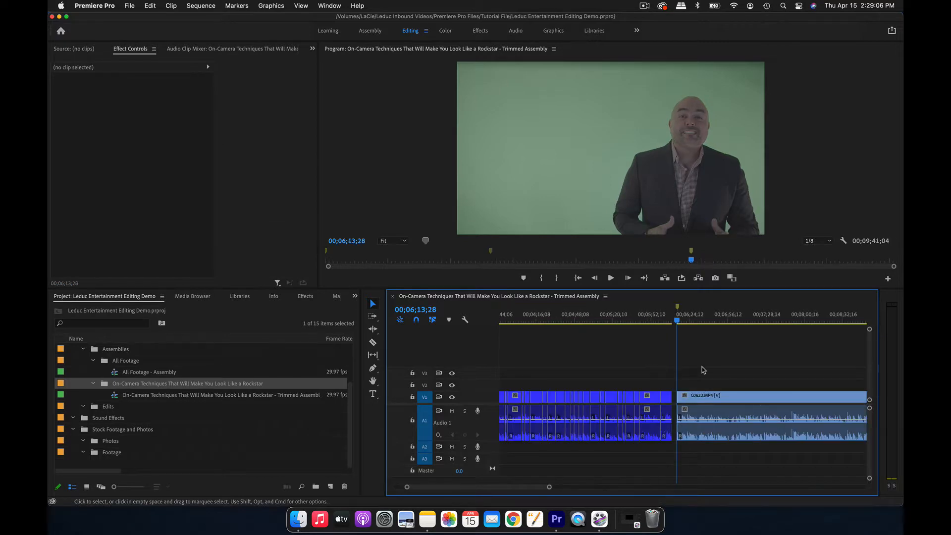
{"action": "scroll", "coordinate": [704, 370], "scroll_direction": "right", "scroll_amount": 2}
{"action": "scroll", "coordinate": [636, 400], "scroll_direction": "up", "scroll_amount": 3}
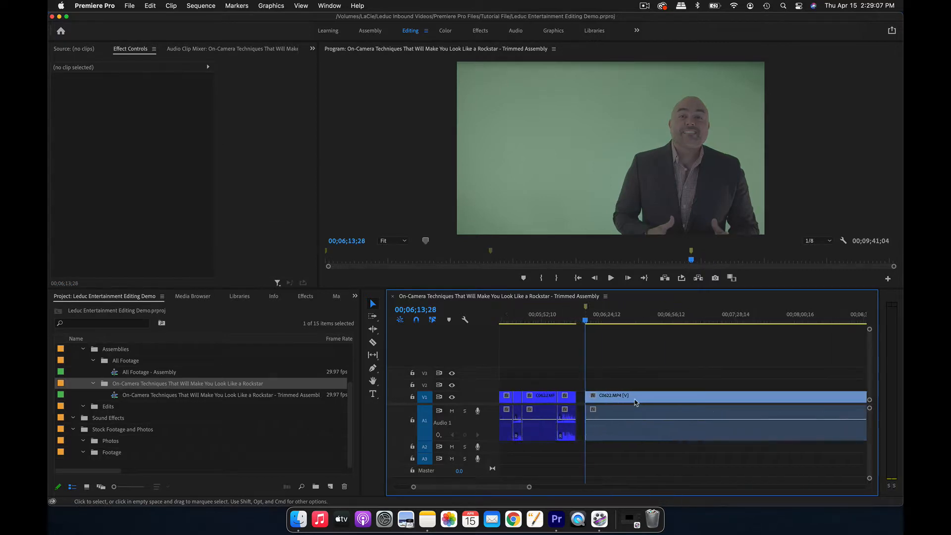
{"action": "key", "text": "grave"}
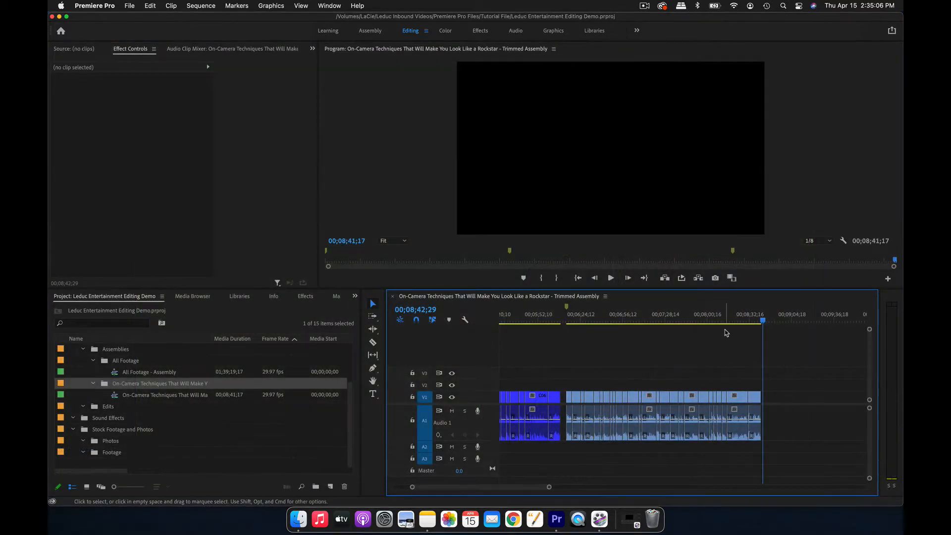
{"action": "key", "text": "minus"}
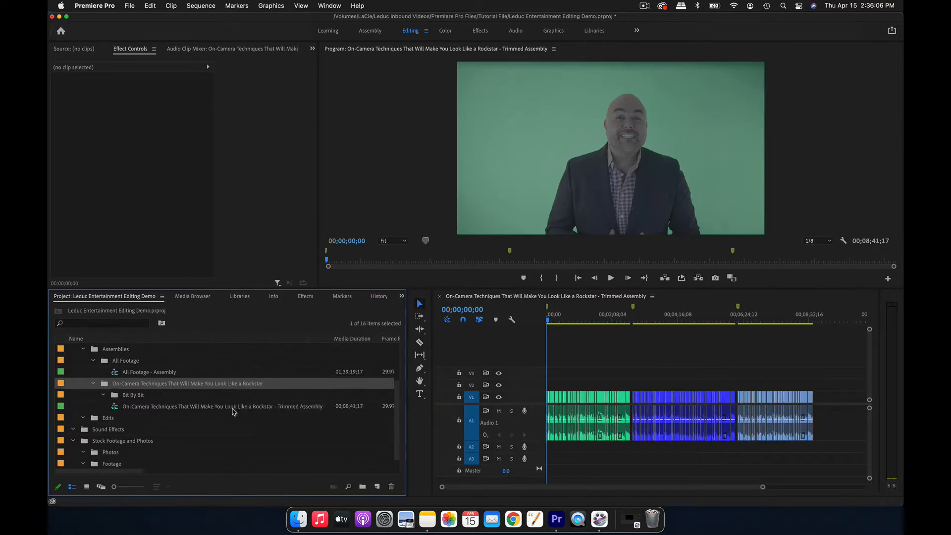
Copy the On-Camera Techniques trimmed assembly sequence into the Bit By Bit bin.
{"action": "left_click", "coordinate": [232, 408]}
{"action": "left_click", "coordinate": [210, 393]}
{"action": "key", "text": "super+v"}
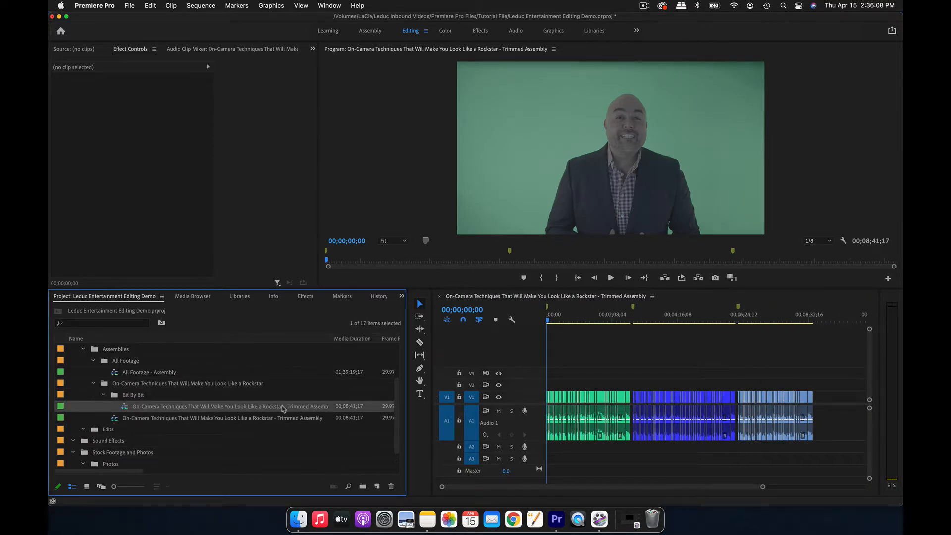
Append "Bit By Bit" to the name of the copied sequence in the Bit By Bit bin.
{"action": "left_click", "coordinate": [318, 420]}
{"action": "left_click", "coordinate": [319, 407]}
{"action": "key", "text": "Return"}
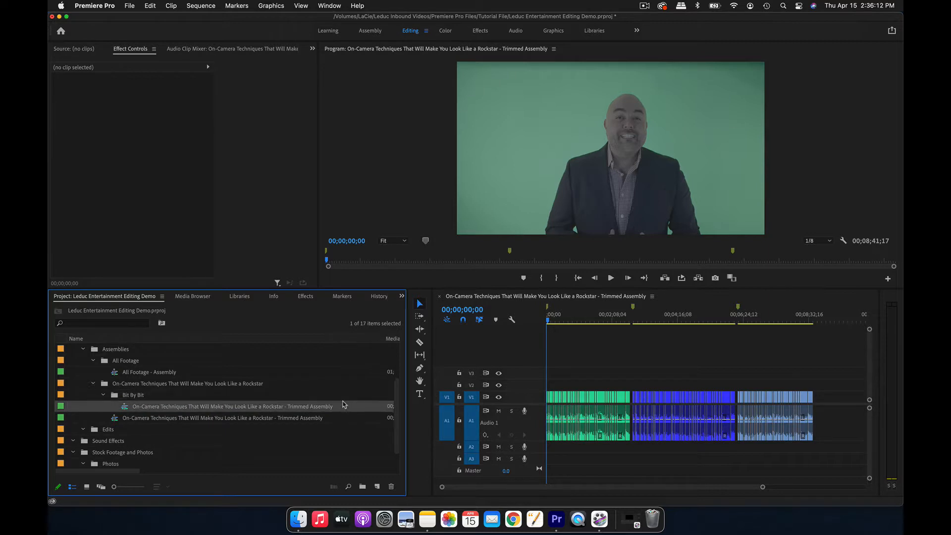
{"action": "left_click", "coordinate": [344, 406]}
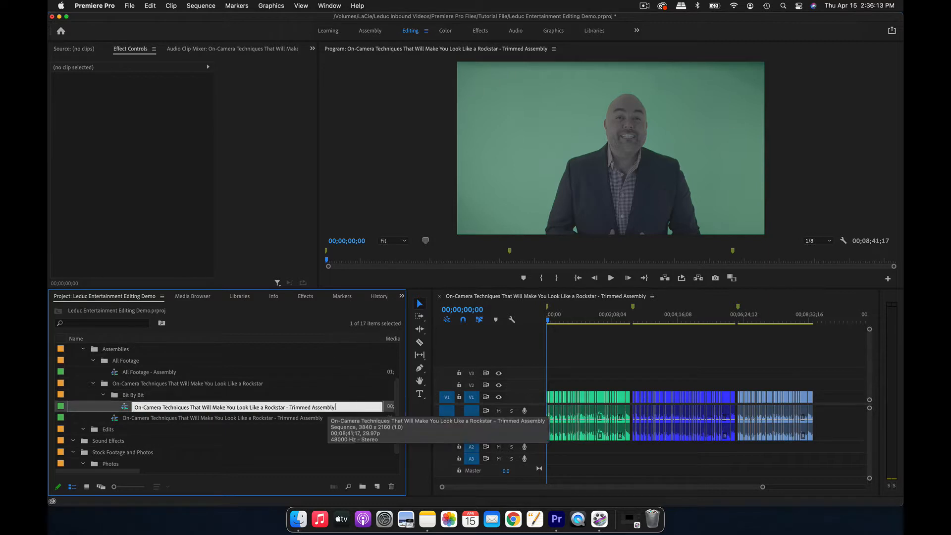
{"action": "type", "text": "Bit By Bit"}
{"action": "key", "text": "Return"}
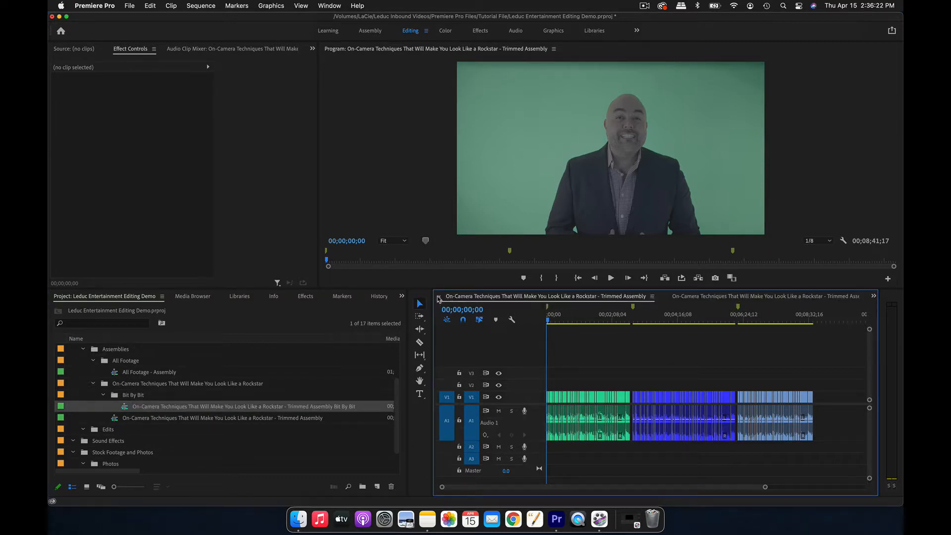
Close the original trimmed assembly's timeline and widen the timeline area for the Bit By Bit sequence.
{"action": "left_click", "coordinate": [438, 296]}
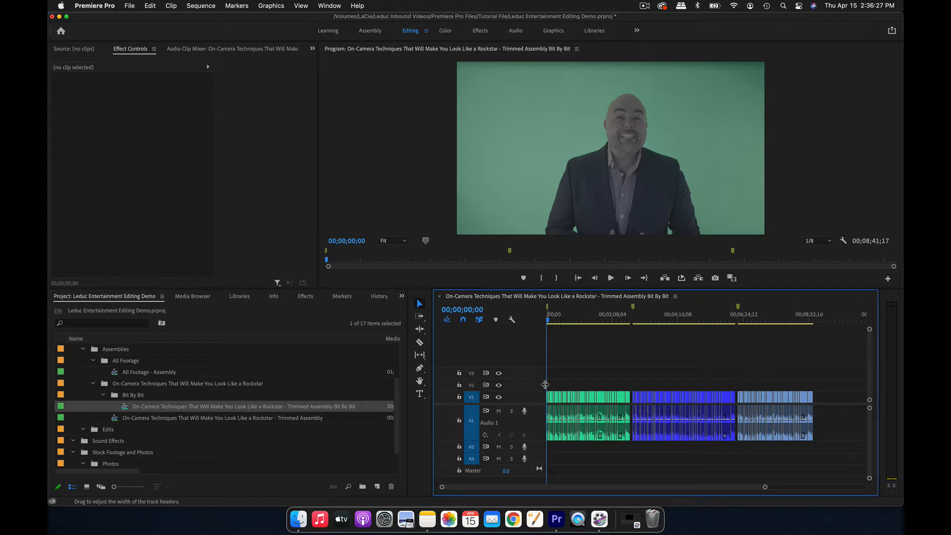
{"action": "scroll", "coordinate": [545, 385], "scroll_direction": "up", "scroll_amount": 10}
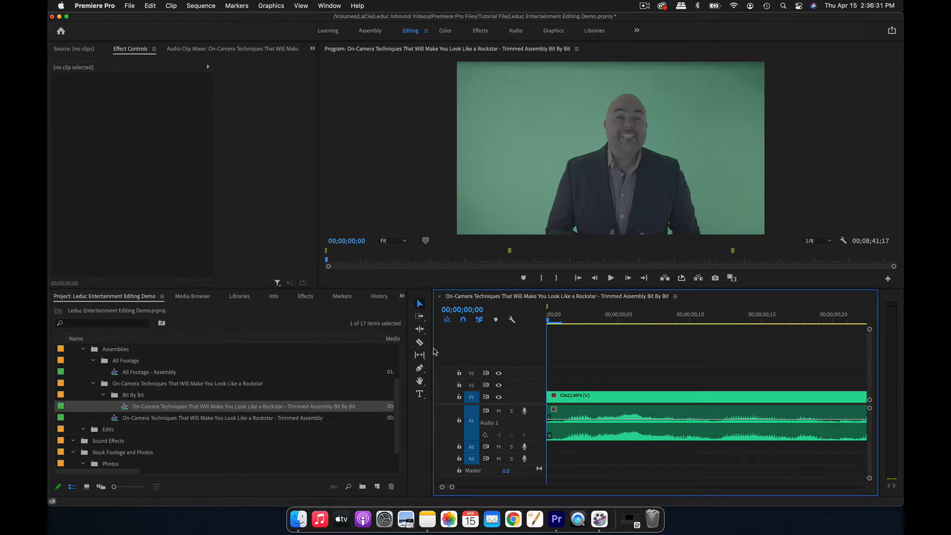
{"action": "left_click_drag", "start_coordinate": [432, 353], "coordinate": [322, 352]}
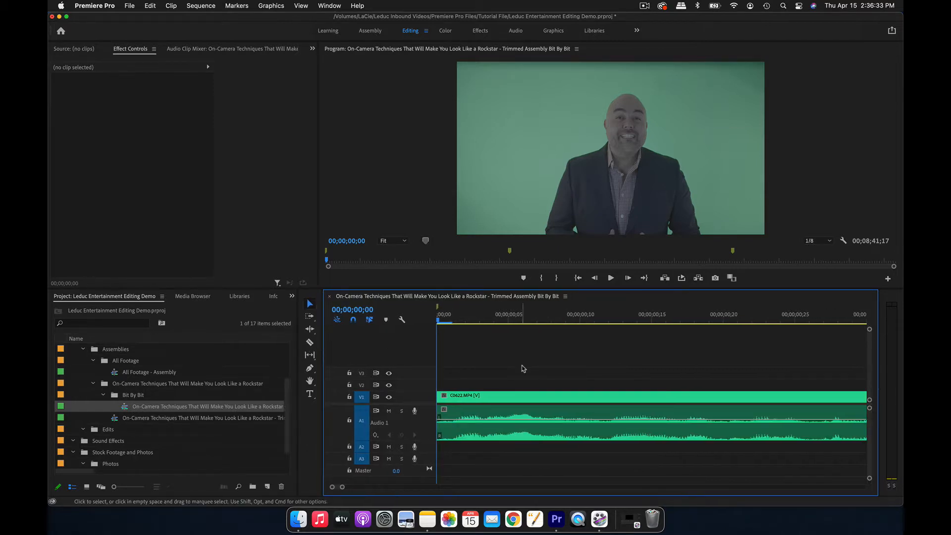
Play the opening lines of the green, dark blue and light blue takes to compare their order of content.
{"action": "scroll", "coordinate": [520, 367], "scroll_direction": "down", "scroll_amount": 8}
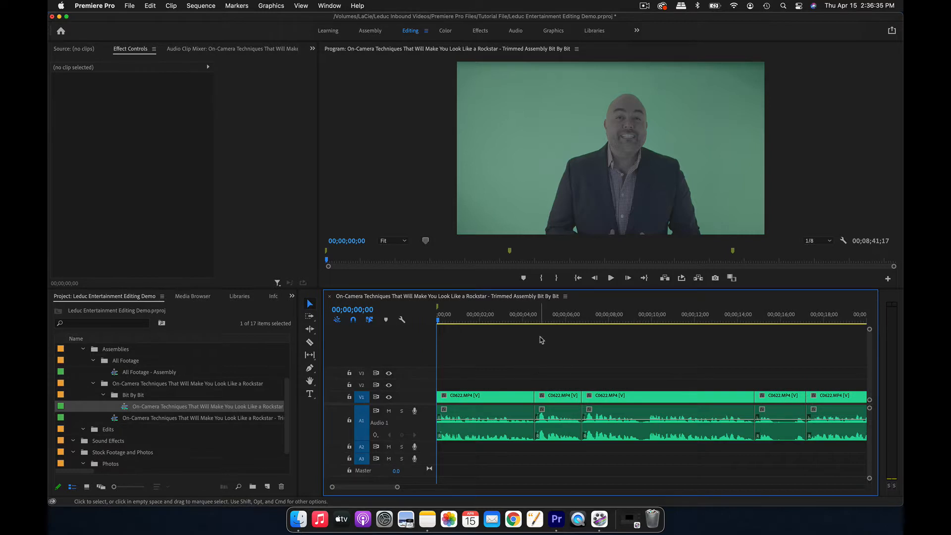
{"action": "key", "text": "Down"}
{"action": "scroll", "coordinate": [542, 339], "scroll_direction": "down", "scroll_amount": 3}
{"action": "key", "text": "space"}
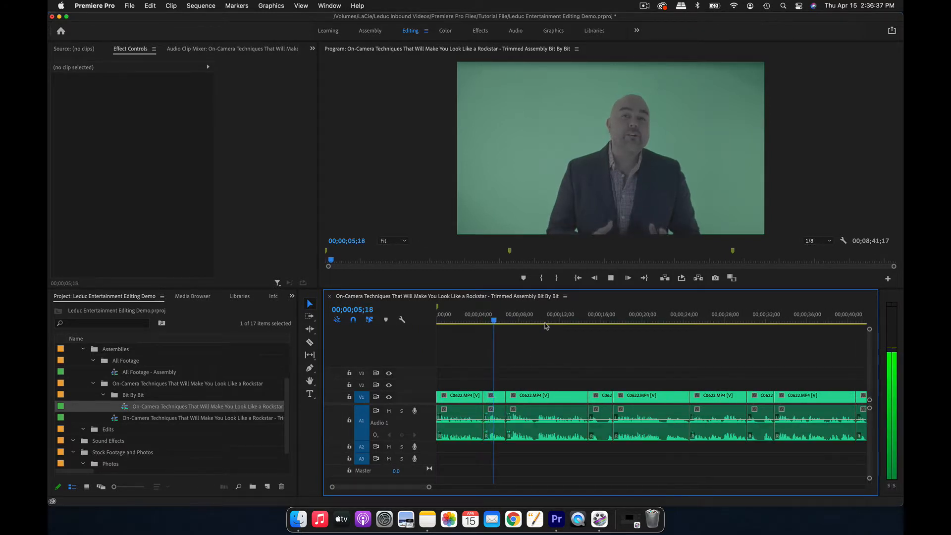
{"action": "key", "text": "space"}
{"action": "scroll", "coordinate": [546, 325], "scroll_direction": "down", "scroll_amount": 5}
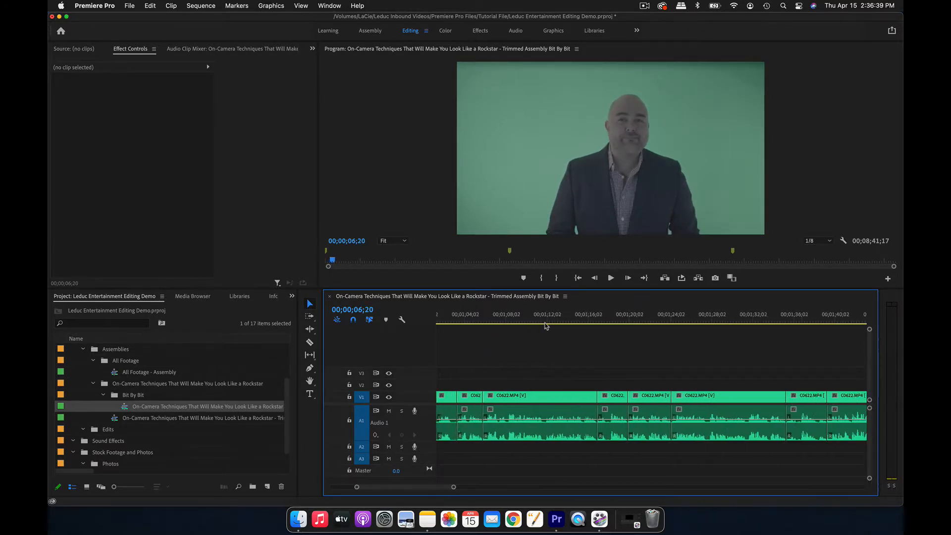
{"action": "scroll", "coordinate": [546, 325], "scroll_direction": "down", "scroll_amount": 8}
{"action": "left_click", "coordinate": [575, 319]}
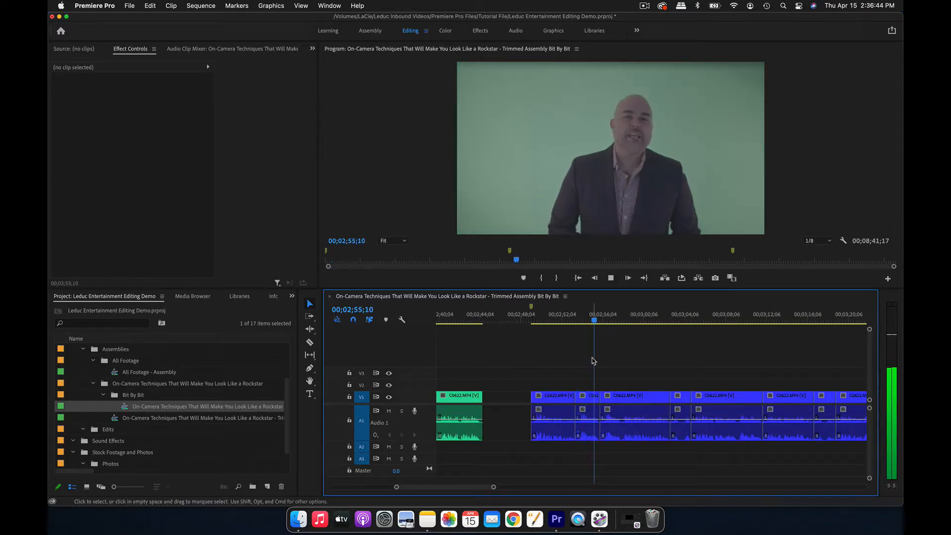
{"action": "scroll", "coordinate": [594, 361], "scroll_direction": "down", "scroll_amount": 5}
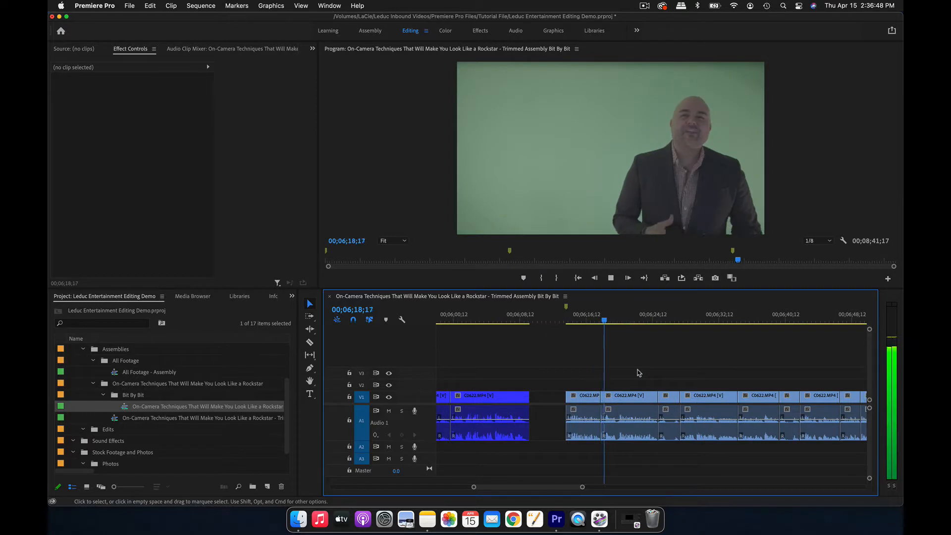
{"action": "key", "text": "space"}
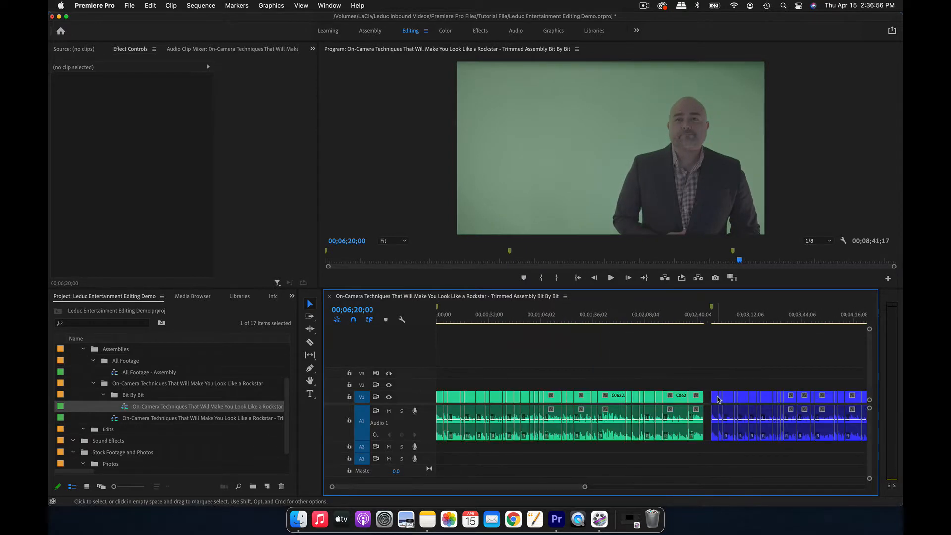
Move the opening dark blue and light blue clips directly behind the first green clip and play the grouped line.
{"action": "left_click", "coordinate": [718, 400]}
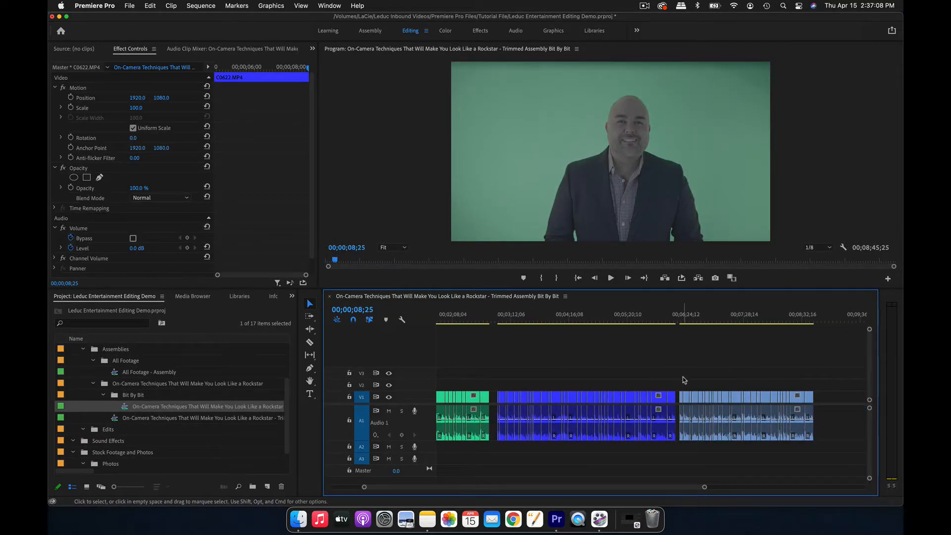
{"action": "scroll", "coordinate": [685, 380], "scroll_direction": "up", "scroll_amount": 5}
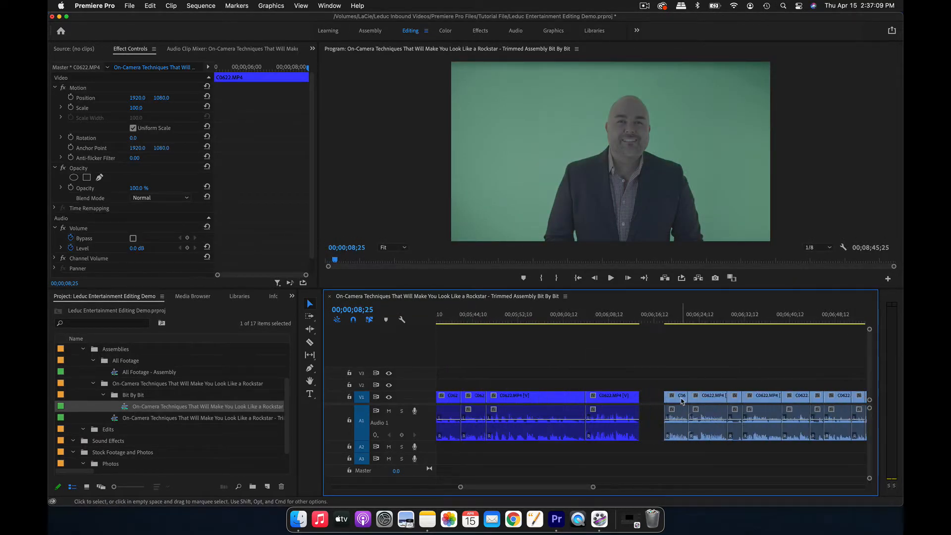
{"action": "left_click", "coordinate": [680, 401]}
{"action": "key", "text": "Delete"}
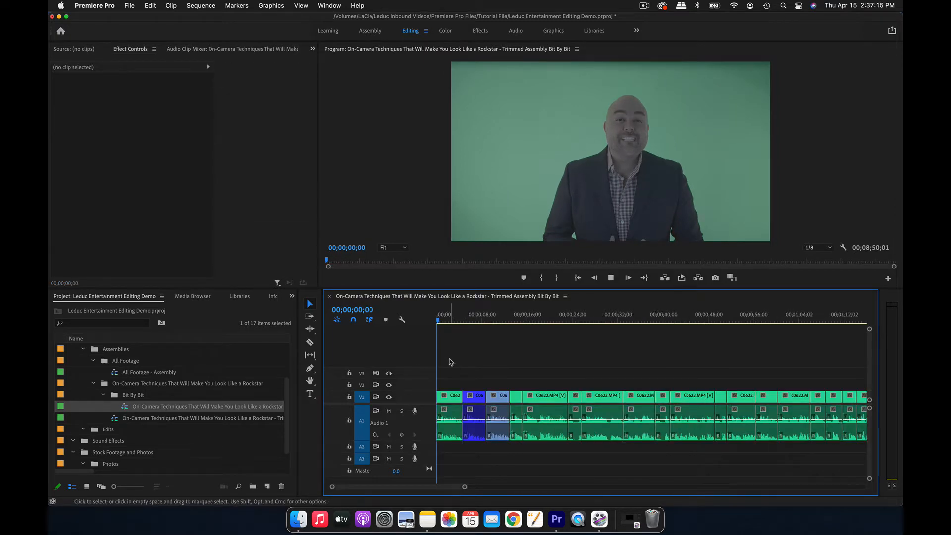
{"action": "key", "text": "space"}
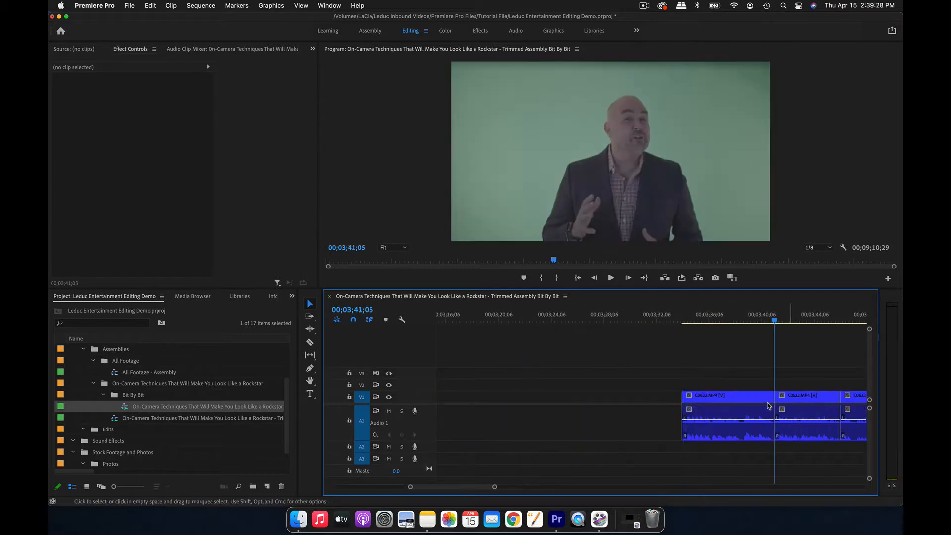
Continue moving the matching dark blue and light blue clips behind each green clip, interleaving the three takes line by line.
{"action": "left_click", "coordinate": [731, 399]}
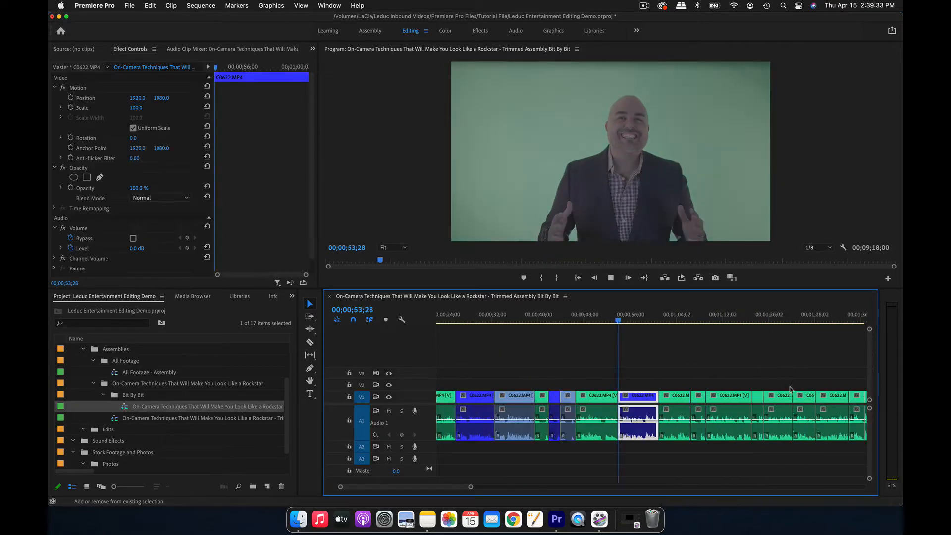
{"action": "left_click", "coordinate": [747, 398]}
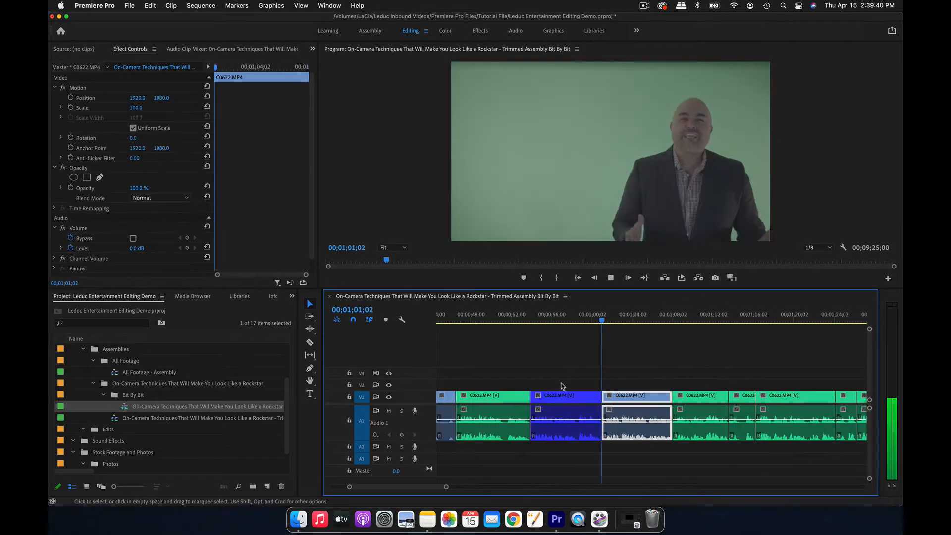
{"action": "key", "text": "backslash"}
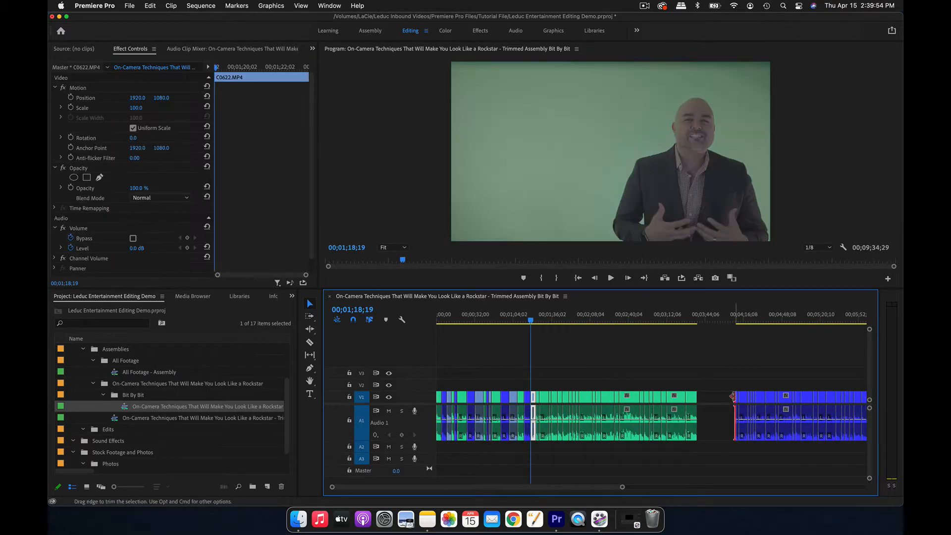
{"action": "key", "text": "space"}
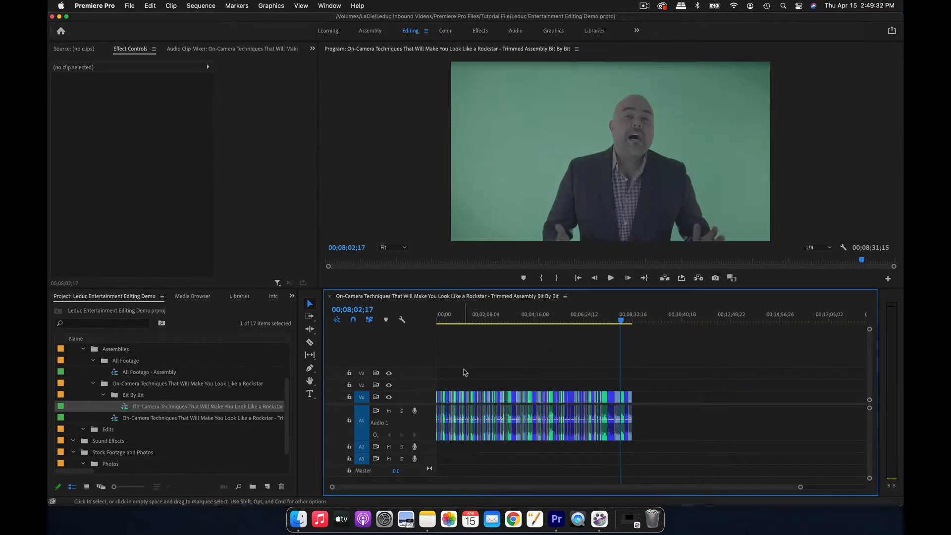
Play the interleaved Bit By Bit sequence from its start to review the takes of each line side by side.
{"action": "key", "text": "backslash"}
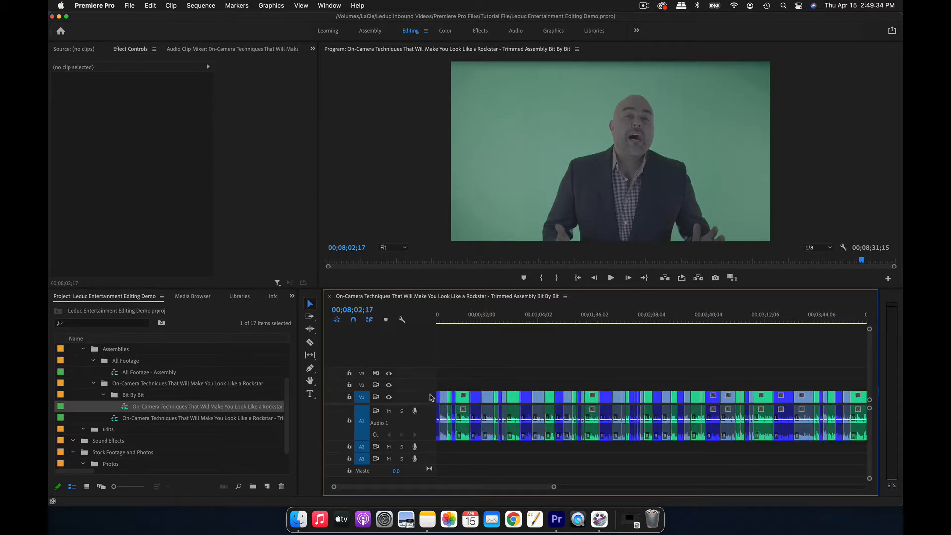
{"action": "key", "text": "Home"}
{"action": "key", "text": "backslash"}
{"action": "key", "text": "space"}
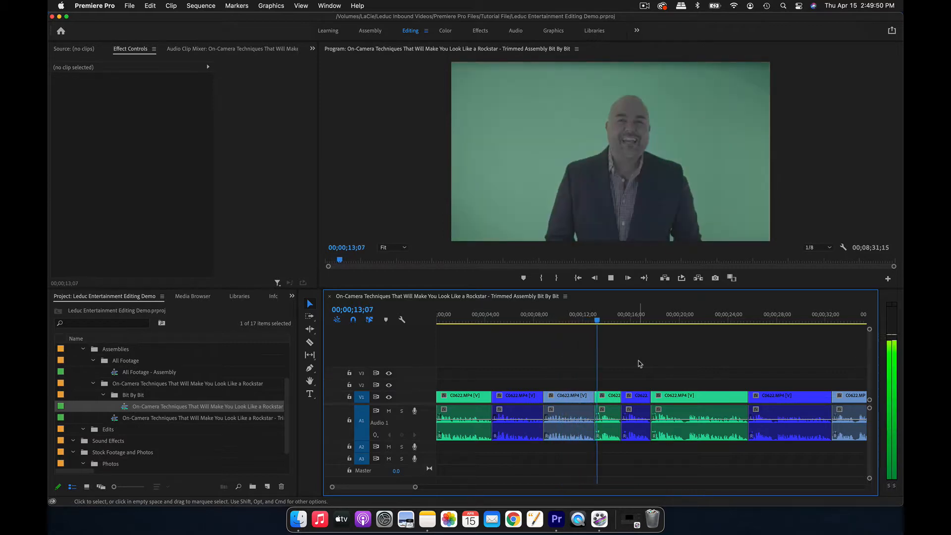
{"action": "scroll", "coordinate": [639, 364], "scroll_direction": "down", "scroll_amount": 2}
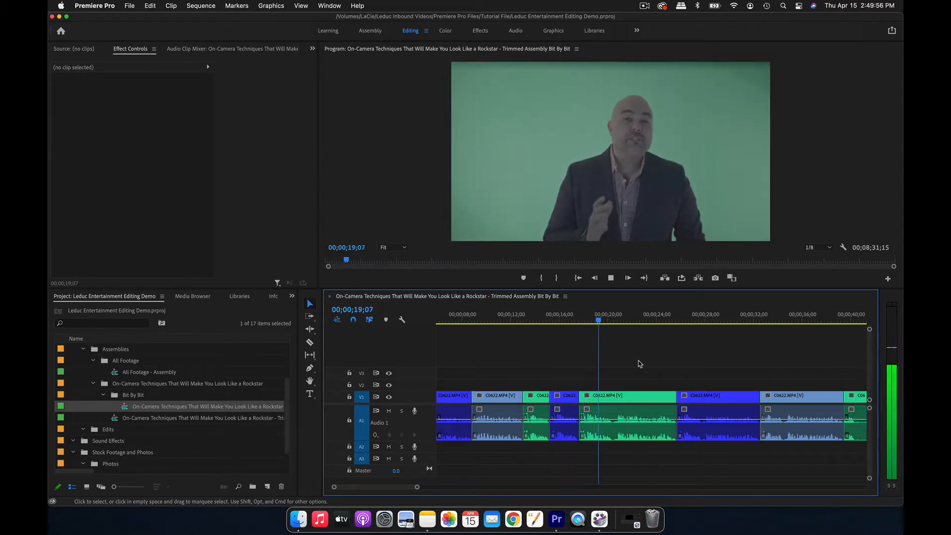
{"action": "key", "text": "super+s"}
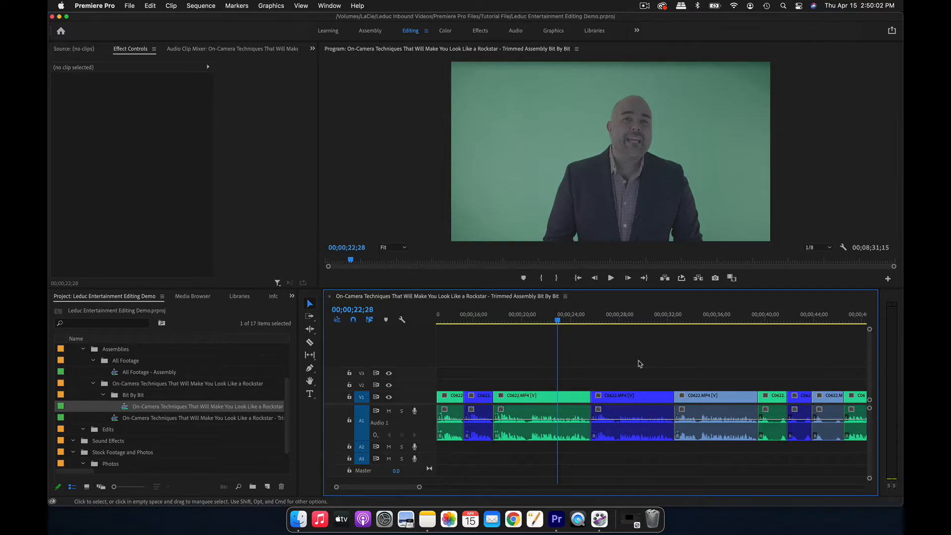
{"action": "key", "text": "minus"}
{"action": "key", "text": "minus"}
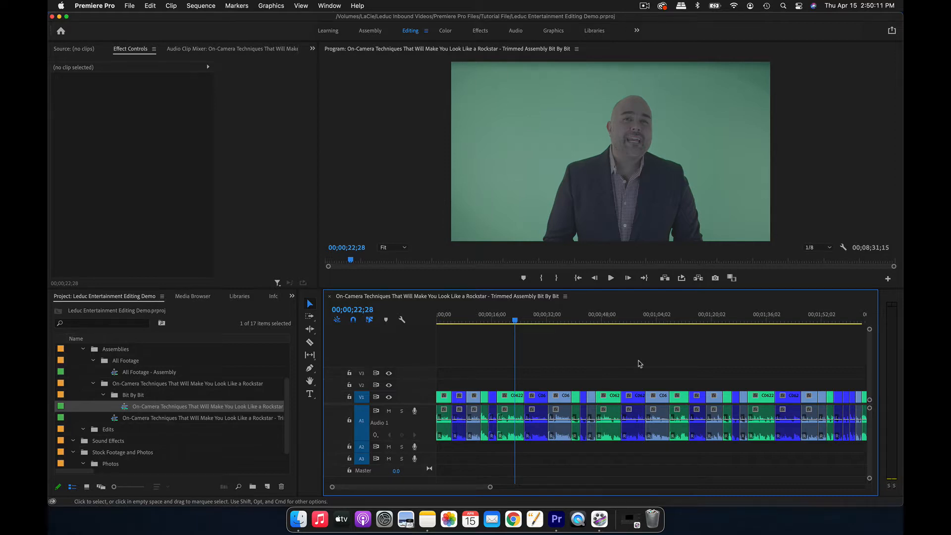
Create a bin inside Edits named "On-Camera Techniques That Will Make You Look Like a Rockstar", reusing the assembly bin's name.
{"action": "left_click_drag", "start_coordinate": [297, 358], "coordinate": [405, 356]}
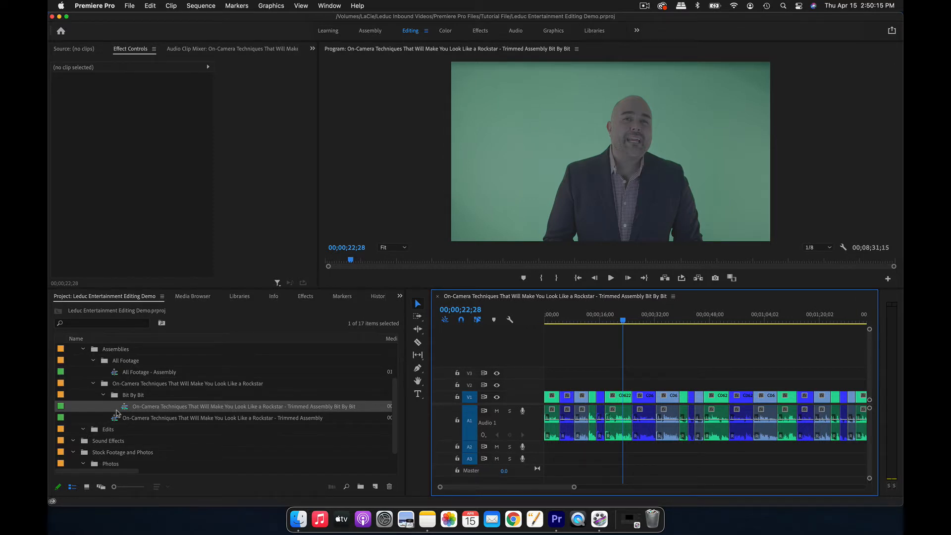
{"action": "left_click", "coordinate": [97, 430]}
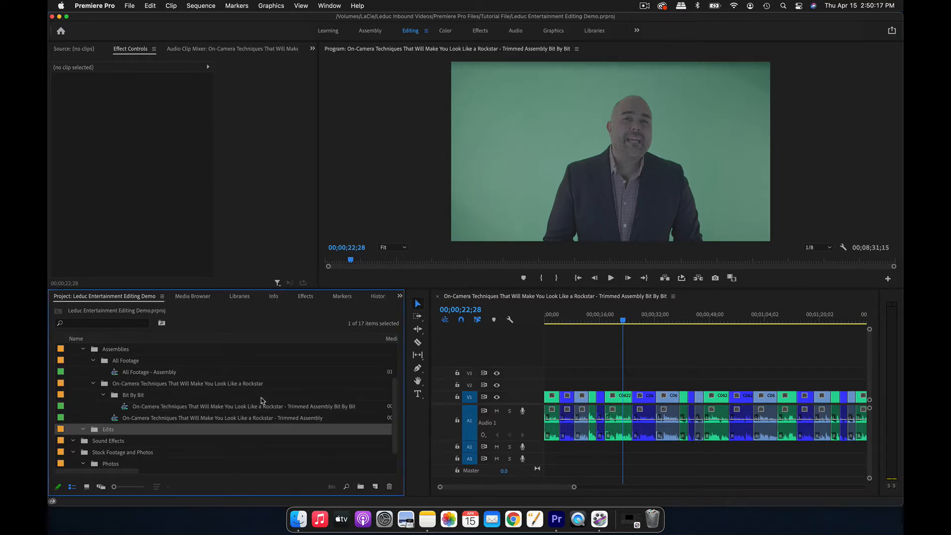
{"action": "left_click", "coordinate": [218, 385]}
{"action": "left_click", "coordinate": [224, 384]}
{"action": "key", "text": "cmd+c"}
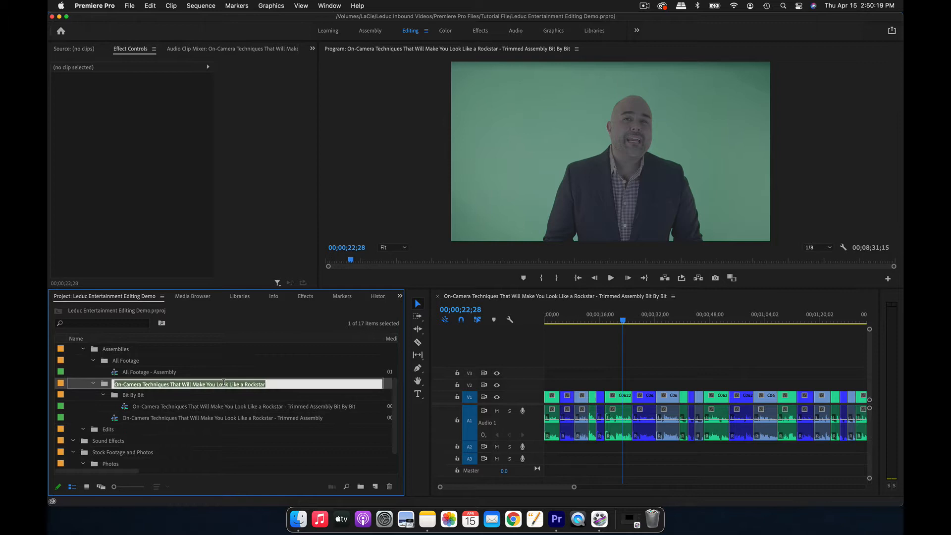
{"action": "left_click", "coordinate": [105, 428]}
{"action": "left_click", "coordinate": [361, 487]}
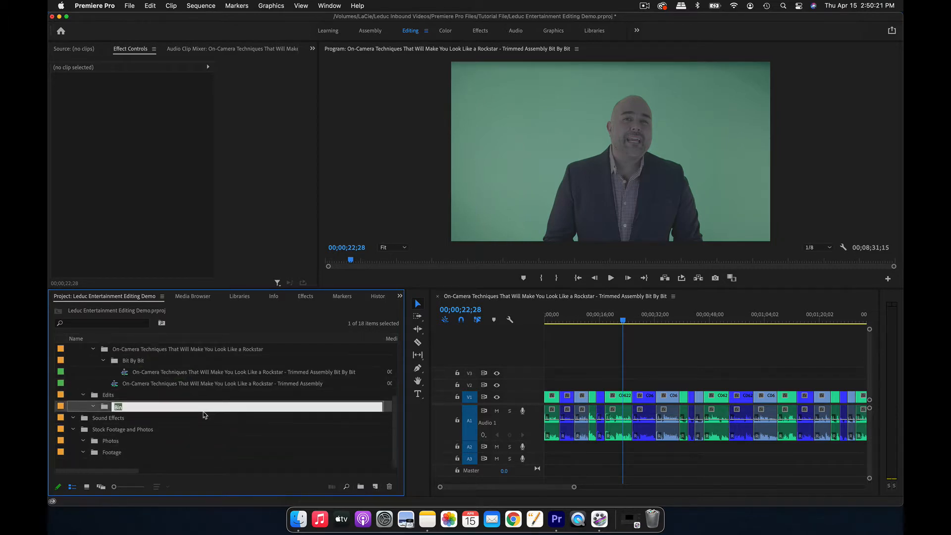
{"action": "key", "text": "cmd+v"}
{"action": "left_click", "coordinate": [231, 385]}
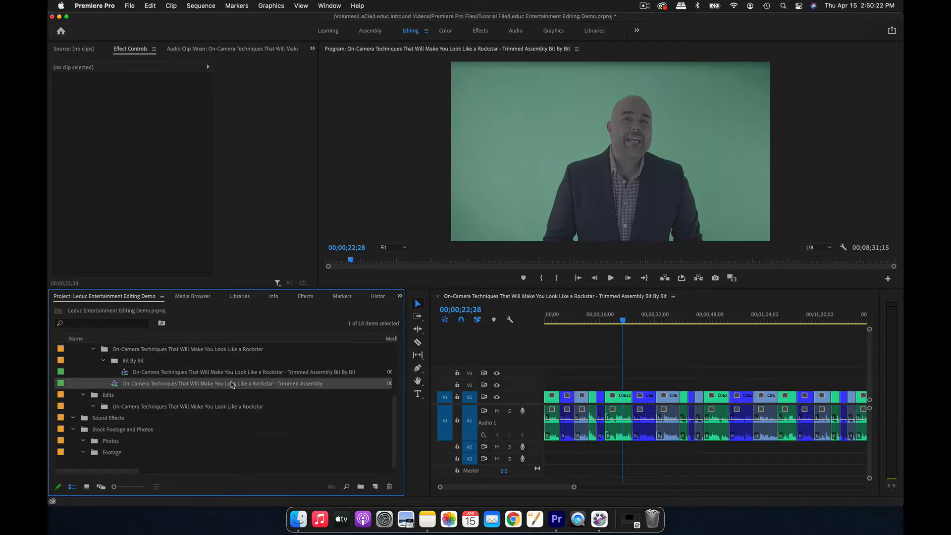
Copy the Trimmed Assembly Bit By Bit sequence into the On-Camera Techniques bin under Edits.
{"action": "left_click", "coordinate": [125, 373]}
{"action": "left_click", "coordinate": [102, 402]}
{"action": "key", "text": "cmd+v"}
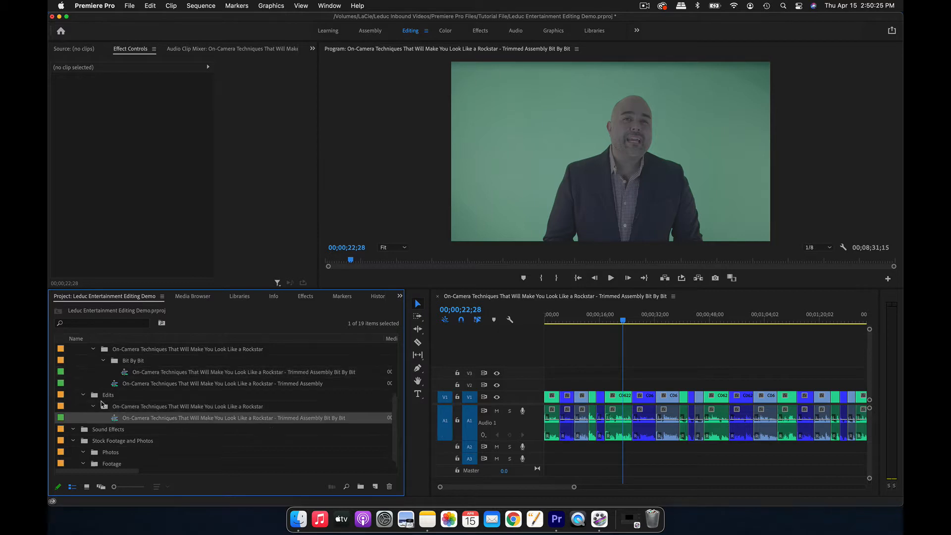
Rename the copied sequence in Edits, replacing "Trimmed Assembly Bit By Bit" with "Edit".
{"action": "left_click", "coordinate": [275, 419]}
{"action": "left_click", "coordinate": [280, 419]}
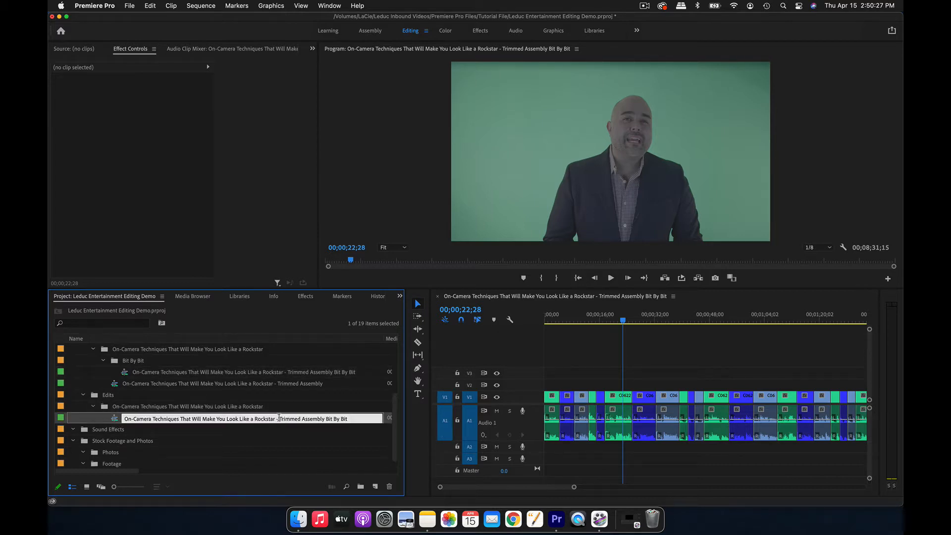
{"action": "left_click_drag", "start_coordinate": [279, 418], "coordinate": [440, 420]}
{"action": "type", "text": "Edi"}
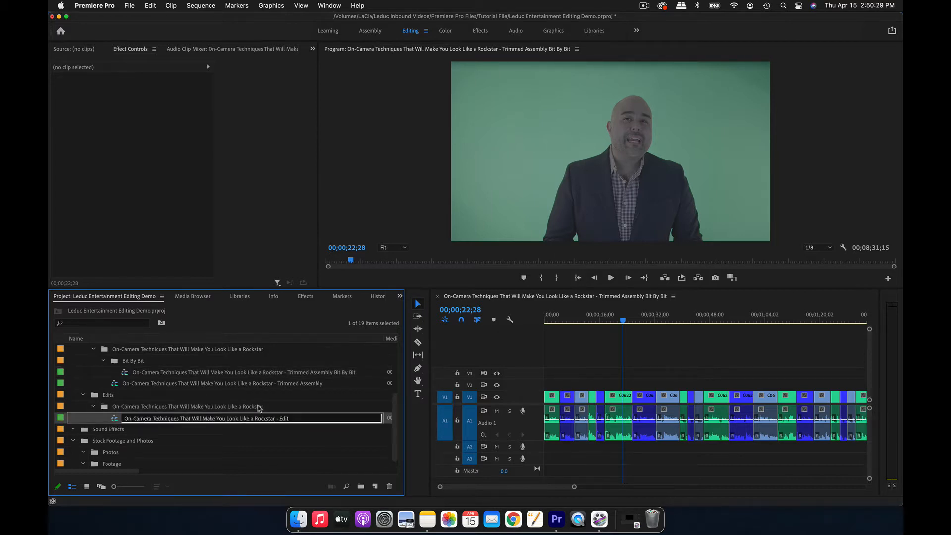
{"action": "key", "text": "Return"}
Open the Edit sequence, close the Bit By Bit timeline and widen the timeline area.
{"action": "double_click", "coordinate": [116, 418]}
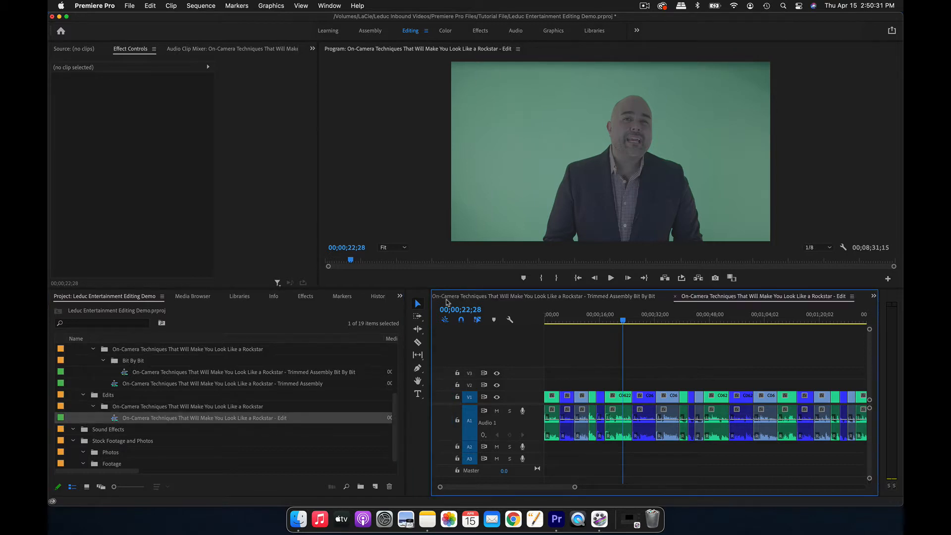
{"action": "left_click", "coordinate": [445, 297]}
{"action": "left_click", "coordinate": [437, 297]}
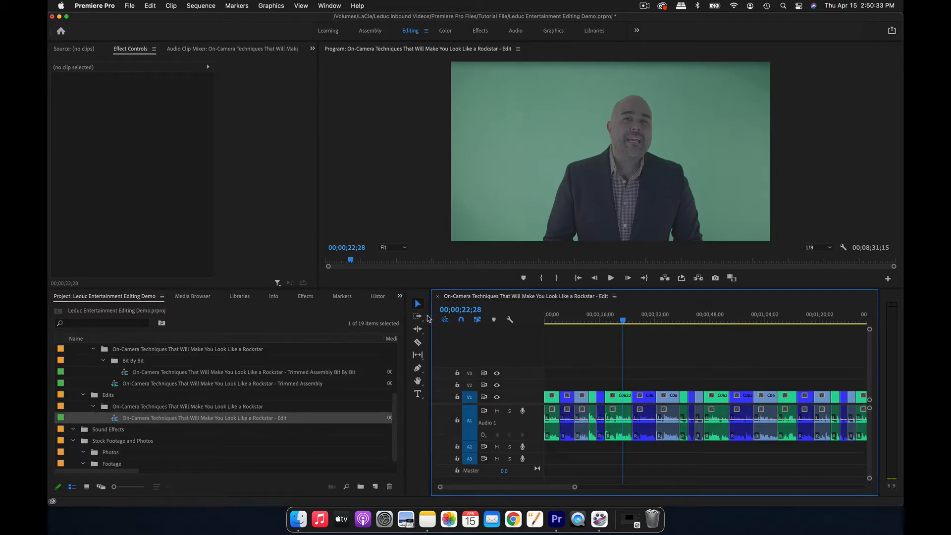
{"action": "left_click_drag", "start_coordinate": [430, 317], "coordinate": [359, 318]}
Return the playhead to the start of the Edit sequence and enlarge the Program monitor.
{"action": "key", "text": "Up"}
{"action": "key", "text": "Up"}
{"action": "key", "text": "Up"}
{"action": "key", "text": "Up"}
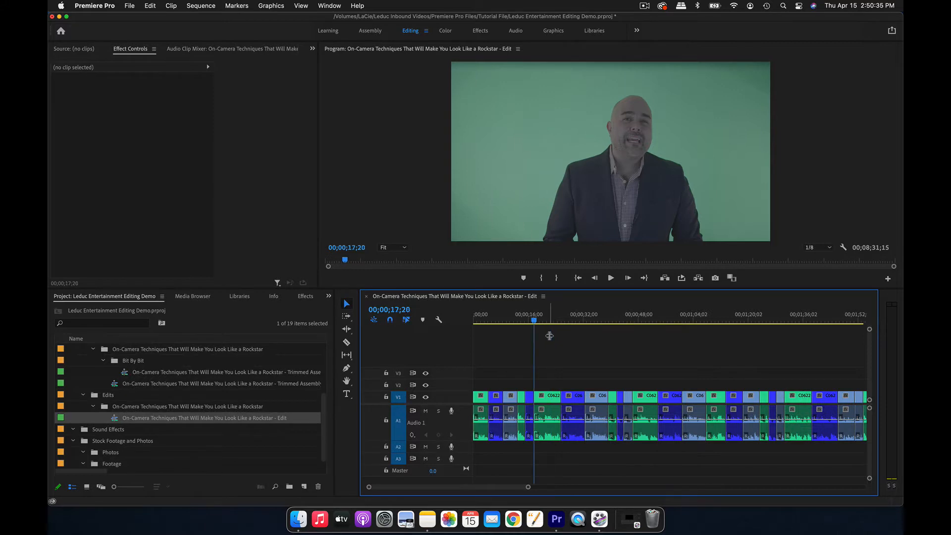
{"action": "key", "text": "Up"}
{"action": "key", "text": "Up"}
{"action": "key", "text": "="}
{"action": "key", "text": "="}
{"action": "key", "text": "="}
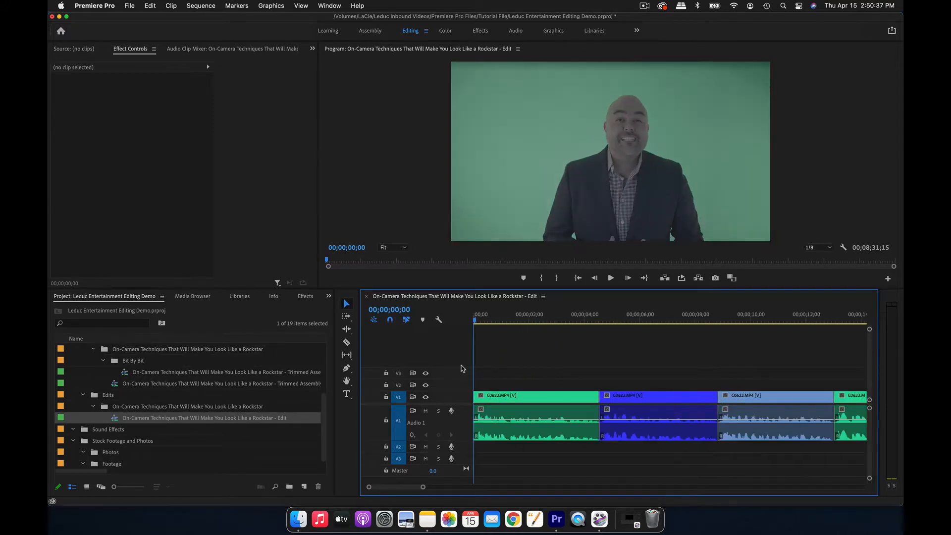
{"action": "key", "text": "minus"}
{"action": "key", "text": "minus"}
{"action": "left_click_drag", "start_coordinate": [518, 291], "coordinate": [518, 251]}
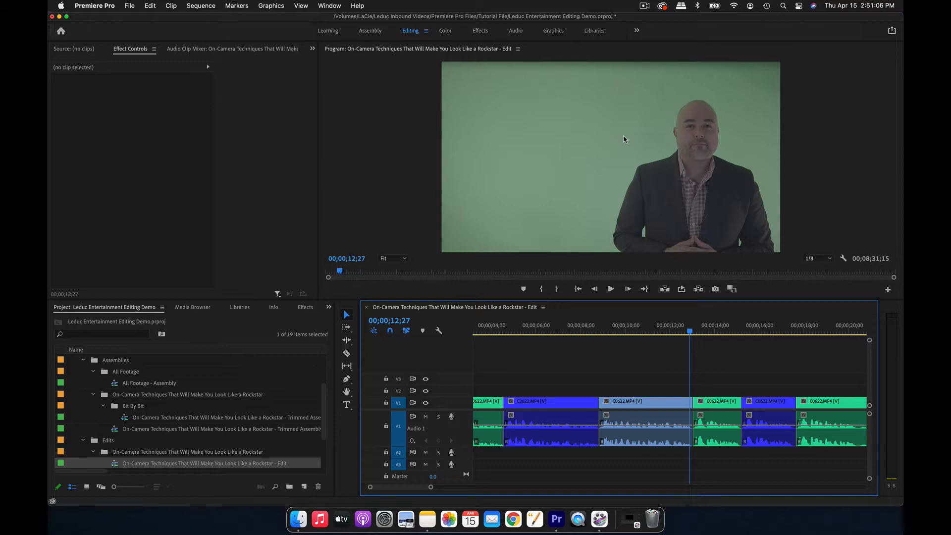
Reframe the first dark blue clip at 00;00;07;00, trying a scale of 133 and a horizontal position of 1240.
{"action": "left_click", "coordinate": [624, 140]}
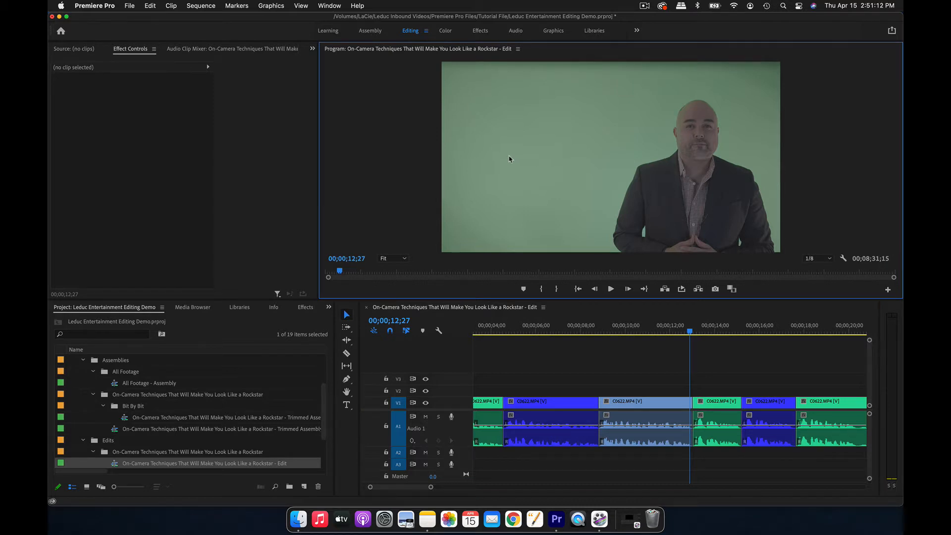
{"action": "left_click", "coordinate": [559, 325]}
{"action": "left_click", "coordinate": [568, 402]}
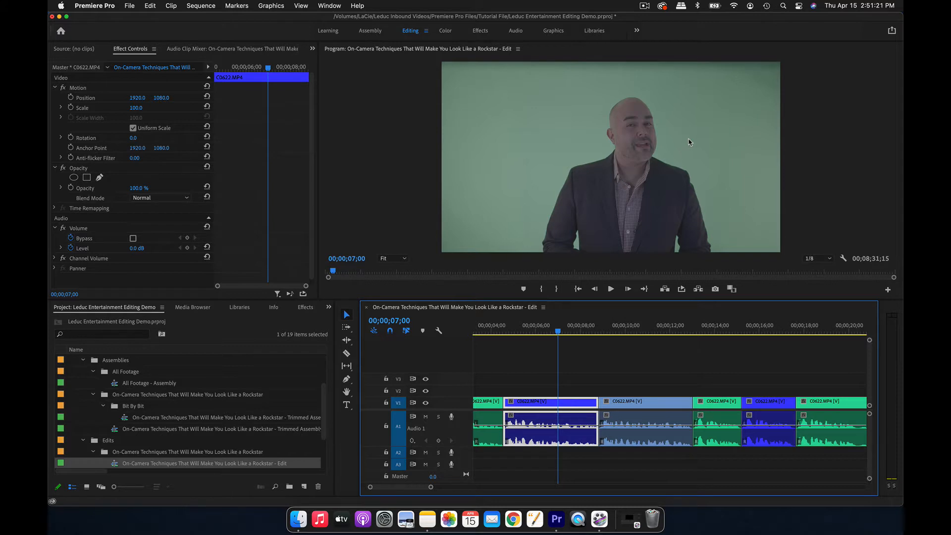
{"action": "left_click_drag", "start_coordinate": [148, 110], "coordinate": [76, 99]}
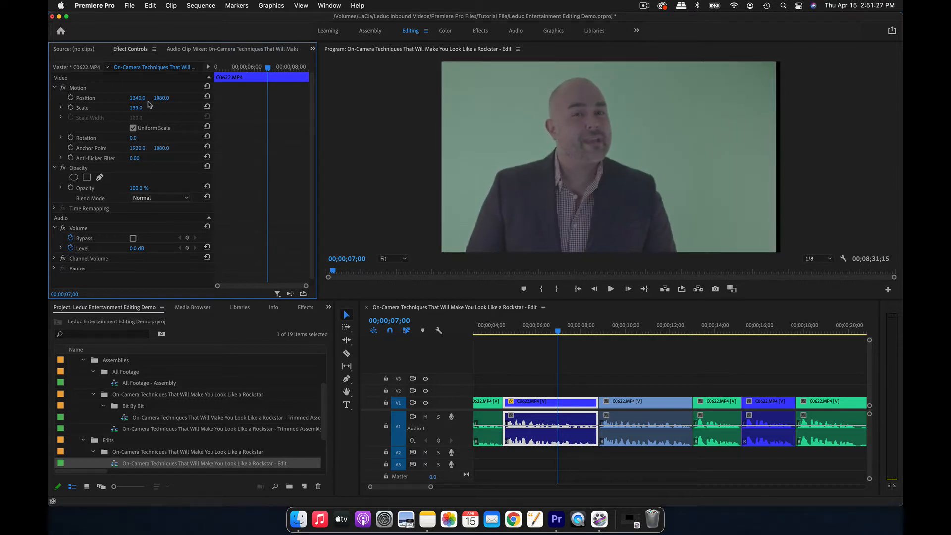
{"action": "left_click", "coordinate": [146, 105]}
{"action": "left_click_drag", "start_coordinate": [143, 108], "coordinate": [80, 98]}
{"action": "left_click_drag", "start_coordinate": [168, 100], "coordinate": [165, 98]}
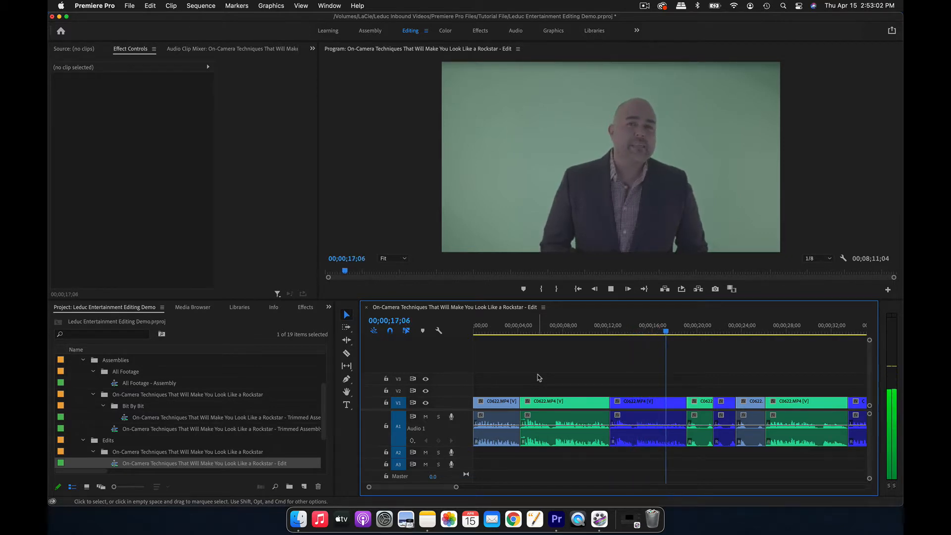
Compare the adjacent long green and dark blue takes after the opening light blue clip, and ripple delete the green one.
{"action": "key", "text": "space"}
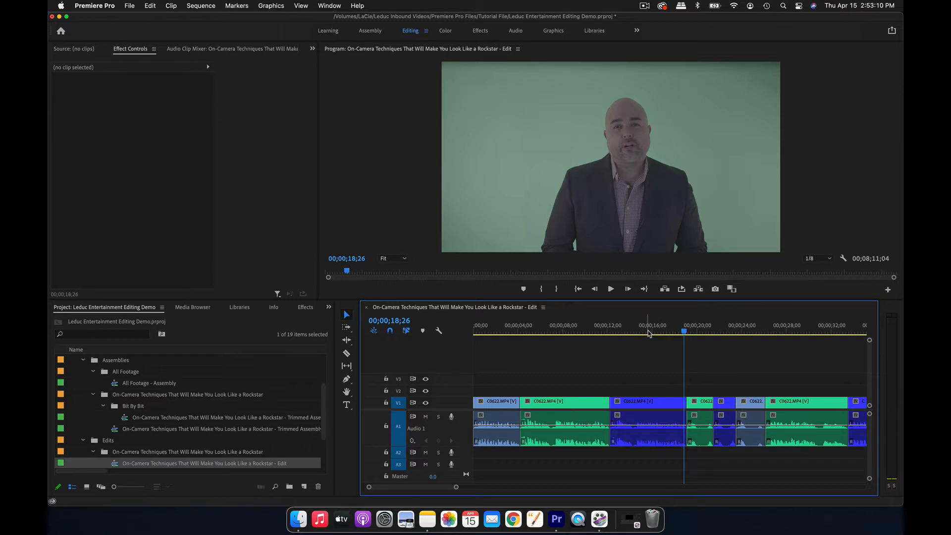
{"action": "left_click", "coordinate": [648, 405]}
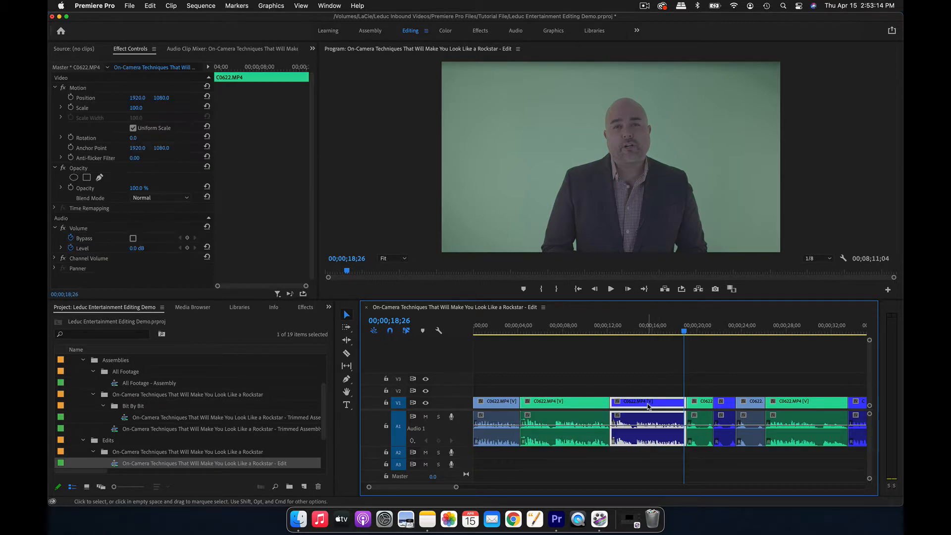
{"action": "left_click", "coordinate": [573, 400]}
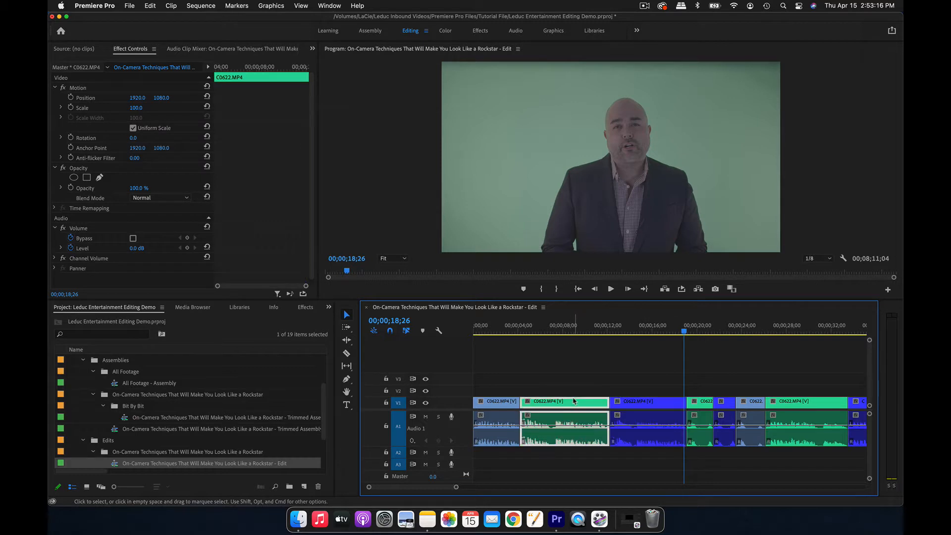
{"action": "key", "text": "Delete"}
{"action": "left_click", "coordinate": [574, 400]}
{"action": "key", "text": "Delete"}
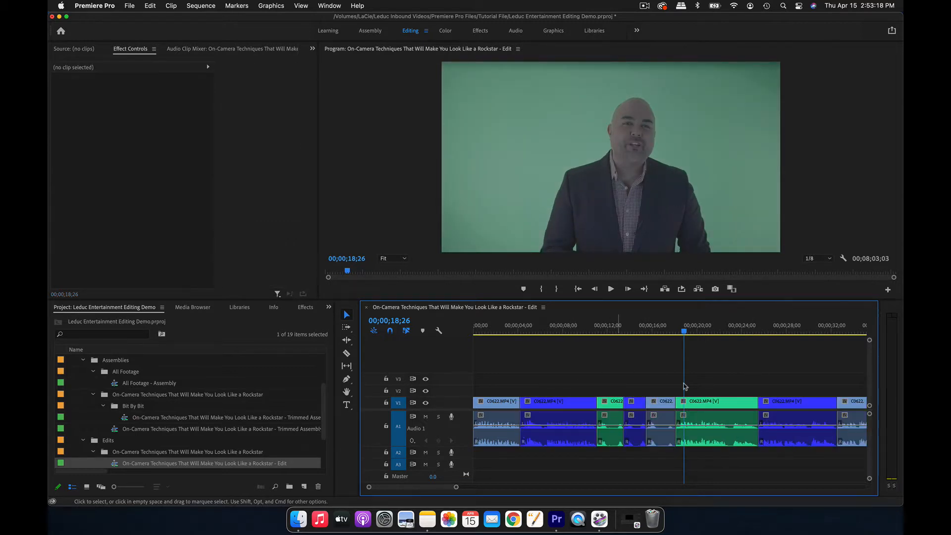
{"action": "scroll", "coordinate": [700, 391], "scroll_direction": "down", "scroll_amount": 3}
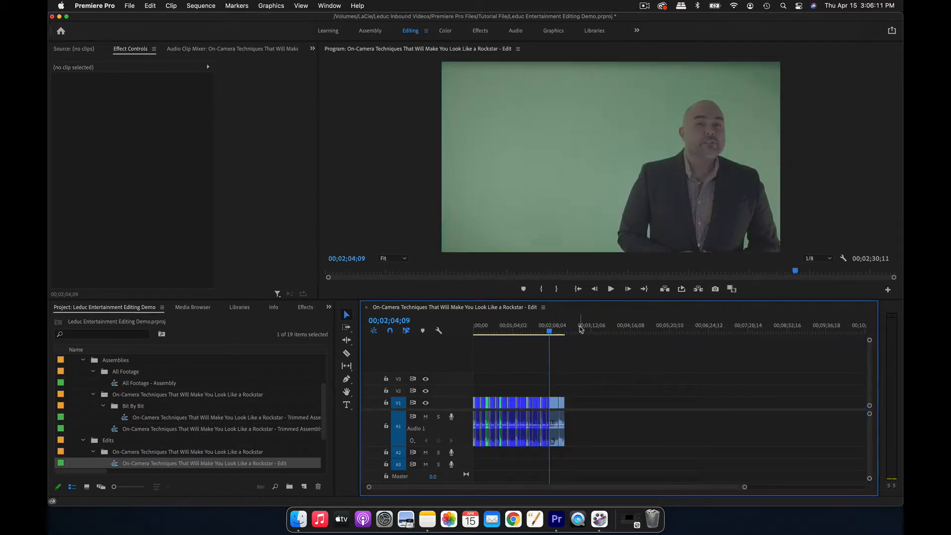
Reframe the opening light blue clip at the start of the Edit sequence with a scale of 129 and a position of 1690, 975.
{"action": "left_click_drag", "start_coordinate": [571, 327], "coordinate": [451, 338]}
{"action": "key", "text": "="}
{"action": "key", "text": "="}
{"action": "key", "text": "="}
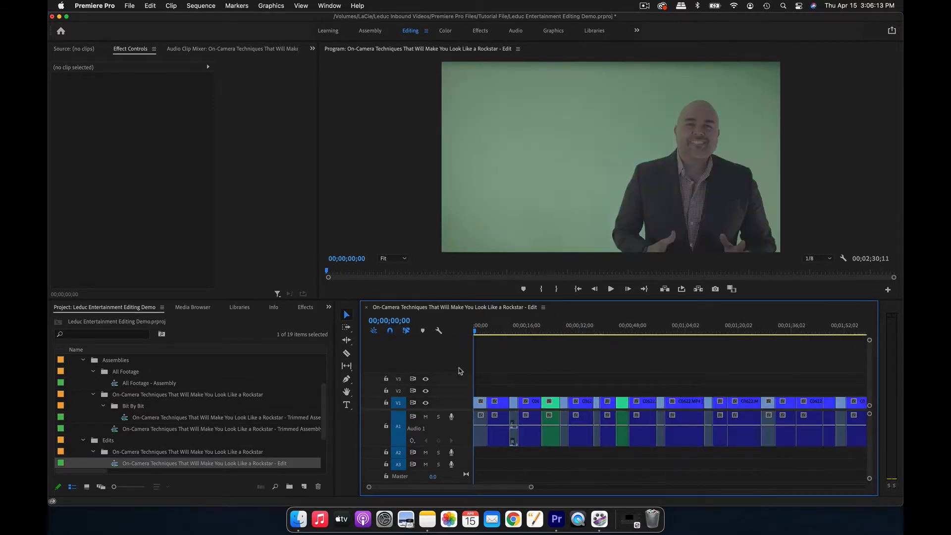
{"action": "key", "text": "backslash"}
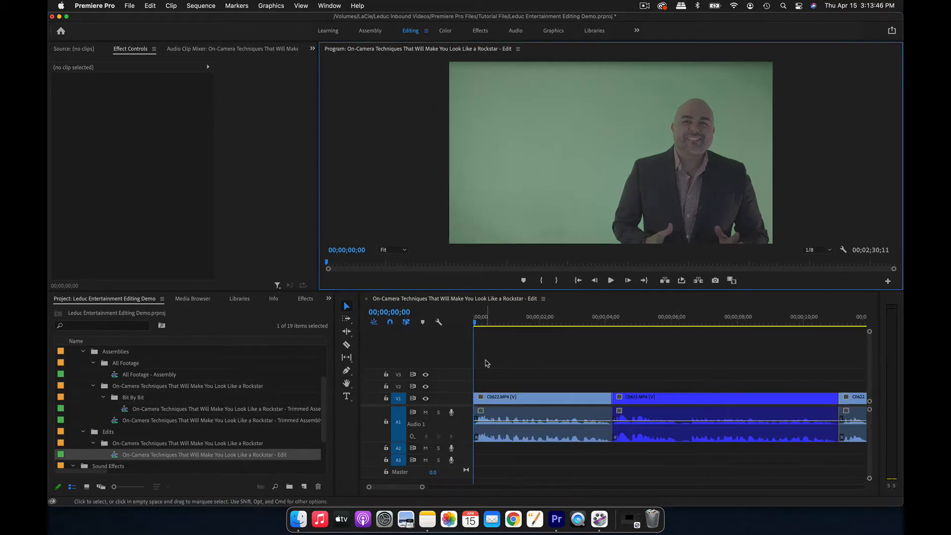
{"action": "key", "text": "minus"}
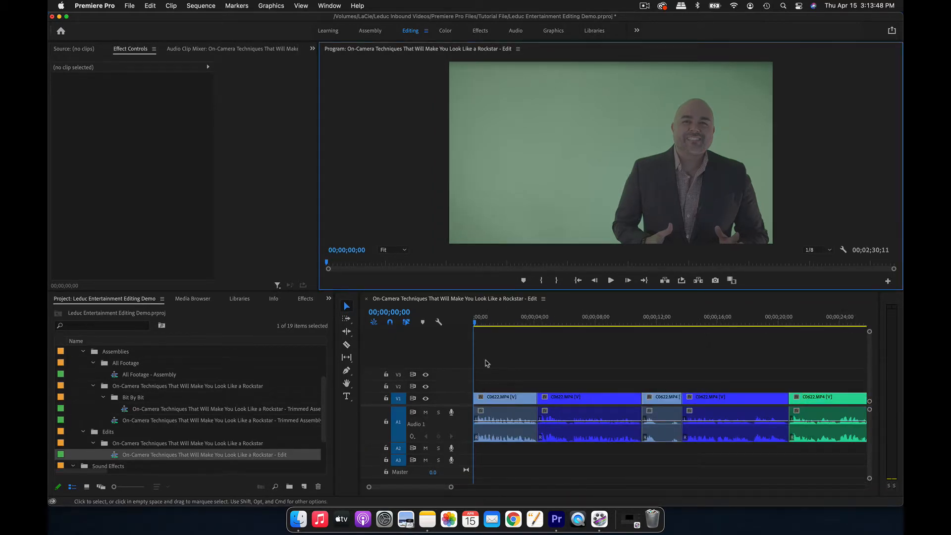
{"action": "left_click", "coordinate": [485, 363]}
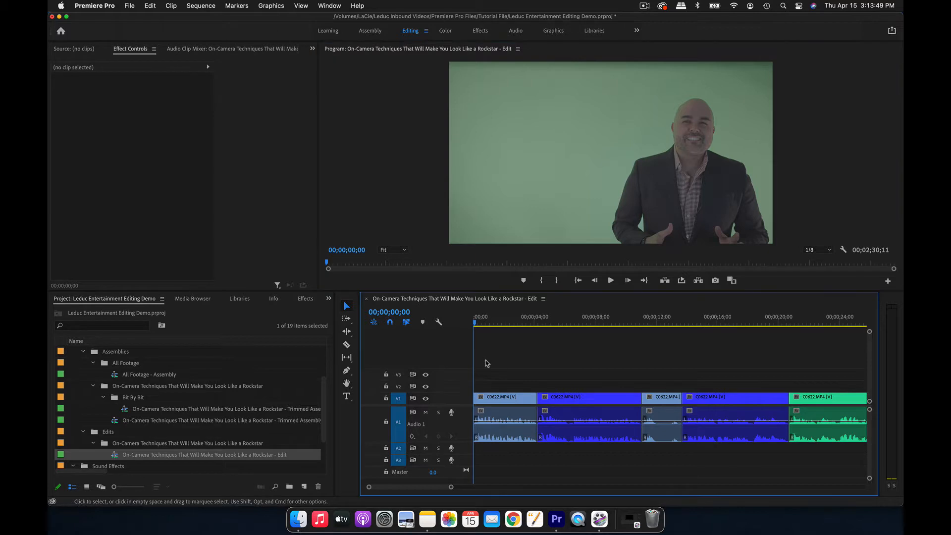
{"action": "left_click", "coordinate": [505, 404]}
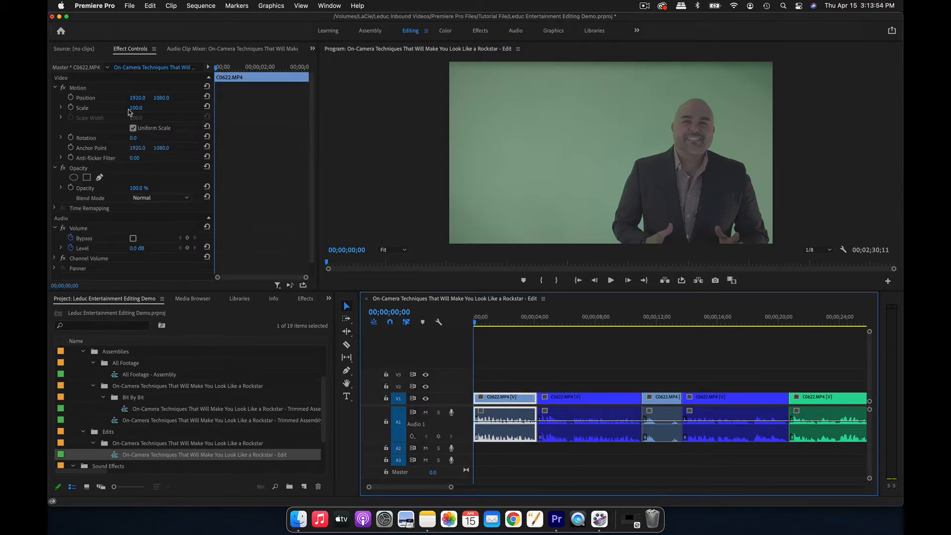
{"action": "mouse_move", "coordinate": [141, 109]}
{"action": "left_mouse_down"}
{"action": "mouse_move", "coordinate": [165, 99]}
{"action": "mouse_move", "coordinate": [121, 98]}
{"action": "mouse_move", "coordinate": [145, 107]}
{"action": "mouse_move", "coordinate": [131, 98]}
{"action": "mouse_move", "coordinate": [141, 98]}
{"action": "mouse_move", "coordinate": [134, 108]}
{"action": "mouse_move", "coordinate": [183, 97]}
{"action": "mouse_move", "coordinate": [153, 98]}
{"action": "left_mouse_up"}
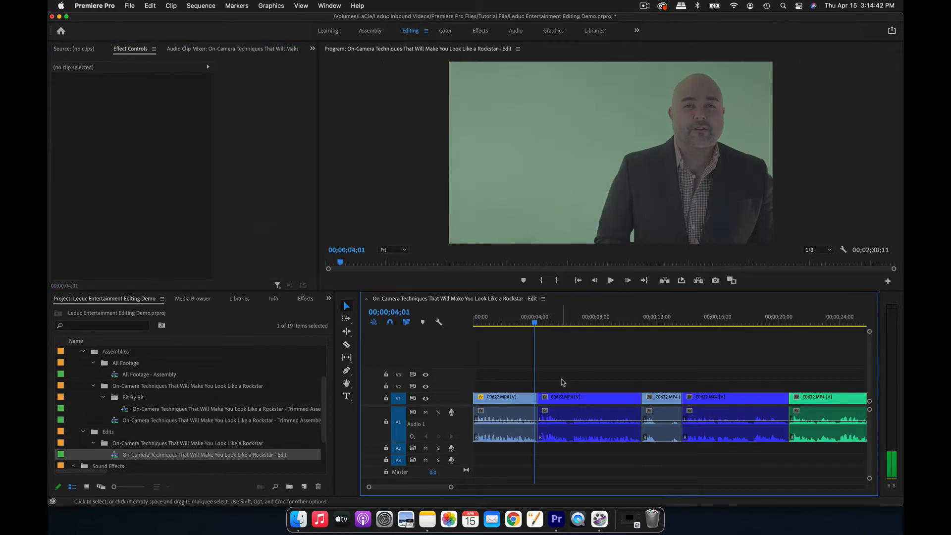
Shift all clips after the opening light blue clip about 3 seconds along the timeline to leave a gap.
{"action": "key", "text": "a"}
{"action": "left_click_drag", "start_coordinate": [562, 410], "coordinate": [609, 410]}
{"action": "left_click", "coordinate": [345, 306]}
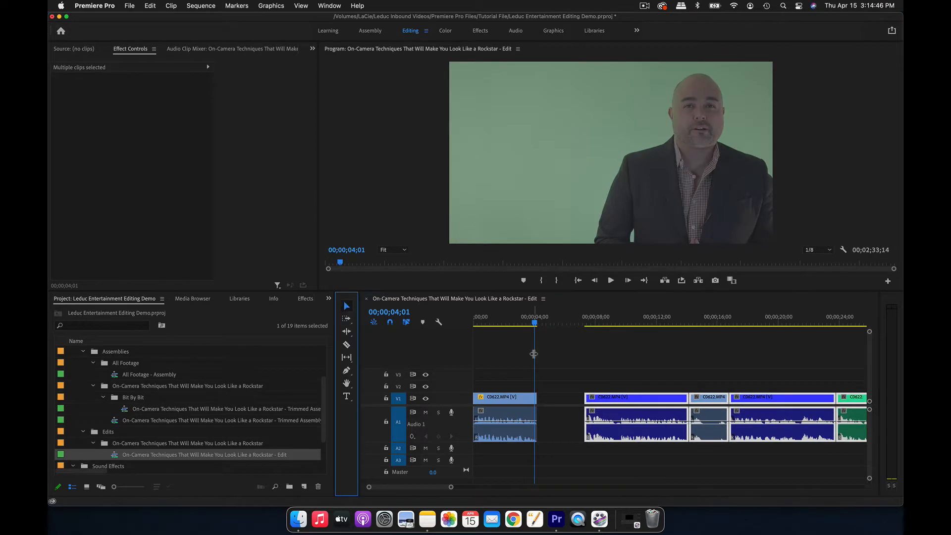
{"action": "left_click", "coordinate": [534, 355]}
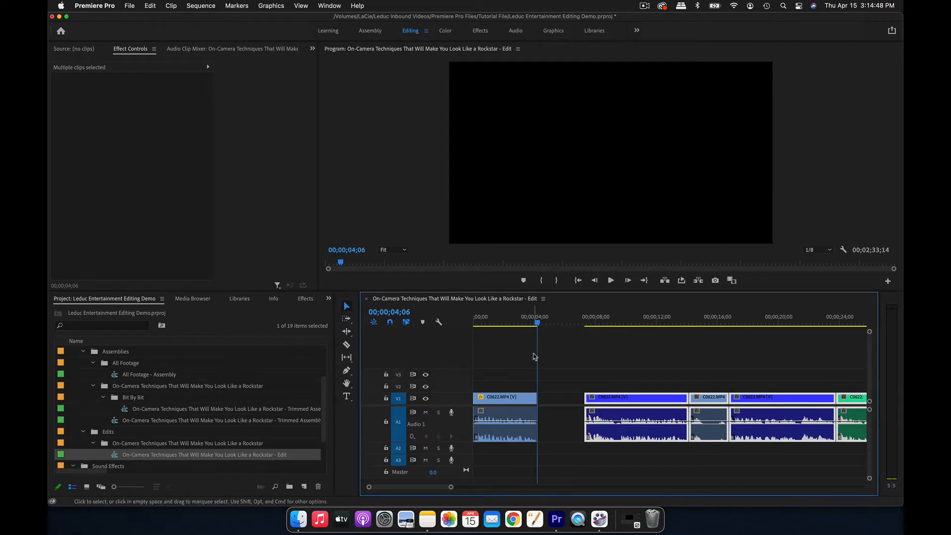
{"action": "left_click", "coordinate": [580, 366]}
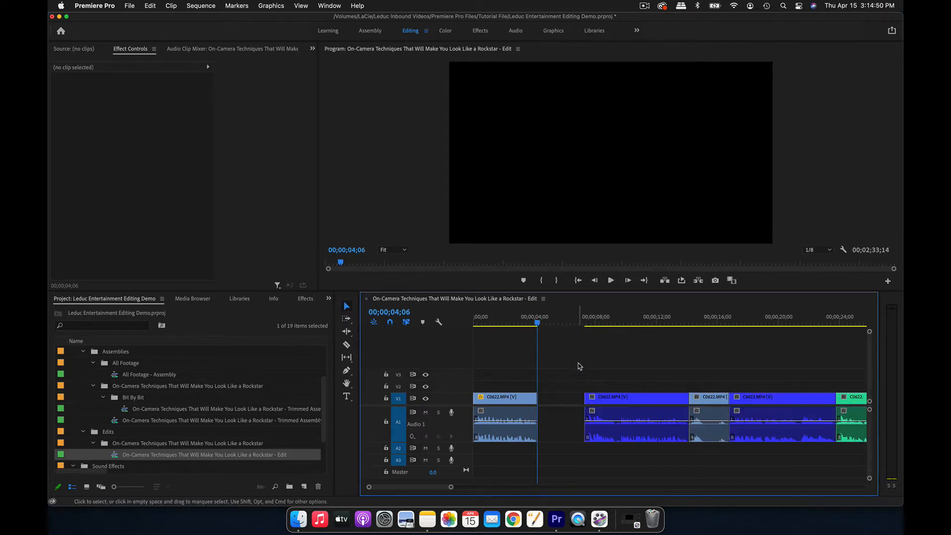
Play the first dark blue clip after the gap and reframe it by adjusting its scale and position.
{"action": "key", "text": "Down"}
{"action": "scroll", "coordinate": [579, 366], "scroll_direction": "right", "scroll_amount": 2}
{"action": "key", "text": "space"}
{"action": "scroll", "coordinate": [516, 390], "scroll_direction": "up", "scroll_amount": 3}
{"action": "scroll", "coordinate": [515, 389], "scroll_direction": "up", "scroll_amount": 2}
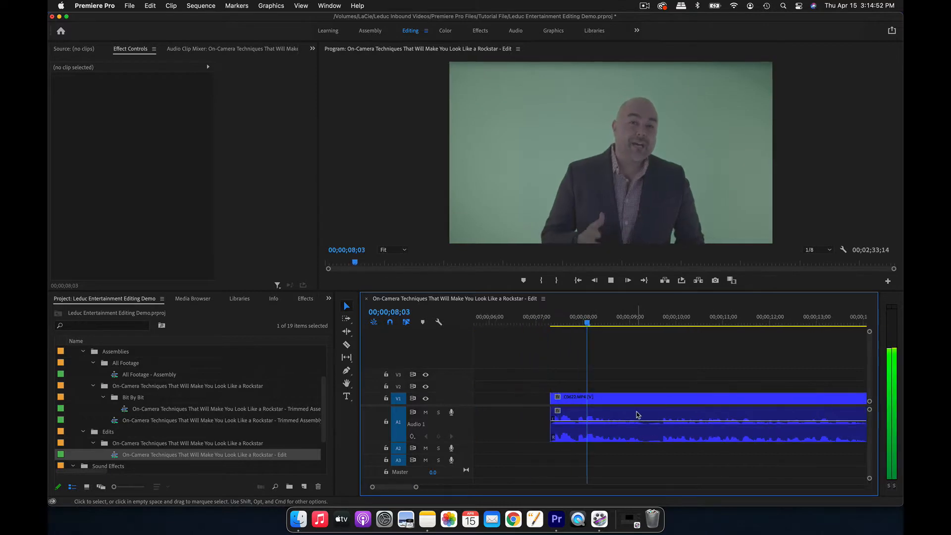
{"action": "left_click", "coordinate": [640, 402]}
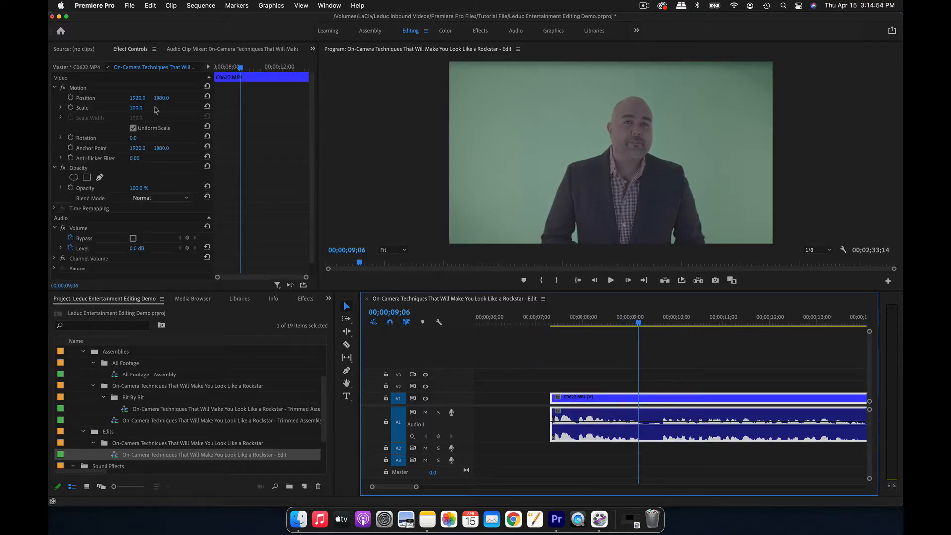
{"action": "left_click_drag", "start_coordinate": [136, 107], "coordinate": [134, 107]}
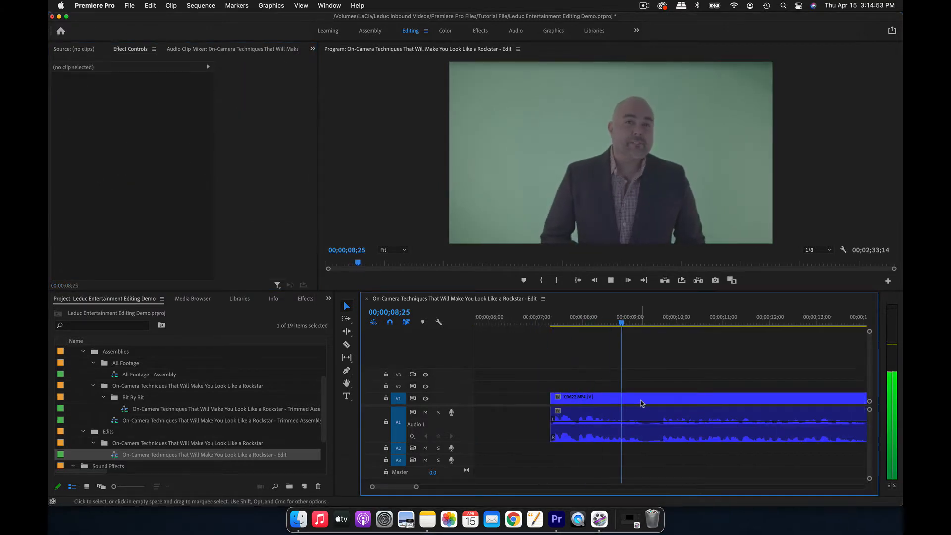
{"action": "left_click", "coordinate": [638, 415]}
{"action": "left_click_drag", "start_coordinate": [136, 107], "coordinate": [149, 98]}
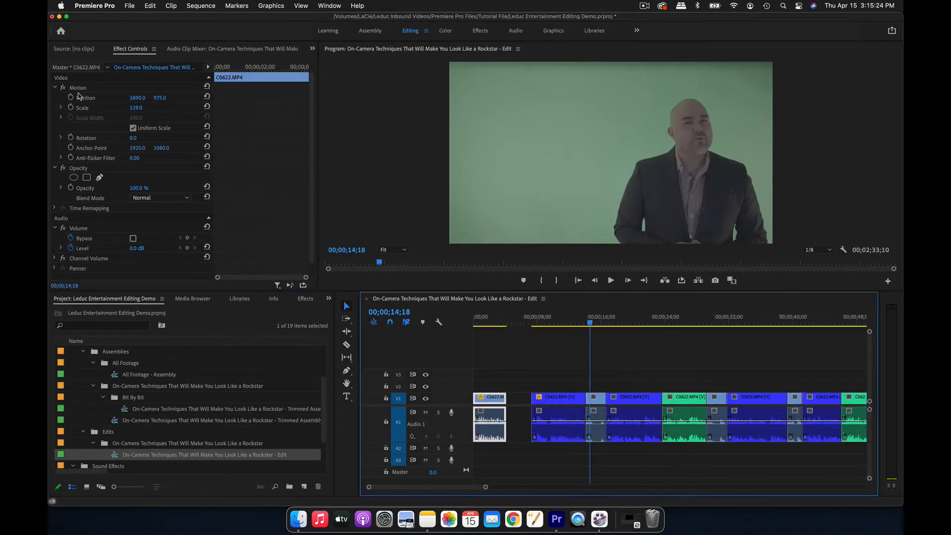
Apply the opening clip's scale of 129 and position of 1690, 975 to the short light blue clip at 00;00;14;05 and play it.
{"action": "left_click", "coordinate": [595, 400]}
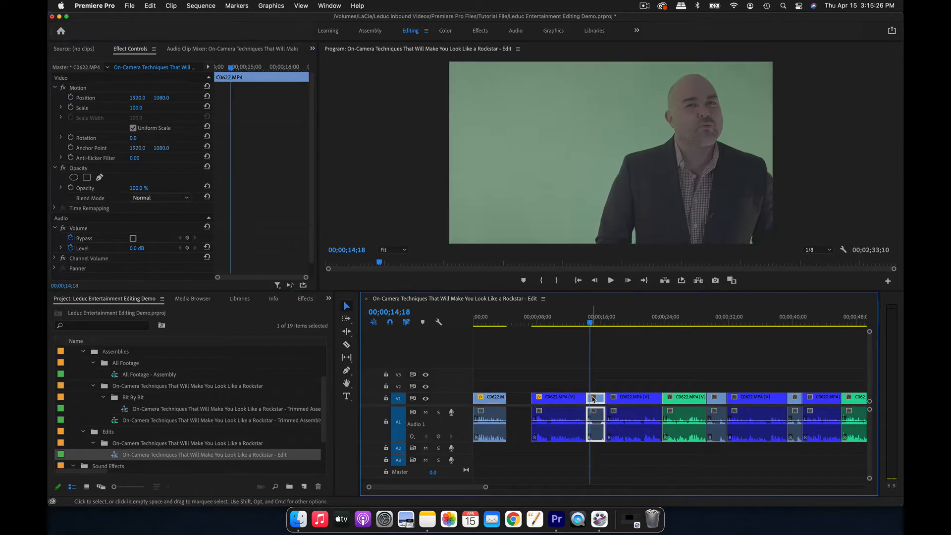
{"action": "key", "text": "="}
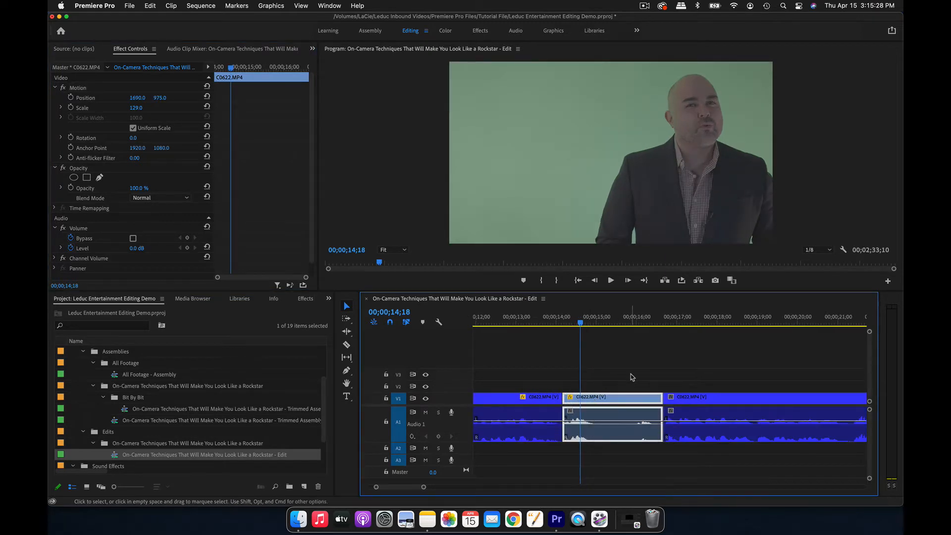
{"action": "key", "text": "Up"}
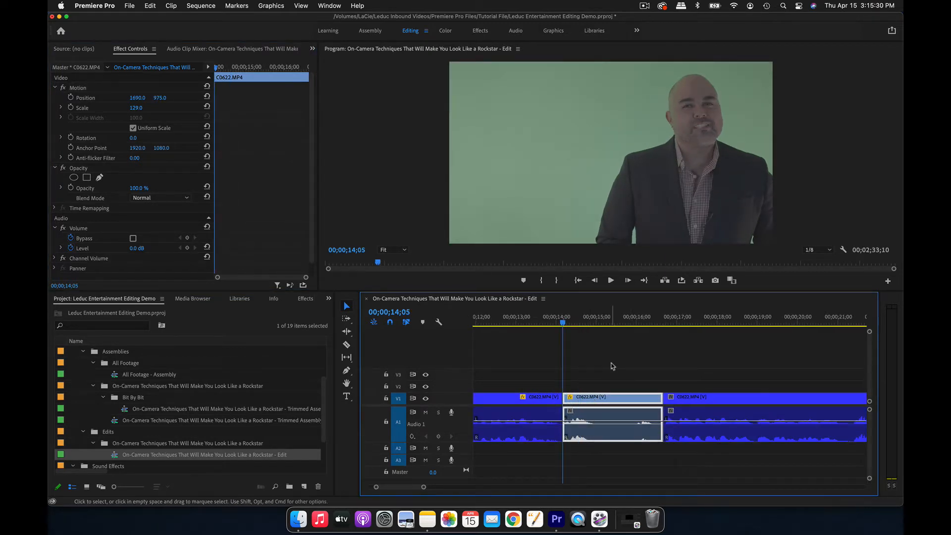
{"action": "key", "text": "space"}
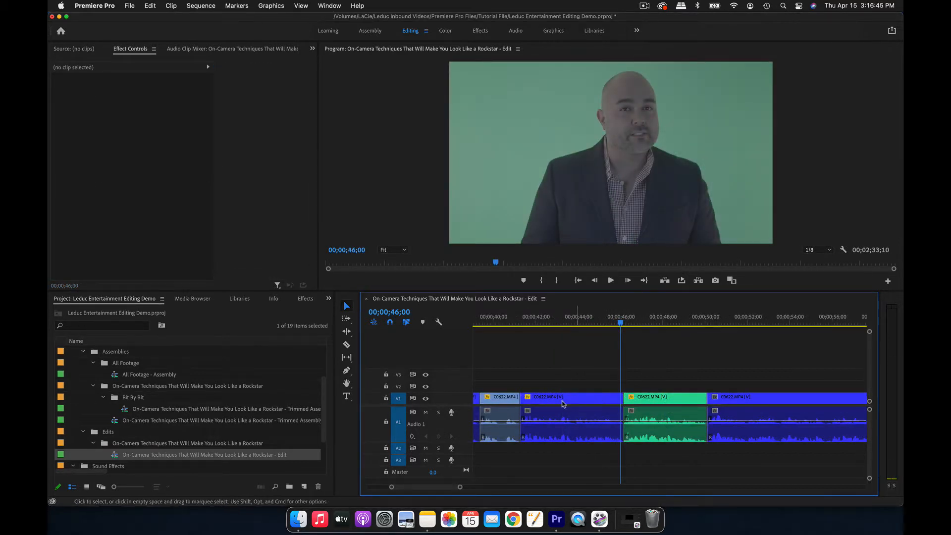
{"action": "left_click", "coordinate": [612, 401]}
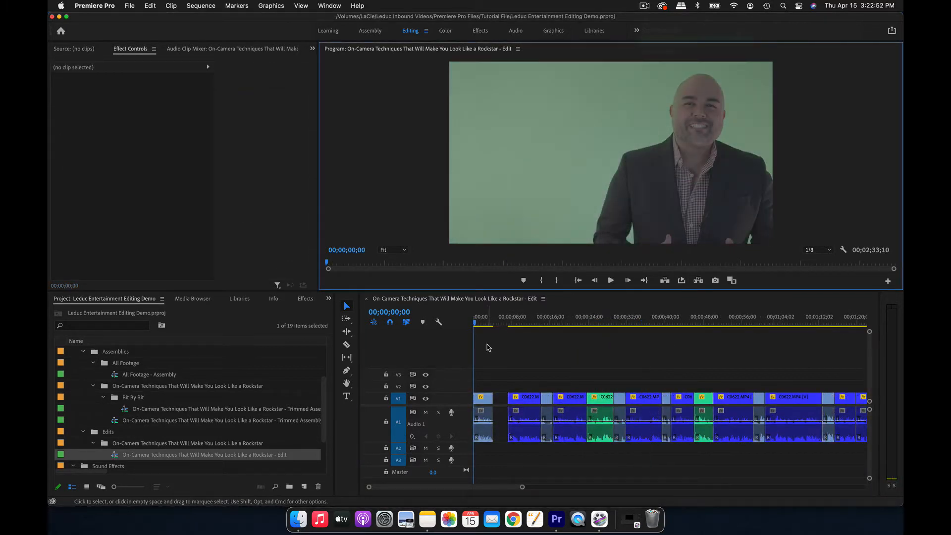
Make V2 the targeted video track in place of V1.
{"action": "scroll", "coordinate": [467, 380], "scroll_direction": "up", "scroll_amount": 5}
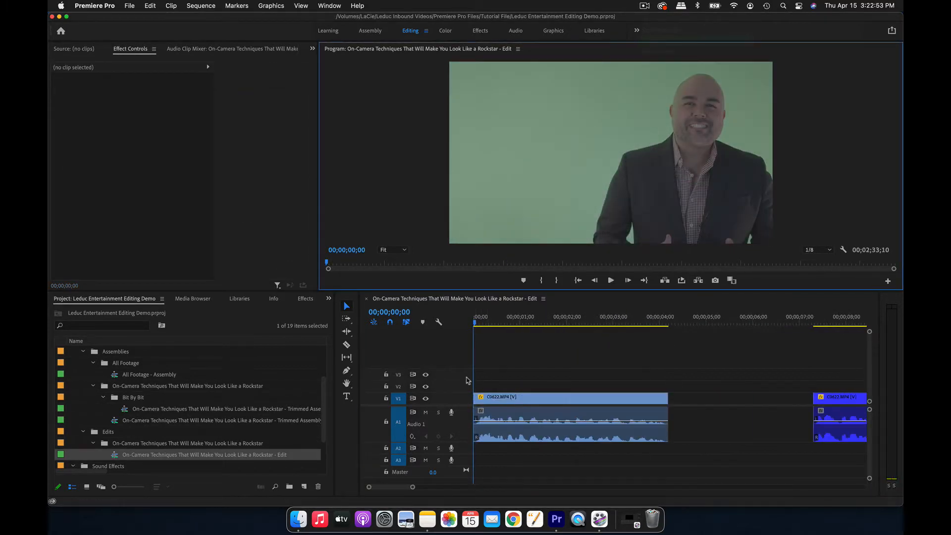
{"action": "left_click", "coordinate": [397, 387]}
{"action": "left_click", "coordinate": [397, 400]}
Add a three-line title over the opening clip reading "ON-CAMERA TECHNIQUES / THAT WILL MAKE YOU LOOK / LIKE A ROCKSTAR".
{"action": "left_click", "coordinate": [346, 396]}
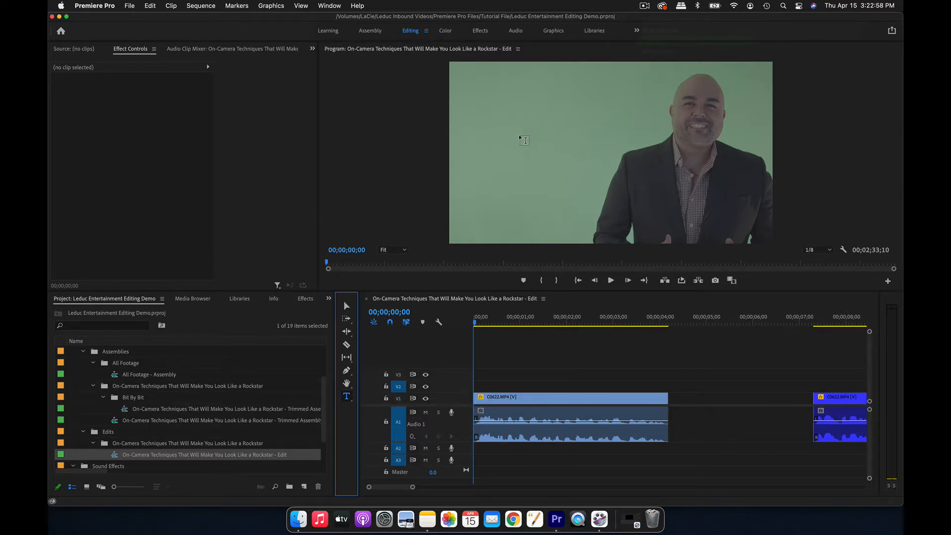
{"action": "left_click", "coordinate": [522, 110]}
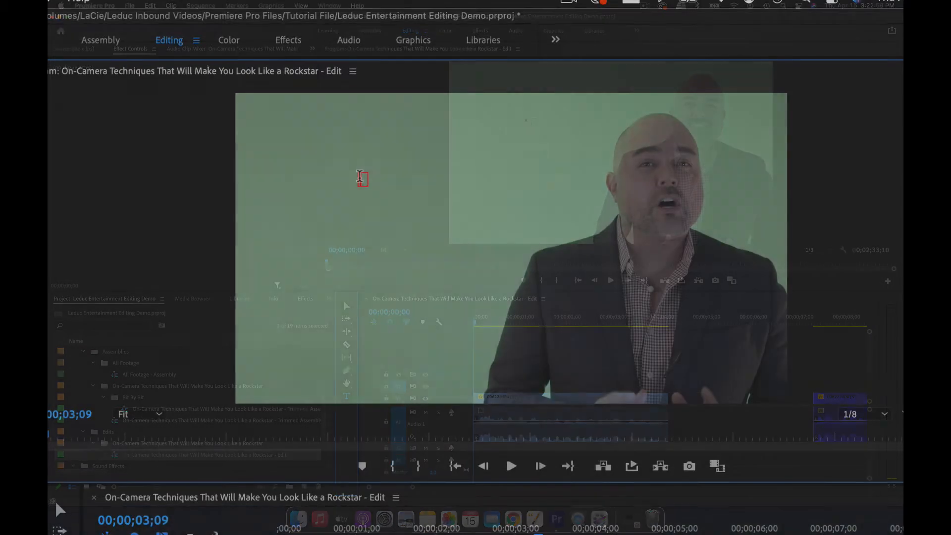
{"action": "type", "text": "ON-CAMERA TECHNIQUES"}
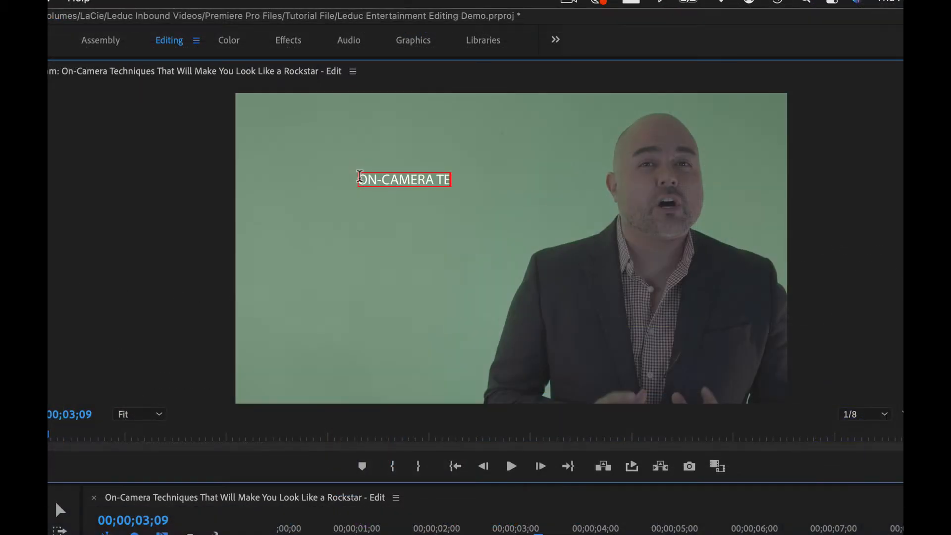
{"action": "key", "text": "Return"}
{"action": "type", "text": "THAT WILL MAKE YOU LOOK"}
{"action": "key", "text": "Return"}
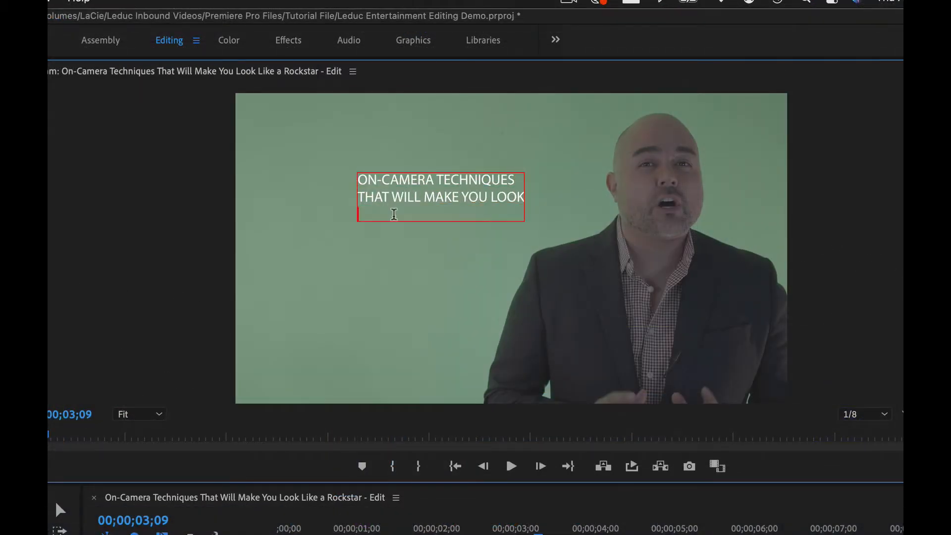
{"action": "type", "text": "LIKE A ROCKSTAR"}
Centre the whole title text both horizontally and vertically.
{"action": "key", "text": "super+a"}
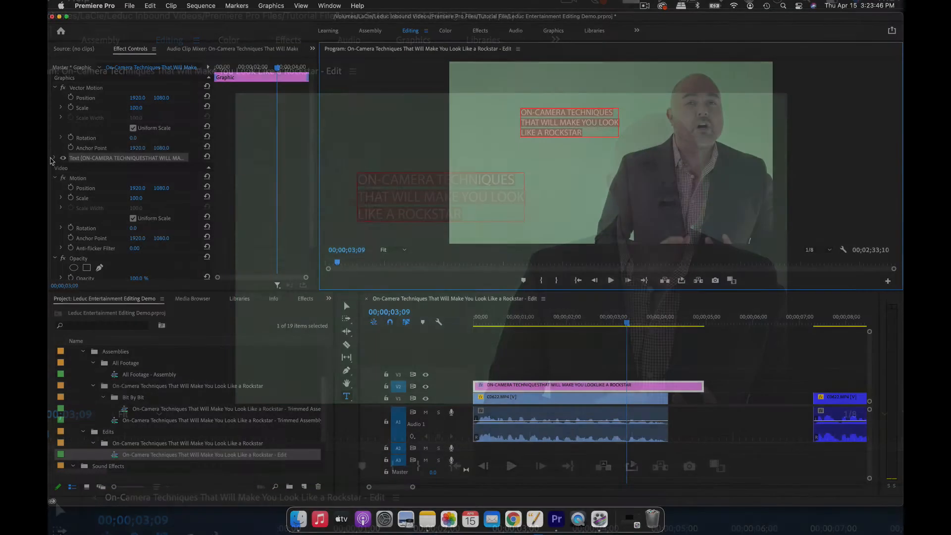
{"action": "left_click", "coordinate": [55, 158]}
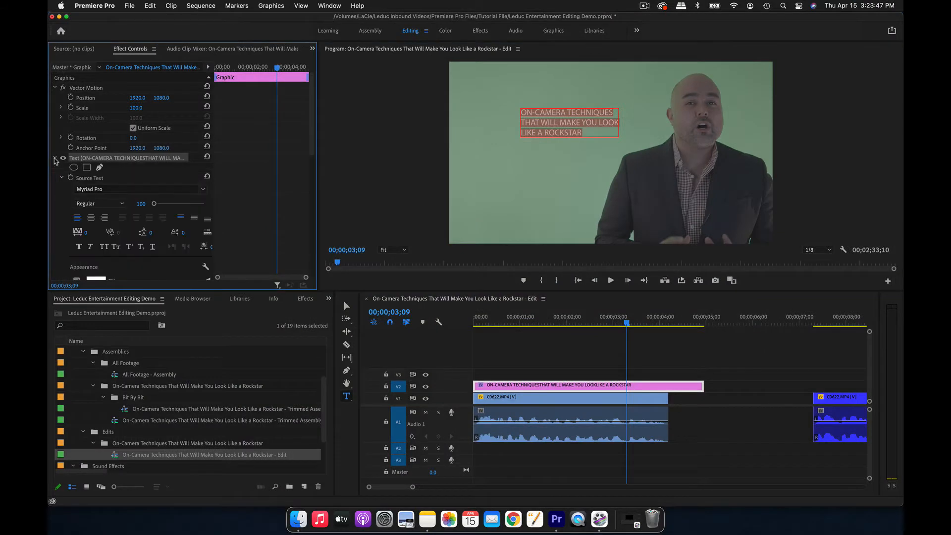
{"action": "left_click", "coordinate": [194, 219]}
{"action": "left_click", "coordinate": [90, 219]}
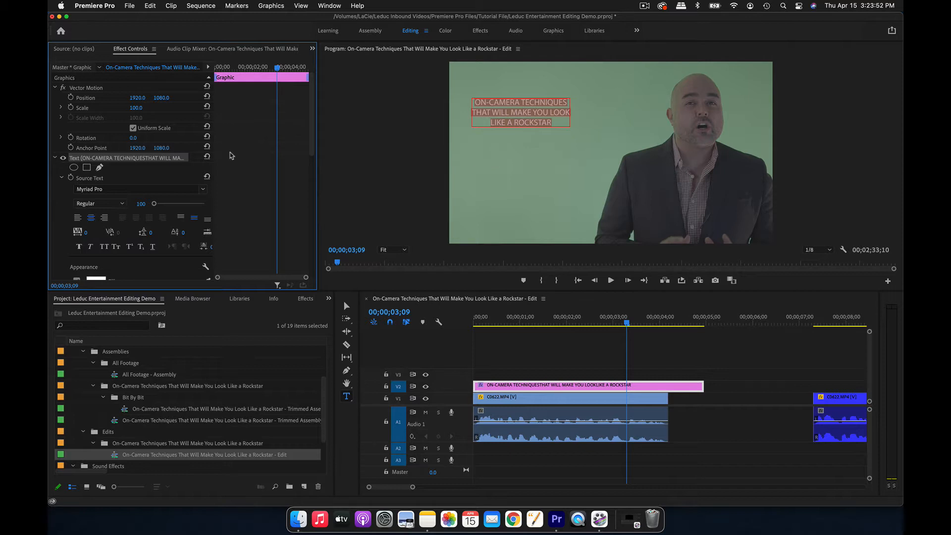
Change the title's font to Avenir Next in the Bold style.
{"action": "left_click", "coordinate": [202, 191]}
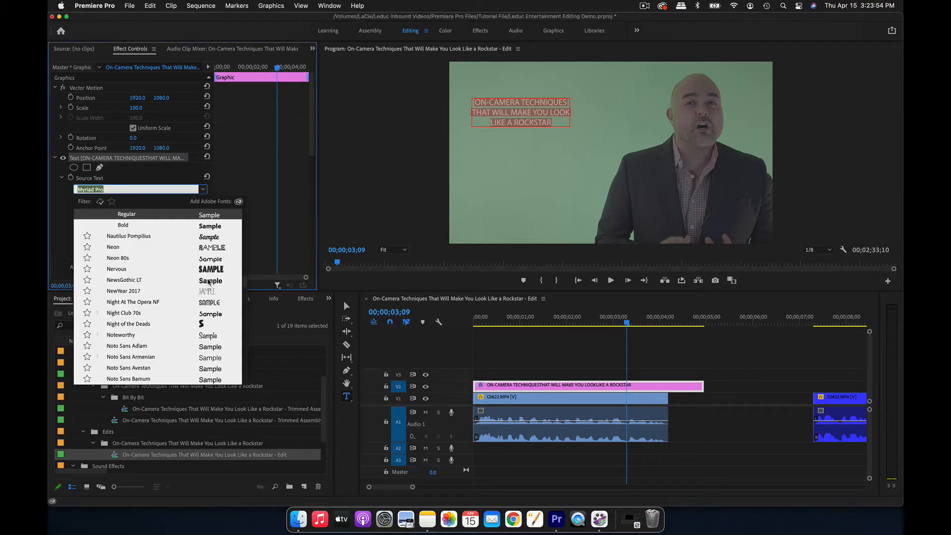
{"action": "key", "text": "Escape"}
{"action": "left_click", "coordinate": [203, 191]}
{"action": "scroll", "coordinate": [148, 271], "scroll_direction": "up", "scroll_amount": 5}
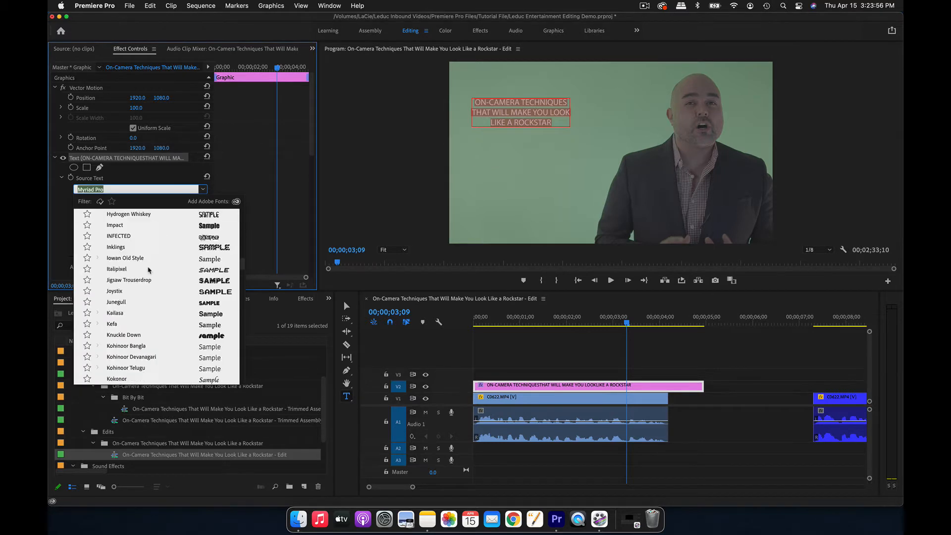
{"action": "scroll", "coordinate": [144, 247], "scroll_direction": "up", "scroll_amount": 10}
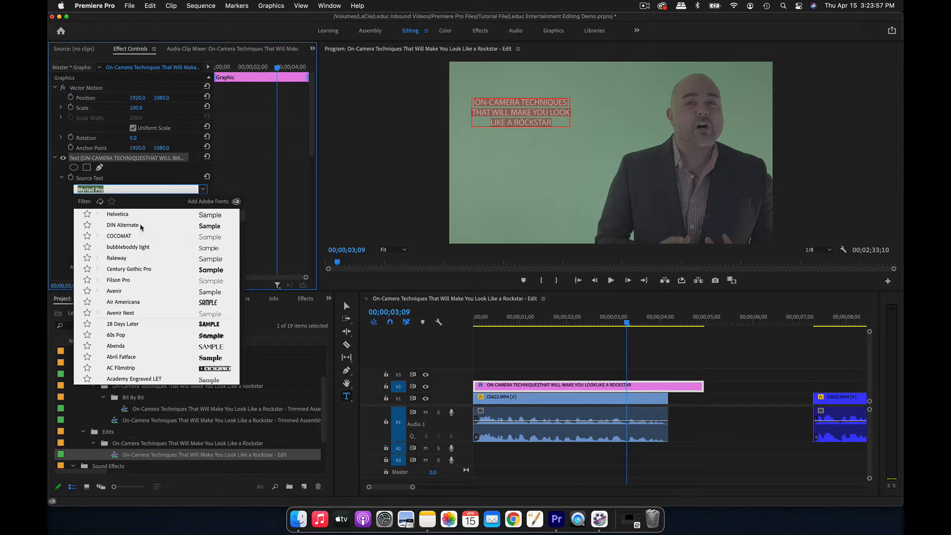
{"action": "left_click", "coordinate": [143, 314]}
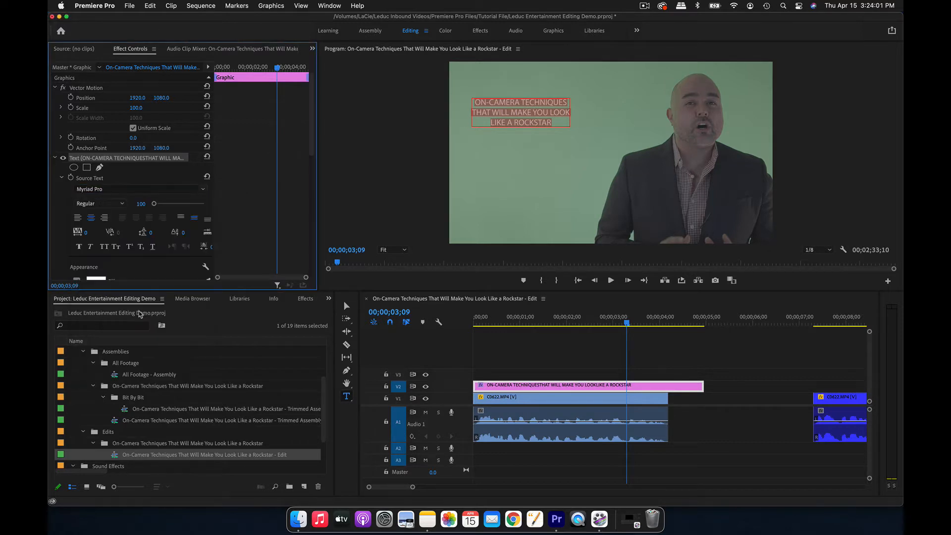
{"action": "left_click", "coordinate": [112, 203]}
{"action": "left_click", "coordinate": [113, 303]}
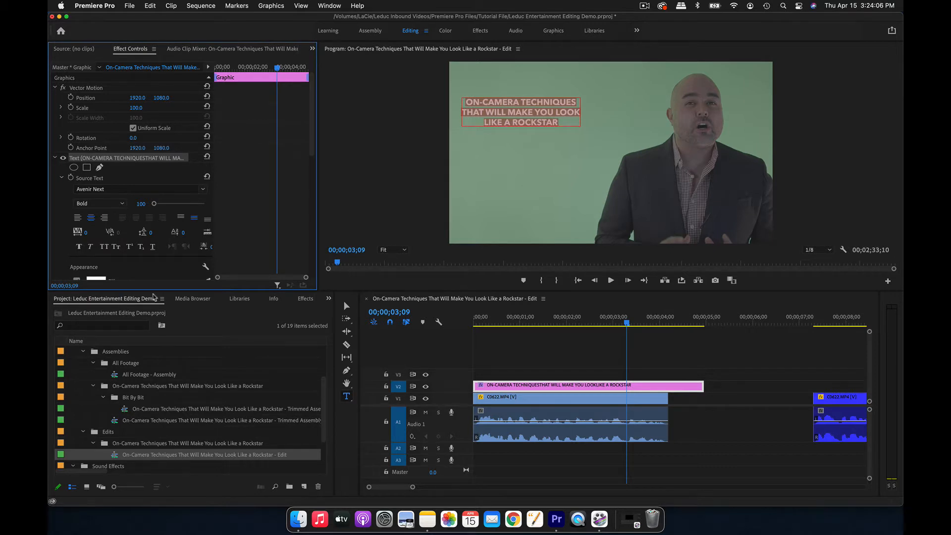
Move the title lower in the empty green area beside the presenter and enlarge its lines, with LIKE A ROCKSTAR at size 206.
{"action": "left_click_drag", "start_coordinate": [540, 100], "coordinate": [560, 126]}
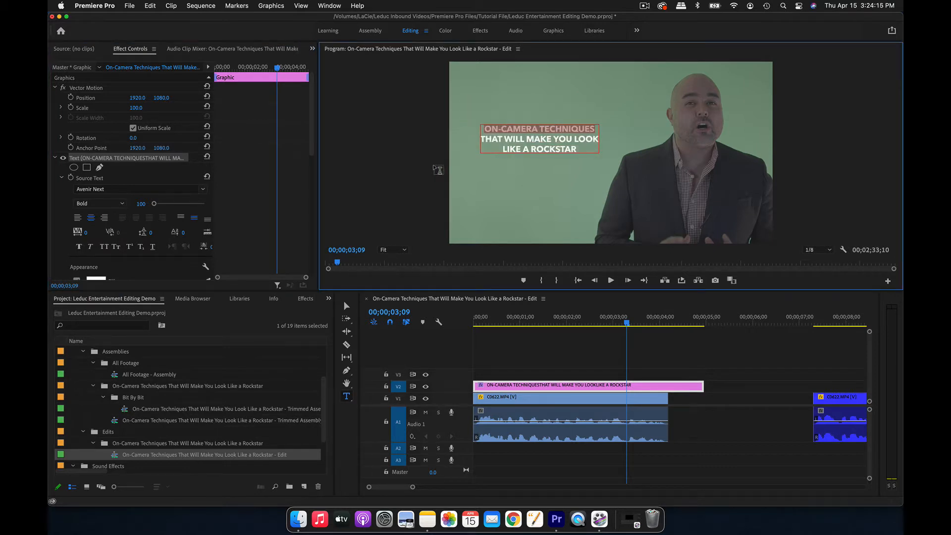
{"action": "key", "text": "super+a"}
{"action": "left_click_drag", "start_coordinate": [143, 205], "coordinate": [130, 234]}
{"action": "left_click", "coordinate": [575, 139]}
{"action": "triple_click", "coordinate": [559, 148]}
{"action": "triple_click", "coordinate": [575, 122]}
{"action": "left_click", "coordinate": [579, 140]}
Set the leading of the whole title to -36 and adjust the baseline shift of the LIKE A ROCKSTAR line.
{"action": "key", "text": "super+a"}
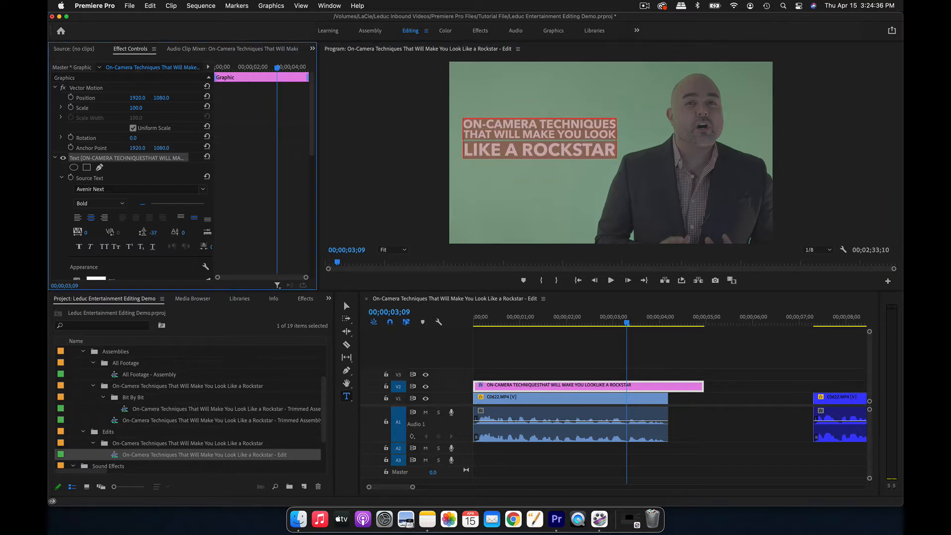
{"action": "triple_click", "coordinate": [562, 149]}
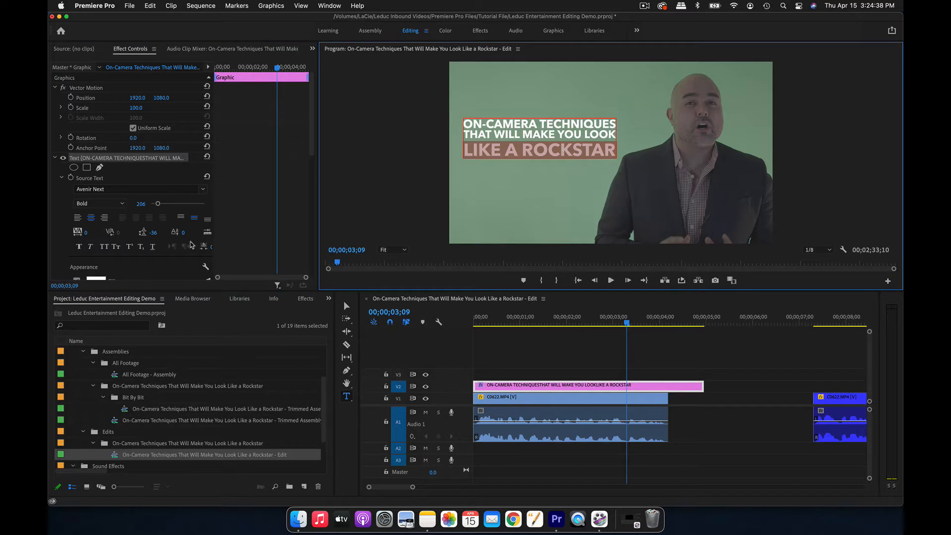
{"action": "left_click_drag", "start_coordinate": [183, 236], "coordinate": [201, 236]}
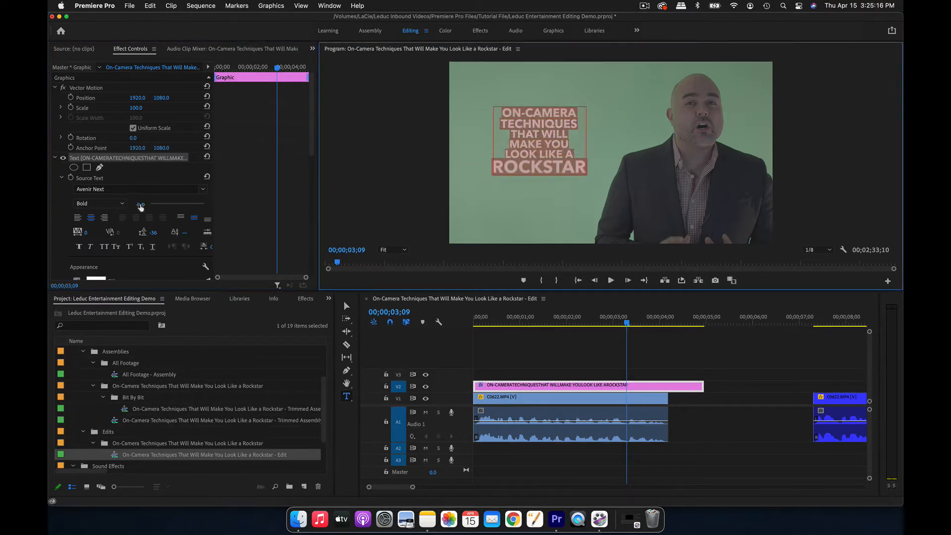
Size the title's lines to one common width with leading -79, and trim the title graphic to the end of the first clip.
{"action": "left_click_drag", "start_coordinate": [141, 204], "coordinate": [153, 204]}
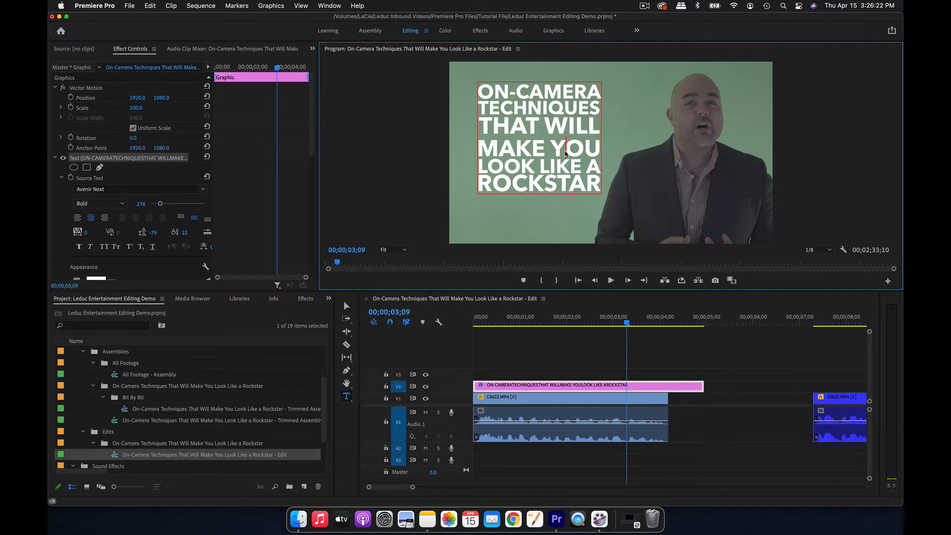
{"action": "triple_click", "coordinate": [565, 150]}
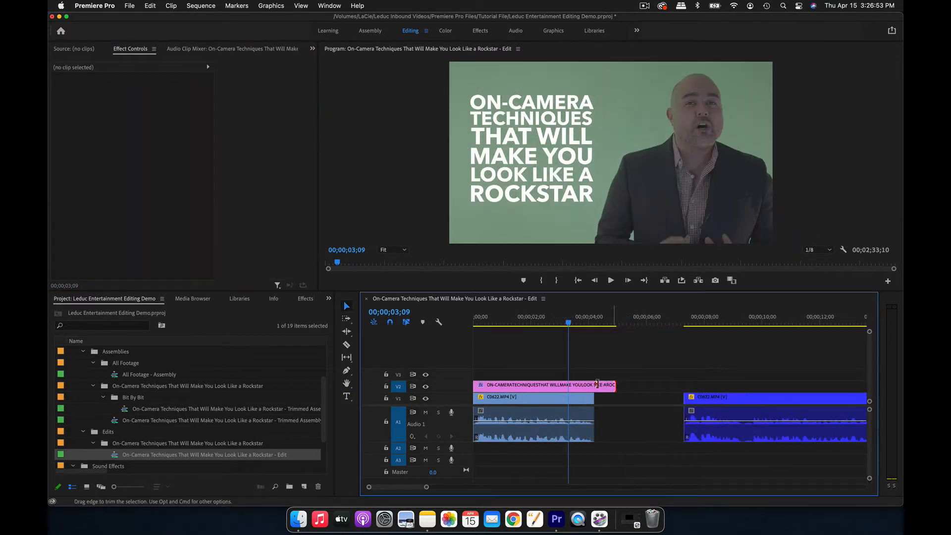
{"action": "left_click_drag", "start_coordinate": [598, 384], "coordinate": [589, 384]}
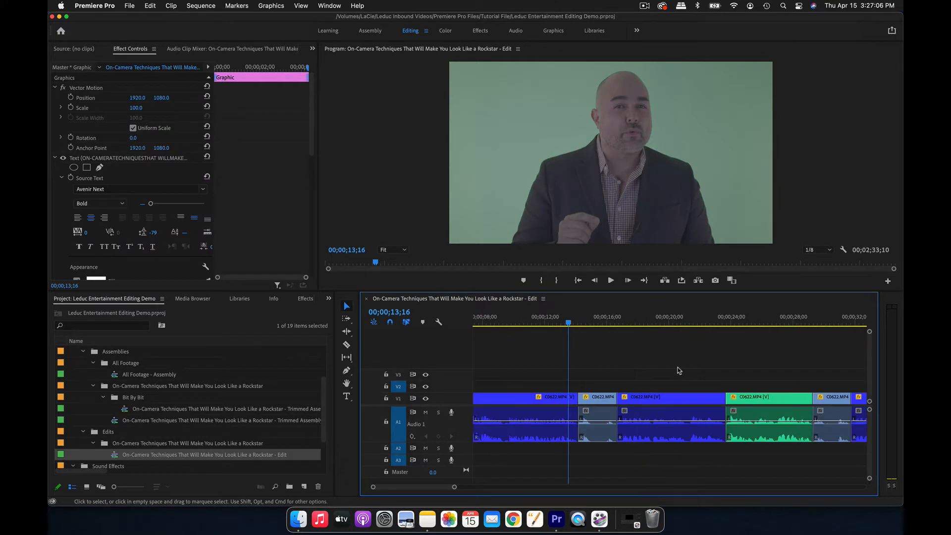
Add two separate text layers, 1. and SMILE!, in the empty green area over the clip starting at 00;00;14;05.
{"action": "key", "text": "Down"}
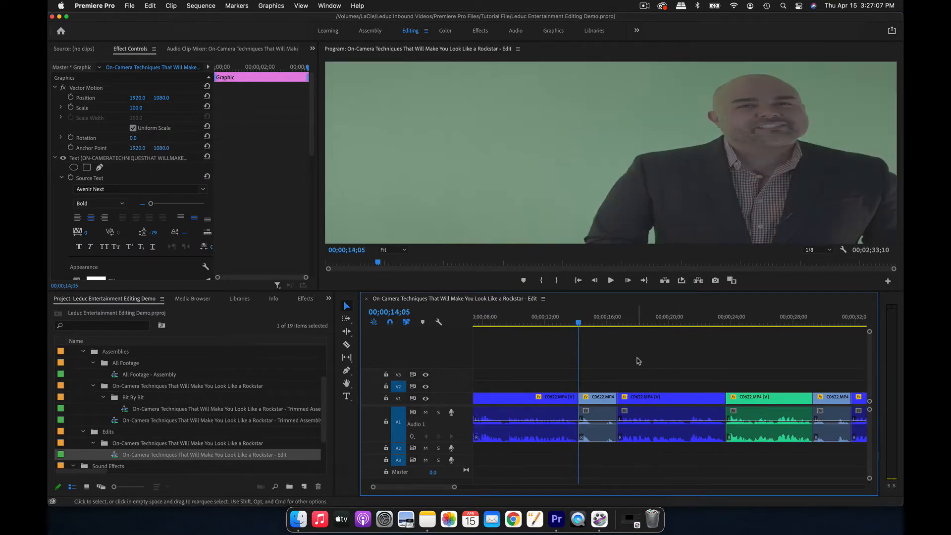
{"action": "left_click", "coordinate": [639, 361]}
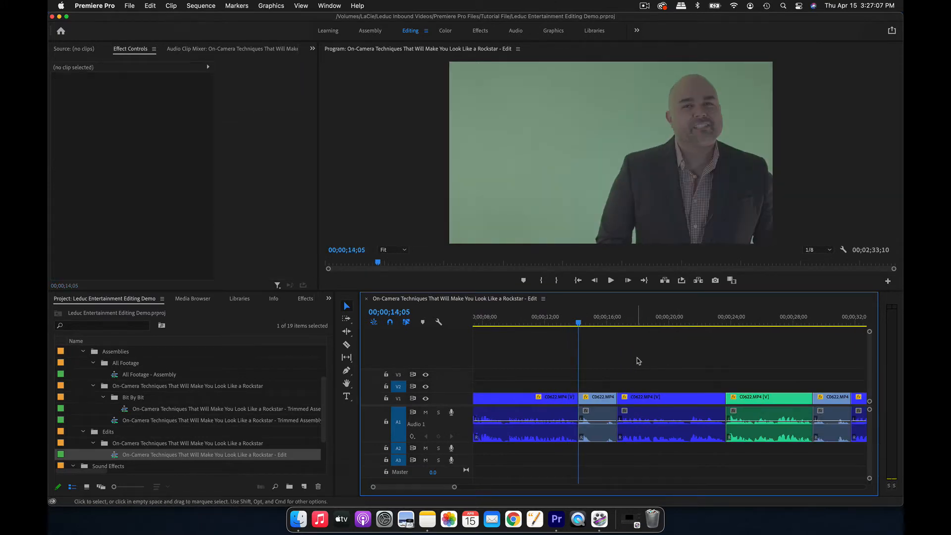
{"action": "left_click", "coordinate": [347, 395]}
{"action": "left_click", "coordinate": [474, 151]}
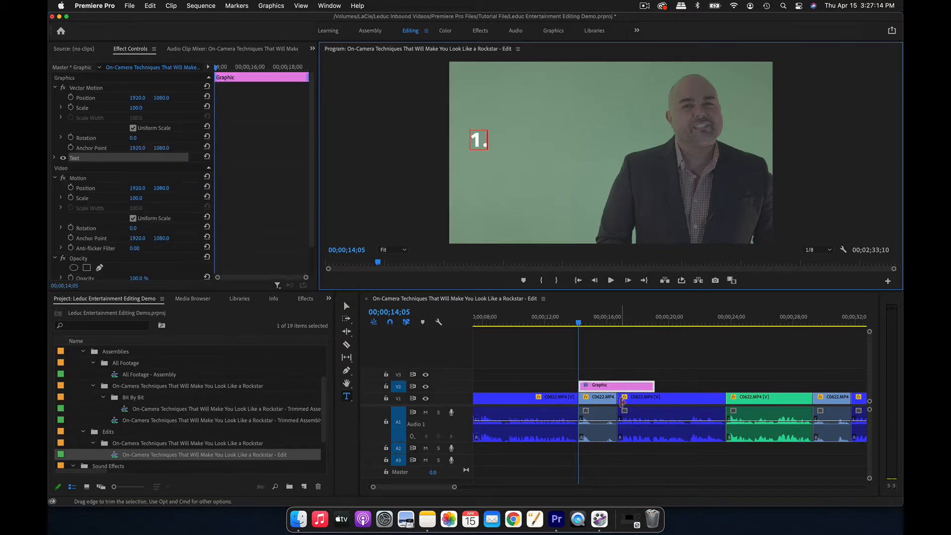
{"action": "left_click", "coordinate": [508, 124]}
{"action": "type", "text": "SMILE!"}
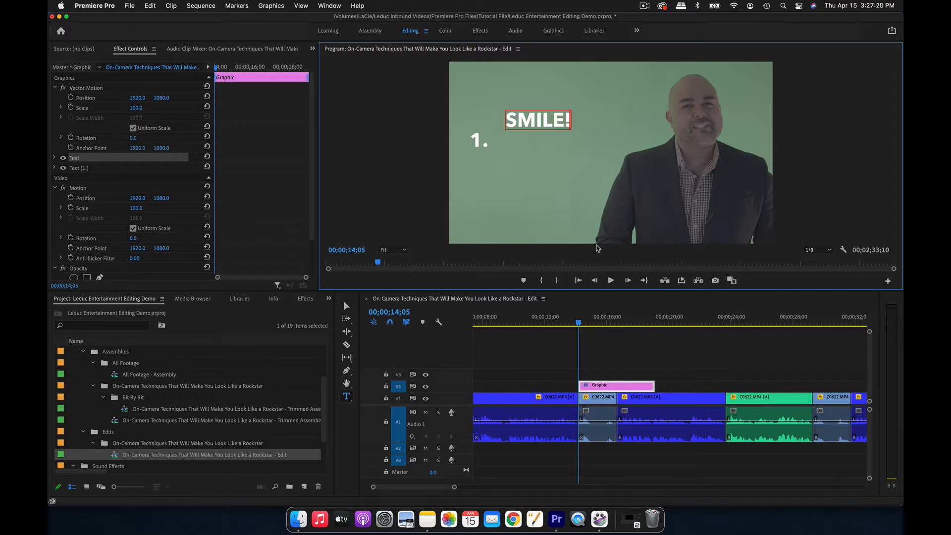
Reorder the SMILE! text layer below the 1. layer and centre the alignment of both texts.
{"action": "left_click", "coordinate": [95, 157]}
{"action": "left_click_drag", "start_coordinate": [79, 159], "coordinate": [74, 171]}
{"action": "left_click", "coordinate": [55, 168]}
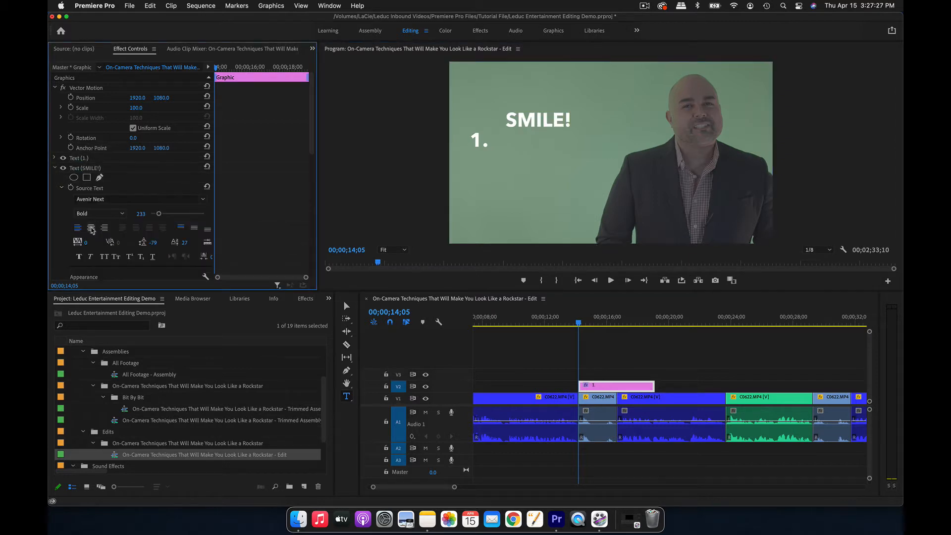
{"action": "left_click", "coordinate": [91, 227]}
{"action": "left_click", "coordinate": [55, 158]}
{"action": "left_click", "coordinate": [91, 218]}
{"action": "left_click", "coordinate": [193, 218]}
Place SMILE! next to the 1. so that both sit on the same line beside the presenter.
{"action": "left_click", "coordinate": [346, 306]}
{"action": "left_click_drag", "start_coordinate": [500, 128], "coordinate": [551, 147]}
{"action": "left_click_drag", "start_coordinate": [471, 142], "coordinate": [478, 141]}
{"action": "left_click_drag", "start_coordinate": [550, 142], "coordinate": [523, 142]}
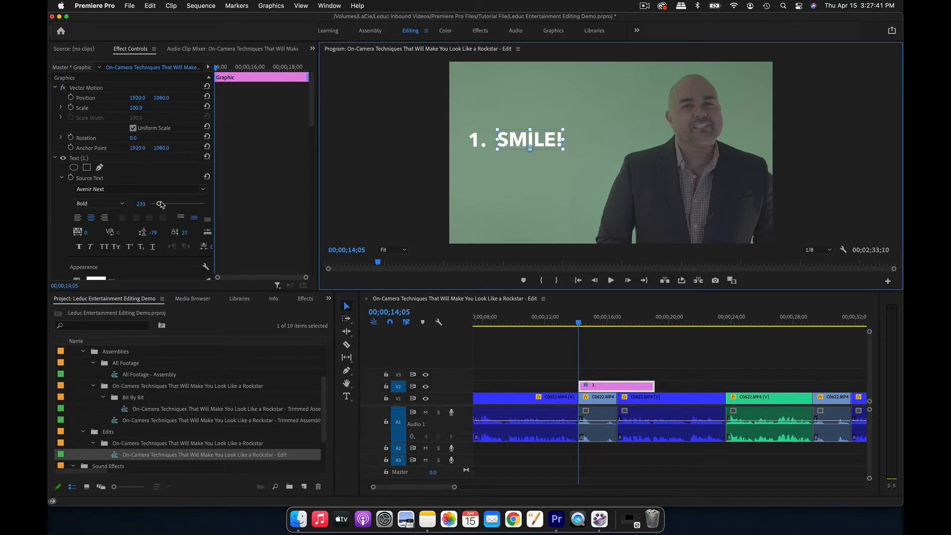
Set the 1. text to size 496 with tracking -157 and lower it in line with SMILE!
{"action": "left_click_drag", "start_coordinate": [159, 203], "coordinate": [167, 204]}
{"action": "left_click_drag", "start_coordinate": [85, 233], "coordinate": [59, 233]}
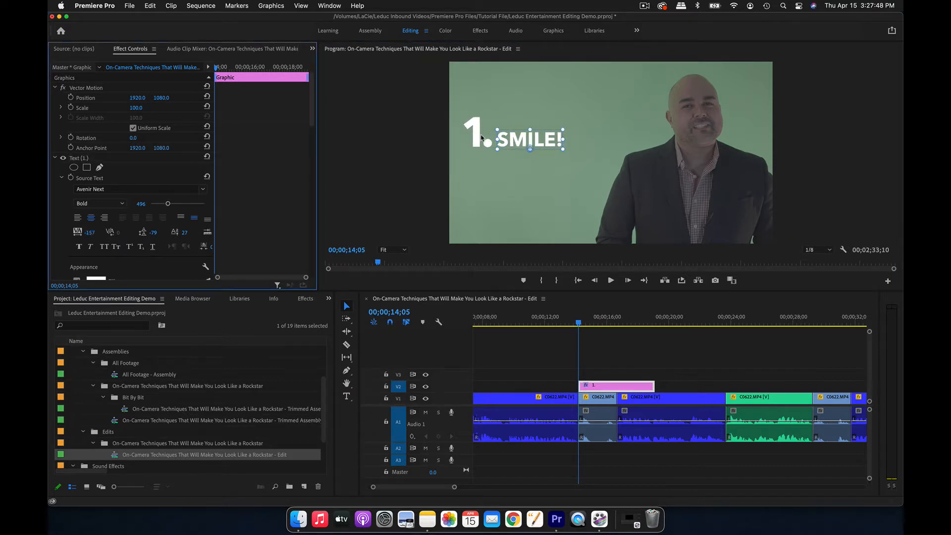
{"action": "left_click_drag", "start_coordinate": [481, 138], "coordinate": [478, 144]}
Enlarge SMILE! to size 450 and position it directly after the 1. in the green area.
{"action": "left_click", "coordinate": [54, 158]}
{"action": "left_click", "coordinate": [114, 167]}
{"action": "left_click_drag", "start_coordinate": [159, 214], "coordinate": [166, 214]}
{"action": "left_click_drag", "start_coordinate": [548, 135], "coordinate": [575, 135]}
{"action": "left_click_drag", "start_coordinate": [165, 213], "coordinate": [167, 214]}
{"action": "left_click", "coordinate": [566, 140]}
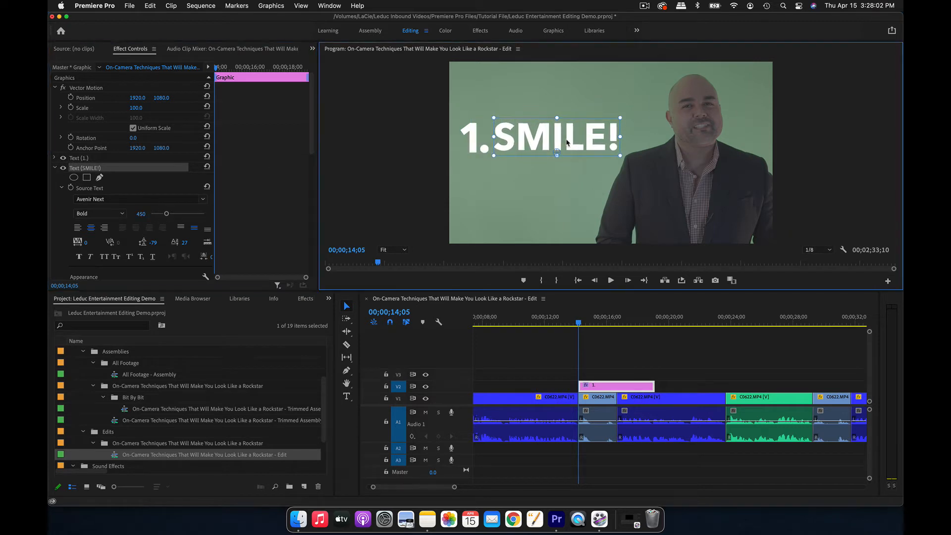
{"action": "left_click", "coordinate": [474, 132]}
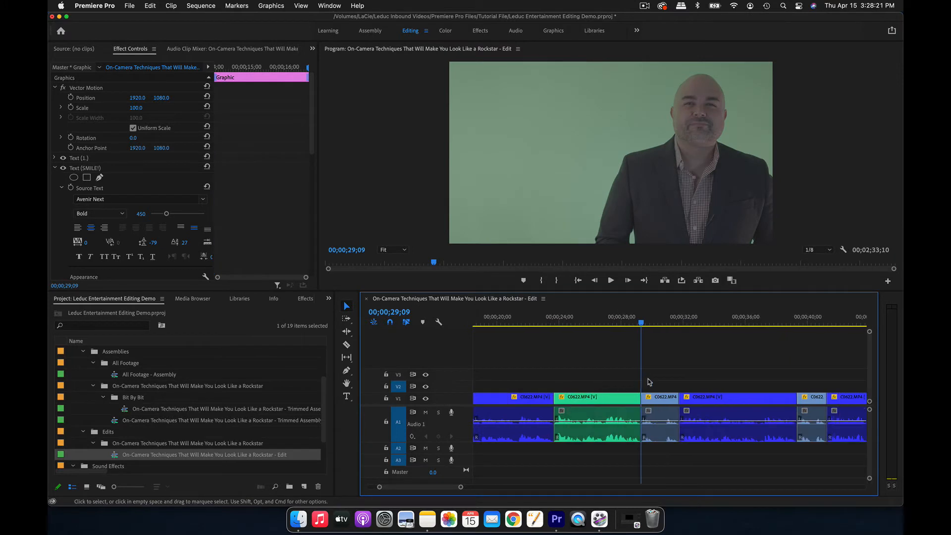
Paste a copy of the numbered title graphic above the clip starting at 00;00;29;09.
{"action": "key", "text": "super+v"}
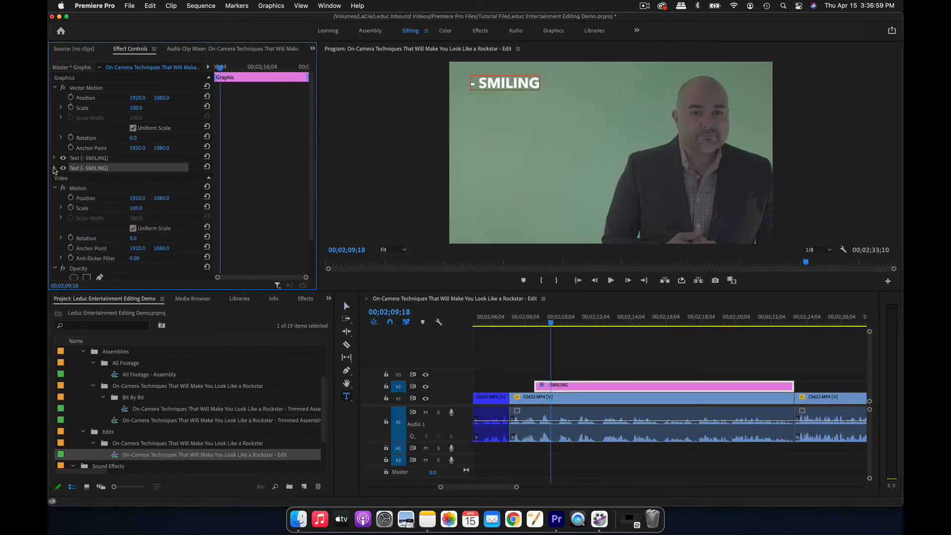
Move the duplicated - SMILING line directly below the first one and rewrite it as - PLANT YOUR FEET.
{"action": "left_click", "coordinate": [105, 168]}
{"action": "left_click_drag", "start_coordinate": [511, 83], "coordinate": [541, 123]}
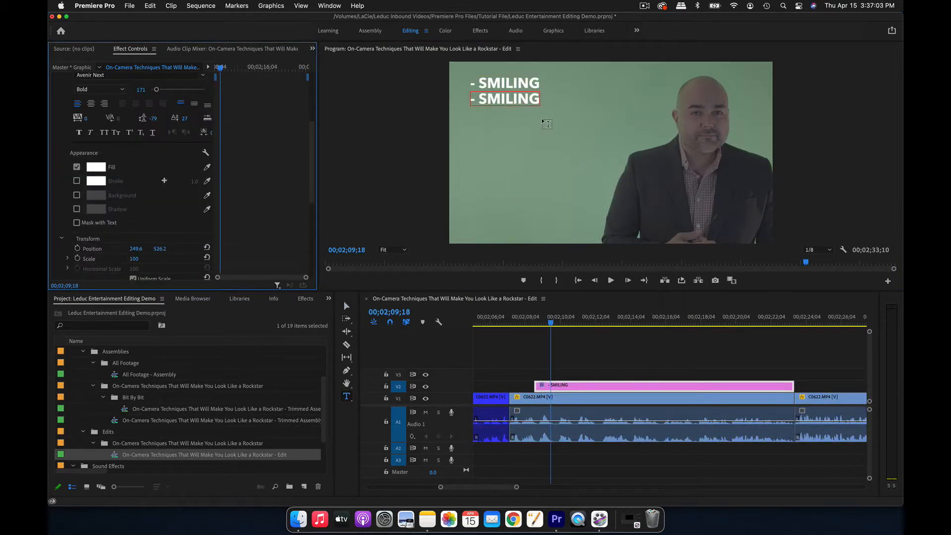
{"action": "left_click", "coordinate": [479, 102]}
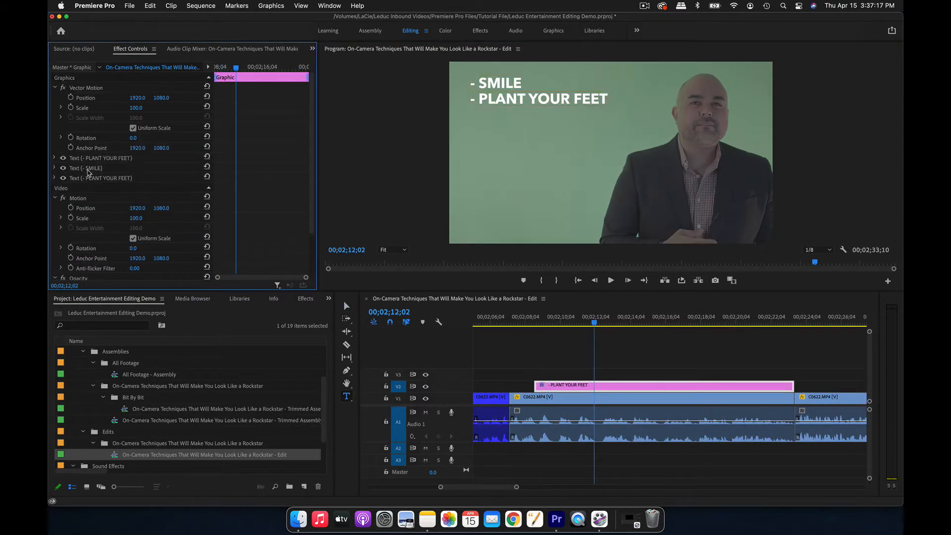
Move the duplicated - PLANT YOUR FEET line down to vertical position 713.2 and rewrite it as - DON'T BLINK.
{"action": "left_click", "coordinate": [54, 178]}
{"action": "scroll", "coordinate": [148, 208], "scroll_direction": "down", "scroll_amount": 8}
{"action": "left_click_drag", "start_coordinate": [159, 191], "coordinate": [252, 192]}
{"action": "left_click_drag", "start_coordinate": [608, 114], "coordinate": [478, 114]}
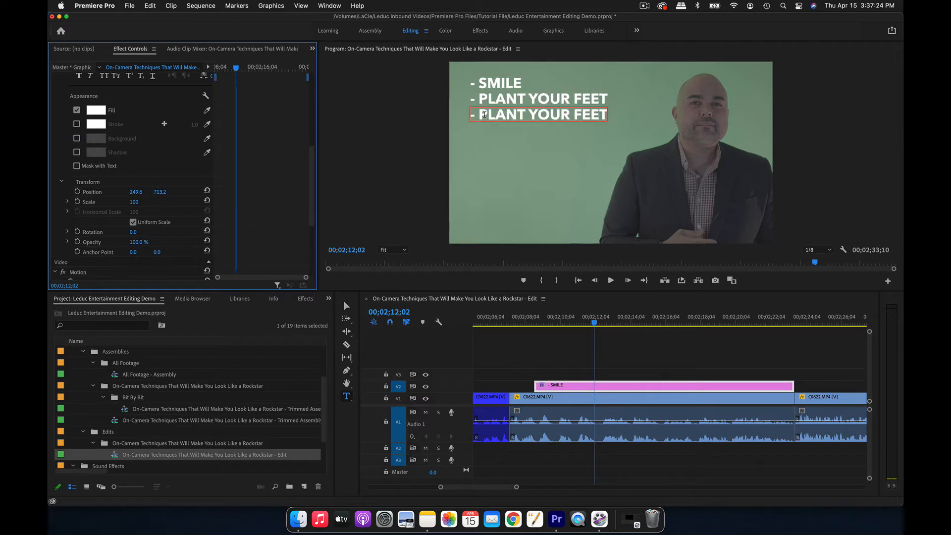
{"action": "type", "text": "DON'T BLINK"}
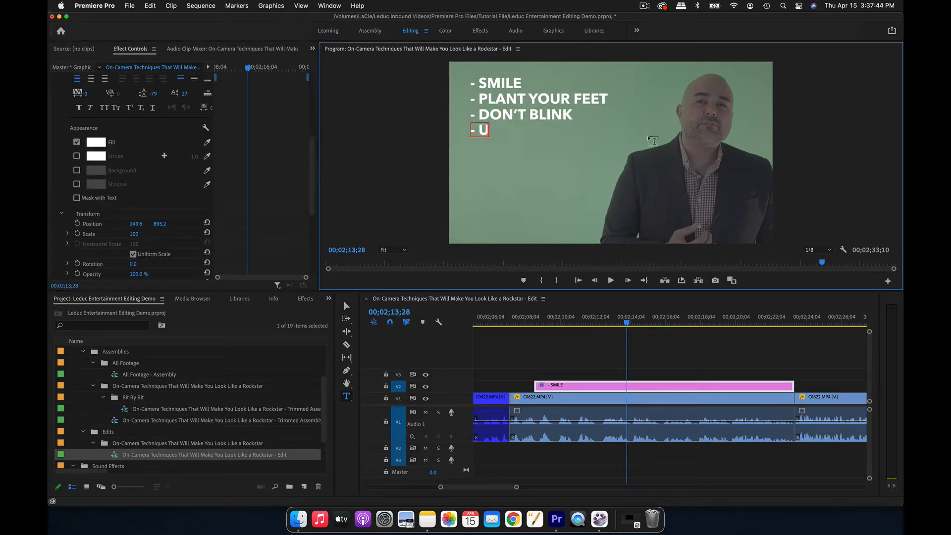
Complete the fourth list line as - USE YOUR HANDS and duplicate a list text layer for the next line.
{"action": "type", "text": "SE YOUR HANDS"}
{"action": "scroll", "coordinate": [114, 198], "scroll_direction": "up", "scroll_amount": 8}
{"action": "left_click", "coordinate": [85, 143]}
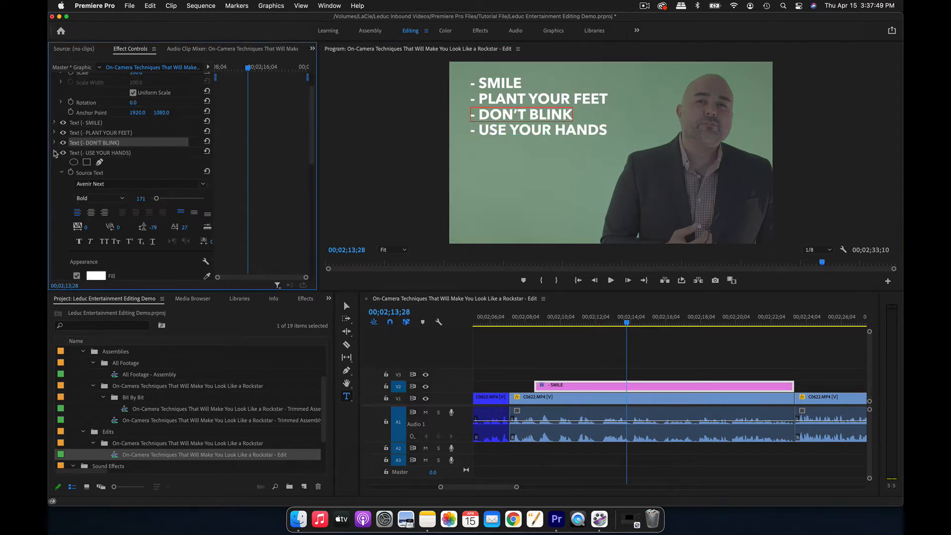
{"action": "left_click", "coordinate": [54, 153]}
{"action": "key", "text": "super+c"}
{"action": "key", "text": "super+v"}
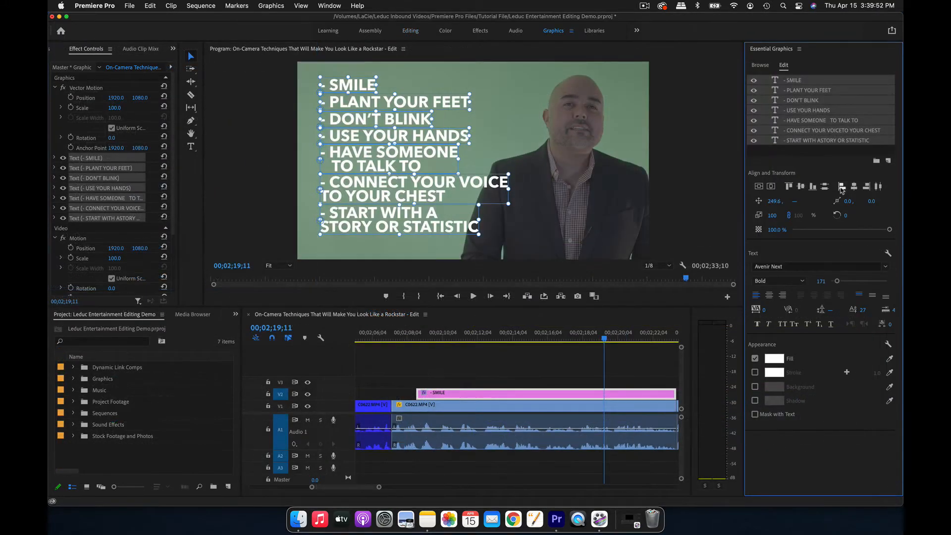
Centre all seven list lines beside the presenter and reduce their text size to 147.
{"action": "left_click_drag", "start_coordinate": [771, 208], "coordinate": [703, 208]}
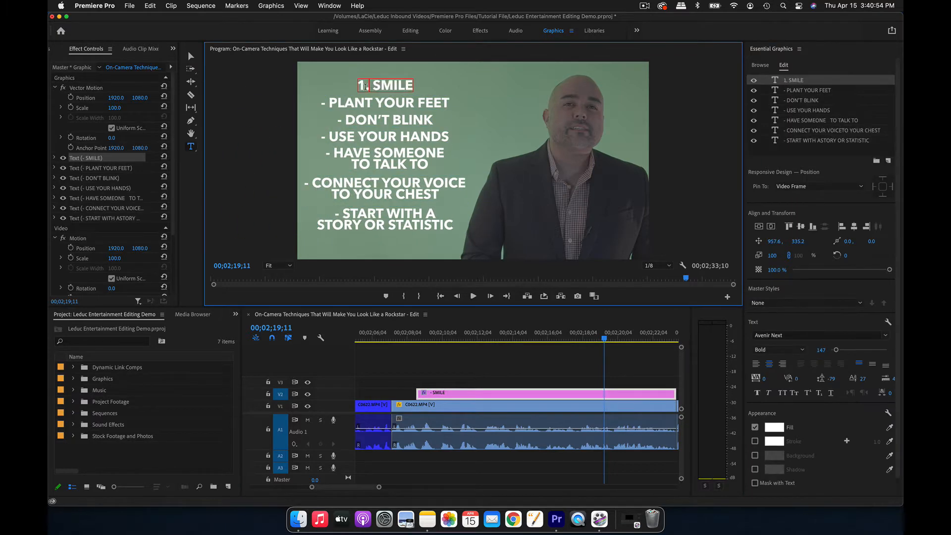
Replace the leading dashes of PLANT YOUR FEET, DON'T BLINK and USE YOUR HANDS with 2., 3. and 4.
{"action": "left_click", "coordinate": [364, 103]}
{"action": "left_click", "coordinate": [326, 102]}
{"action": "key", "text": "BackSpace"}
{"action": "type", "text": "2."}
{"action": "left_click", "coordinate": [342, 120]}
{"action": "key", "text": "BackSpace"}
{"action": "type", "text": "3."}
{"action": "left_click", "coordinate": [332, 137]}
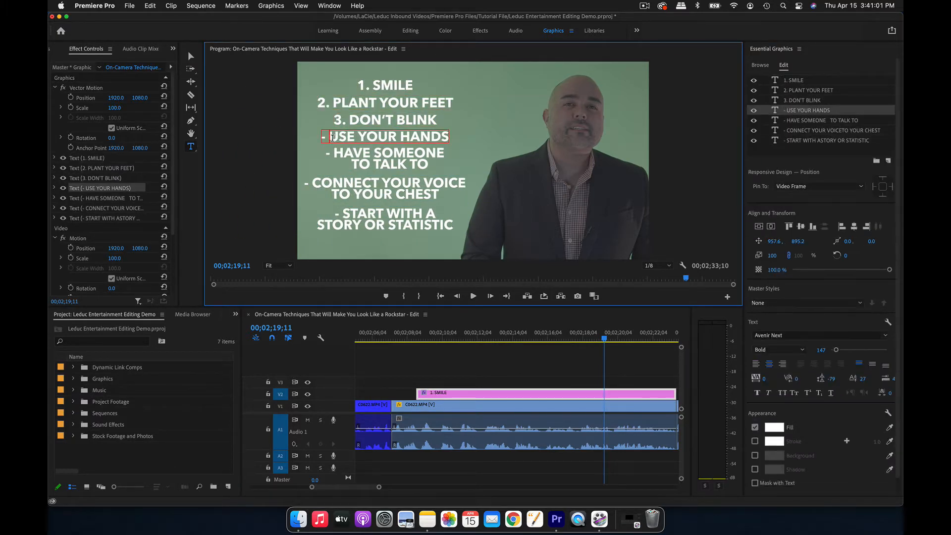
{"action": "key", "text": "BackSpace"}
{"action": "type", "text": "4."}
Replace the leading dashes of the HAVE SOMEONE, CONNECT YOUR VOICE and START WITH A STORY lines with 5., 6. and 7.
{"action": "left_click", "coordinate": [331, 153]}
{"action": "key", "text": "BackSpace"}
{"action": "type", "text": "5."}
{"action": "left_click", "coordinate": [309, 183]}
{"action": "key", "text": "BackSpace"}
{"action": "type", "text": "5"}
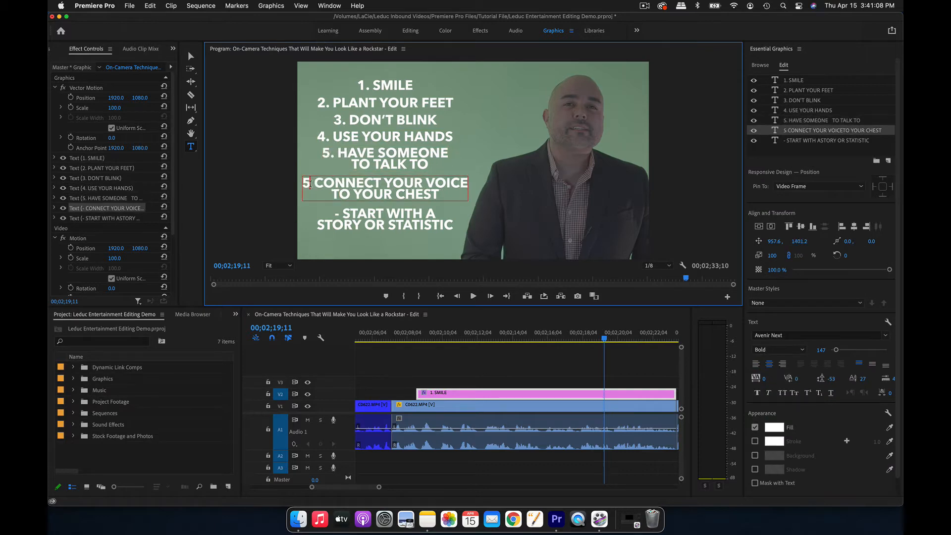
{"action": "key", "text": "BackSpace"}
{"action": "type", "text": "6."}
{"action": "left_click", "coordinate": [340, 214]}
{"action": "key", "text": "BackSpace"}
{"action": "type", "text": "7."}
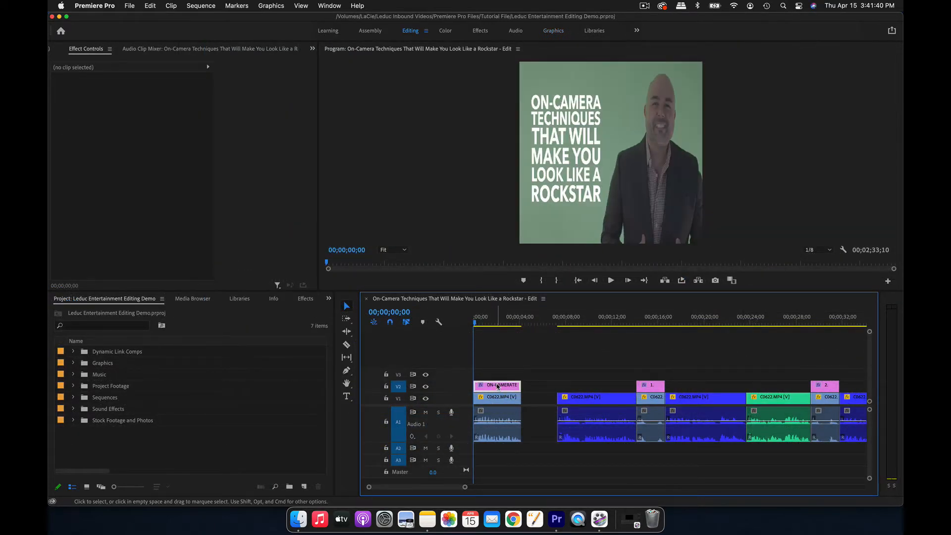
Replace the opening ON-CAMERA TECHNIQUES title graphic in the timeline with an After Effects composition.
{"action": "left_click", "coordinate": [497, 386]}
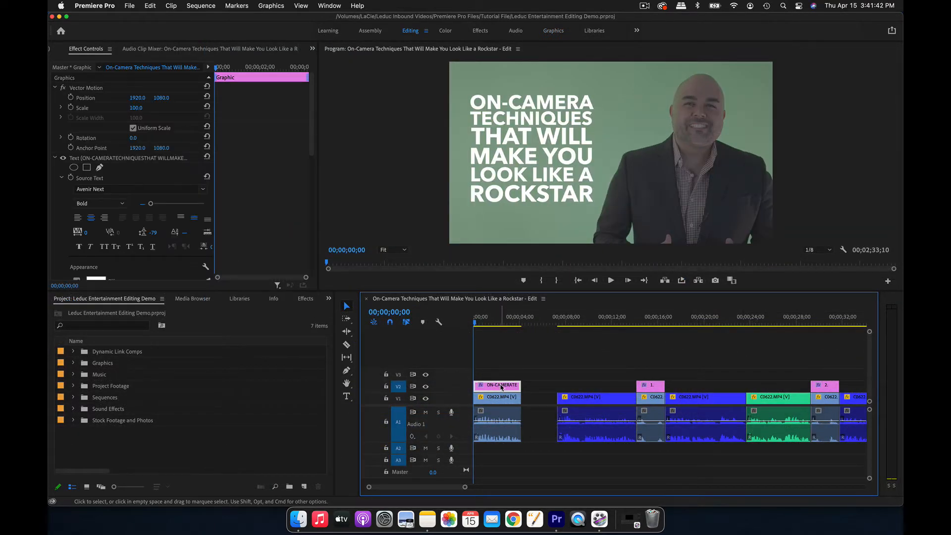
{"action": "right_click", "coordinate": [502, 388]}
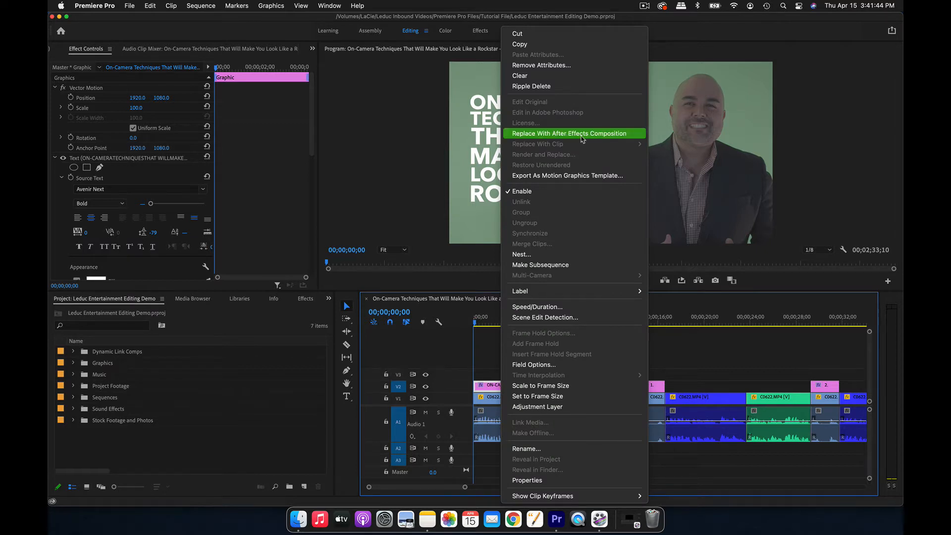
{"action": "left_click", "coordinate": [582, 134]}
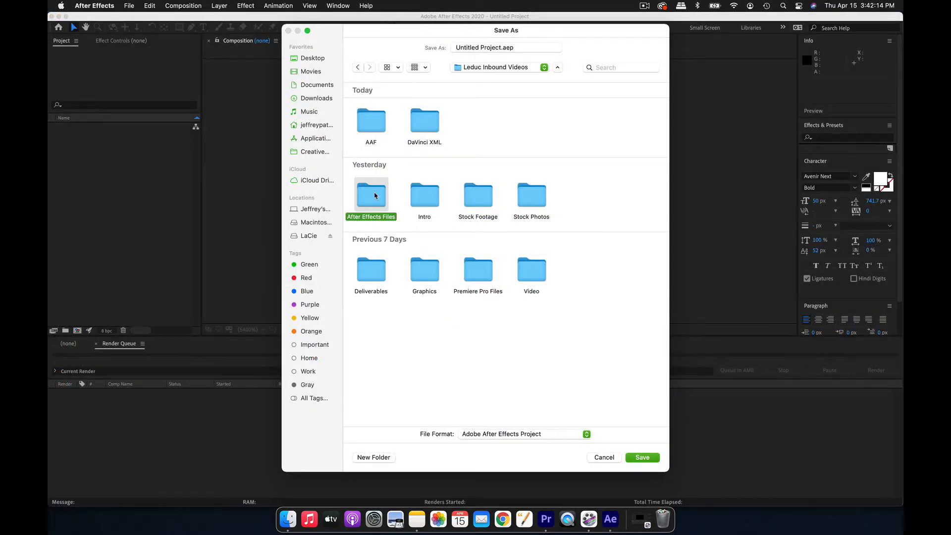
Save the After Effects project as On-Camera Techniques - Text Layers in the Text Layers folder inside After Effects Files.
{"action": "double_click", "coordinate": [375, 195]}
{"action": "double_click", "coordinate": [477, 122]}
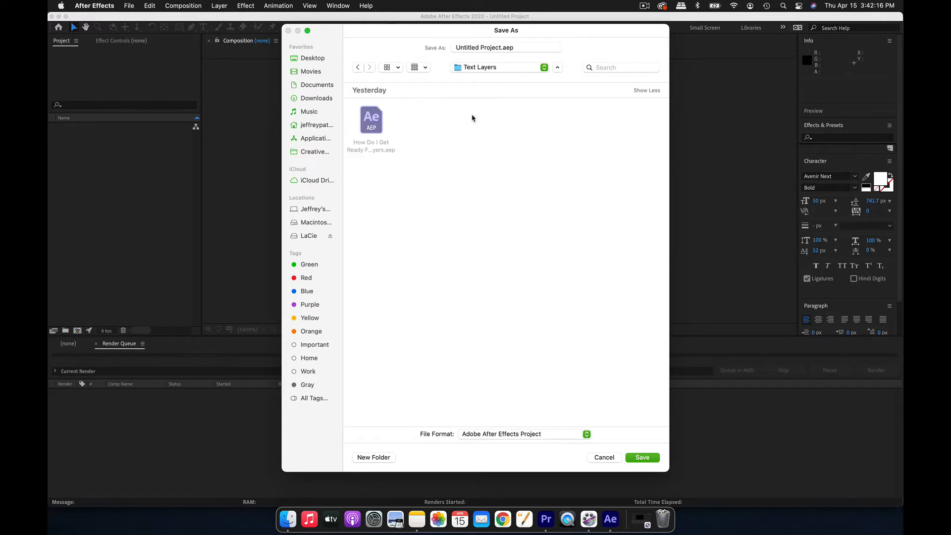
{"action": "left_click", "coordinate": [505, 45]}
{"action": "type", "text": "On-Camera"}
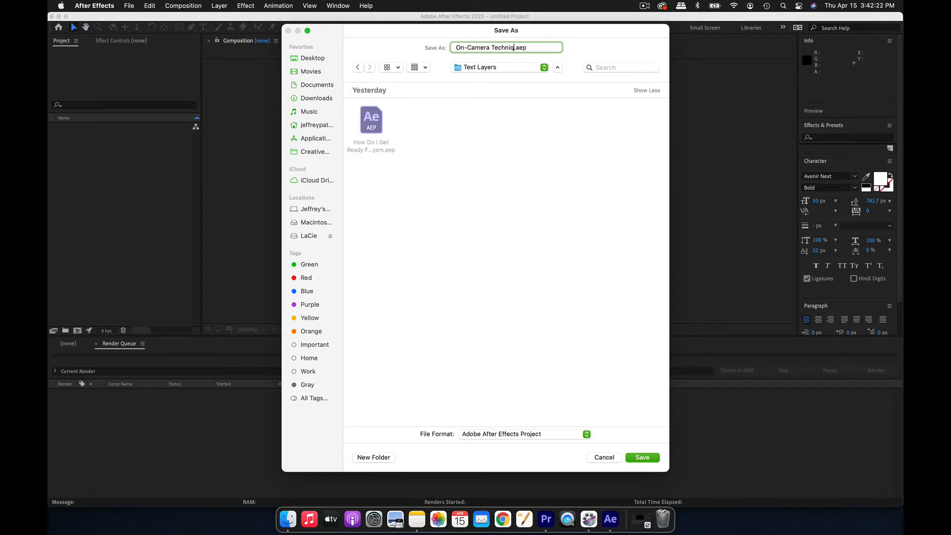
{"action": "type", "text": " Techniques - Text Layers"}
{"action": "key", "text": "Return"}
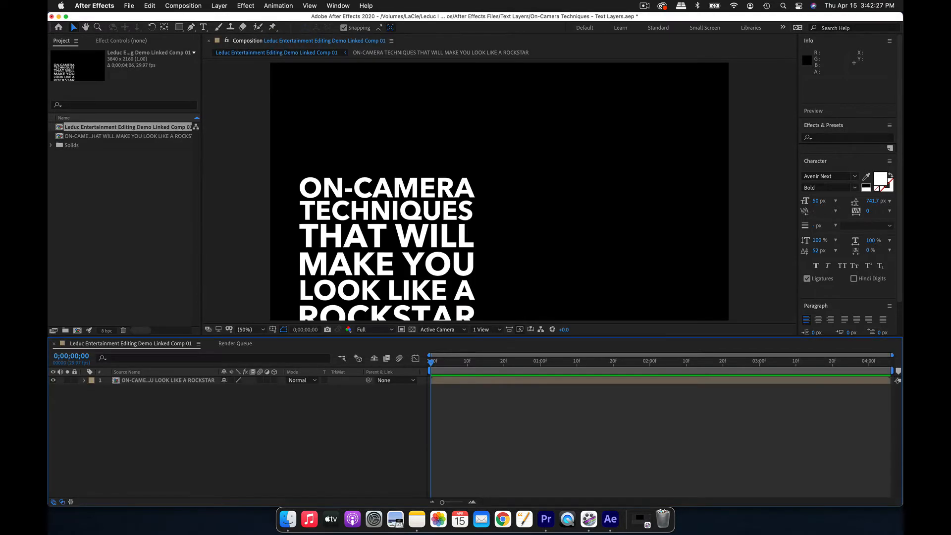
In the nested title composition, centre the text layer's anchor point in its content and move the text straight up 544 px.
{"action": "left_click", "coordinate": [472, 381]}
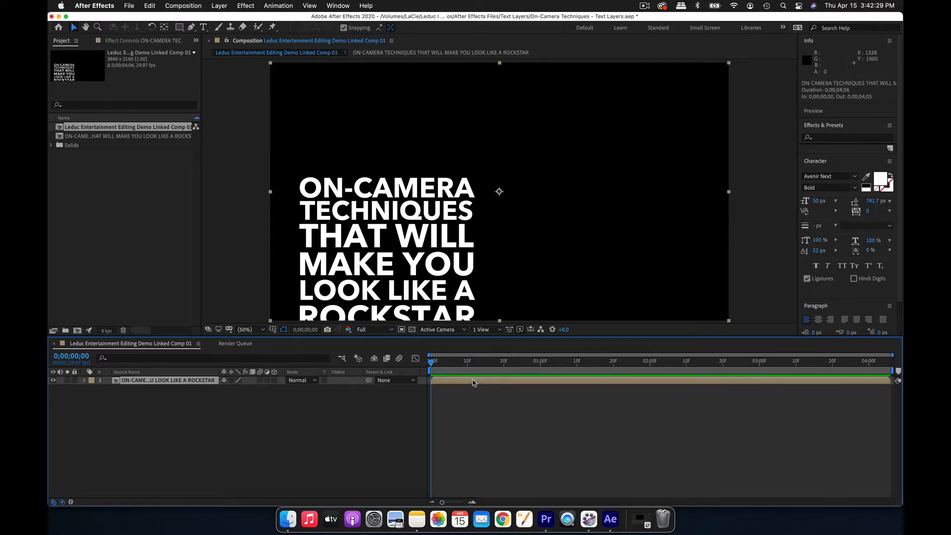
{"action": "double_click", "coordinate": [472, 382]}
{"action": "right_click", "coordinate": [472, 382]}
{"action": "mouse_move", "coordinate": [525, 266]}
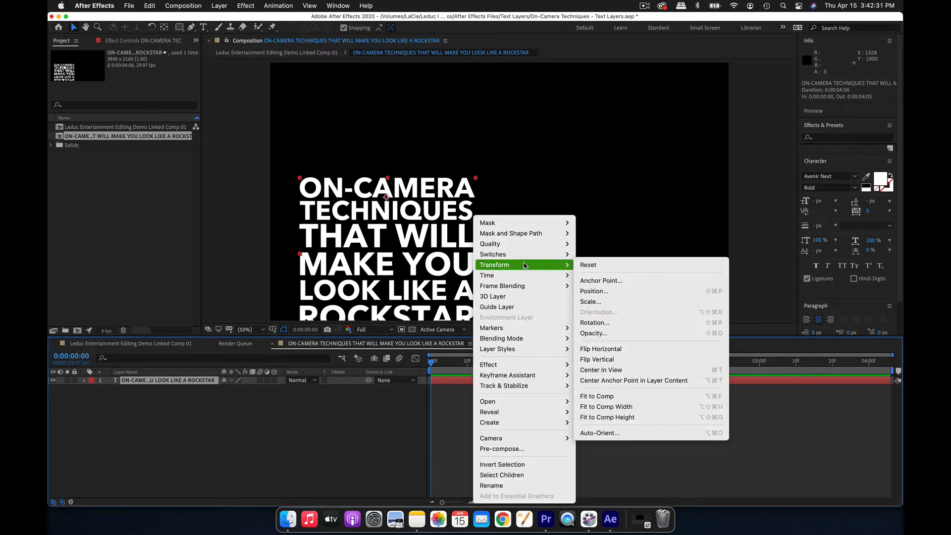
{"action": "left_click", "coordinate": [627, 380]}
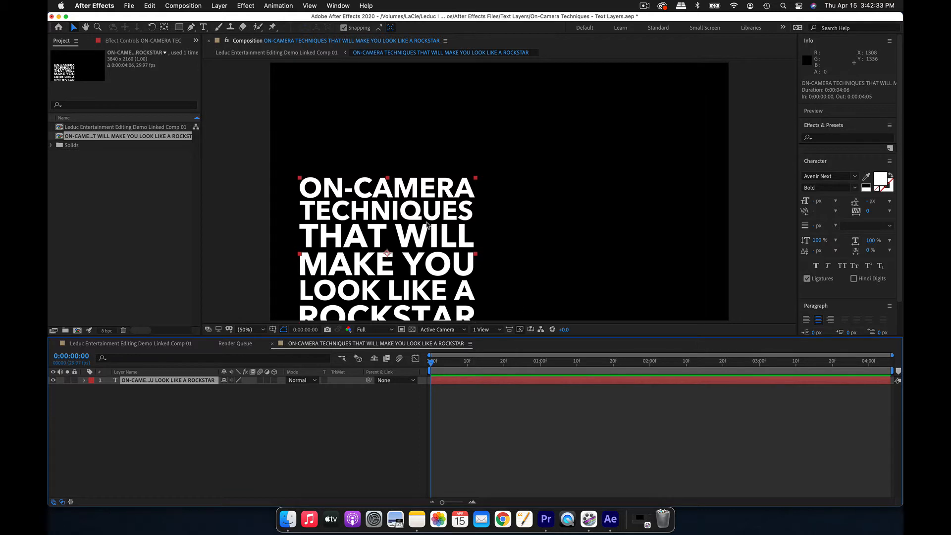
{"action": "left_click_drag", "start_coordinate": [427, 224], "coordinate": [429, 158]}
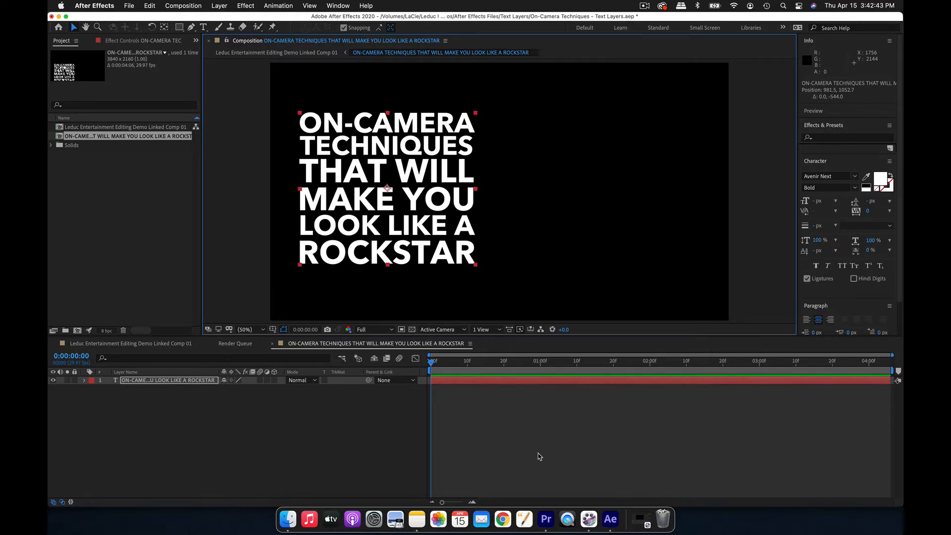
Switch to Premiere Pro to check the linked title's position beside the presenter, and return to After Effects.
{"action": "left_click", "coordinate": [545, 519]}
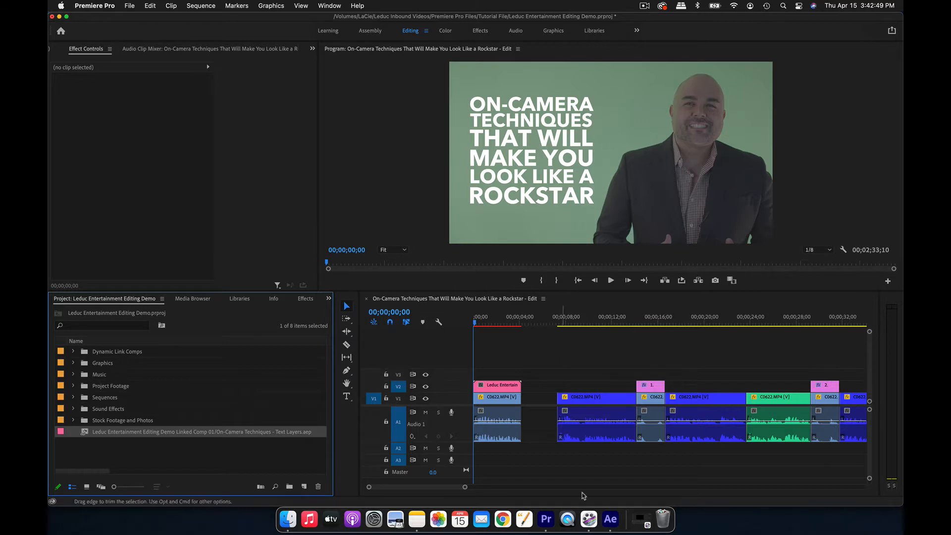
{"action": "left_click", "coordinate": [617, 530]}
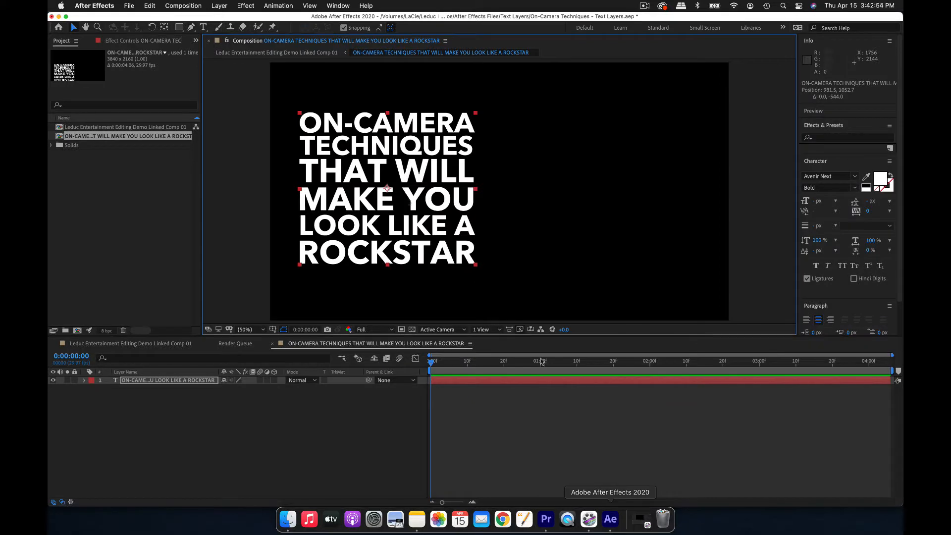
Centre the ON-CAMERA TECHNIQUES text layer's anchor point in its layer content.
{"action": "right_click", "coordinate": [430, 176]}
{"action": "mouse_move", "coordinate": [494, 231]}
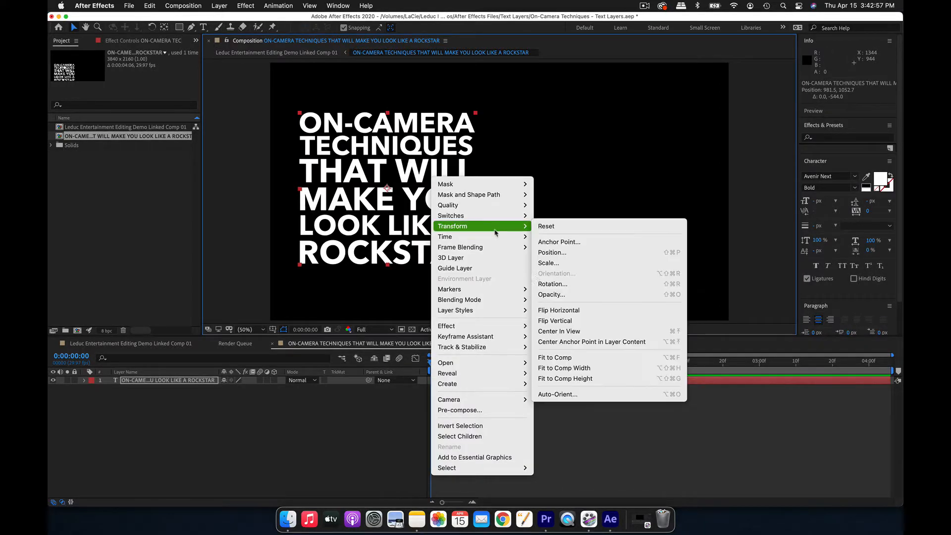
{"action": "left_click", "coordinate": [587, 342]}
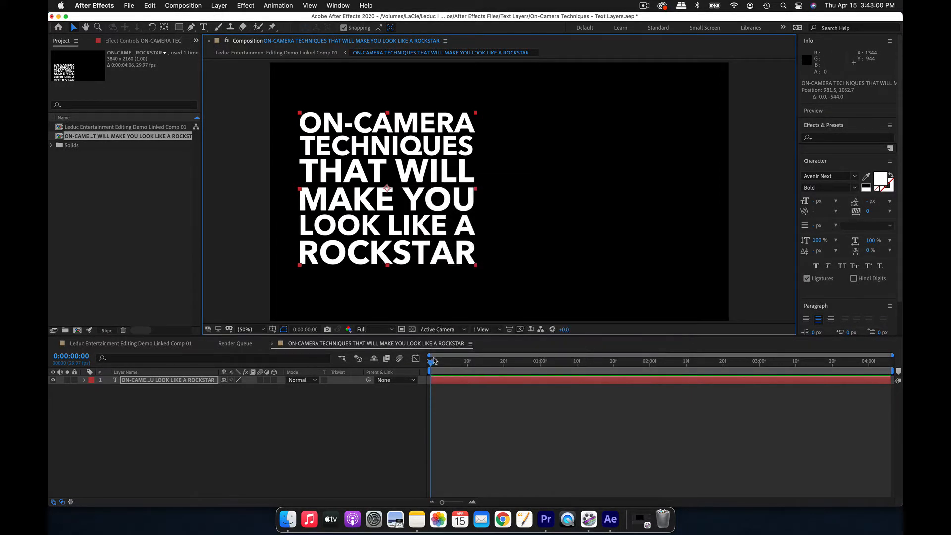
Make the effects and presets list wider and expand the Text animation presets down to the IN folder of 100 UniqueText Presets.
{"action": "left_click", "coordinate": [823, 127]}
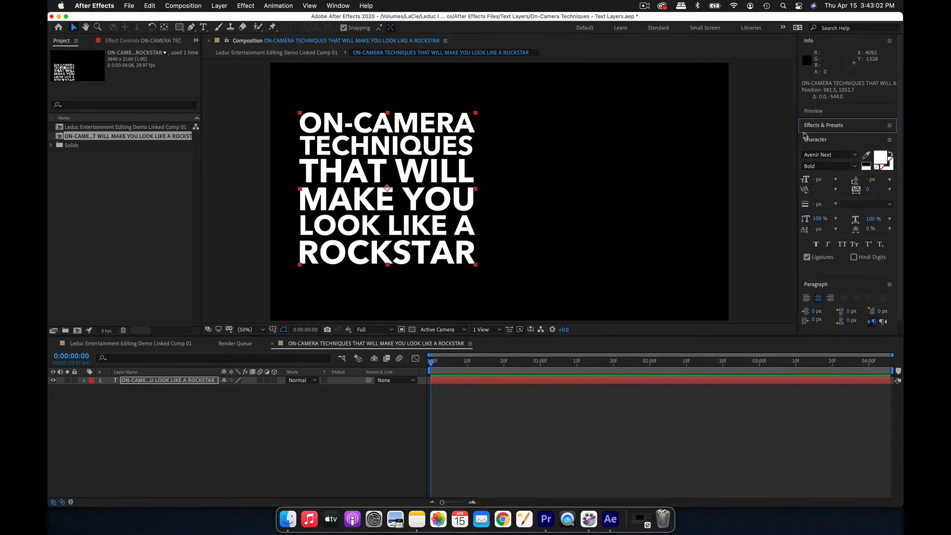
{"action": "left_click_drag", "start_coordinate": [800, 141], "coordinate": [714, 140]}
{"action": "left_click", "coordinate": [745, 125]}
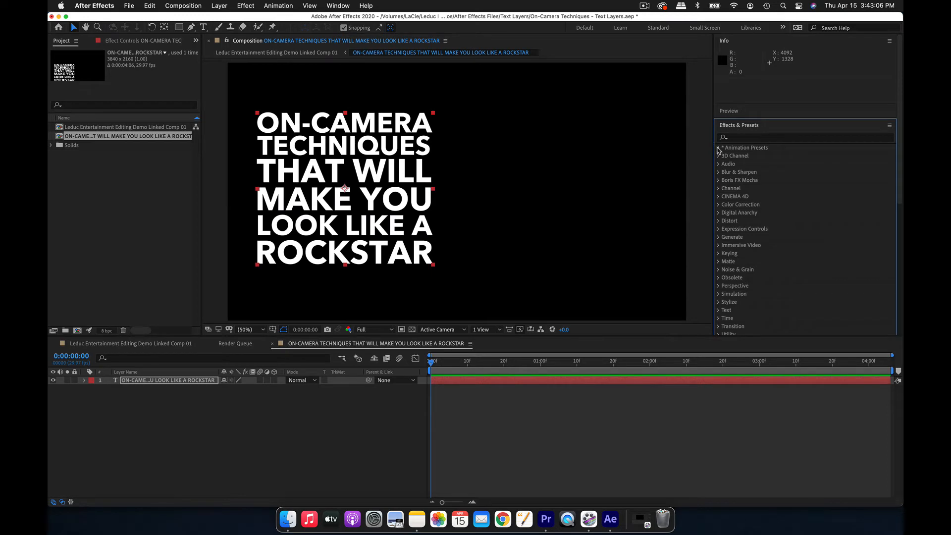
{"action": "left_click", "coordinate": [719, 148]}
{"action": "left_click", "coordinate": [726, 229]}
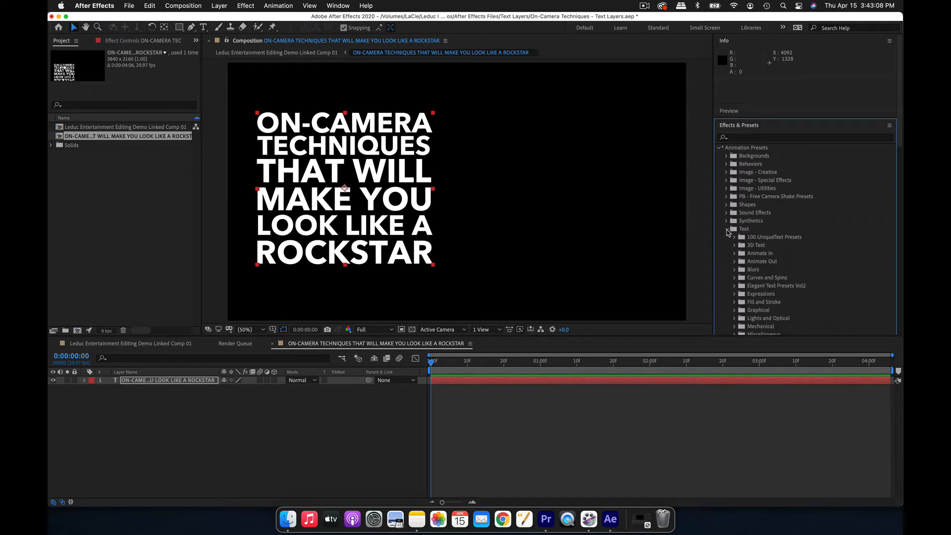
{"action": "left_click", "coordinate": [734, 239]}
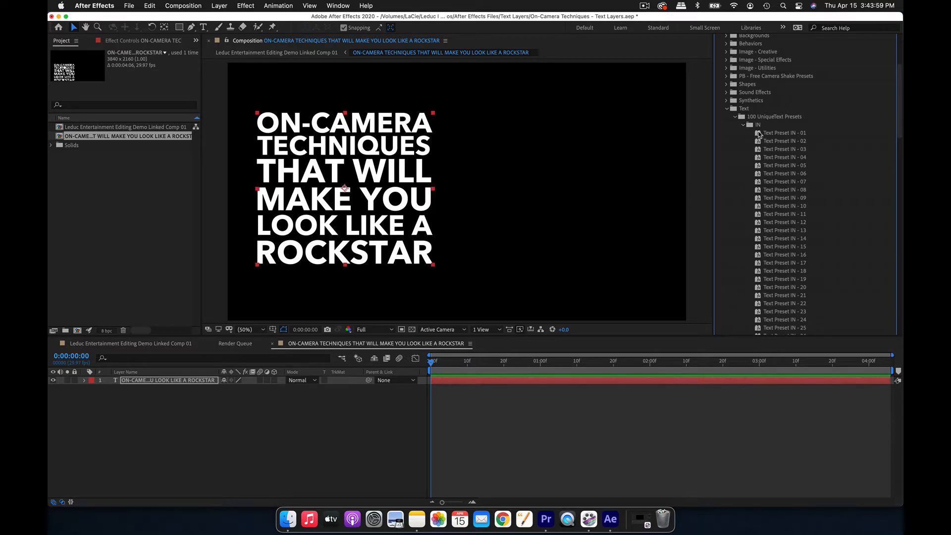
Try Text Preset IN - 01 and 02, apply Text Preset IN - 03 to the opening title, and preview the text animation.
{"action": "double_click", "coordinate": [777, 133]}
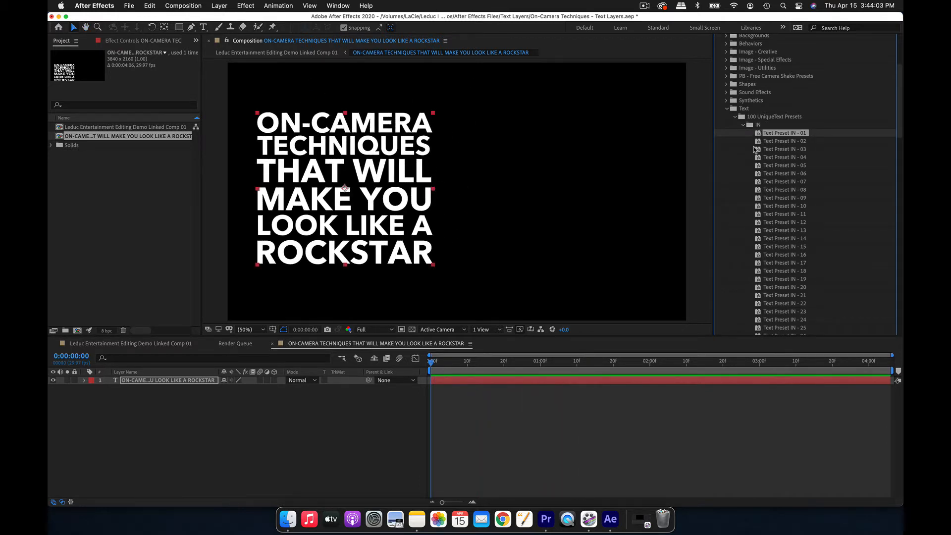
{"action": "double_click", "coordinate": [755, 142]}
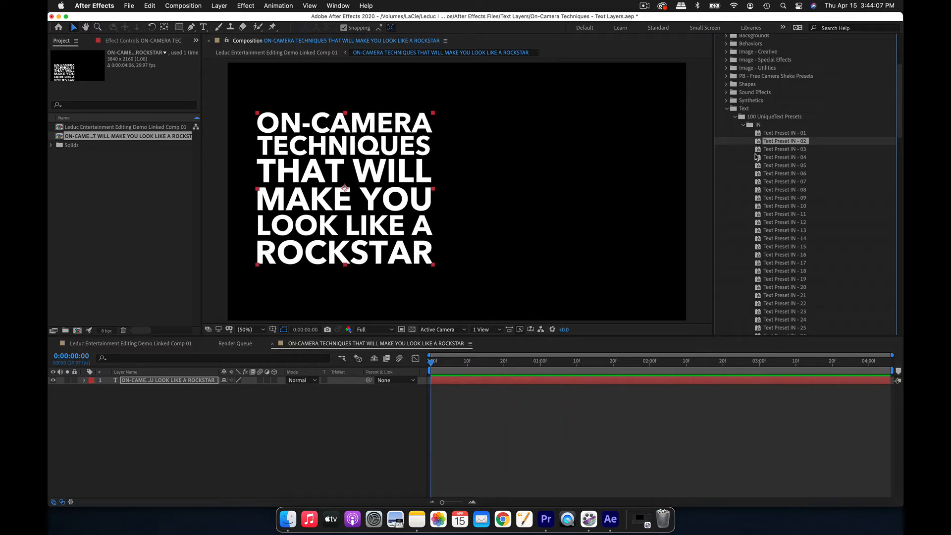
{"action": "double_click", "coordinate": [757, 149]}
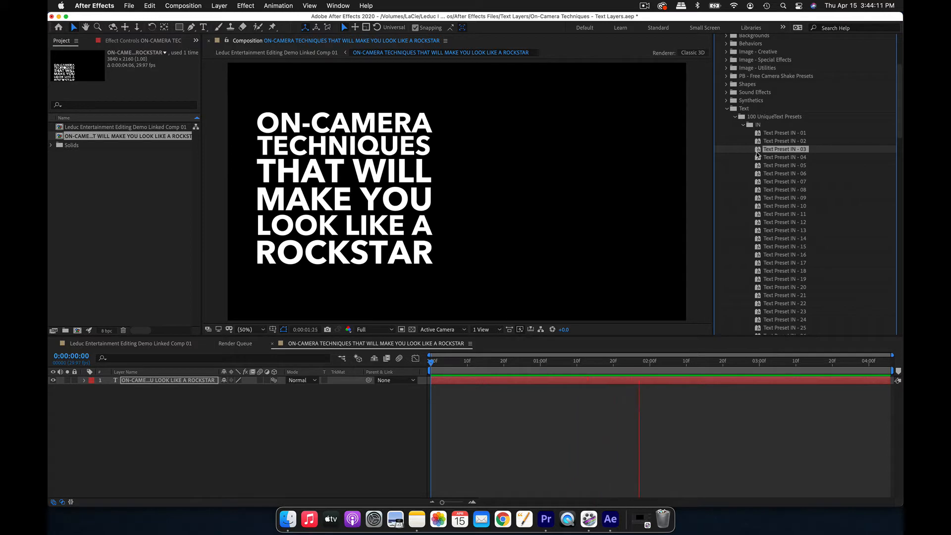
{"action": "key", "text": "space"}
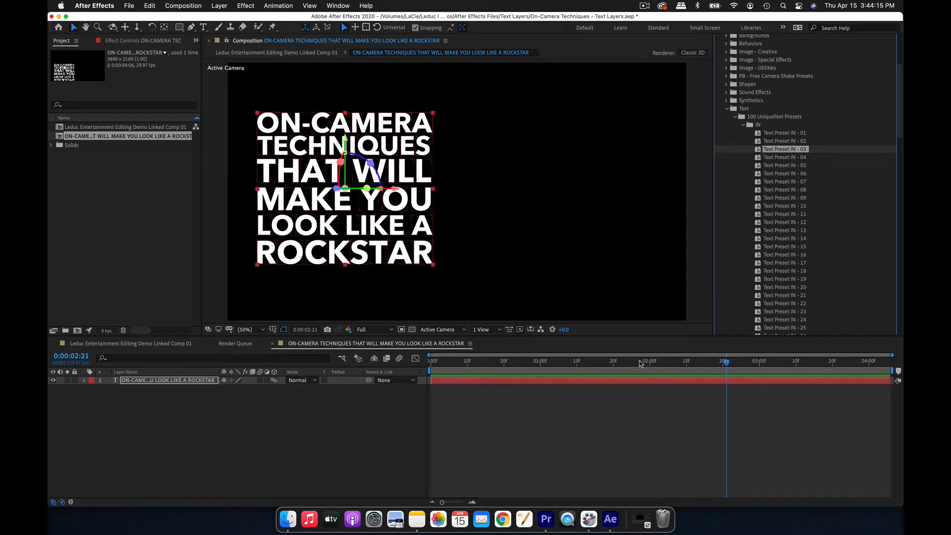
{"action": "left_click_drag", "start_coordinate": [640, 364], "coordinate": [387, 373]}
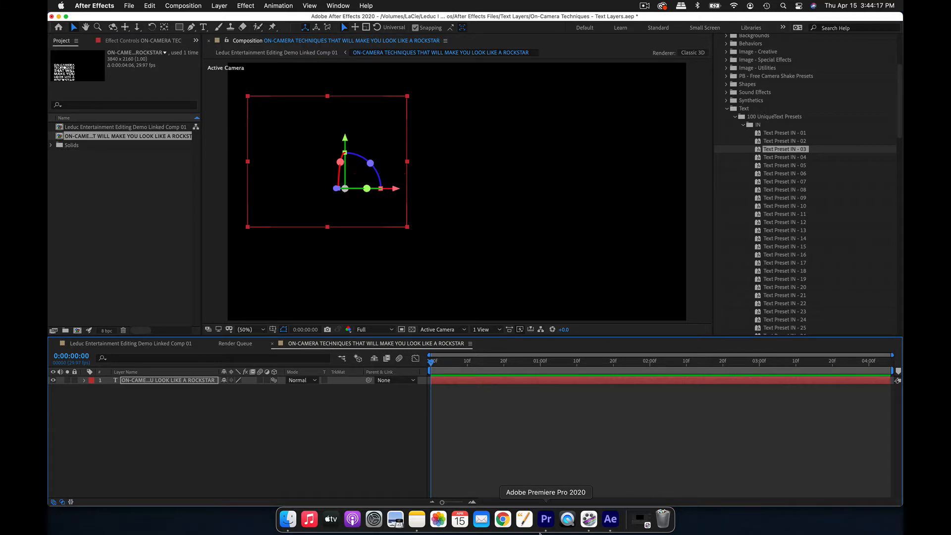
Switch to Premiere Pro, play the animated opening title over the presenter, and save the project.
{"action": "left_click", "coordinate": [541, 532]}
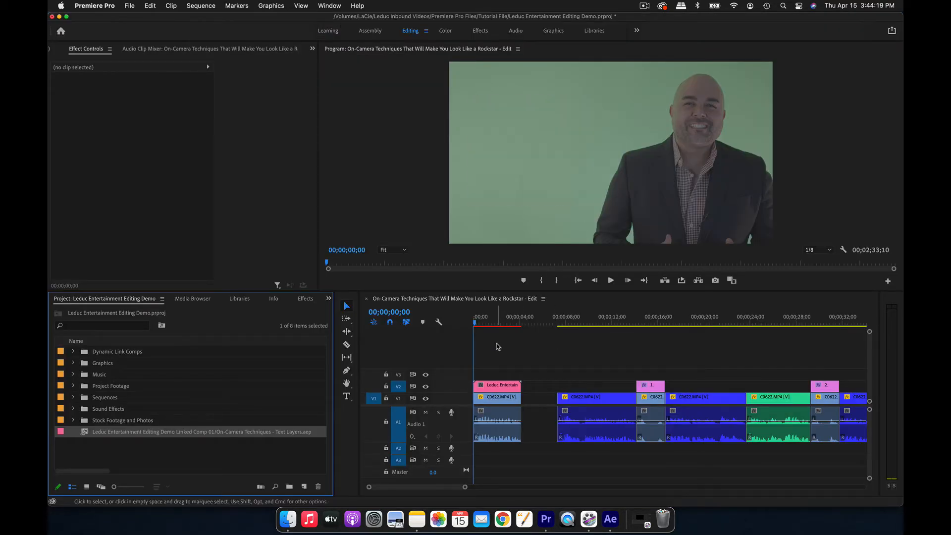
{"action": "key", "text": "space"}
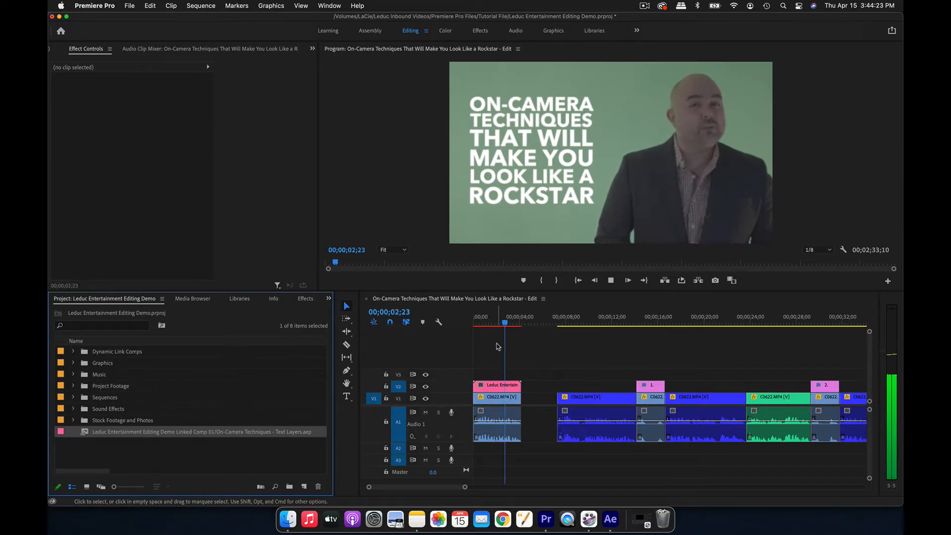
{"action": "key", "text": "space"}
{"action": "key", "text": "super+s"}
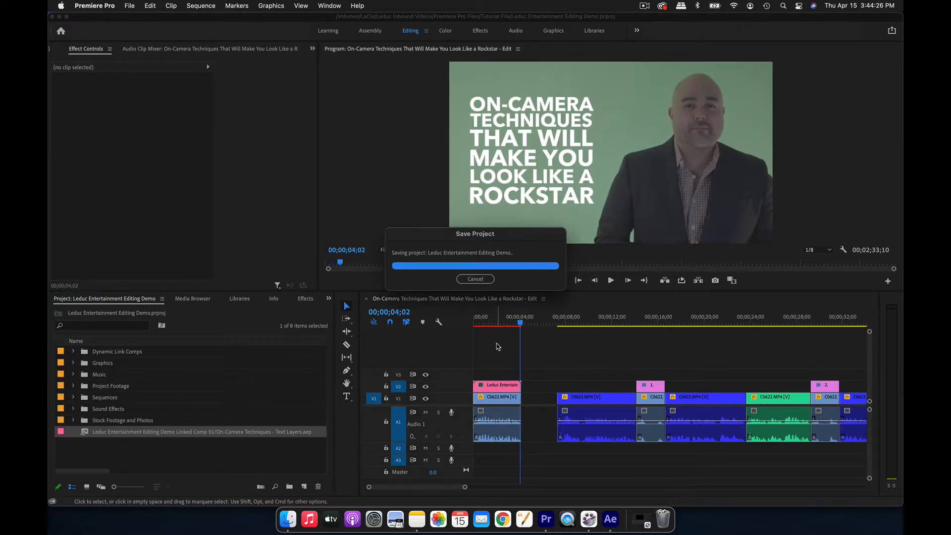
Replace all the title graphics on the V2 track, from the opening title to the closing list, with an After Effects composition.
{"action": "left_click", "coordinate": [634, 317]}
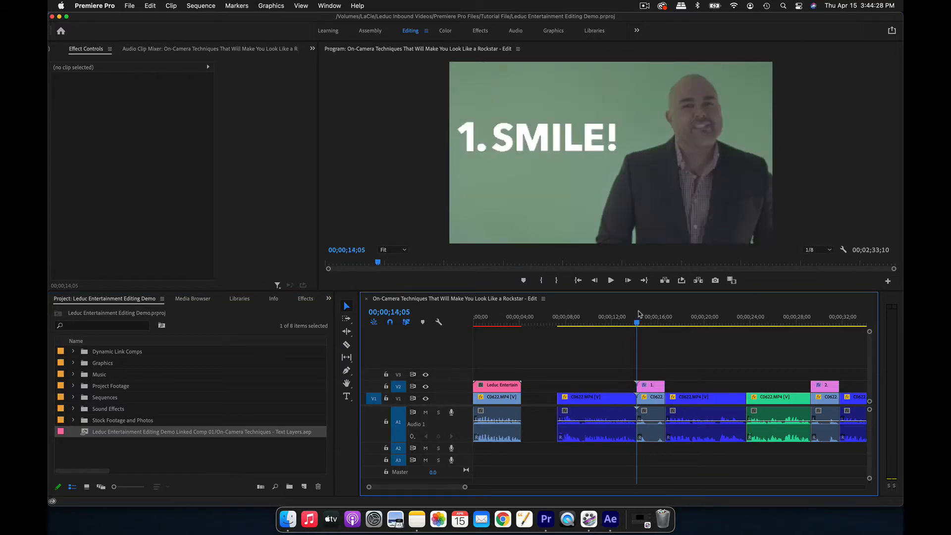
{"action": "left_click", "coordinate": [652, 389]}
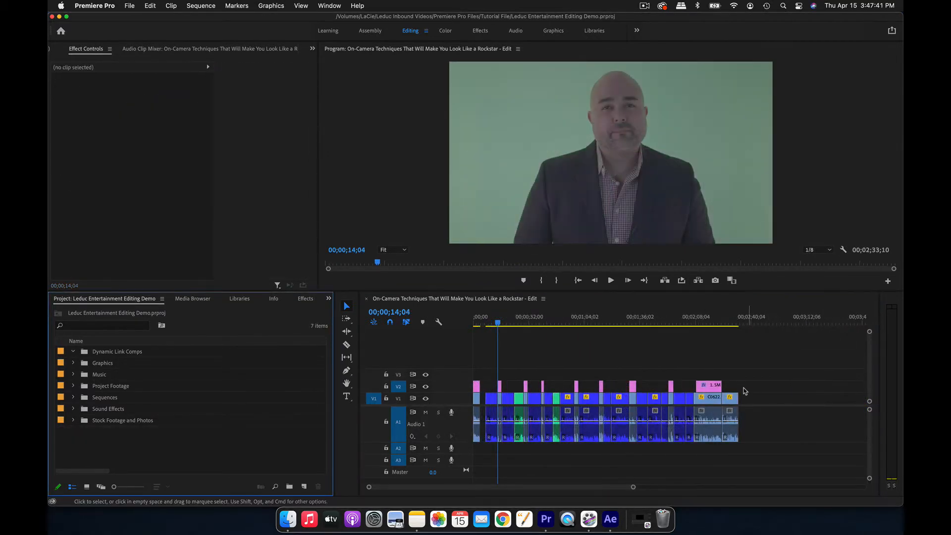
{"action": "left_click_drag", "start_coordinate": [744, 390], "coordinate": [377, 374]}
{"action": "right_click", "coordinate": [478, 389]}
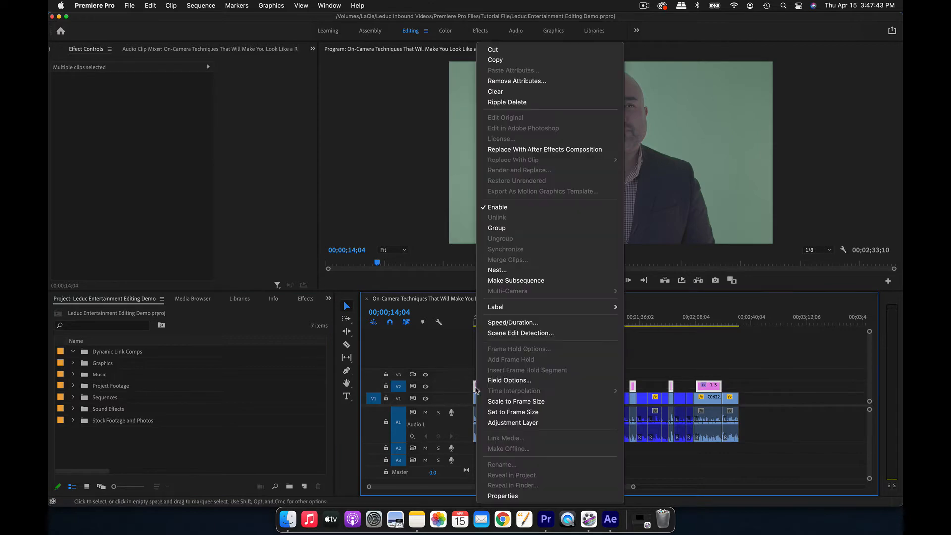
{"action": "left_click", "coordinate": [562, 149]}
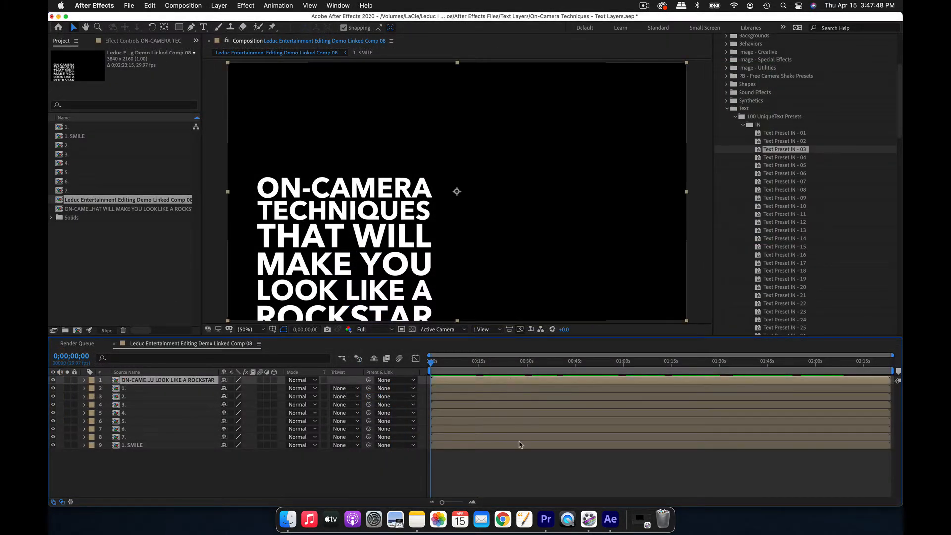
Centre the anchor points of all nine title composition layers in their layer content and deselect them.
{"action": "left_click", "coordinate": [520, 445], "text": "shift"}
{"action": "right_click", "coordinate": [524, 445]}
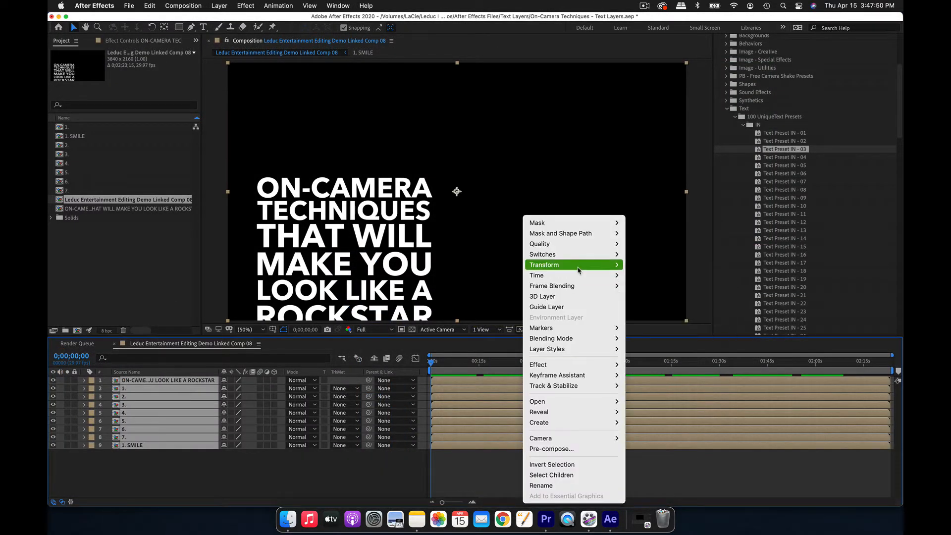
{"action": "mouse_move", "coordinate": [545, 264]}
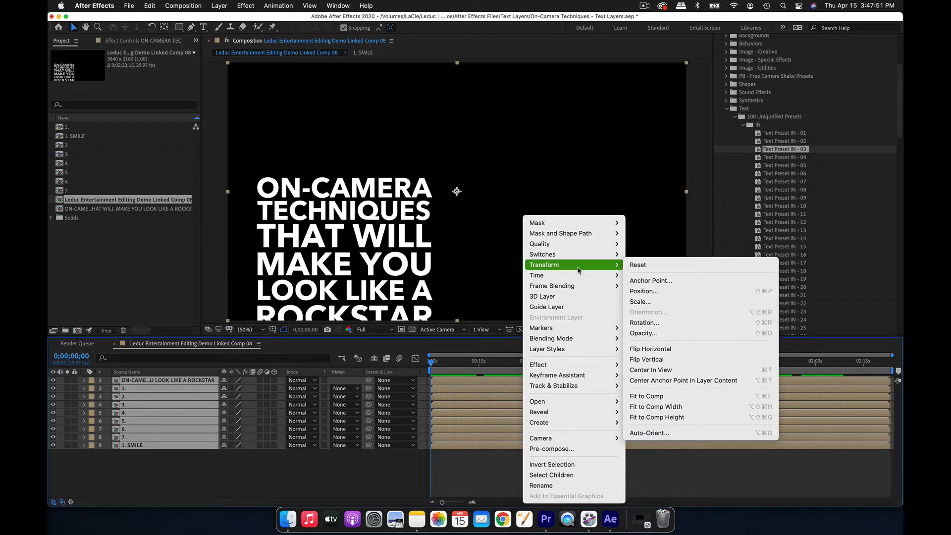
{"action": "left_click", "coordinate": [686, 380]}
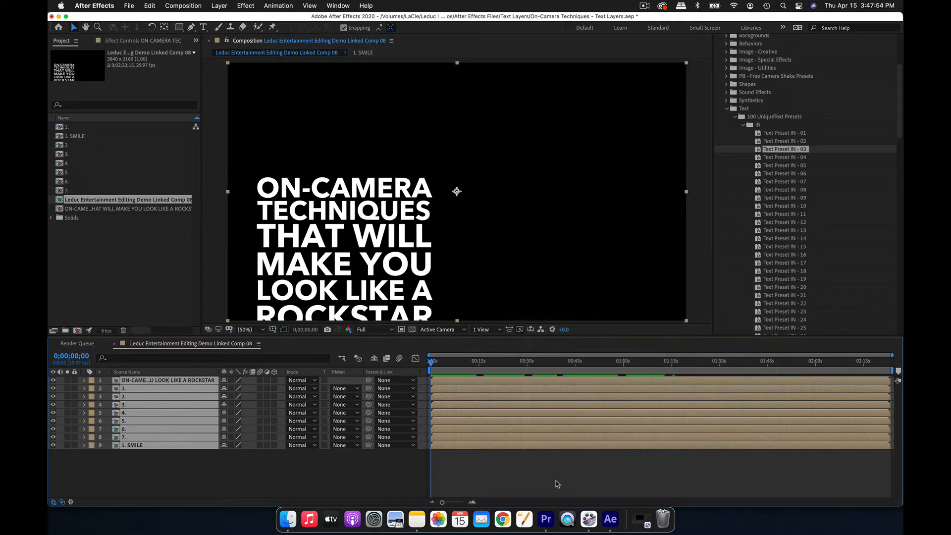
{"action": "left_click", "coordinate": [557, 484]}
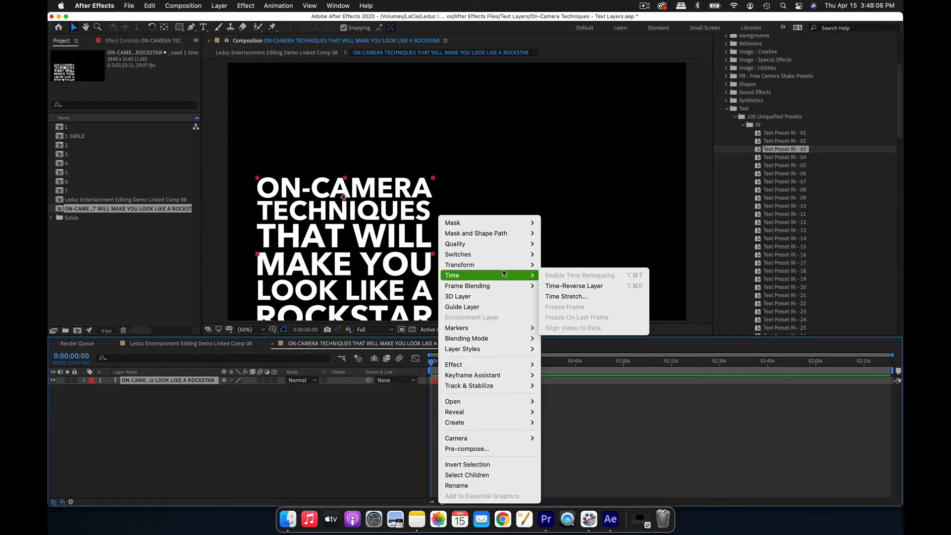
In the new opening title composition, centre the text layer's anchor point in its content and move the text up fully into frame.
{"action": "mouse_move", "coordinate": [506, 265]}
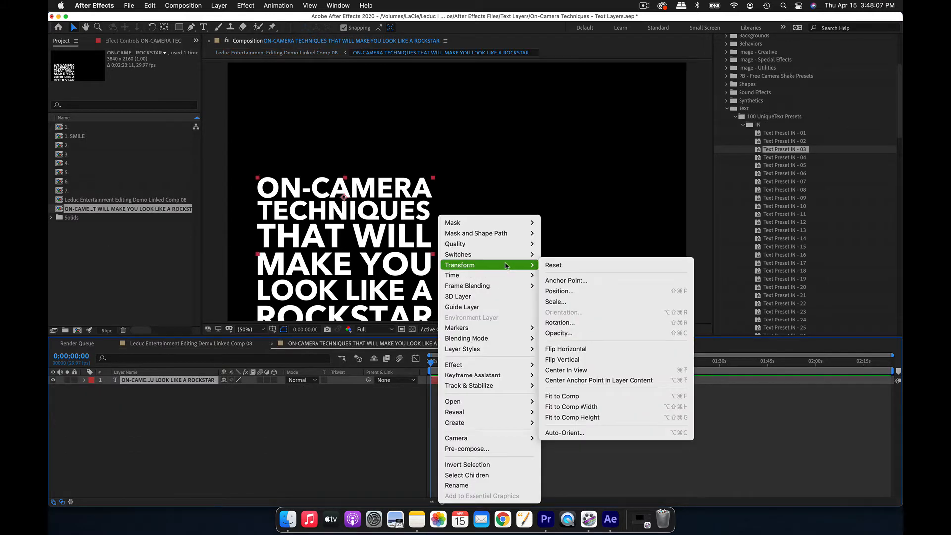
{"action": "left_click", "coordinate": [597, 381]}
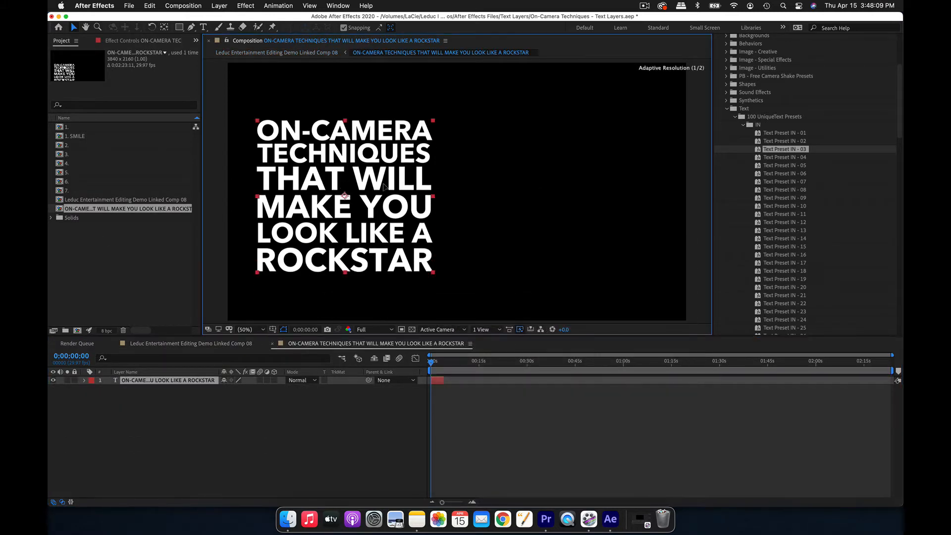
{"action": "left_click_drag", "start_coordinate": [384, 187], "coordinate": [384, 185]}
Apply Text Preset IN - 03 to the repositioned ON-CAMERA TECHNIQUES text layer and preview the animation.
{"action": "double_click", "coordinate": [762, 149]}
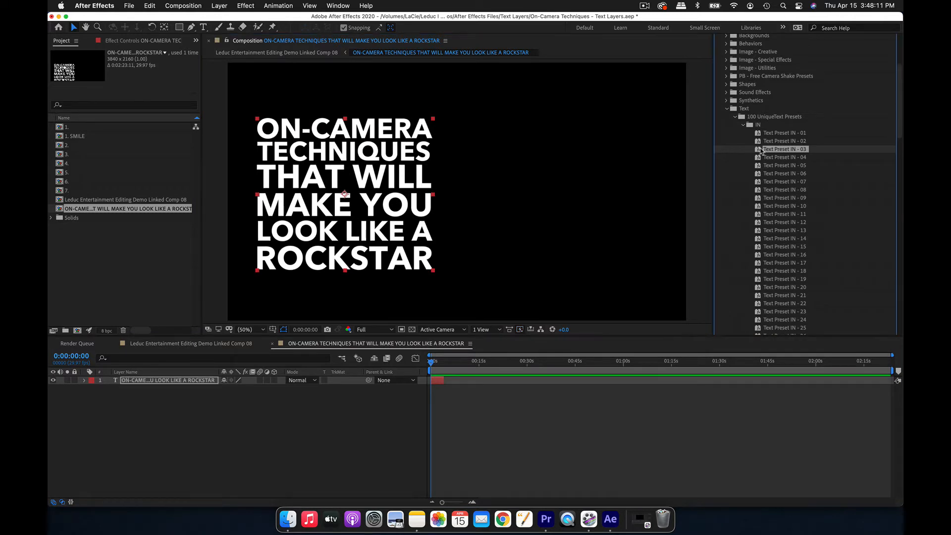
{"action": "key", "text": "space"}
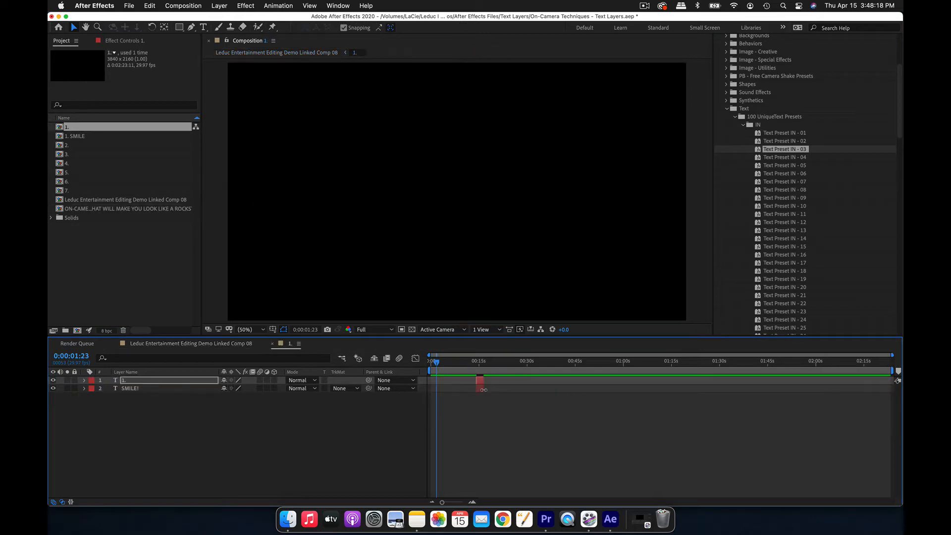
In composition 1., centre the anchor points of the number and SMILE! text layers in their content.
{"action": "left_click", "coordinate": [478, 361]}
{"action": "key", "text": "super+a"}
{"action": "right_click", "coordinate": [477, 213]}
{"action": "left_click", "coordinate": [644, 369]}
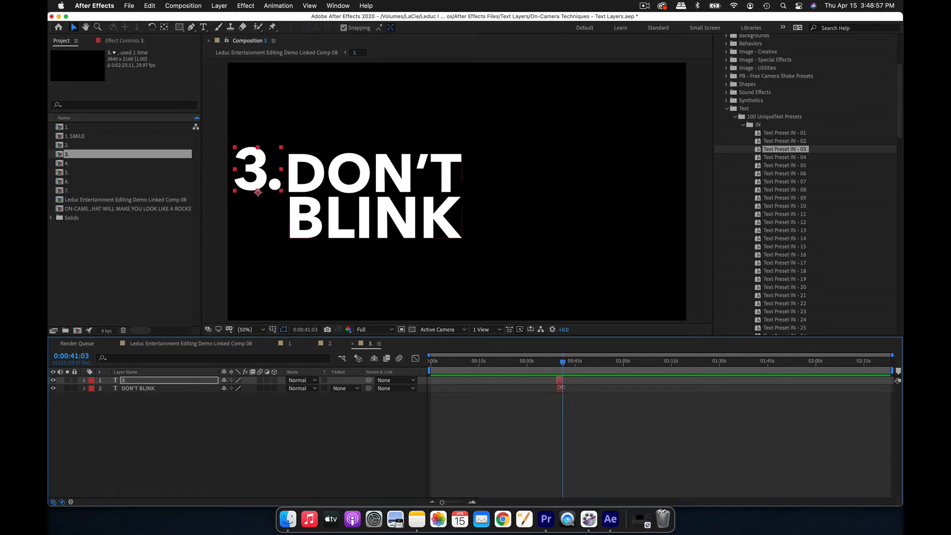
In composition 3., centre the anchor points of the number and DON'T BLINK text layers in their content.
{"action": "left_click", "coordinate": [632, 389]}
{"action": "right_click", "coordinate": [632, 389]}
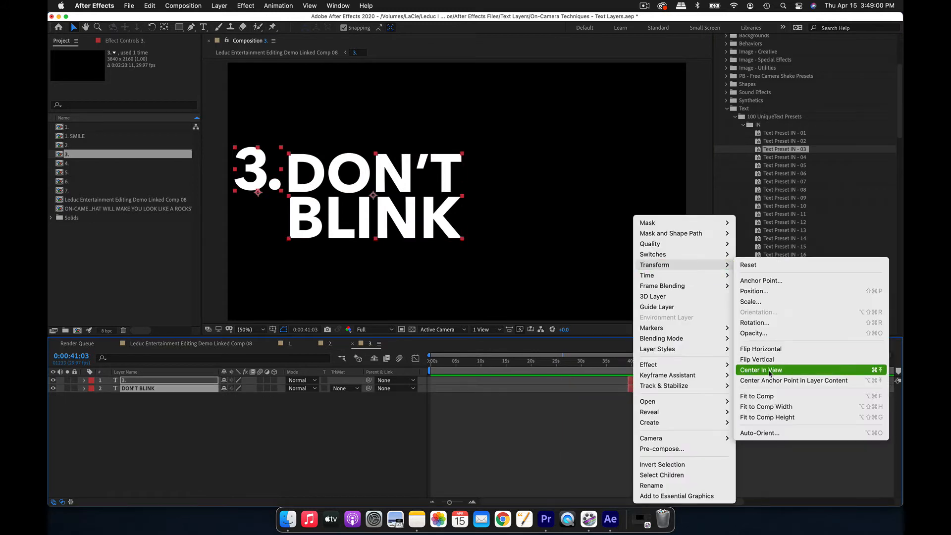
{"action": "left_click", "coordinate": [796, 370]}
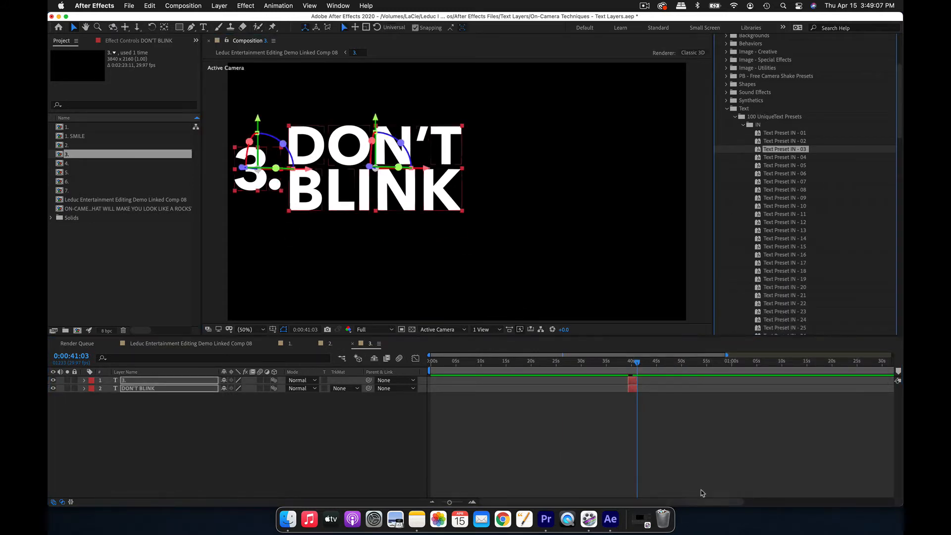
In composition 4., centre the anchor points of the number and USE YOUR HANDS! text layers and select both layers.
{"action": "right_click", "coordinate": [625, 388]}
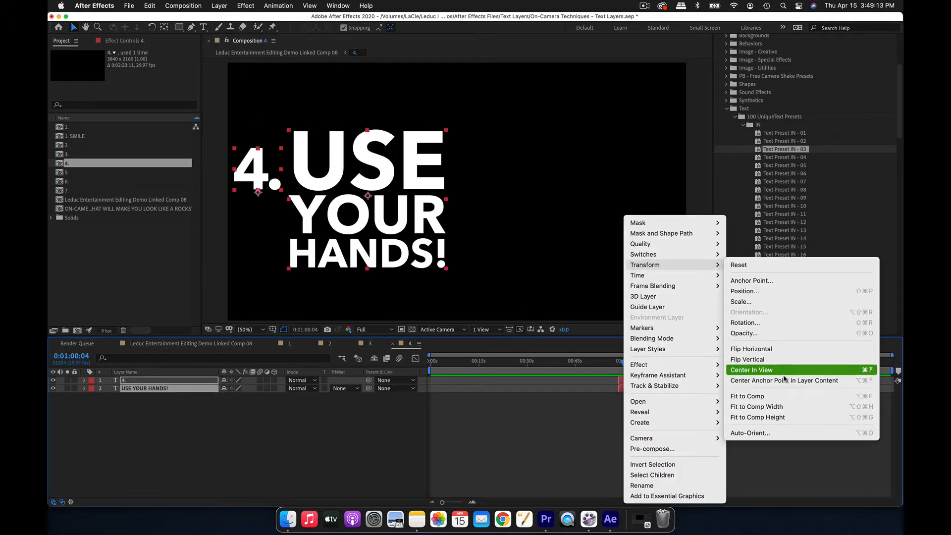
{"action": "left_click", "coordinate": [796, 374]}
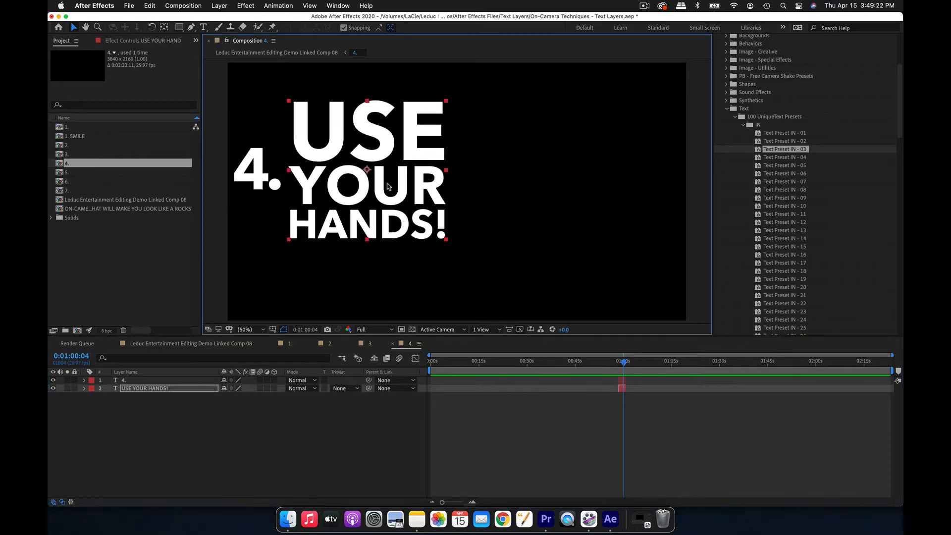
{"action": "key", "text": "super+a"}
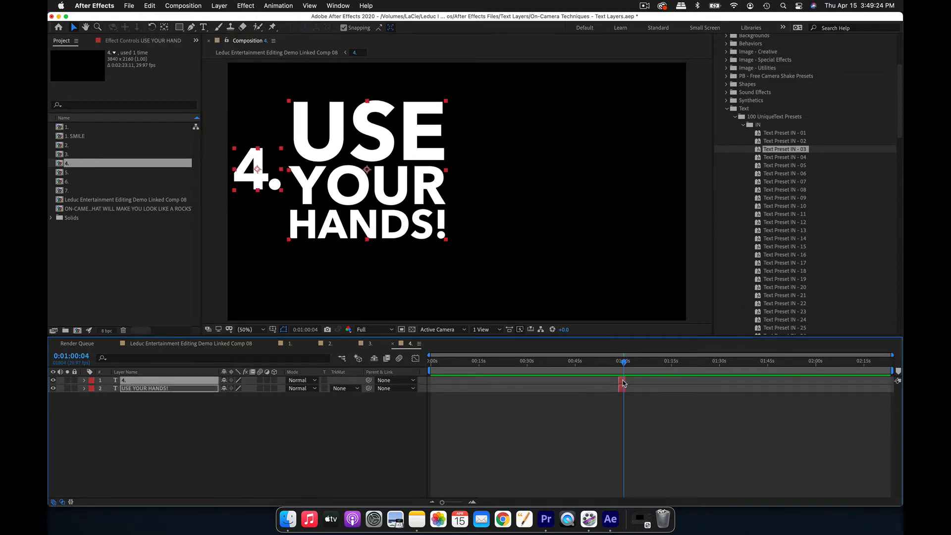
In composition 5., centre the anchor points of the number and HAVE SOMEONE TO TALK TO text layers in their content.
{"action": "left_click", "coordinate": [274, 389]}
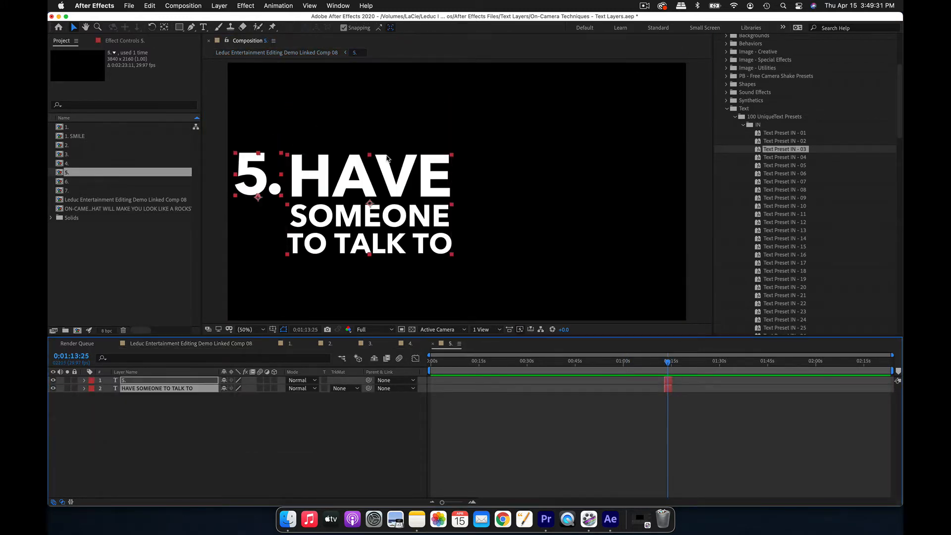
{"action": "right_click", "coordinate": [387, 179]}
{"action": "mouse_move", "coordinate": [427, 225]}
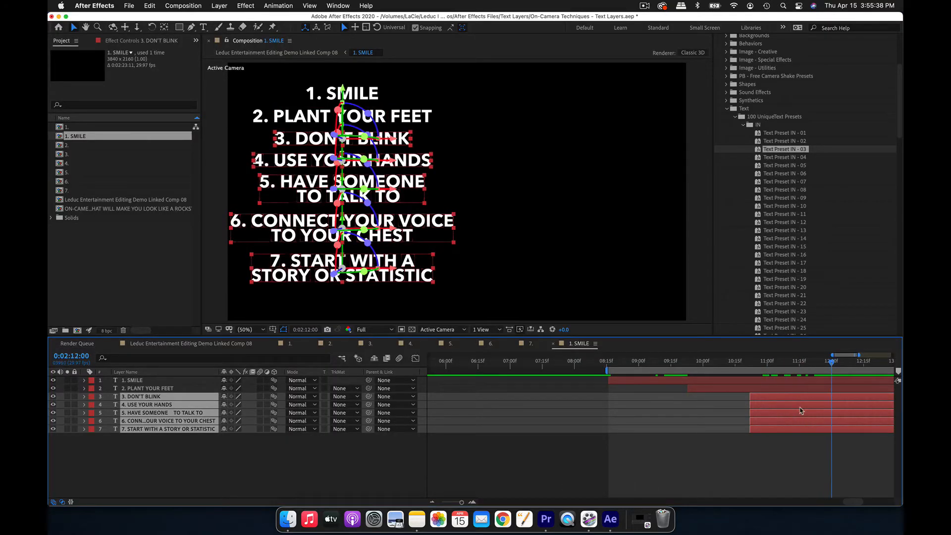
In the 1. SMILE composition, shift text layers 4 to 7 to start at 0:02:12:00.
{"action": "left_click", "coordinate": [801, 405]}
{"action": "left_click", "coordinate": [786, 432], "text": "shift"}
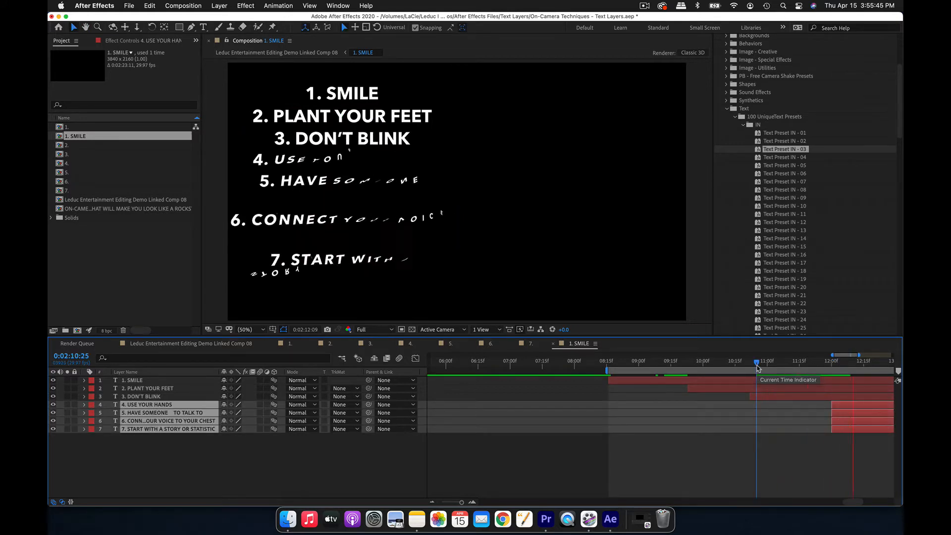
Check the title timing in Premiere Pro, and in After Effects shift text layers 5 to 7 to start at 0:02:13:27.
{"action": "left_click", "coordinate": [546, 518]}
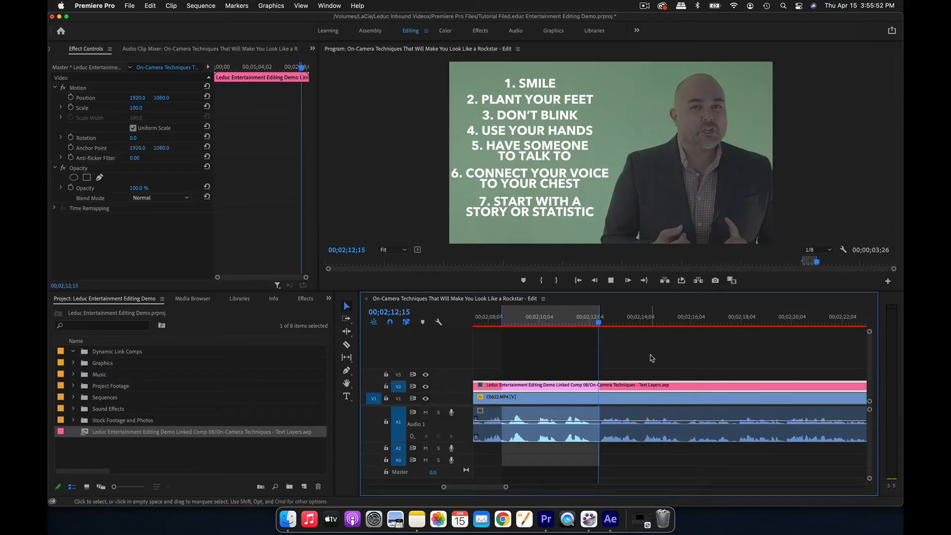
{"action": "left_click", "coordinate": [611, 526]}
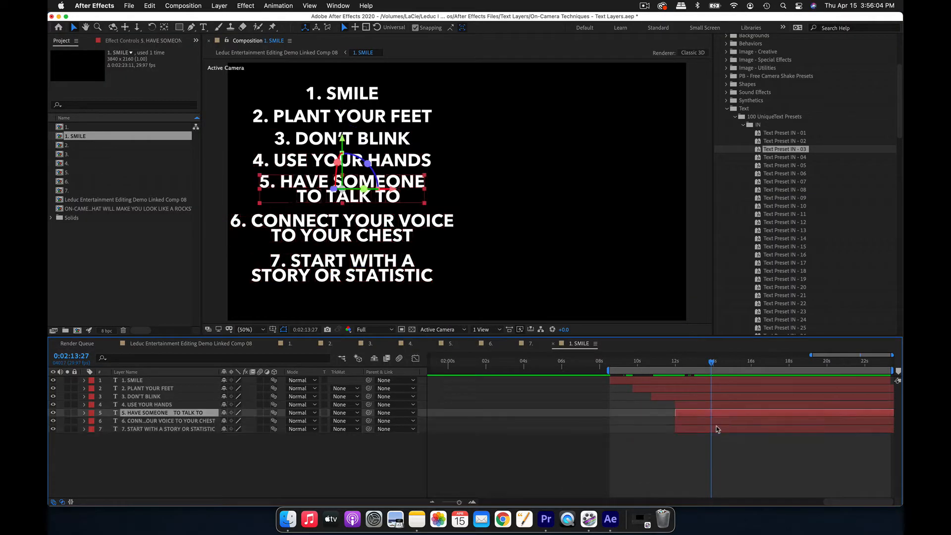
{"action": "left_click", "coordinate": [751, 443]}
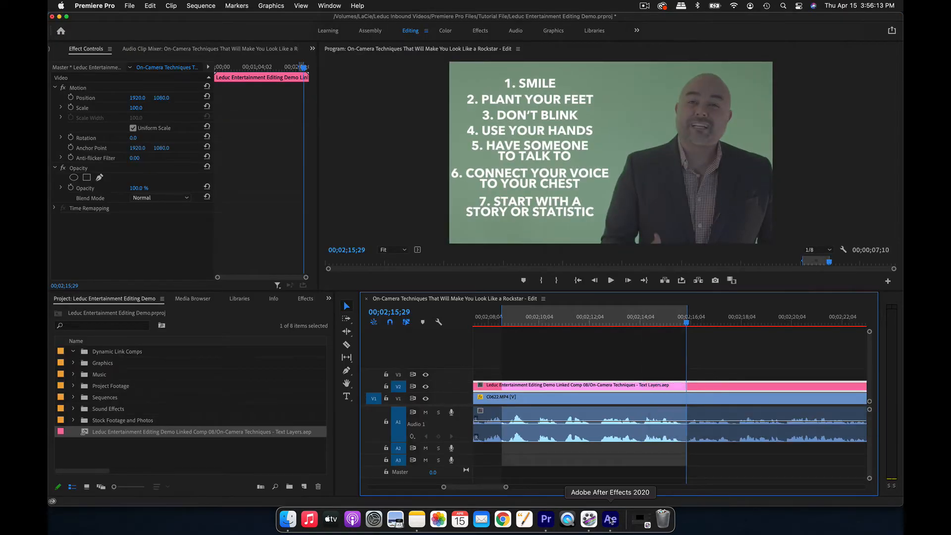
Return to After Effects and shift text layers 6 and 7 to start at 0:02:15:18 in the 1. SMILE composition.
{"action": "left_click", "coordinate": [610, 520]}
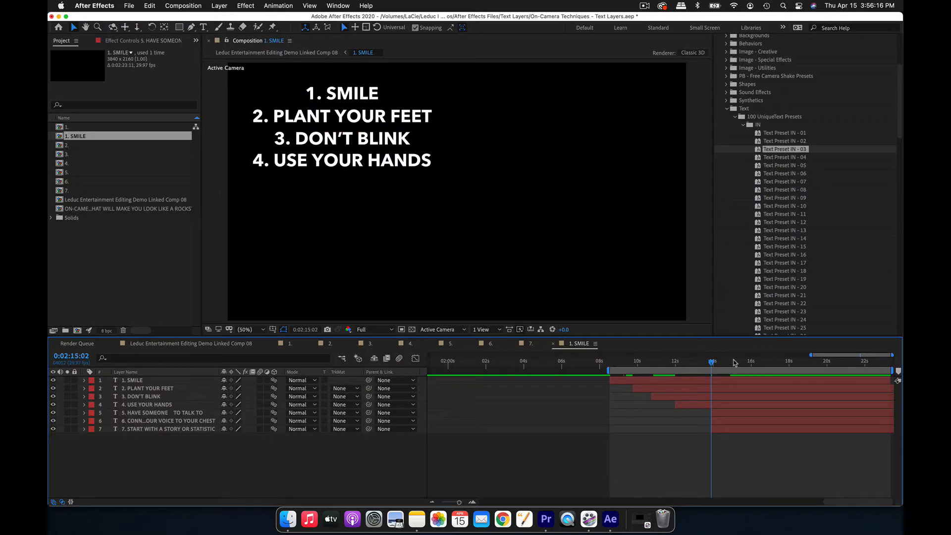
{"action": "left_click", "coordinate": [744, 363]}
{"action": "left_click", "coordinate": [743, 423], "text": "shift"}
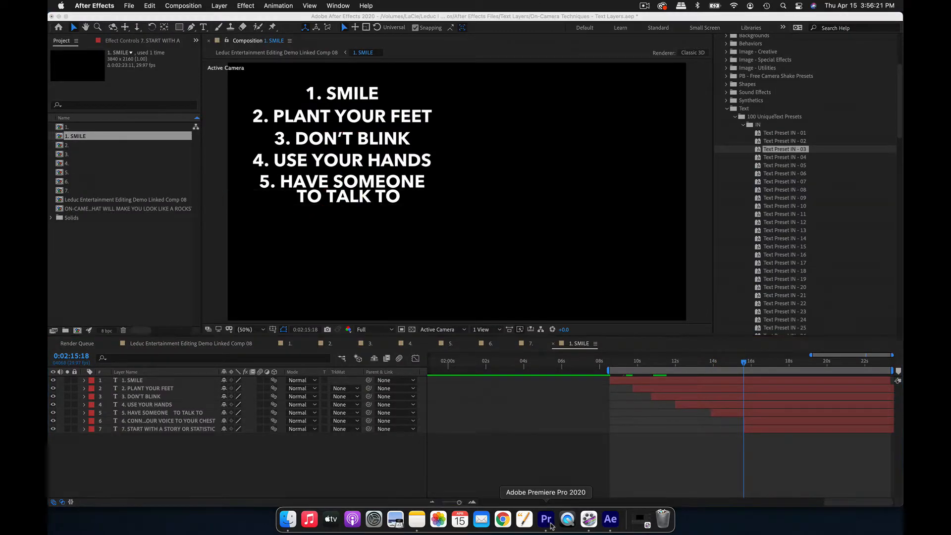
Switch to Premiere Pro and play back the closing seven-item title list to check its timing against the speech.
{"action": "left_click", "coordinate": [546, 519]}
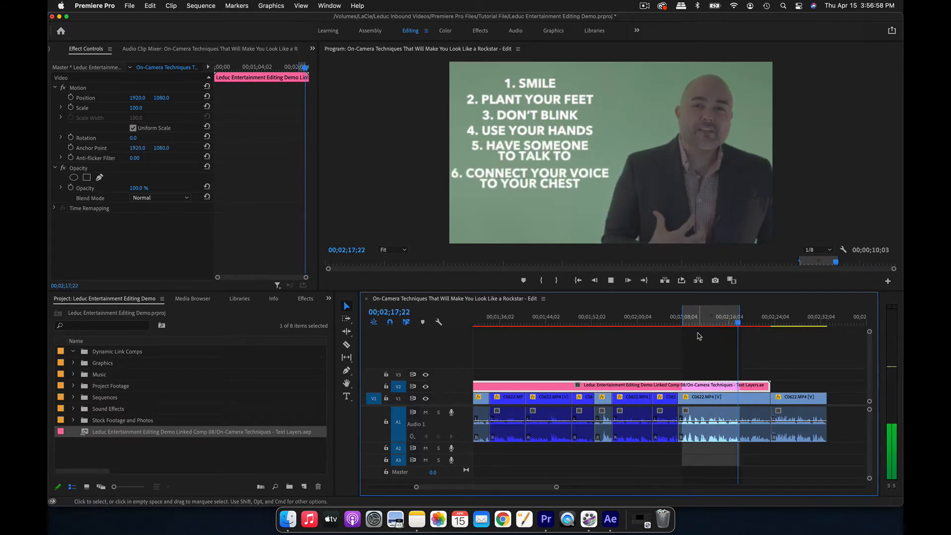
{"action": "key", "text": "space"}
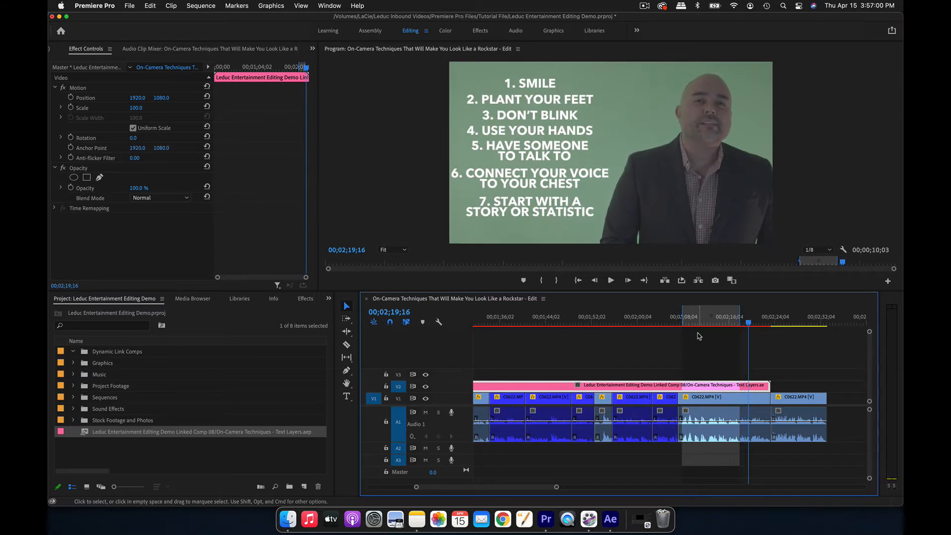
{"action": "left_click", "coordinate": [692, 365]}
{"action": "key", "text": "backslash"}
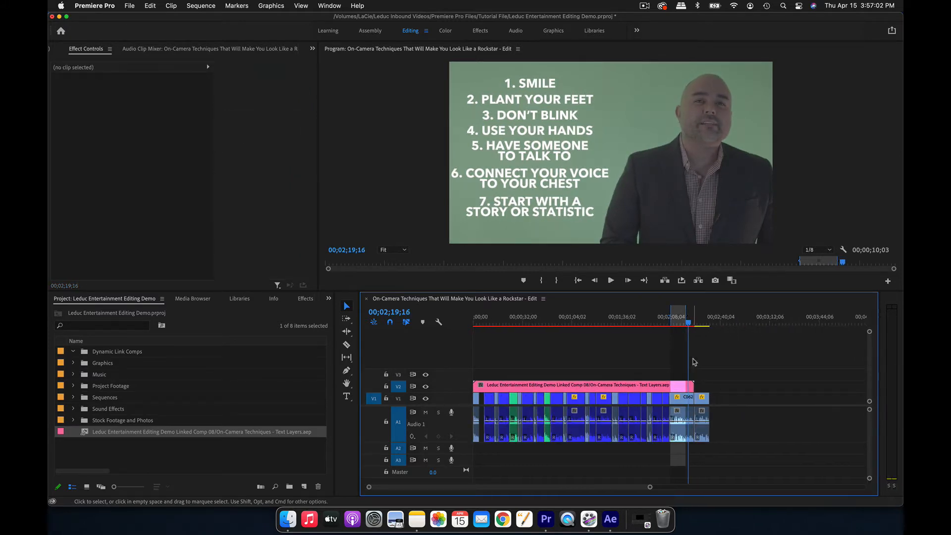
Save the project and clear the Edit sequence's In and Out points.
{"action": "key", "text": "super+s"}
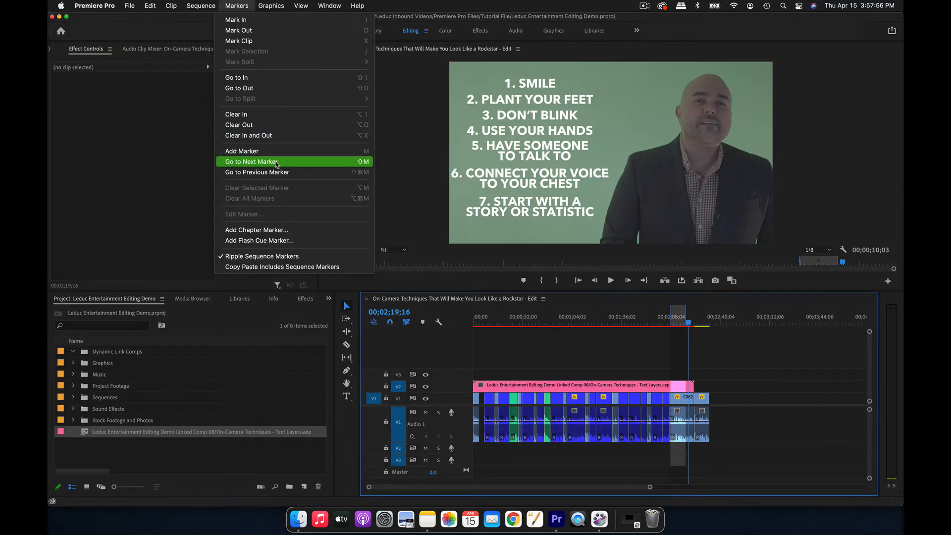
{"action": "left_click", "coordinate": [275, 136]}
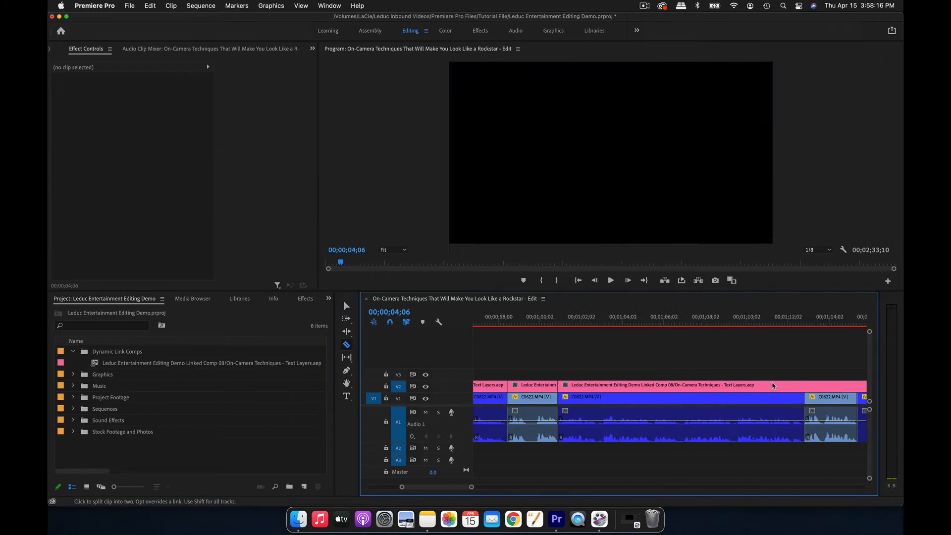
Razor the linked text clip on V2 at both ends of the light-blue clip near 00;01;53 and at the start of the following light-blue clip.
{"action": "scroll", "coordinate": [774, 386], "scroll_direction": "right", "scroll_amount": 15}
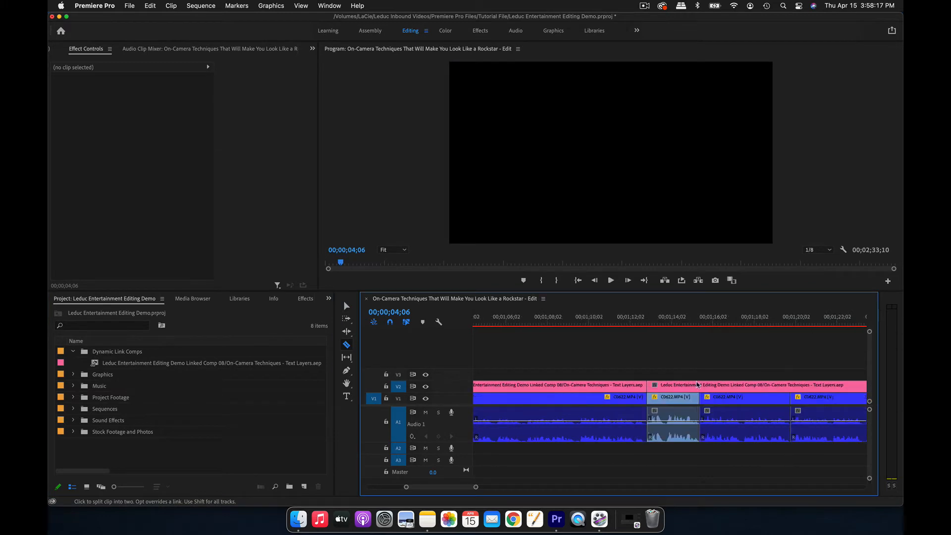
{"action": "scroll", "coordinate": [670, 385], "scroll_direction": "right", "scroll_amount": 5}
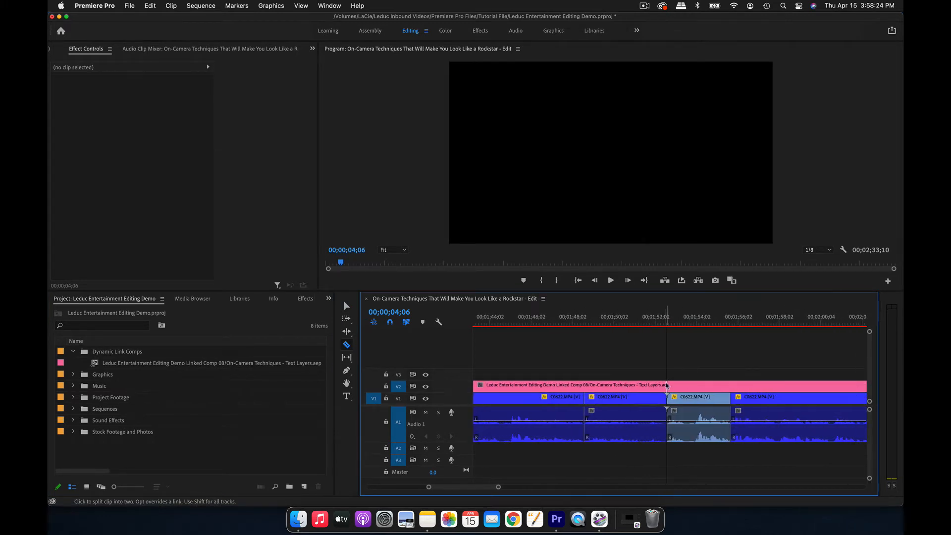
{"action": "left_click", "coordinate": [667, 386]}
{"action": "left_click", "coordinate": [730, 387]}
{"action": "scroll", "coordinate": [728, 387], "scroll_direction": "right", "scroll_amount": 5}
{"action": "left_click", "coordinate": [724, 388]}
{"action": "scroll", "coordinate": [738, 388], "scroll_direction": "right", "scroll_amount": 6}
Delete the V2 text clip pieces above the dark-blue and green footage, keeping those over the light-blue clips, and save the project.
{"action": "key", "text": "backslash"}
{"action": "key", "text": "v"}
{"action": "left_click", "coordinate": [495, 387]}
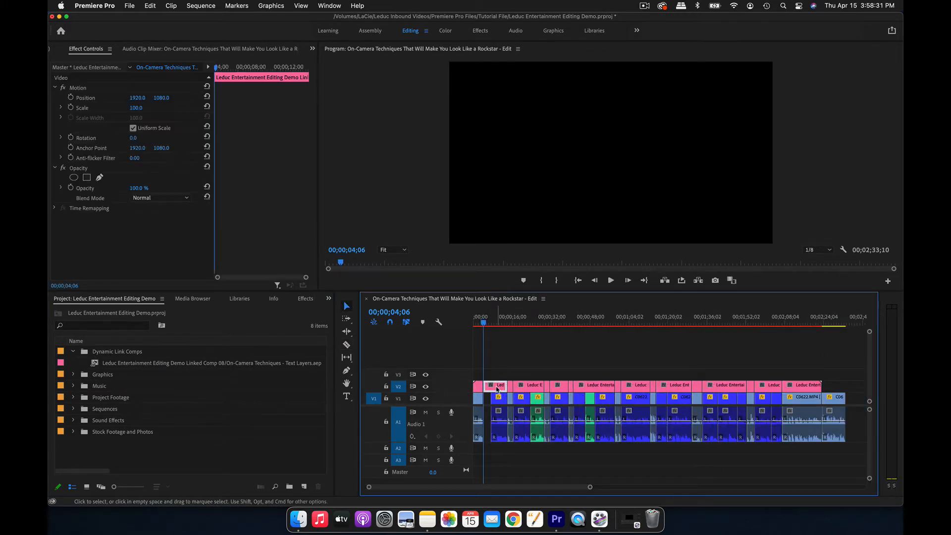
{"action": "key", "text": "Delete"}
{"action": "left_click", "coordinate": [525, 387]}
{"action": "key", "text": "Delete"}
{"action": "left_click", "coordinate": [715, 386]}
{"action": "key", "text": "Delete"}
{"action": "left_click", "coordinate": [767, 386]}
{"action": "key", "text": "Delete"}
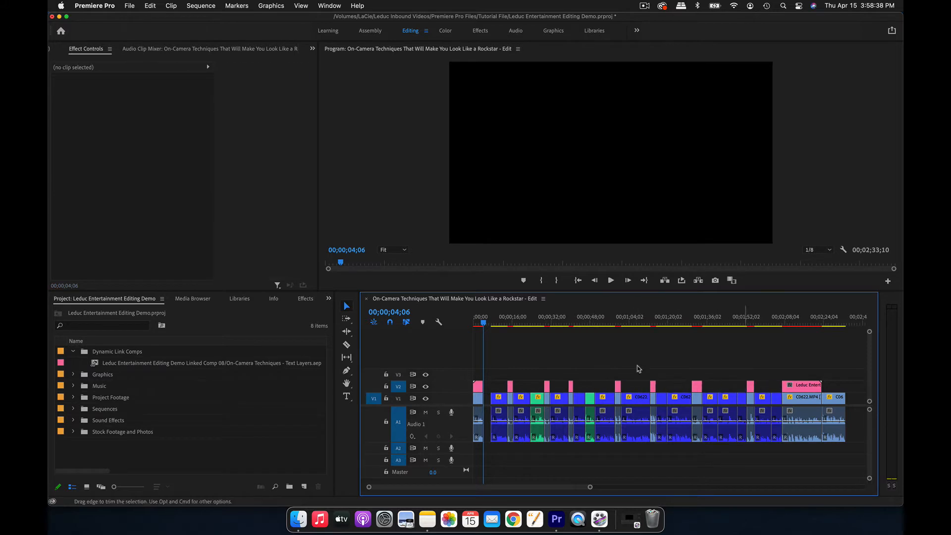
{"action": "left_click", "coordinate": [510, 320]}
{"action": "key", "text": "super+s"}
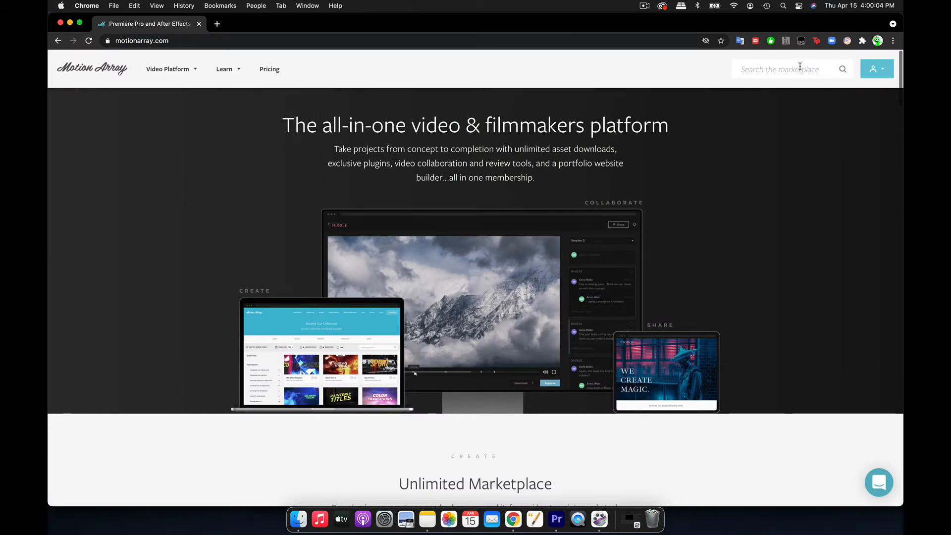
Return to Premiere Pro, play the Edit sequence from the start and add a sequence marker at 00;00;19;22.
{"action": "left_click", "coordinate": [556, 519]}
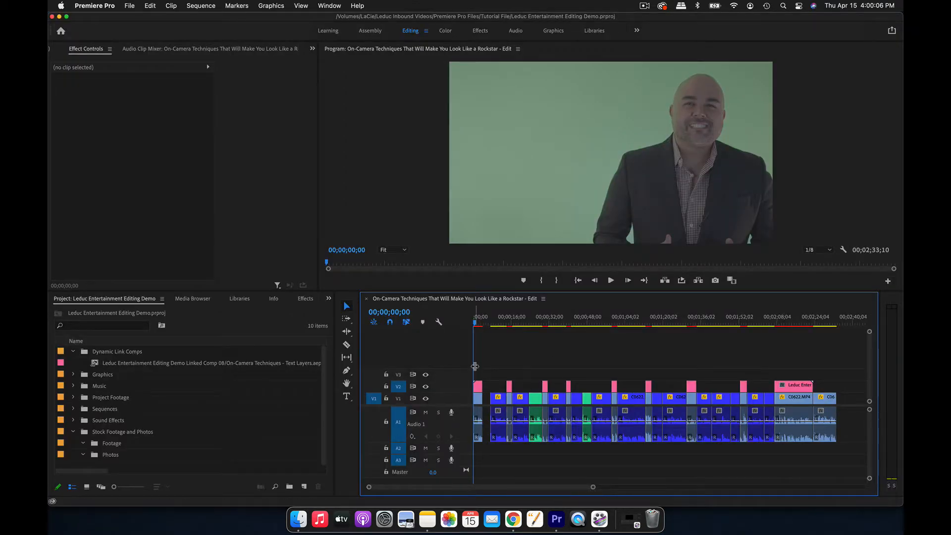
{"action": "scroll", "coordinate": [544, 346], "scroll_direction": "left", "scroll_amount": 1}
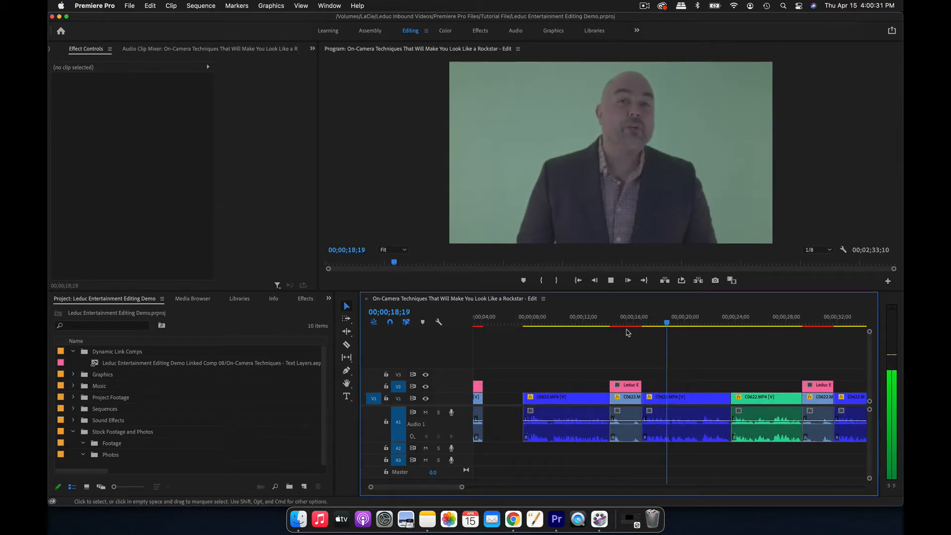
{"action": "key", "text": "space"}
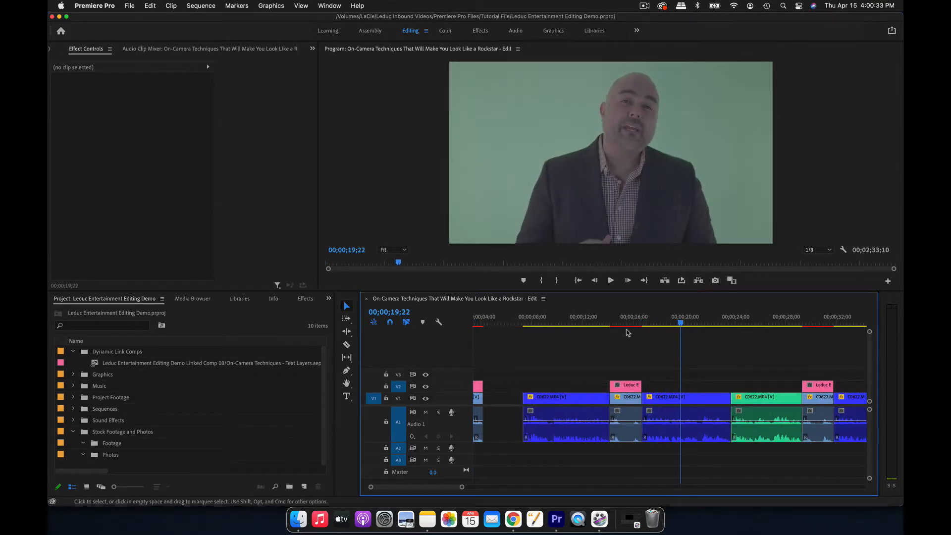
{"action": "key", "text": "m"}
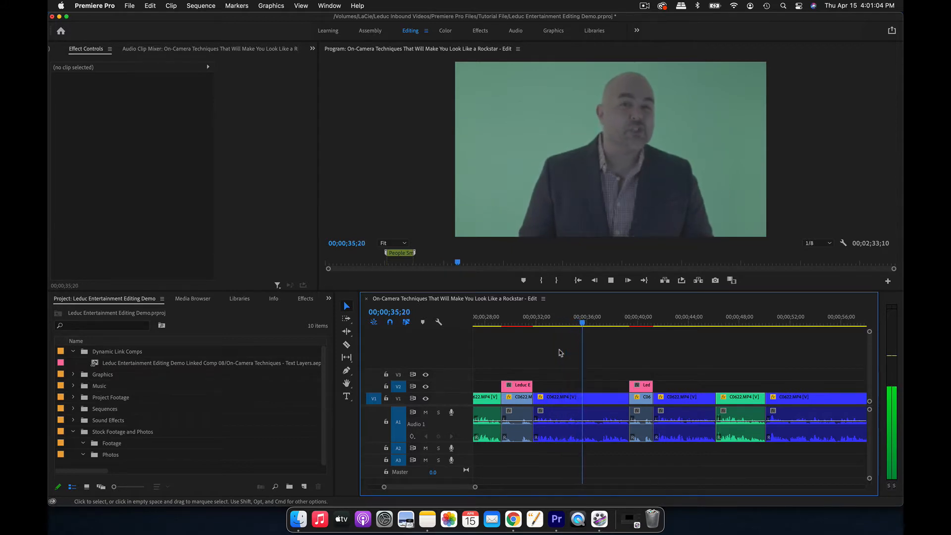
Add a sequence marker at 00;00;48;24 and name it Blinking.
{"action": "key", "text": "space"}
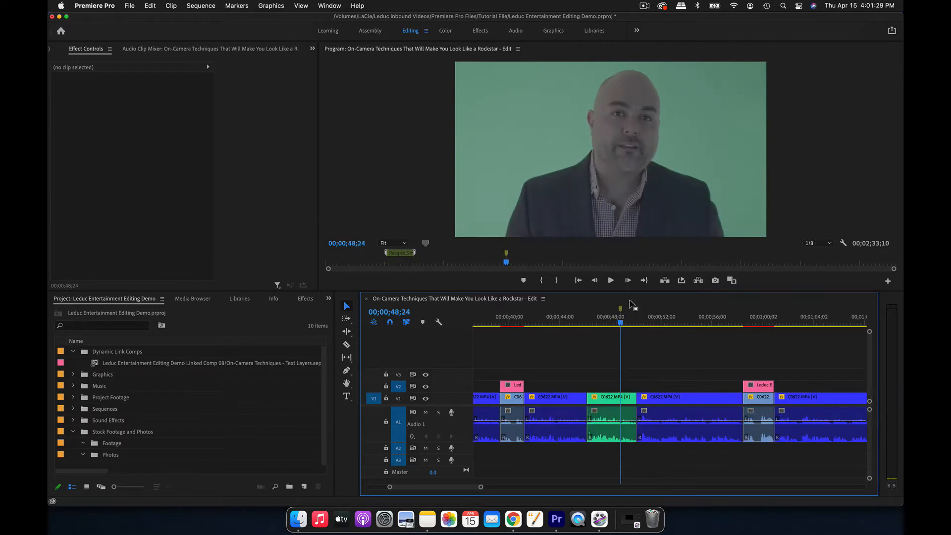
{"action": "key", "text": "m"}
{"action": "key", "text": "m"}
{"action": "type", "text": "B"}
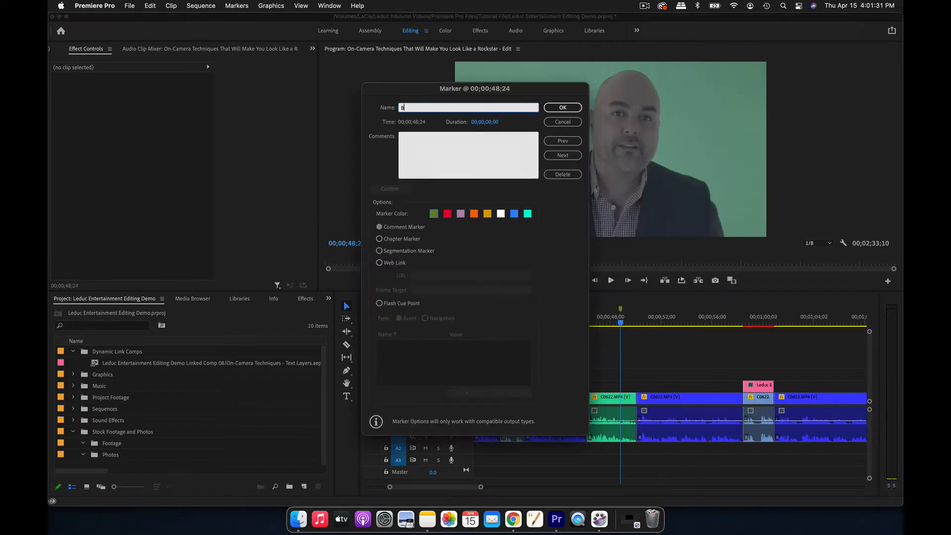
{"action": "type", "text": "linking"}
{"action": "key", "text": "Return"}
Play on to 00;01;05;03 and add a sequence marker there, naming it "People using their".
{"action": "key", "text": "space"}
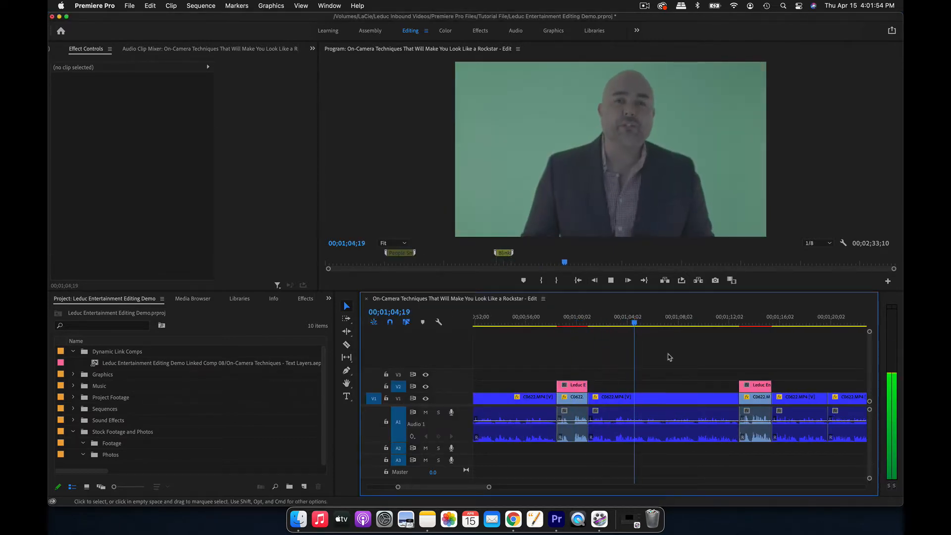
{"action": "key", "text": "space"}
{"action": "key", "text": "m"}
{"action": "double_click", "coordinate": [641, 309]}
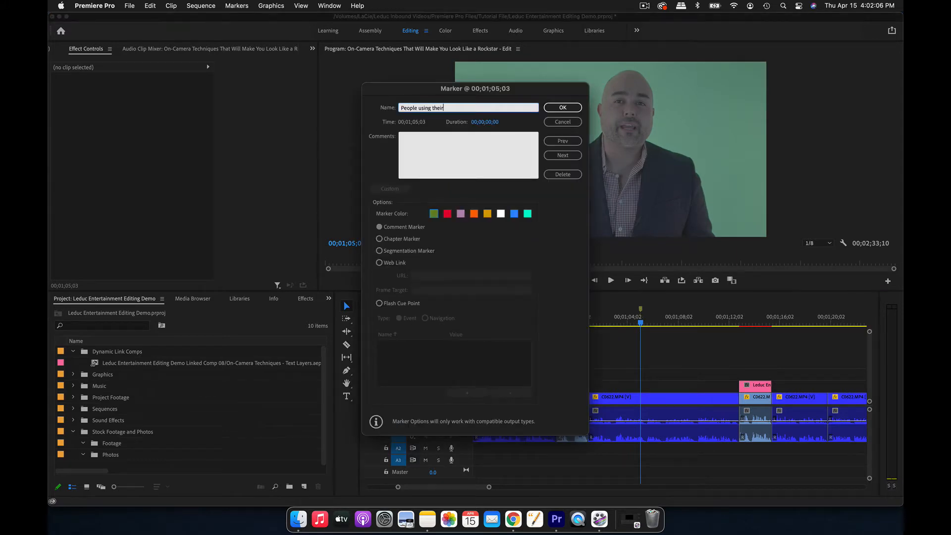
{"action": "type", "text": "People using their"}
{"action": "key", "text": "Return"}
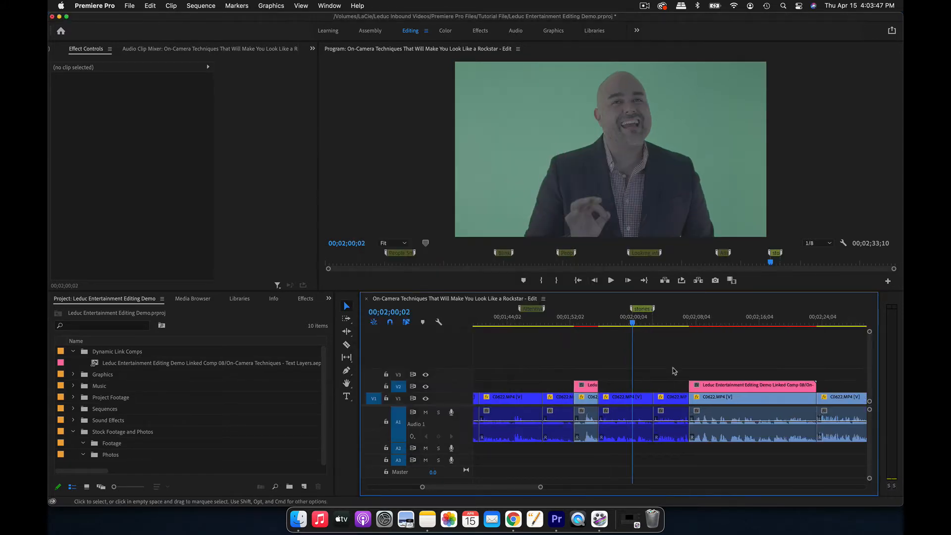
{"action": "scroll", "coordinate": [673, 371], "scroll_direction": "down", "scroll_amount": 3}
{"action": "scroll", "coordinate": [672, 371], "scroll_direction": "left", "scroll_amount": 5}
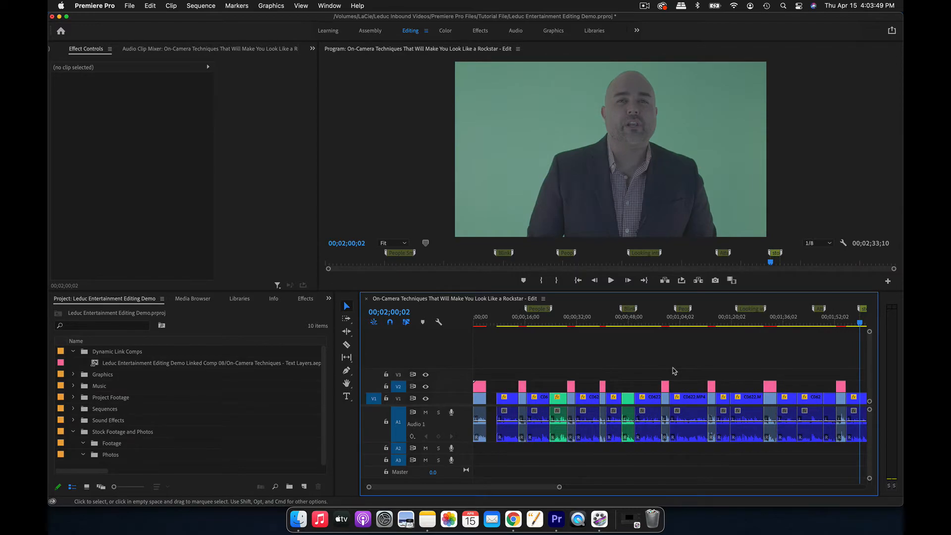
{"action": "scroll", "coordinate": [673, 371], "scroll_direction": "down", "scroll_amount": 2}
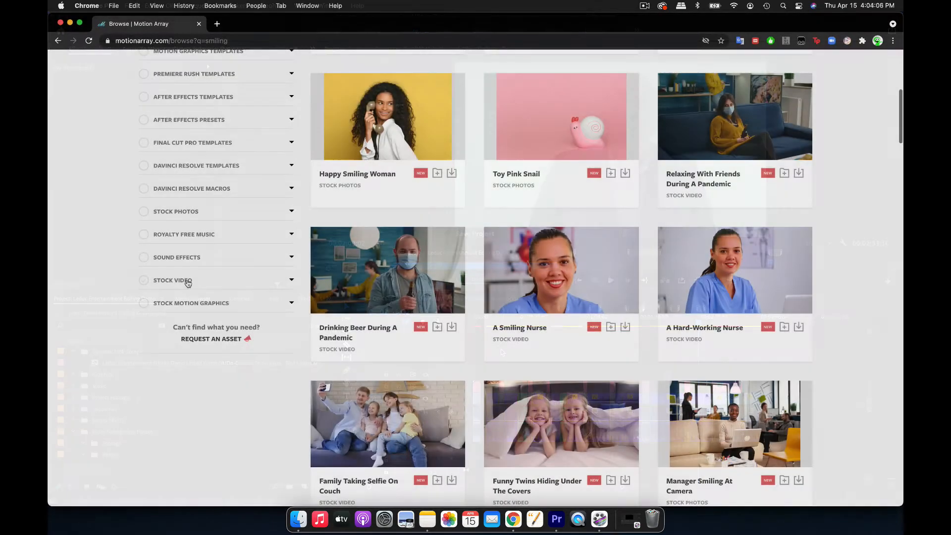
In the browser, filter Motion Array's "smiling" results to stock video for commercial use.
{"action": "left_click", "coordinate": [187, 281]}
{"action": "left_click", "coordinate": [217, 335]}
{"action": "left_click", "coordinate": [171, 378]}
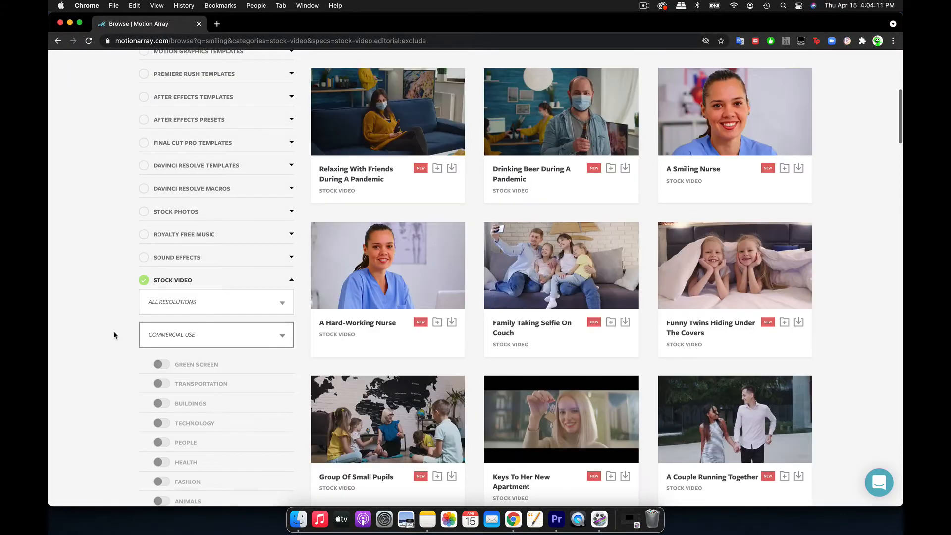
Open the stock video "Caucasian Man Smiling For Camera" from the smiling and camera results and download it.
{"action": "scroll", "coordinate": [114, 333], "scroll_direction": "down", "scroll_amount": 3}
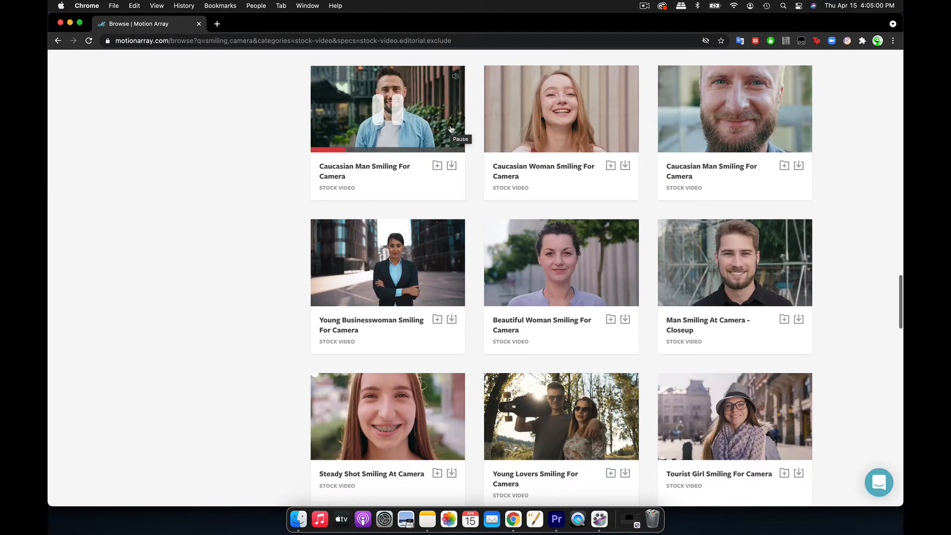
{"action": "left_click", "coordinate": [451, 165]}
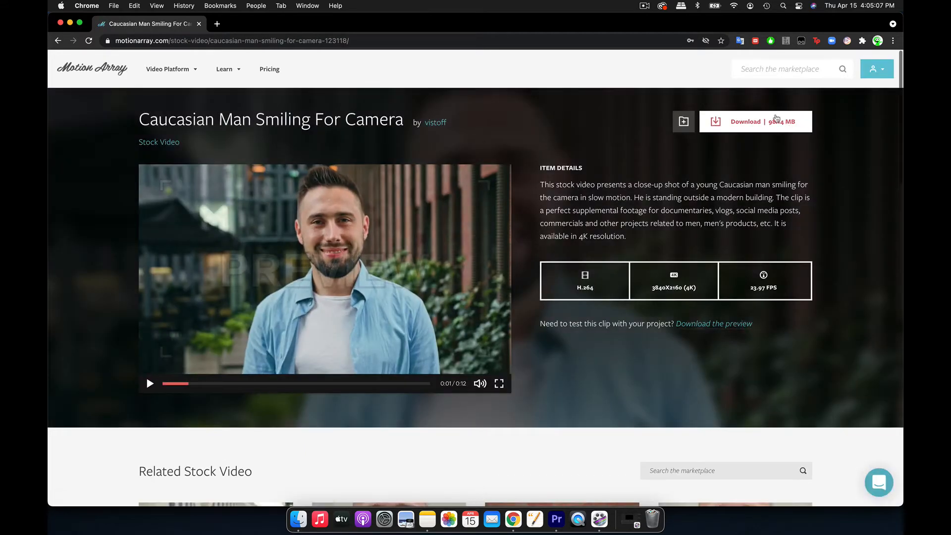
{"action": "left_click", "coordinate": [777, 121]}
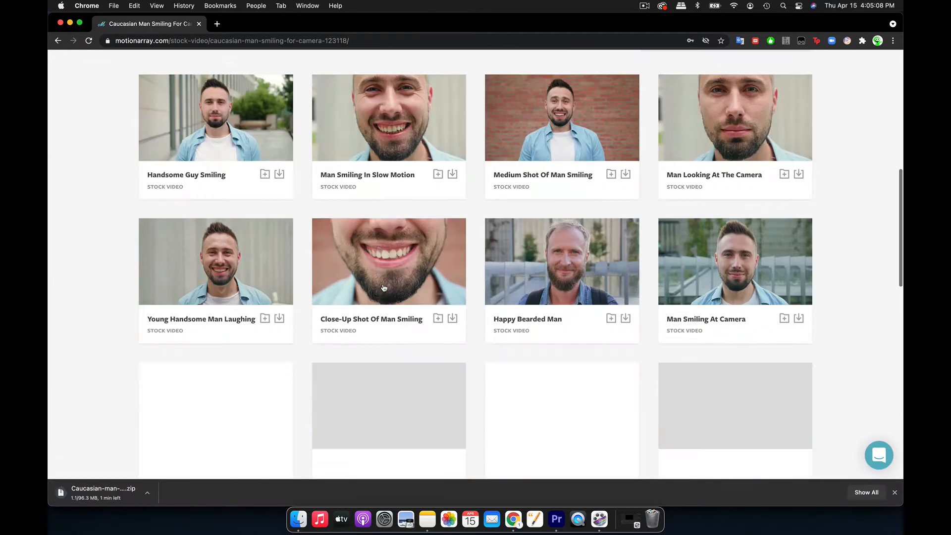
Browse the smiling and camera stock video results as far as page 3 and download "Smiling Portrait".
{"action": "scroll", "coordinate": [473, 274], "scroll_direction": "down", "scroll_amount": 10}
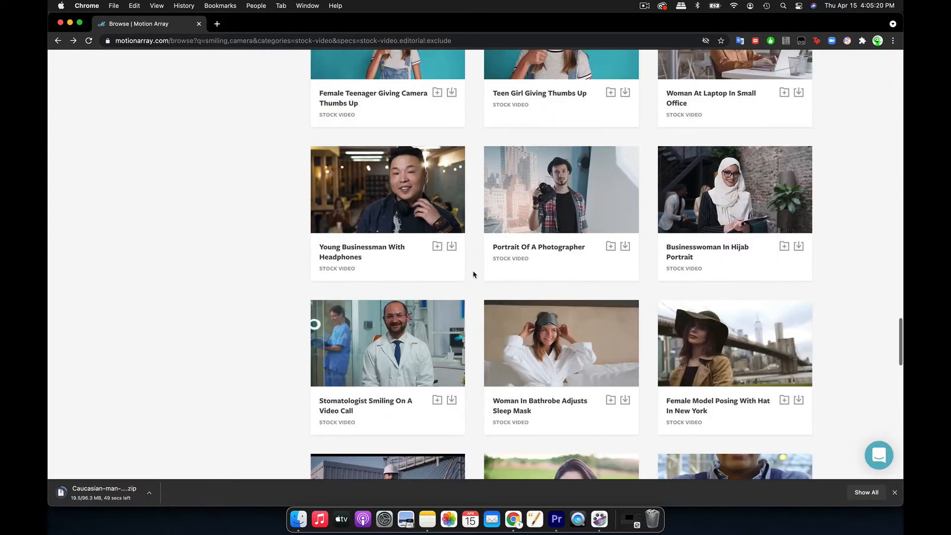
{"action": "scroll", "coordinate": [473, 275], "scroll_direction": "down", "scroll_amount": 15}
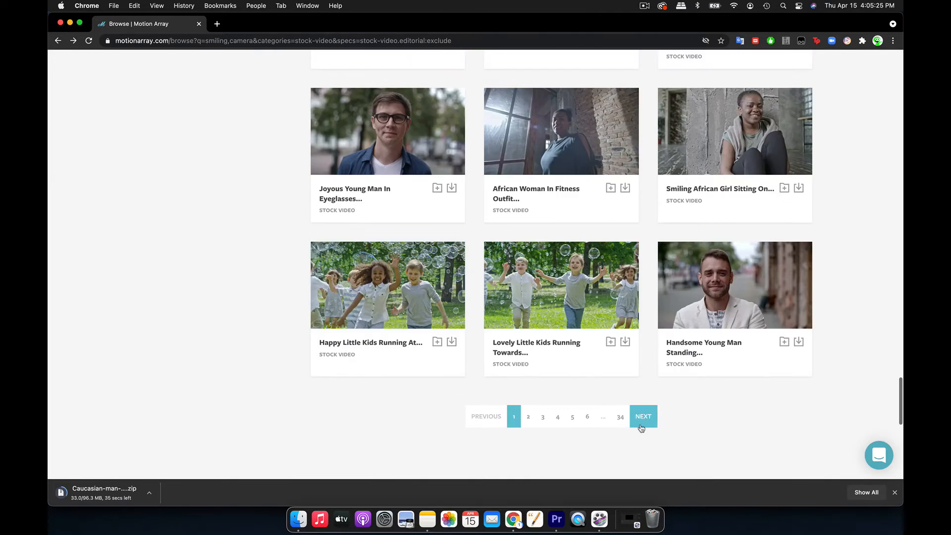
{"action": "left_click", "coordinate": [649, 421]}
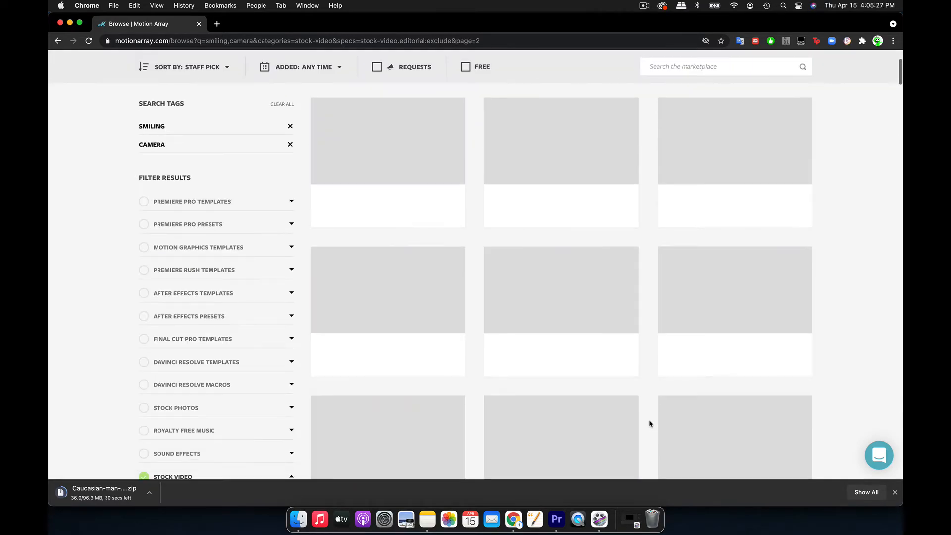
{"action": "scroll", "coordinate": [650, 368], "scroll_direction": "down", "scroll_amount": 15}
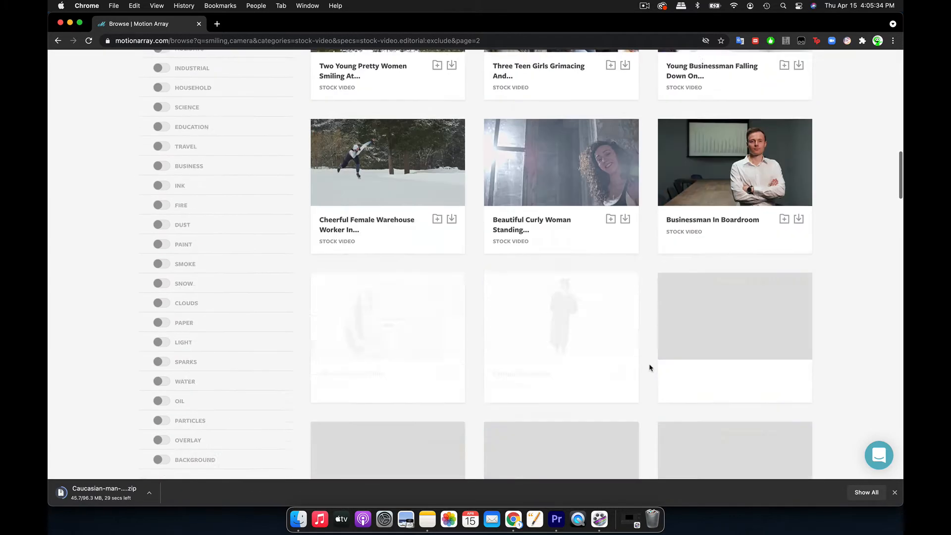
{"action": "scroll", "coordinate": [650, 367], "scroll_direction": "down", "scroll_amount": 15}
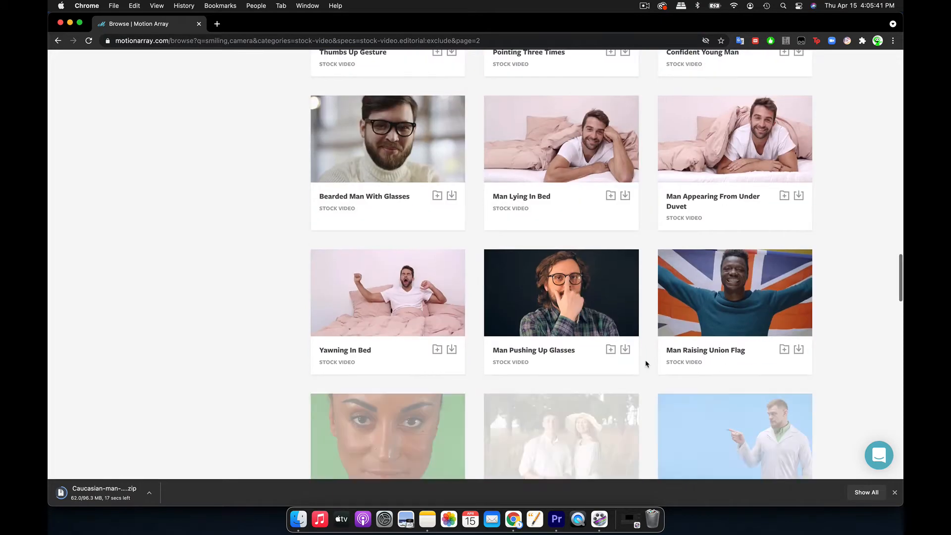
{"action": "scroll", "coordinate": [646, 364], "scroll_direction": "down", "scroll_amount": 15}
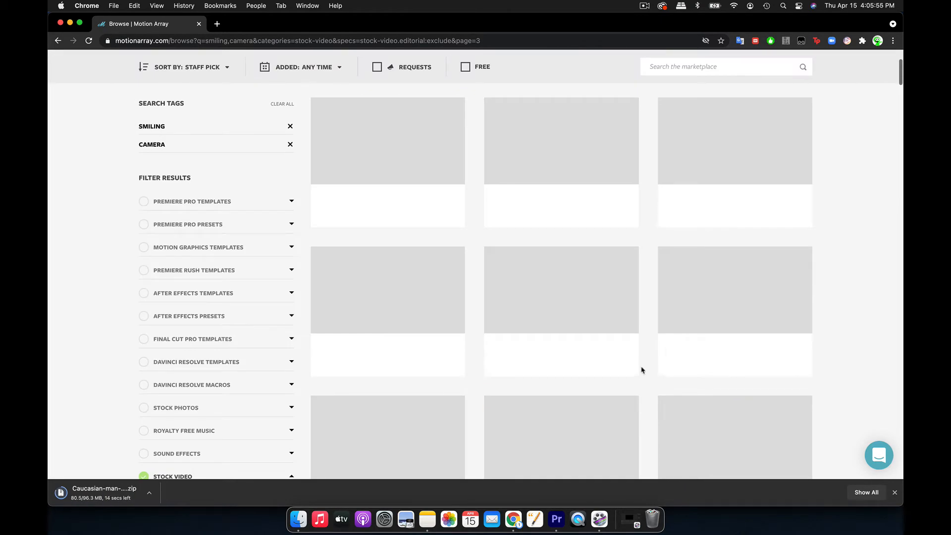
{"action": "scroll", "coordinate": [642, 370], "scroll_direction": "down", "scroll_amount": 15}
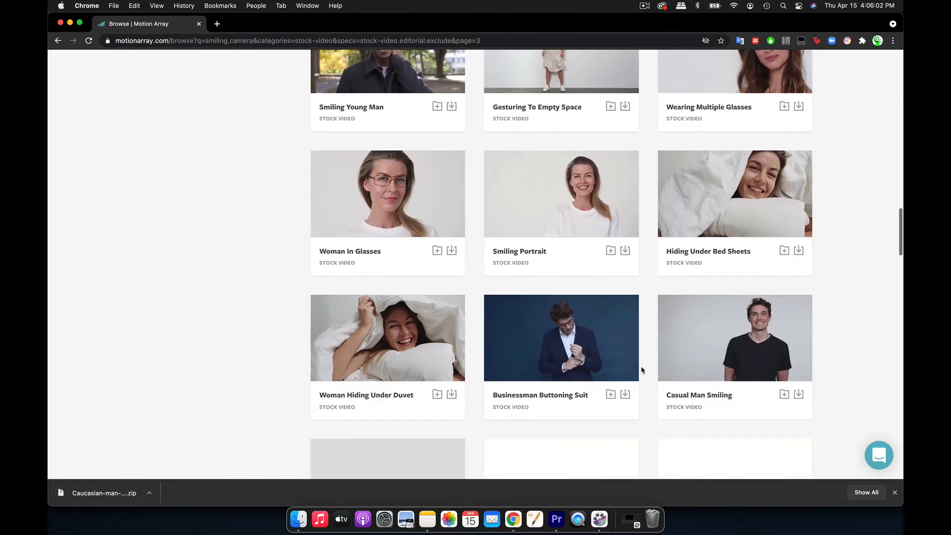
{"action": "mouse_move", "coordinate": [570, 200]}
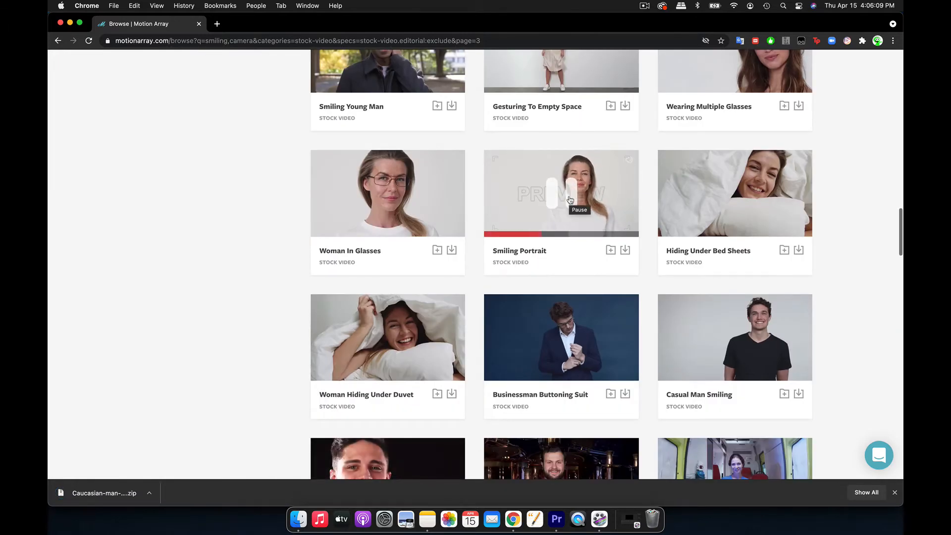
{"action": "left_click", "coordinate": [625, 250]}
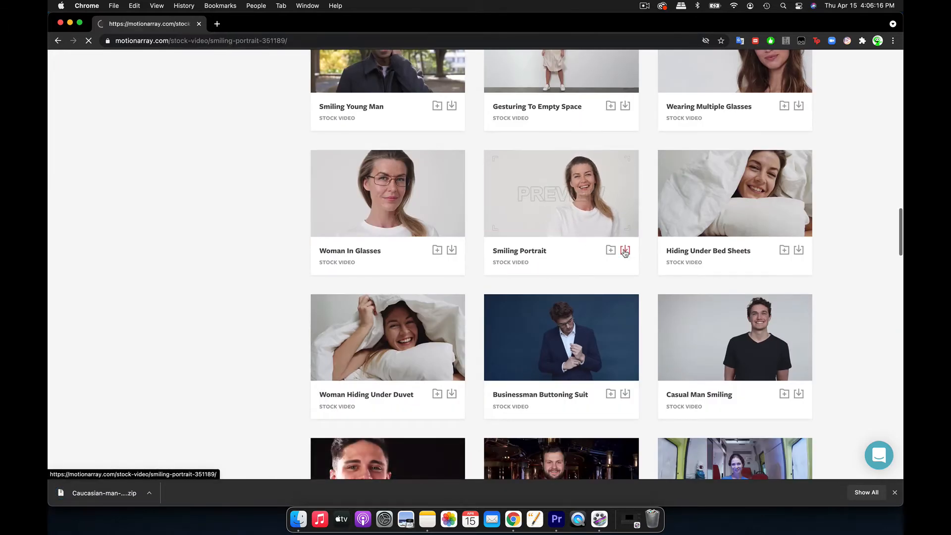
{"action": "left_click", "coordinate": [751, 122]}
Return to page 3 of the smiling and camera results and open the stock video "Casual Man Smiling".
{"action": "scroll", "coordinate": [100, 335], "scroll_direction": "down", "scroll_amount": 8}
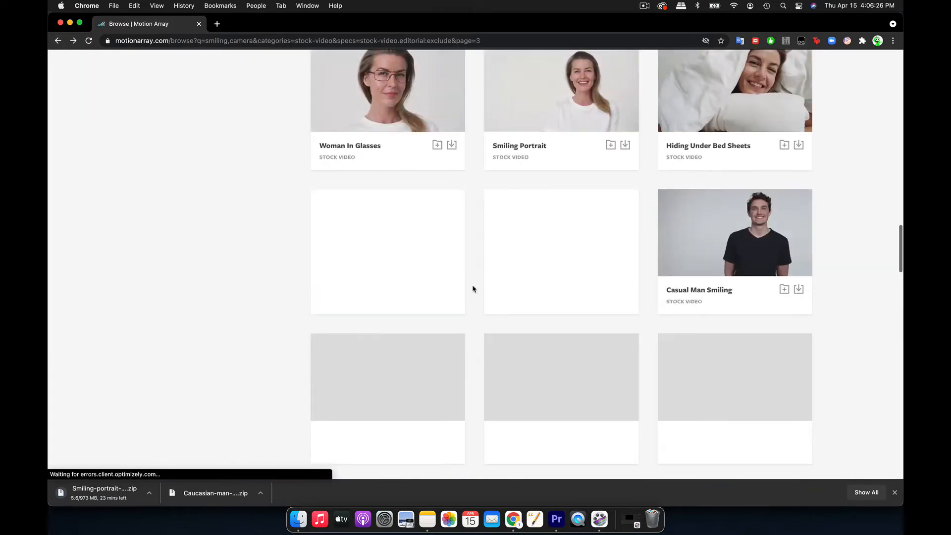
{"action": "scroll", "coordinate": [644, 233], "scroll_direction": "down", "scroll_amount": 3}
{"action": "left_click", "coordinate": [801, 176]}
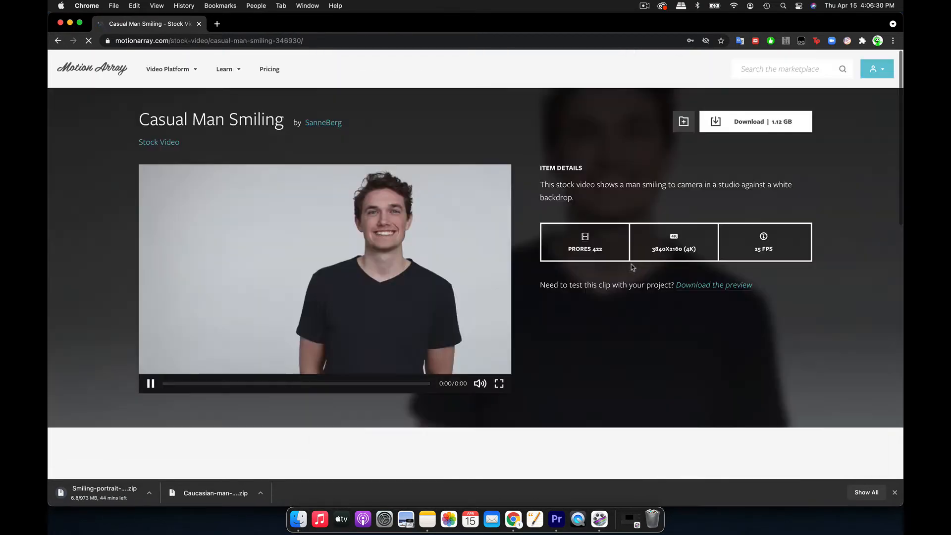
{"action": "scroll", "coordinate": [476, 248], "scroll_direction": "down", "scroll_amount": 5}
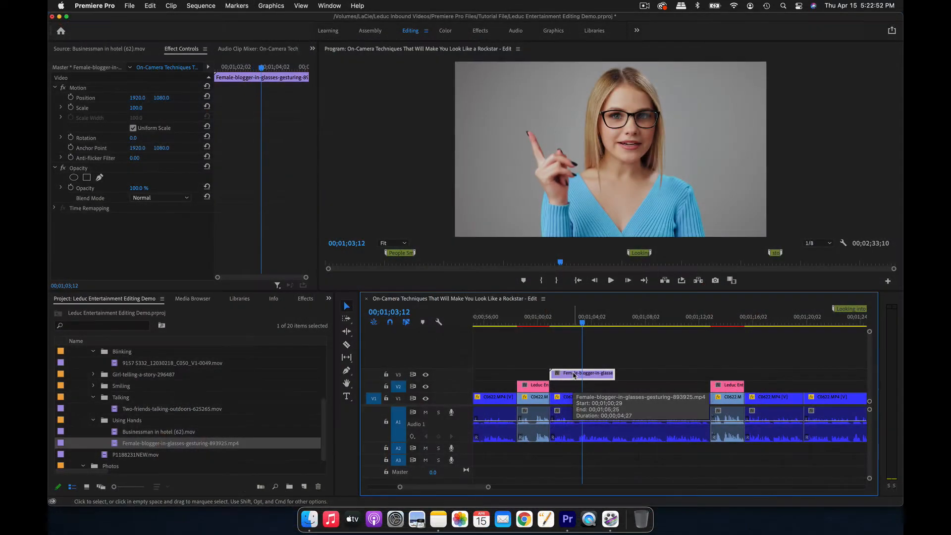
In Premiere Pro, play the Female-blogger-in-glasses-gesturing clip on V3 from its start and delete it from the timeline.
{"action": "left_click", "coordinate": [553, 326]}
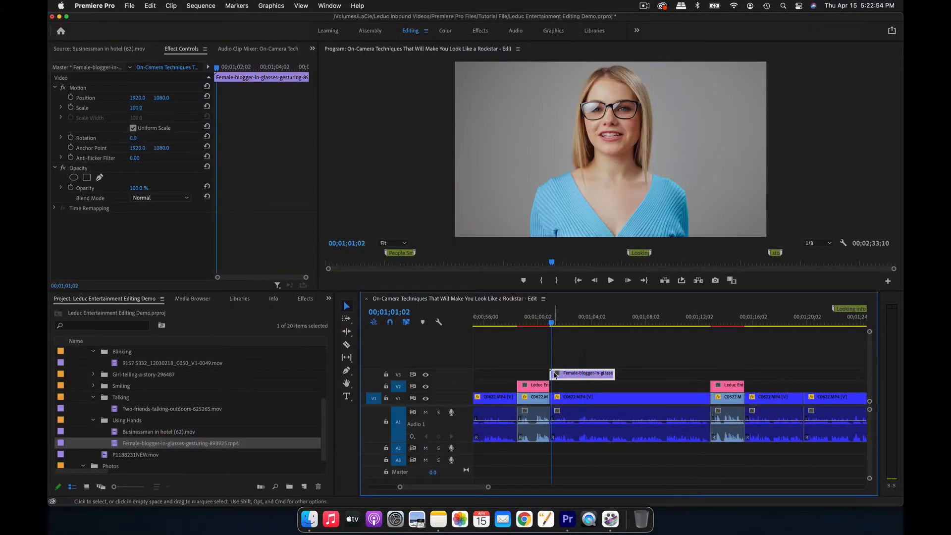
{"action": "key", "text": "="}
{"action": "key", "text": "space"}
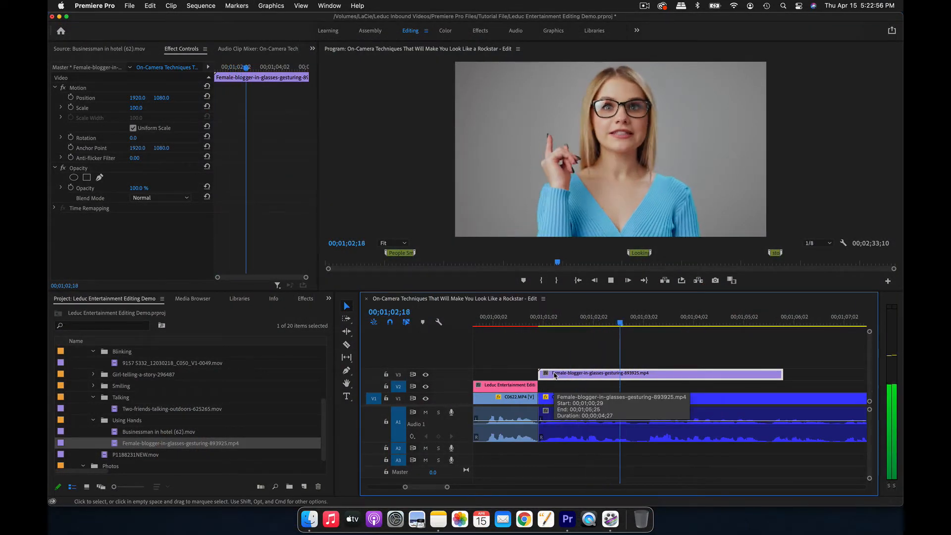
{"action": "key", "text": "space"}
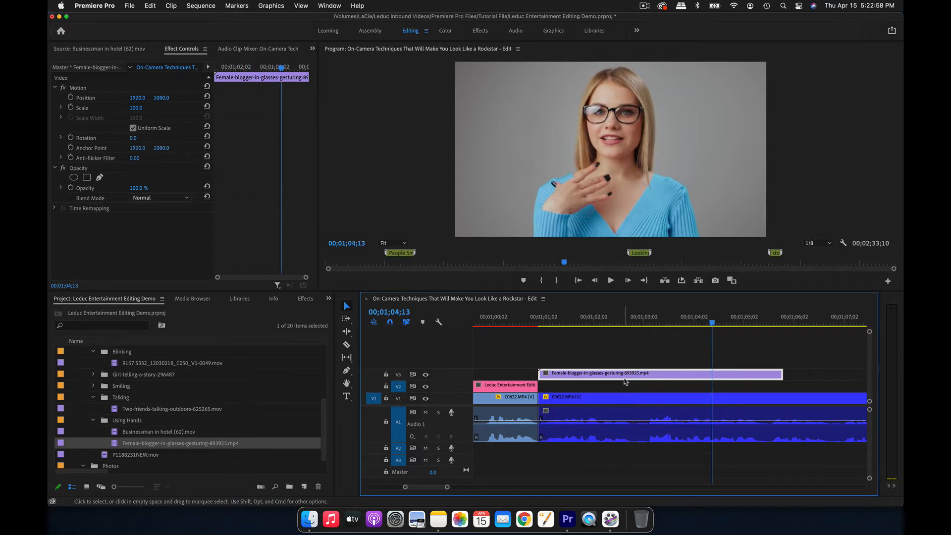
{"action": "key", "text": "-"}
{"action": "key", "text": "Delete"}
{"action": "left_click", "coordinate": [585, 320]}
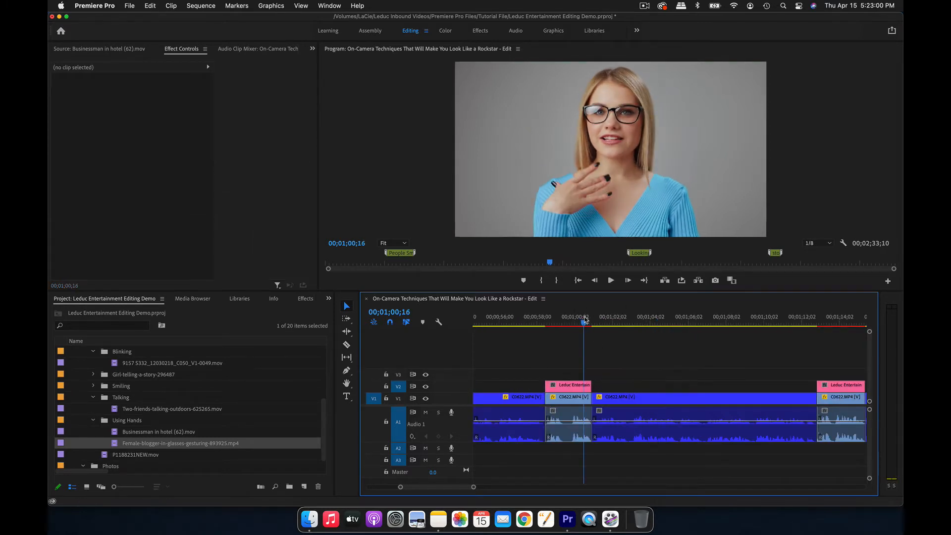
{"action": "key", "text": "-"}
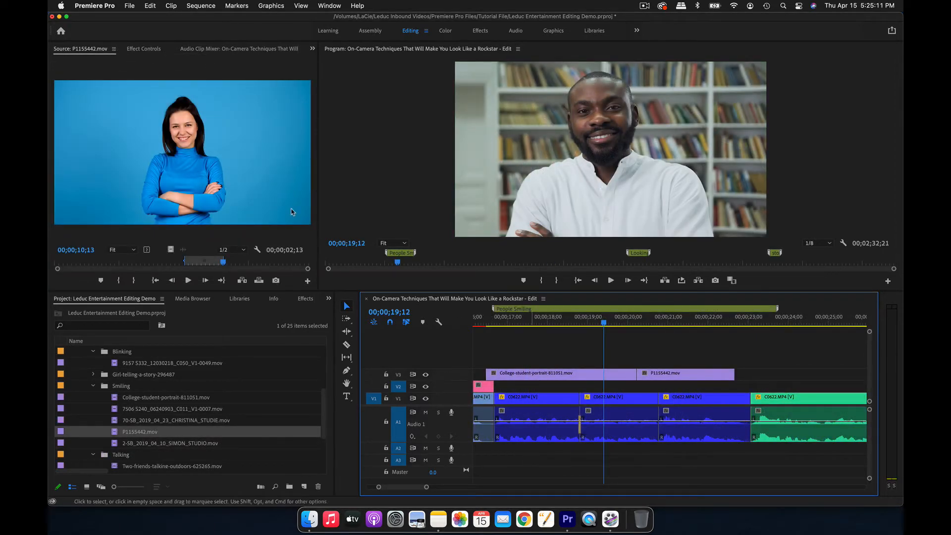
Show the effect settings instead of the source preview and inspect the cut between the two smiling clips on V3.
{"action": "left_click", "coordinate": [149, 49]}
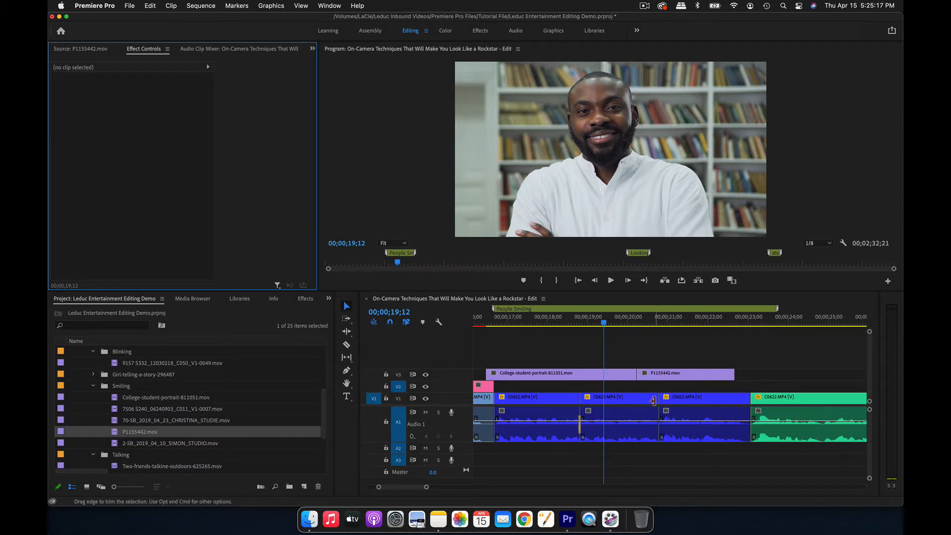
{"action": "scroll", "coordinate": [653, 401], "scroll_direction": "down", "scroll_amount": 2}
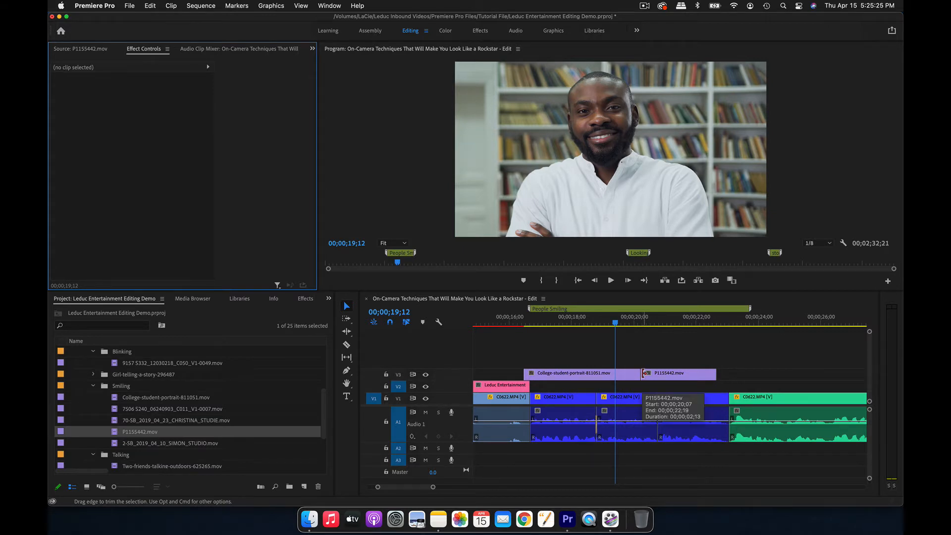
{"action": "scroll", "coordinate": [642, 373], "scroll_direction": "up", "scroll_amount": 5}
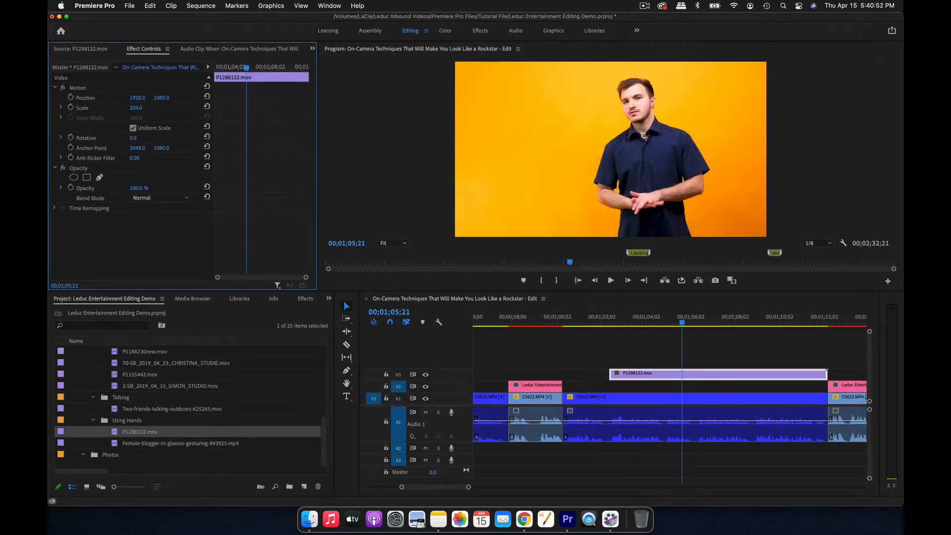
Scale P1288122.mov to 209 and set its position to 1012, 62 so the man's gesturing hands fill the frame.
{"action": "left_click_drag", "start_coordinate": [135, 108], "coordinate": [165, 103]}
{"action": "left_click", "coordinate": [207, 107]}
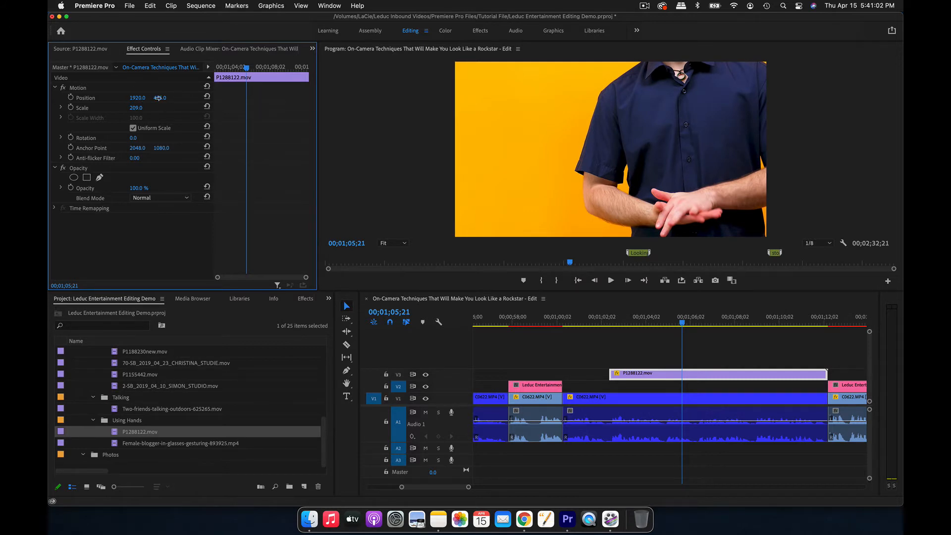
{"action": "left_click_drag", "start_coordinate": [165, 98], "coordinate": [141, 98]}
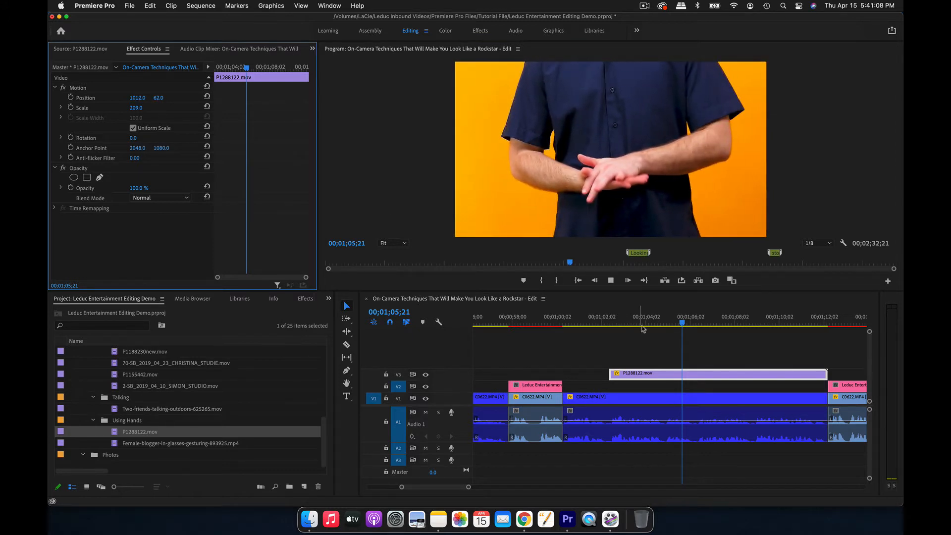
Extend the start of P1288122.mov on V3 a few frames earlier and play the edit around the new start.
{"action": "left_click", "coordinate": [606, 320]}
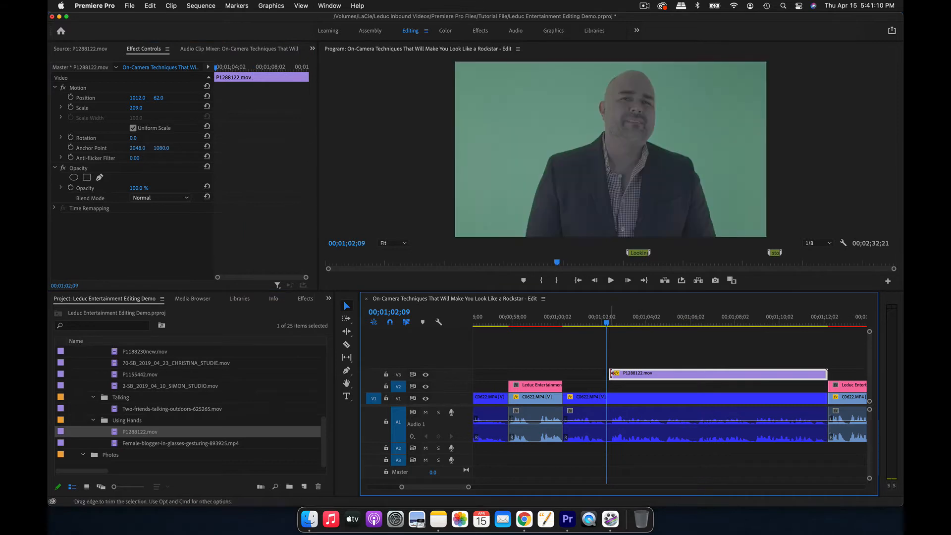
{"action": "scroll", "coordinate": [611, 374], "scroll_direction": "up", "scroll_amount": 3}
{"action": "left_click_drag", "start_coordinate": [625, 375], "coordinate": [608, 374]}
{"action": "key", "text": "space"}
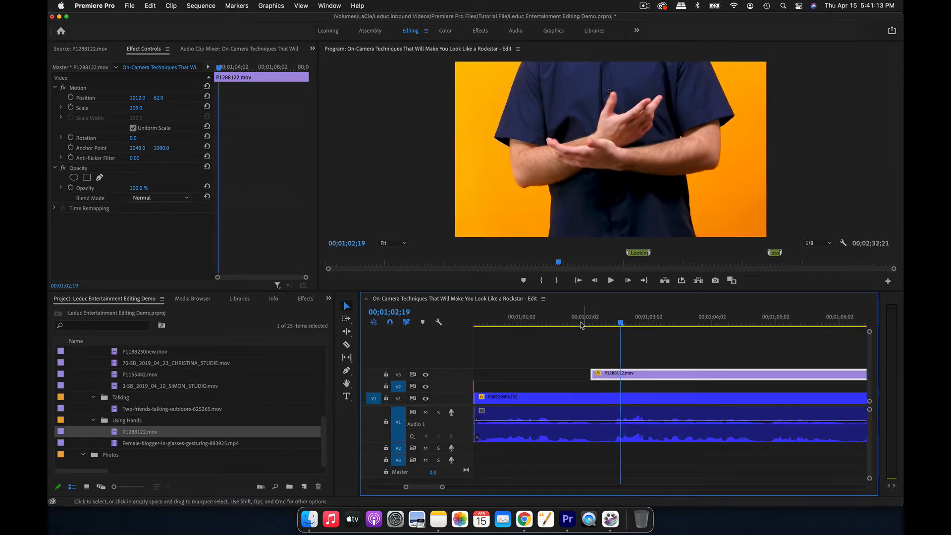
Cut the talking clip on V1 near 00;01;02;08 to tighten it, and adjust the start of P1288122.mov on V3 around that cut.
{"action": "left_click", "coordinate": [576, 323]}
{"action": "left_click", "coordinate": [607, 399]}
{"action": "key", "text": "space"}
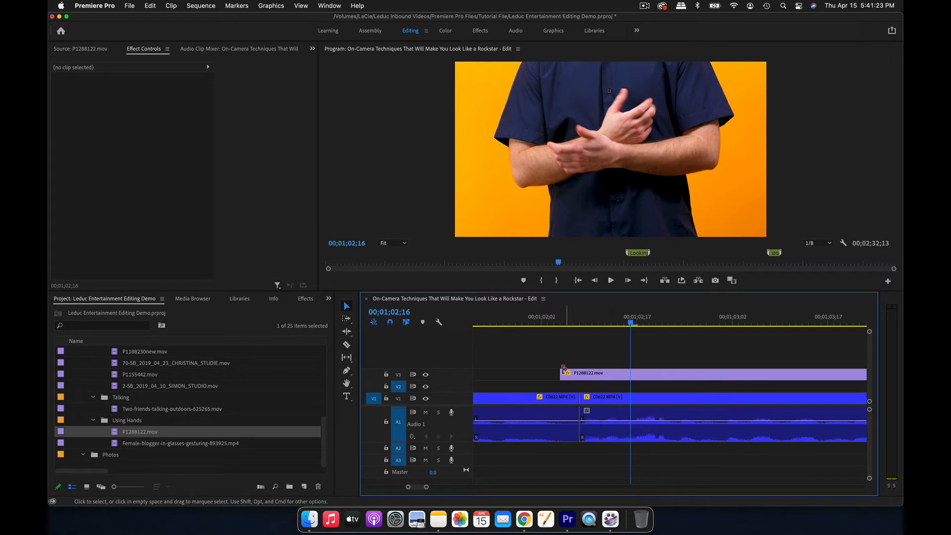
{"action": "left_click", "coordinate": [566, 373]}
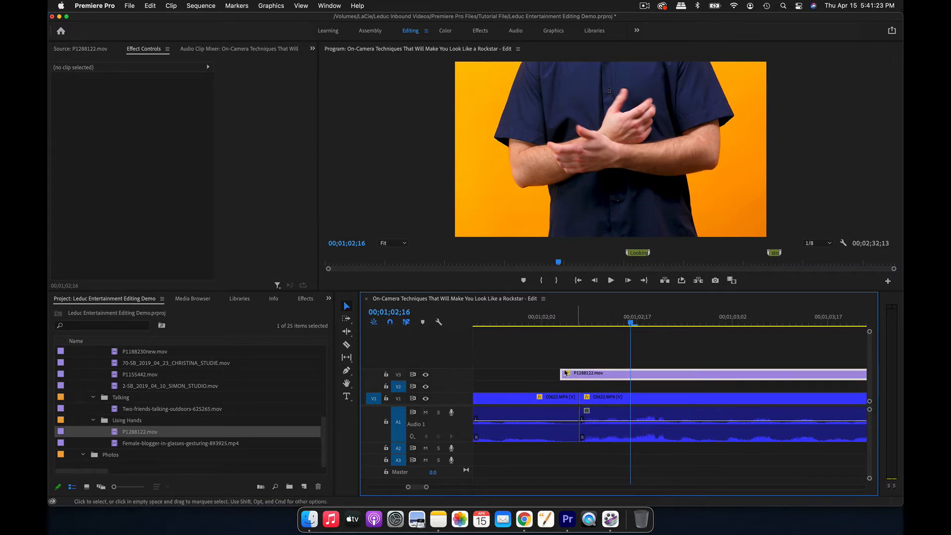
{"action": "left_click_drag", "start_coordinate": [565, 373], "coordinate": [555, 373]}
{"action": "scroll", "coordinate": [563, 372], "scroll_direction": "down", "scroll_amount": 6}
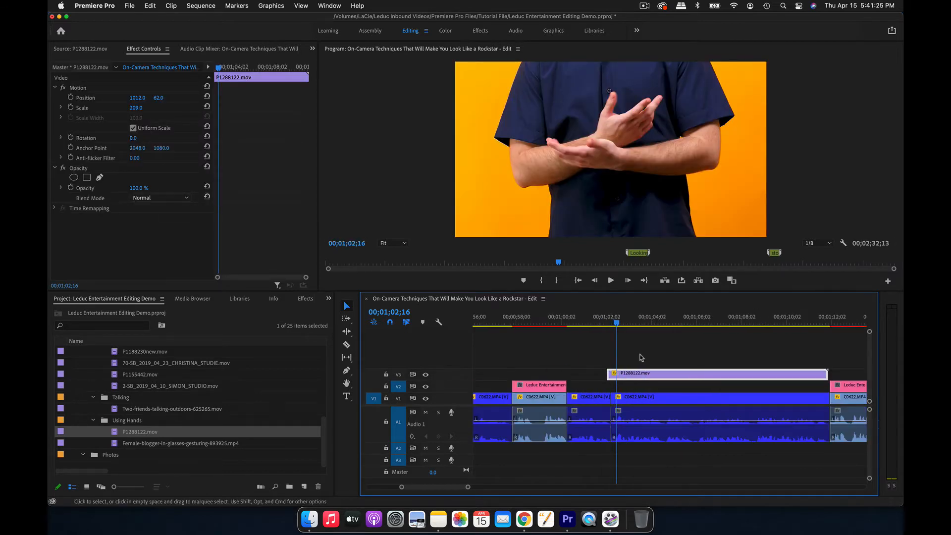
{"action": "scroll", "coordinate": [642, 358], "scroll_direction": "right", "scroll_amount": 4}
{"action": "left_click", "coordinate": [553, 321]}
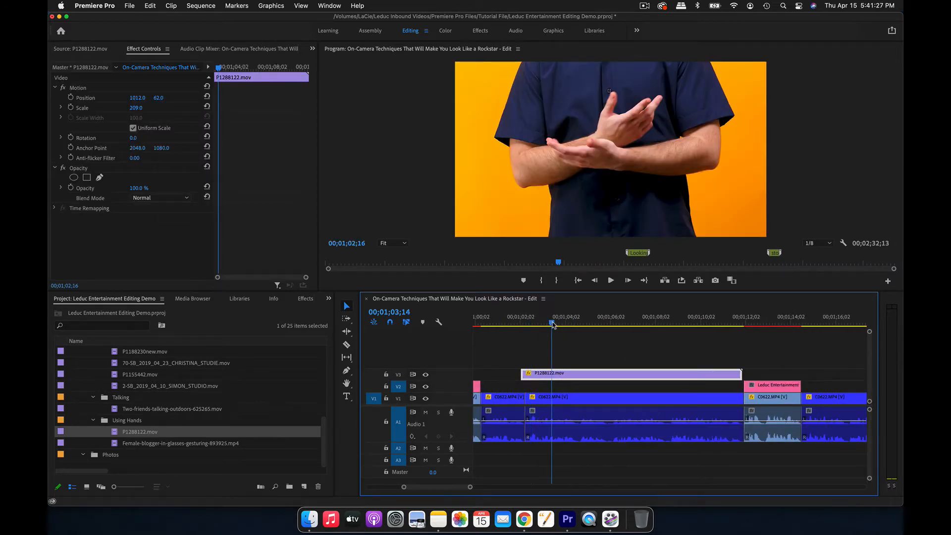
{"action": "scroll", "coordinate": [564, 361], "scroll_direction": "up", "scroll_amount": 4}
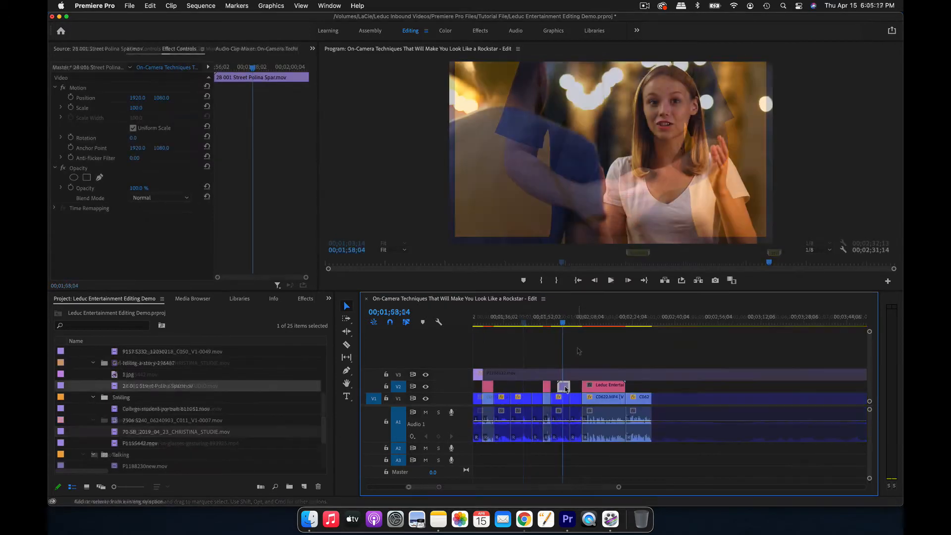
Play back the sequence from about 00;00;17 and review how the B-roll clips sit over the talking footage.
{"action": "left_click", "coordinate": [590, 361]}
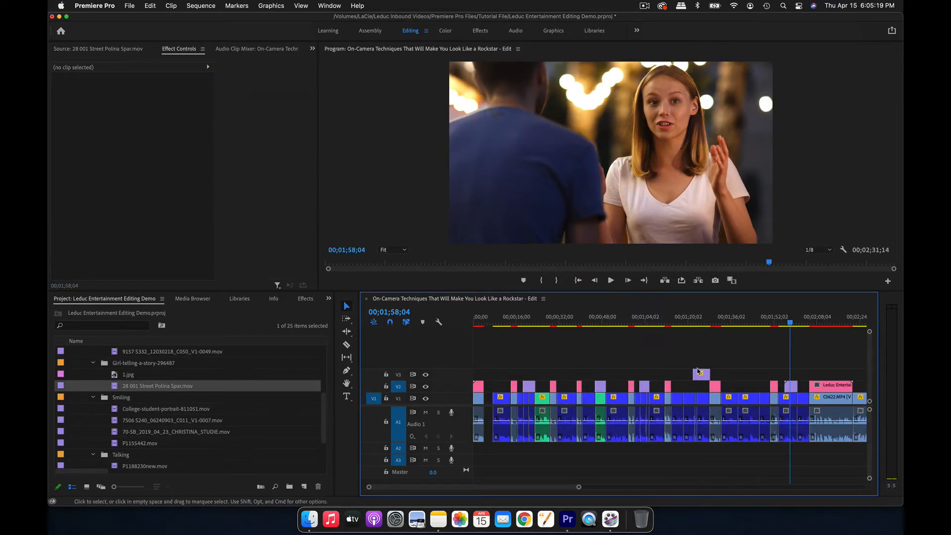
{"action": "left_click", "coordinate": [522, 322]}
{"action": "key", "text": "space"}
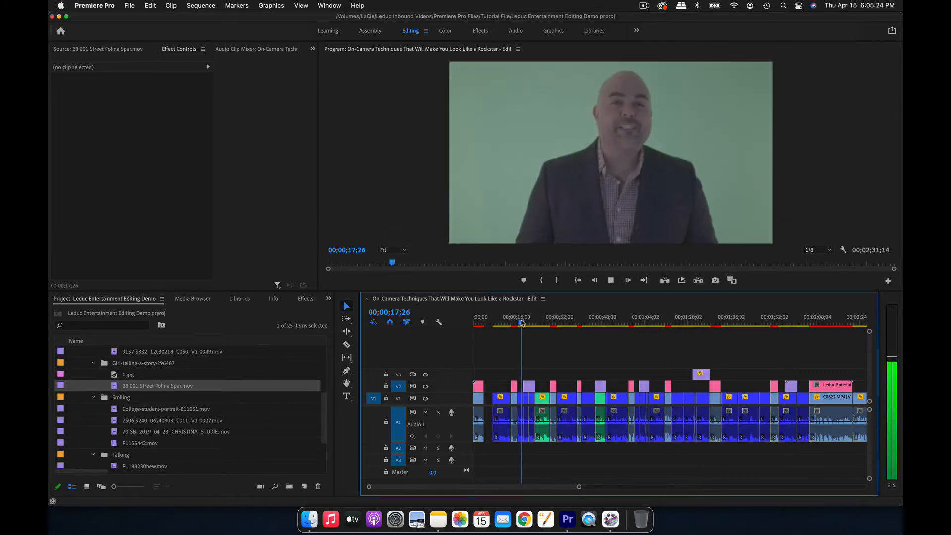
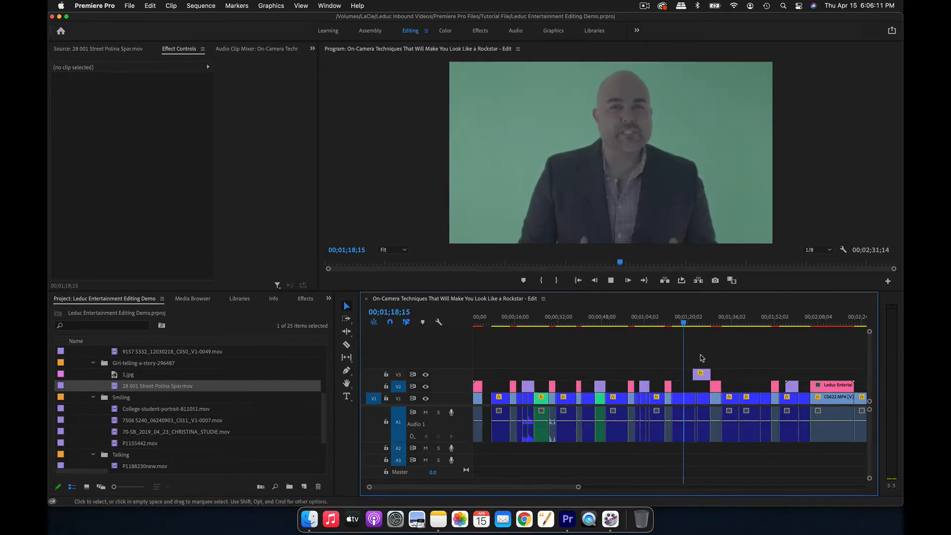
{"action": "key", "text": "="}
{"action": "key", "text": "="}
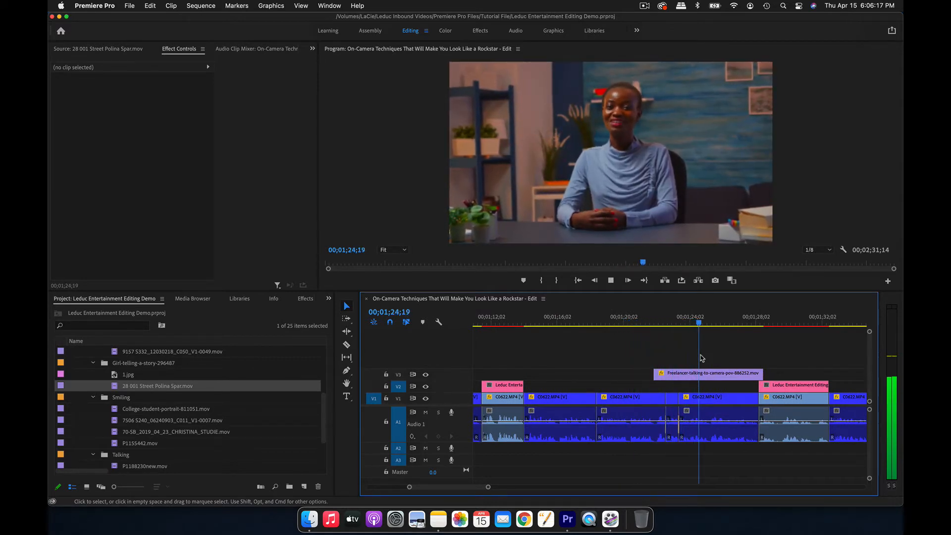
{"action": "key", "text": "minus"}
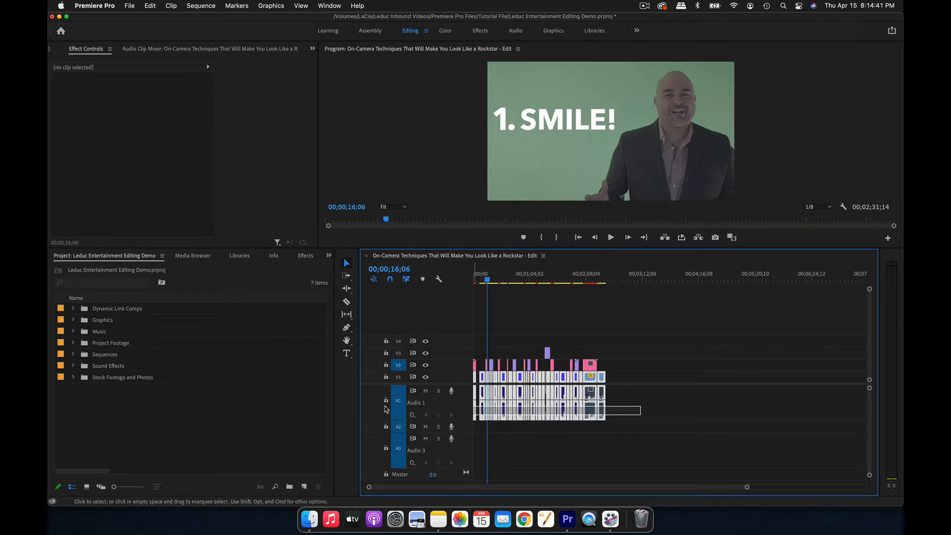
Select the dialogue clips on track A1 and auto-match their loudness in the Audio workspace.
{"action": "left_click_drag", "start_coordinate": [386, 409], "coordinate": [386, 410]}
{"action": "left_click", "coordinate": [511, 26]}
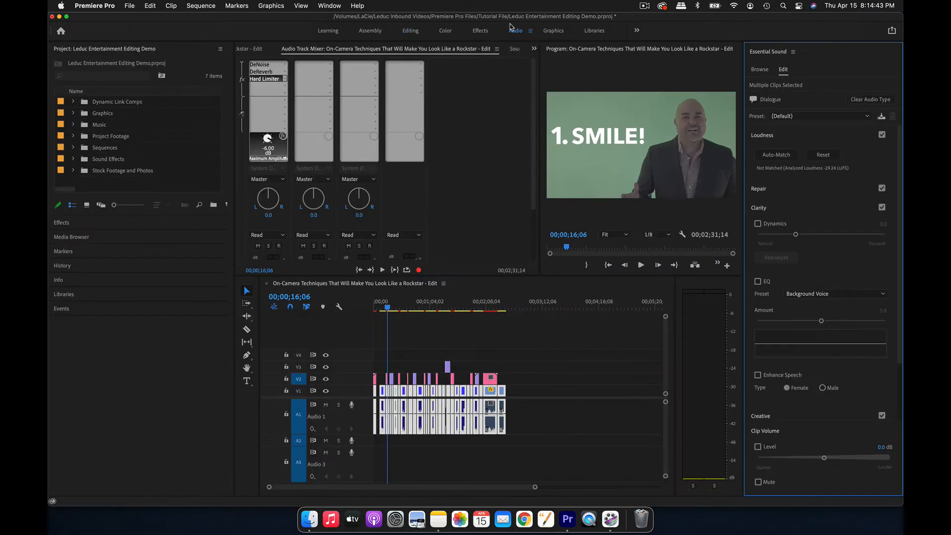
{"action": "left_click", "coordinate": [783, 155]}
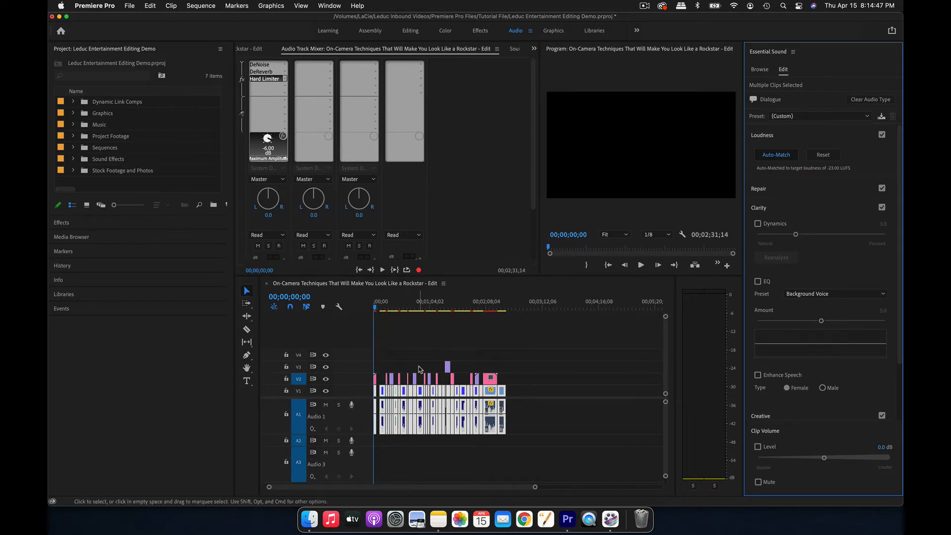
Inspect the Hard Limiter settings and presets on the Audio 1 track.
{"action": "left_click", "coordinate": [263, 72]}
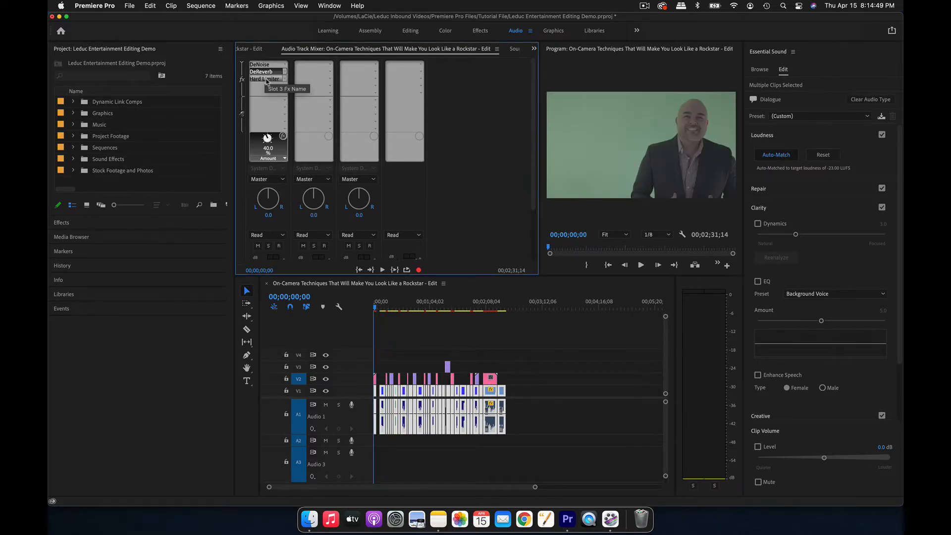
{"action": "double_click", "coordinate": [267, 79]}
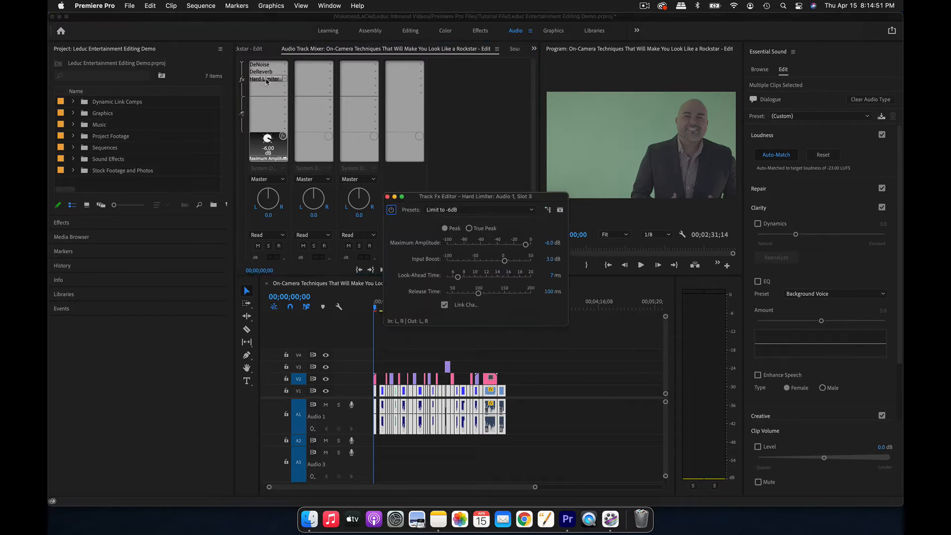
{"action": "left_click", "coordinate": [479, 210]}
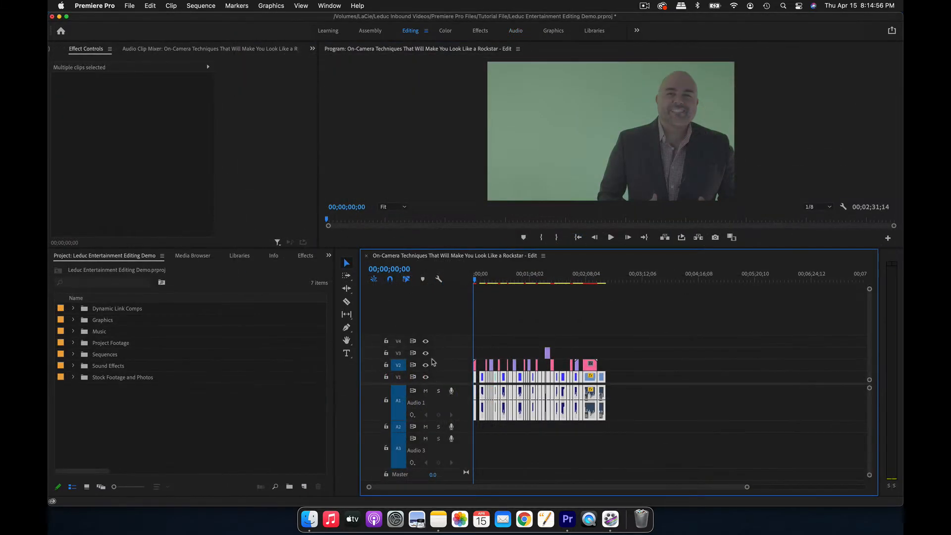
Return to the Editing workspace, play the sequence from the start with the system volume raised, and check the dialogue level.
{"action": "key", "text": "space"}
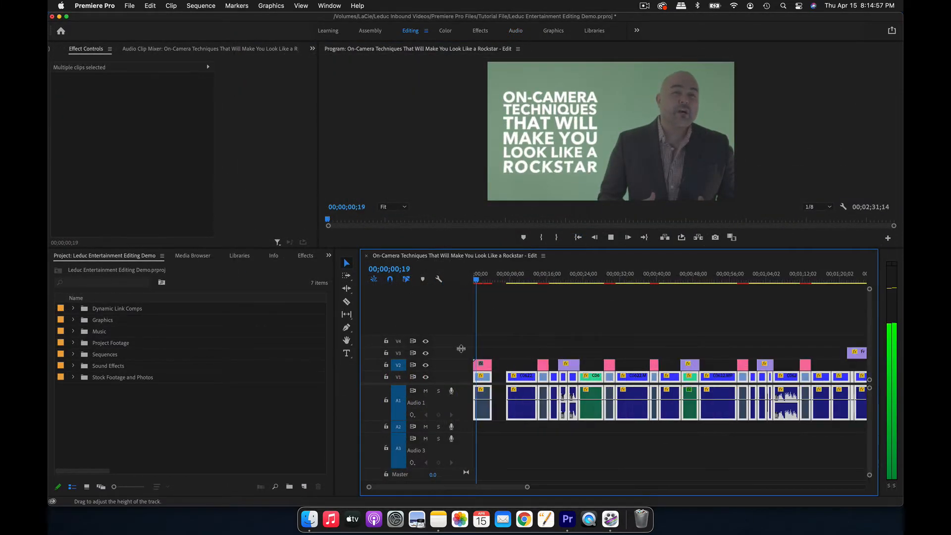
{"action": "key", "text": "equal"}
{"action": "key", "text": "equal"}
{"action": "key", "text": "equal"}
{"action": "key", "text": "minus"}
{"action": "key", "text": "minus"}
{"action": "key", "text": "XF86AudioRaiseVolume"}
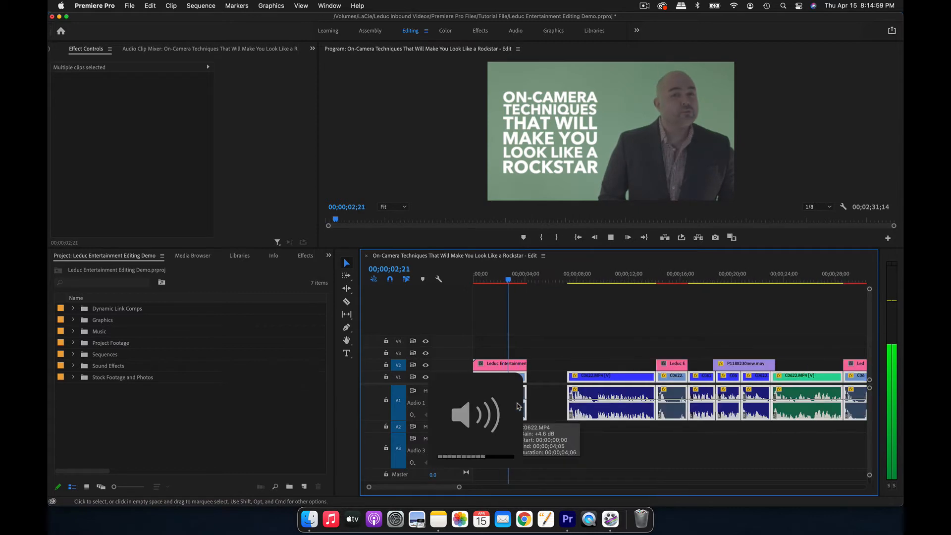
Raise the audio level of the first C0622.MP4 clip on A1 to 10.0 dB and return to the sequence start.
{"action": "left_click", "coordinate": [549, 335]}
{"action": "left_click_drag", "start_coordinate": [510, 397], "coordinate": [509, 392]}
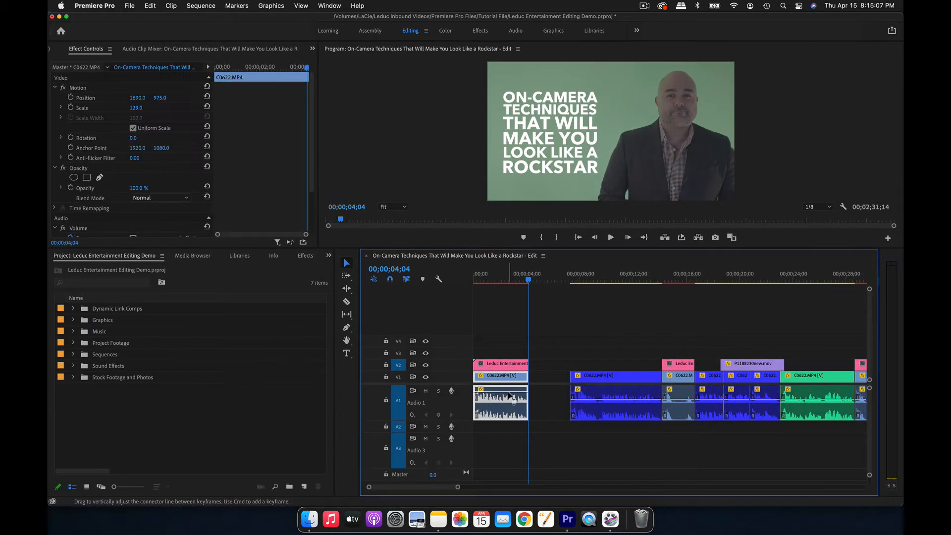
{"action": "key", "text": "Up"}
Copy the first clip's Volume effect to all the other dialogue clips on A1 and save the project.
{"action": "scroll", "coordinate": [86, 212], "scroll_direction": "down", "scroll_amount": 3}
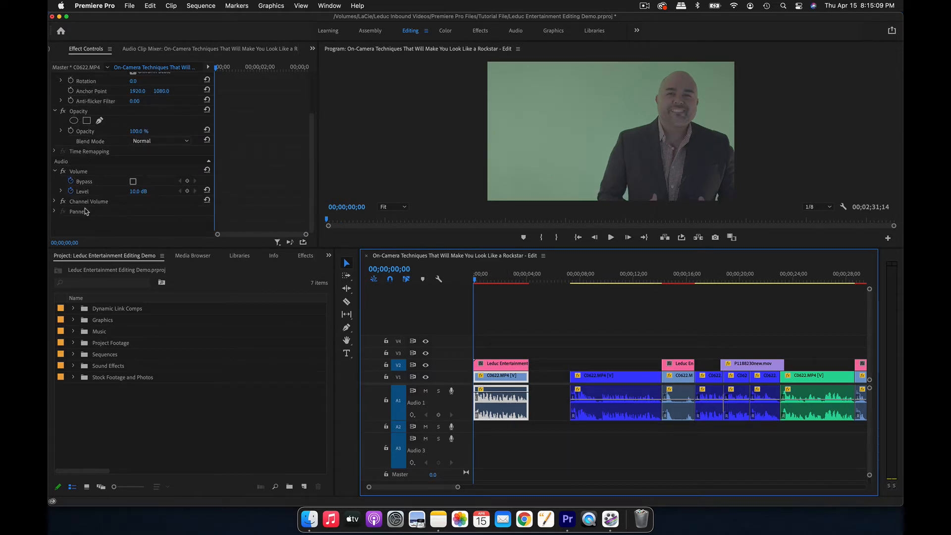
{"action": "left_click", "coordinate": [76, 170]}
{"action": "scroll", "coordinate": [481, 366], "scroll_direction": "down", "scroll_amount": 3}
{"action": "scroll", "coordinate": [481, 366], "scroll_direction": "down", "scroll_amount": 3}
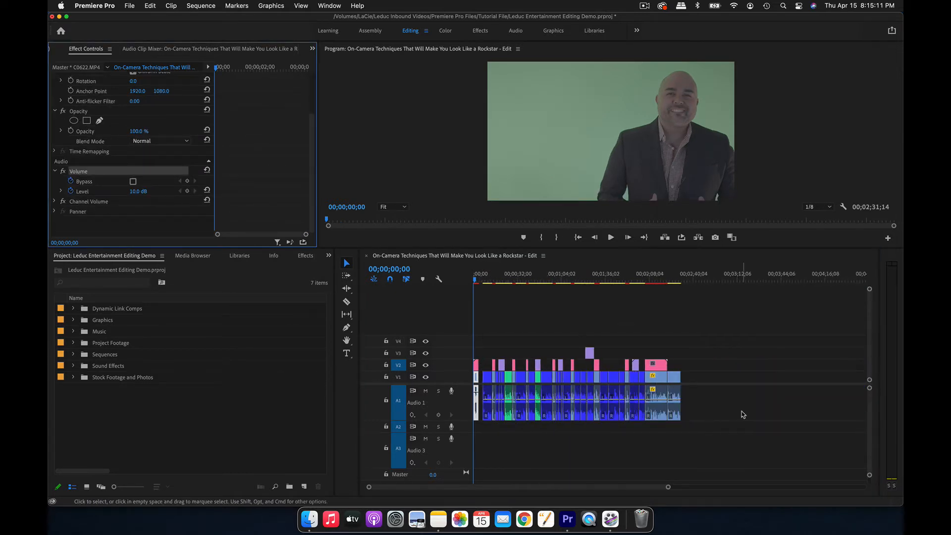
{"action": "left_click_drag", "start_coordinate": [743, 411], "coordinate": [483, 378]}
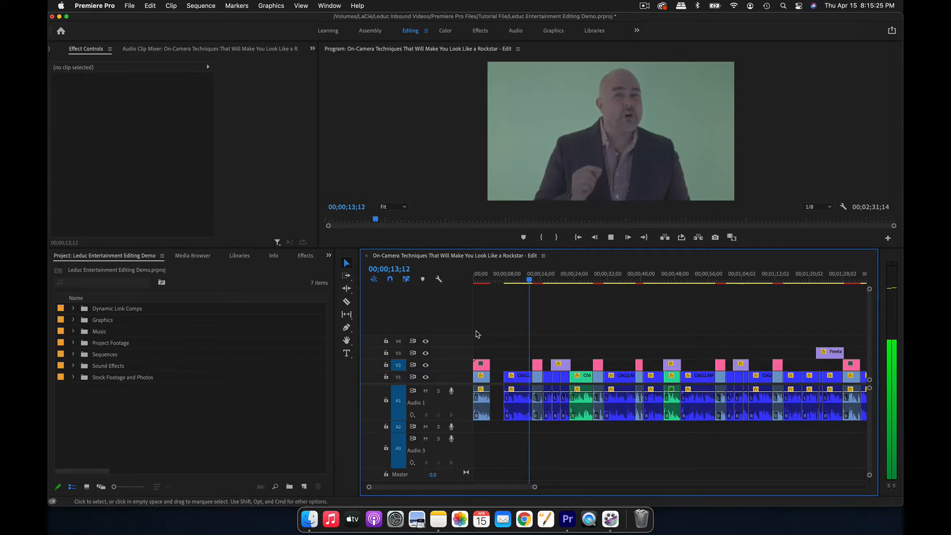
{"action": "key", "text": "cmd+s"}
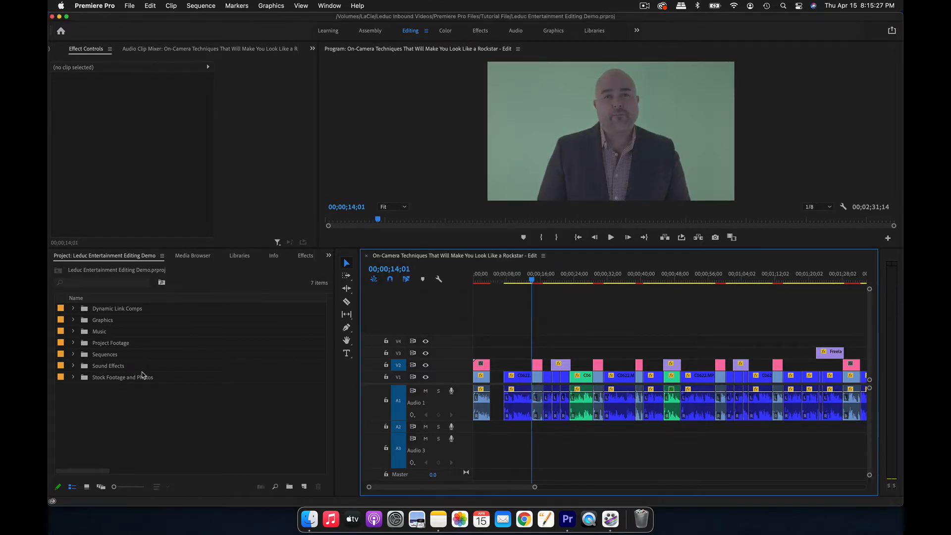
Preview Sunny Days Ahead.wav from the Music folder in Finder and import it into the project's Music bin.
{"action": "left_click", "coordinate": [74, 333]}
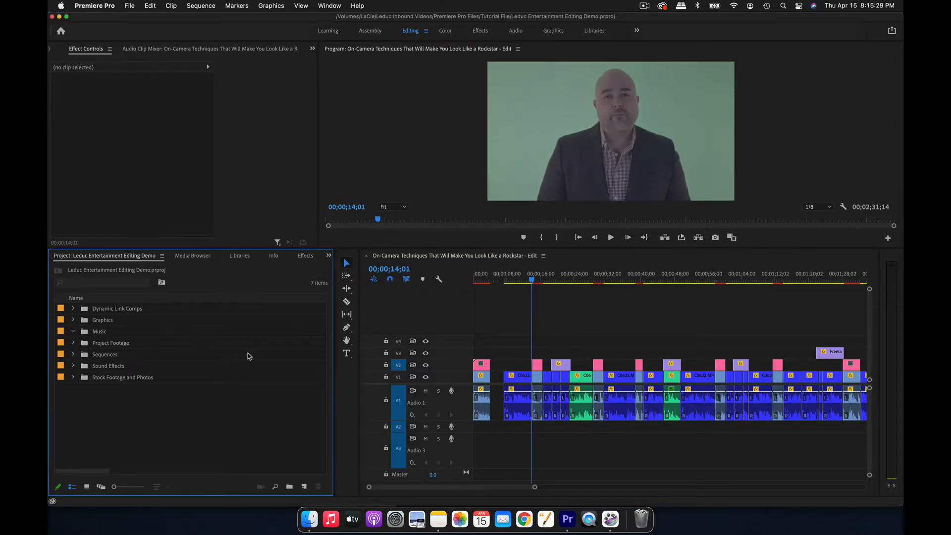
{"action": "left_click", "coordinate": [309, 521]}
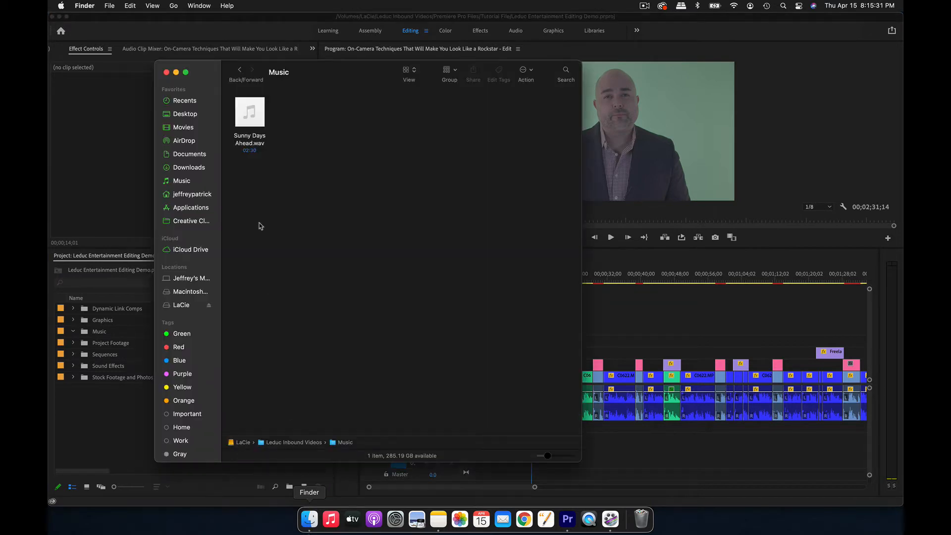
{"action": "left_click", "coordinate": [251, 113]}
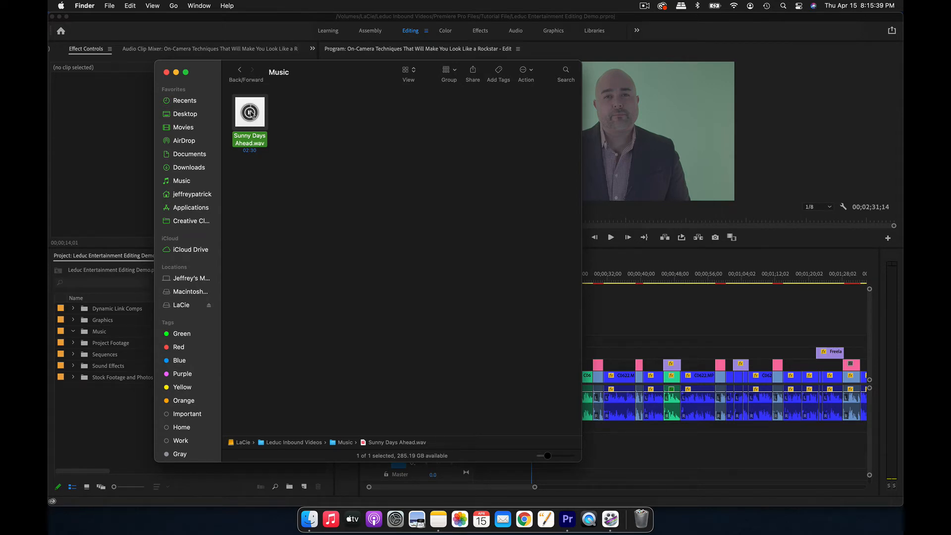
{"action": "key", "text": "space"}
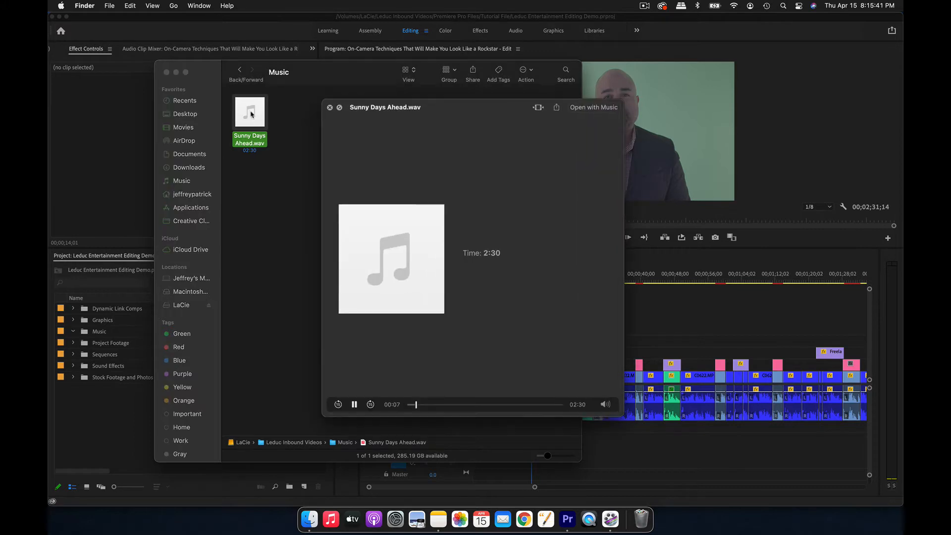
{"action": "left_click", "coordinate": [296, 136]}
{"action": "key", "text": "space"}
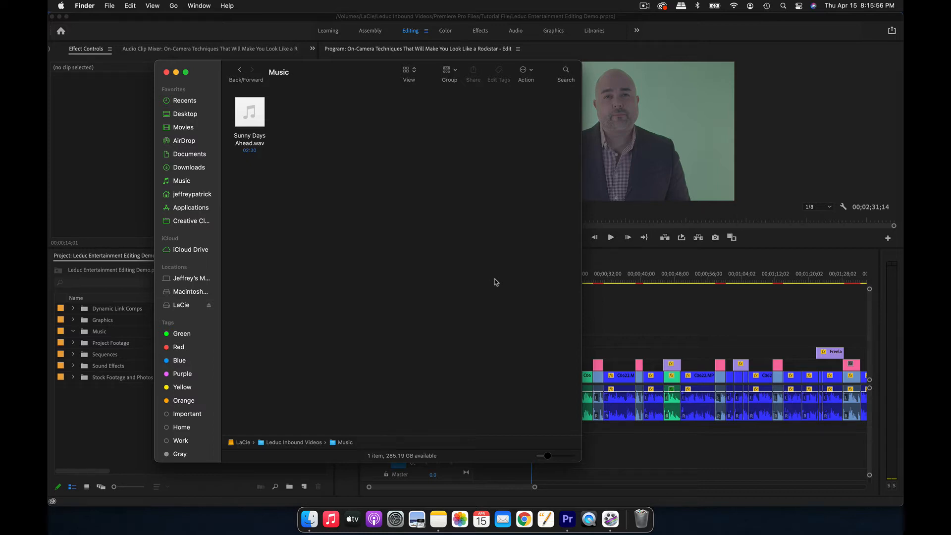
{"action": "left_click_drag", "start_coordinate": [256, 110], "coordinate": [105, 334]}
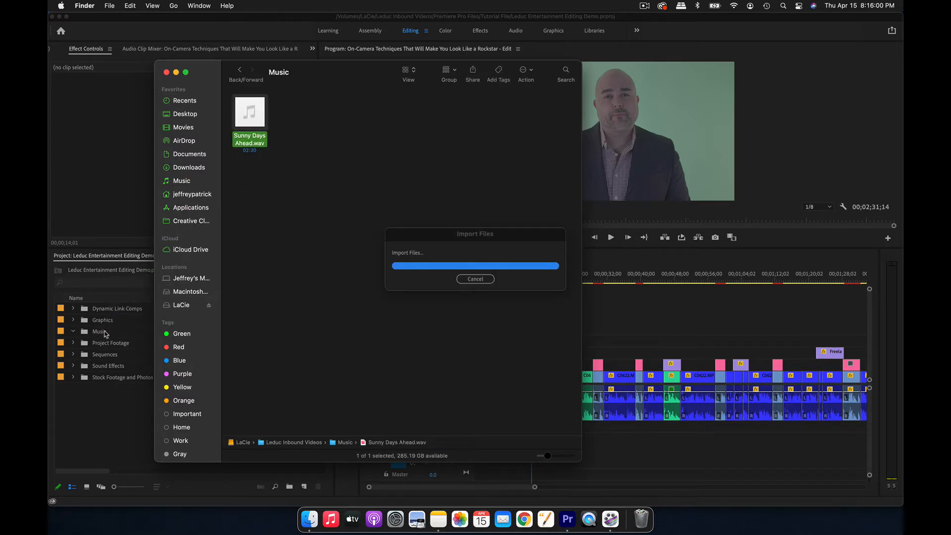
Place Sunny Days Ahead.wav on audio track A3 starting at 00;00;07;09, where the footage resumes after the intro, and play it back.
{"action": "left_click_drag", "start_coordinate": [620, 417], "coordinate": [505, 449]}
{"action": "scroll", "coordinate": [504, 448], "scroll_direction": "up", "scroll_amount": 10}
{"action": "key", "text": "Up"}
{"action": "key", "text": "Up"}
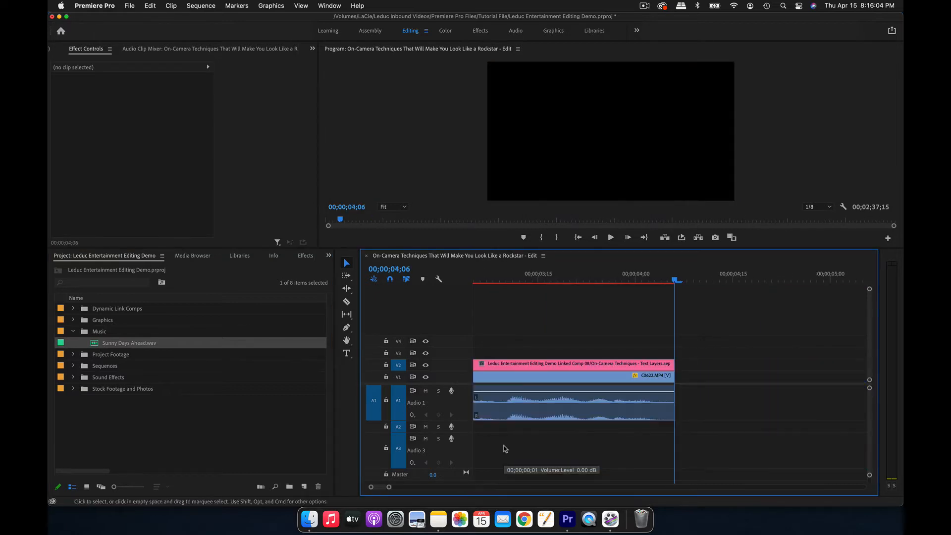
{"action": "left_click", "coordinate": [578, 238]}
{"action": "key", "text": "shift+Down"}
{"action": "key", "text": "shift+Down"}
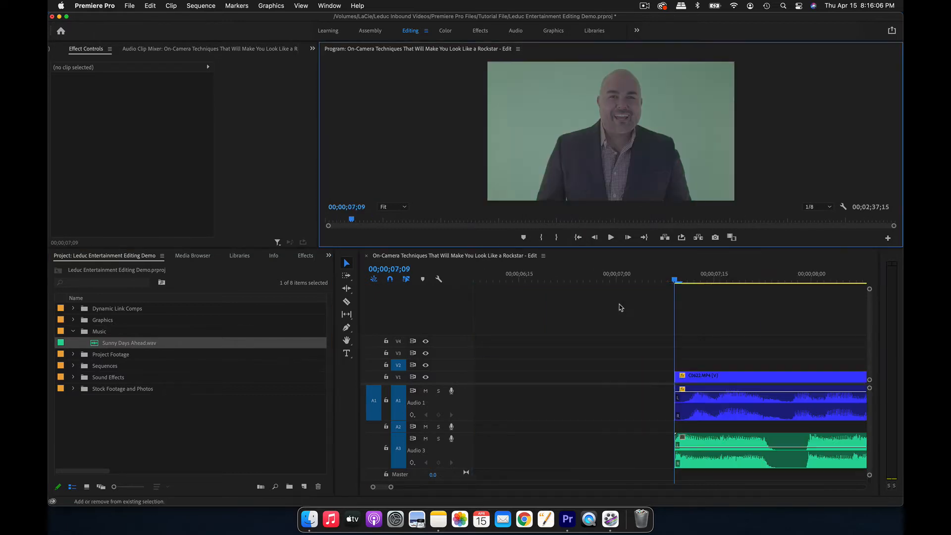
{"action": "scroll", "coordinate": [620, 307], "scroll_direction": "down", "scroll_amount": 10}
{"action": "key", "text": "space"}
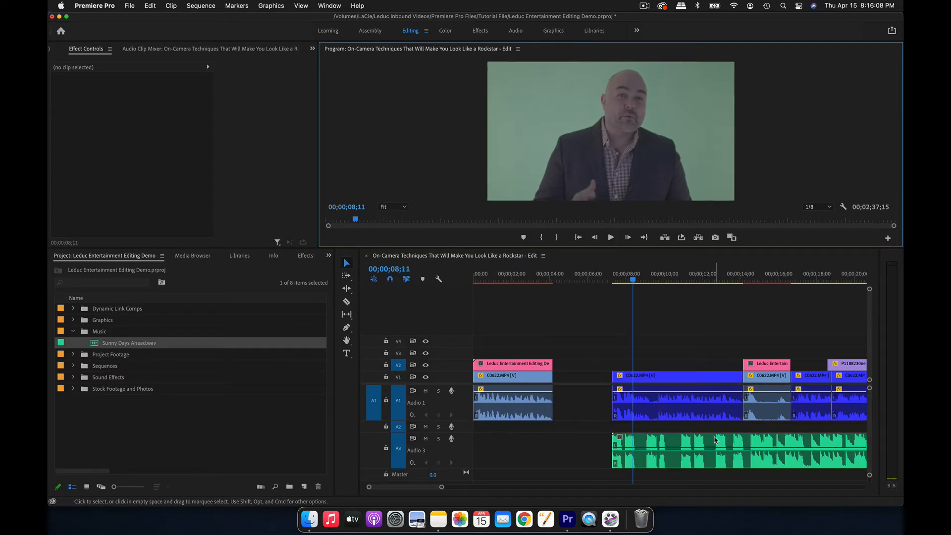
Tag the Sunny Days Ahead.wav clip as Music in Essential Sound, auto-match its loudness, and play the result.
{"action": "left_click", "coordinate": [714, 440]}
{"action": "left_click", "coordinate": [513, 31]}
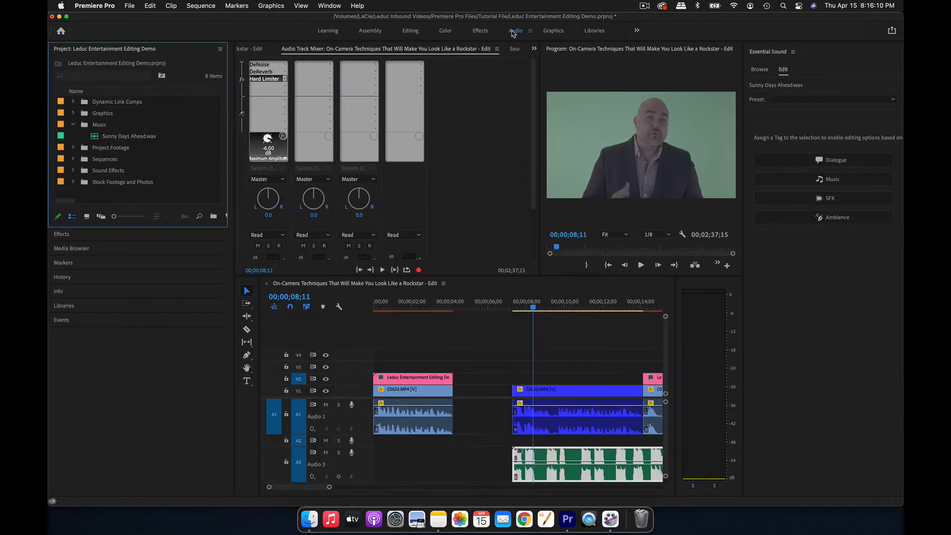
{"action": "left_click", "coordinate": [837, 179]}
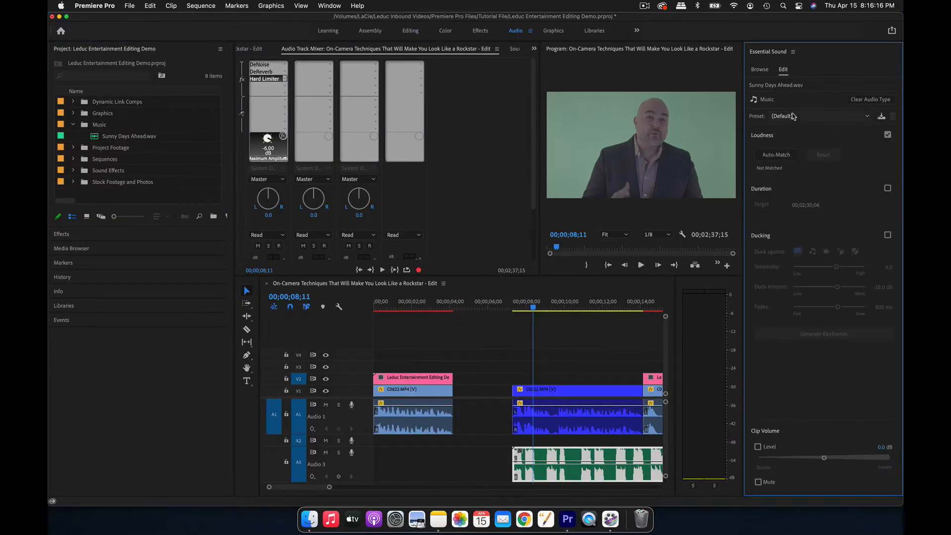
{"action": "left_click", "coordinate": [783, 158]}
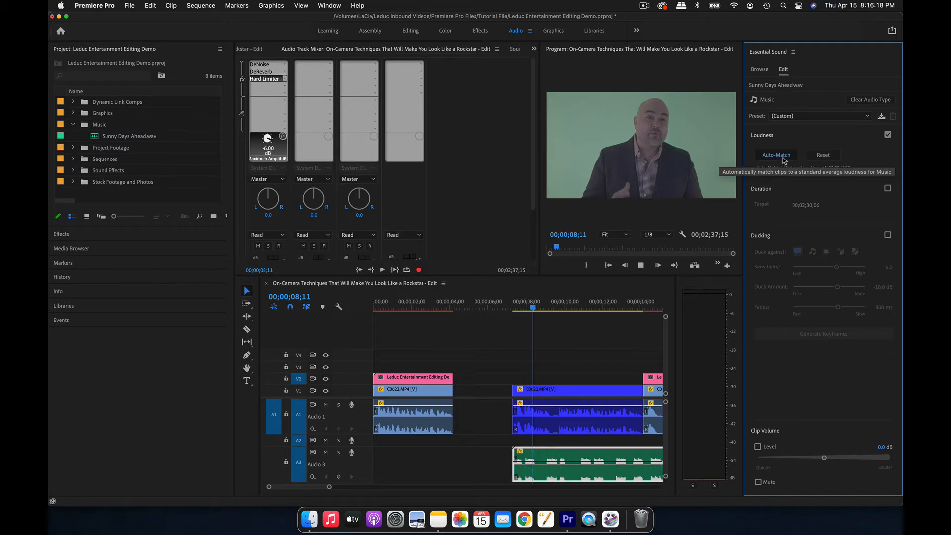
{"action": "key", "text": "space"}
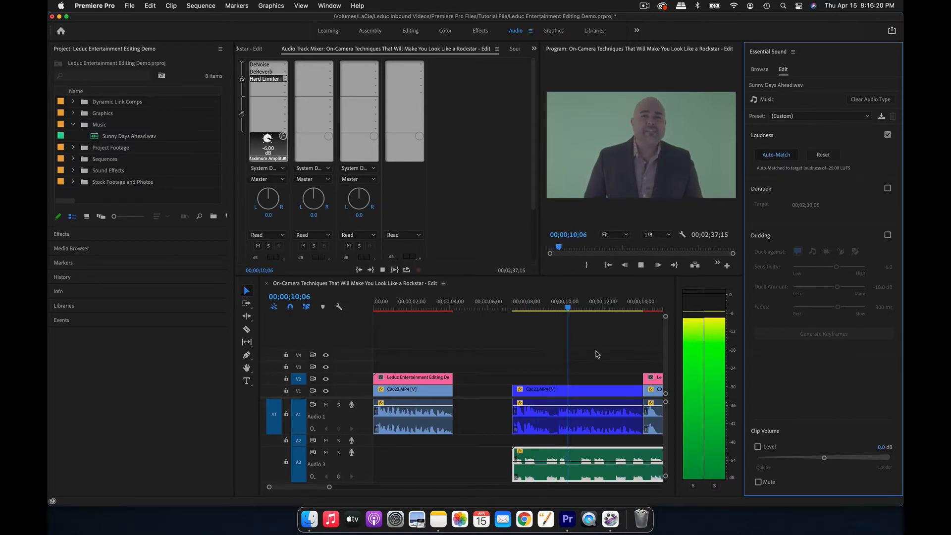
Turn on Ducking against dialogue for the music clip, generate its keyframes, and play back from 00;00;06;25.
{"action": "key", "text": "minus"}
{"action": "key", "text": "minus"}
{"action": "key", "text": "space"}
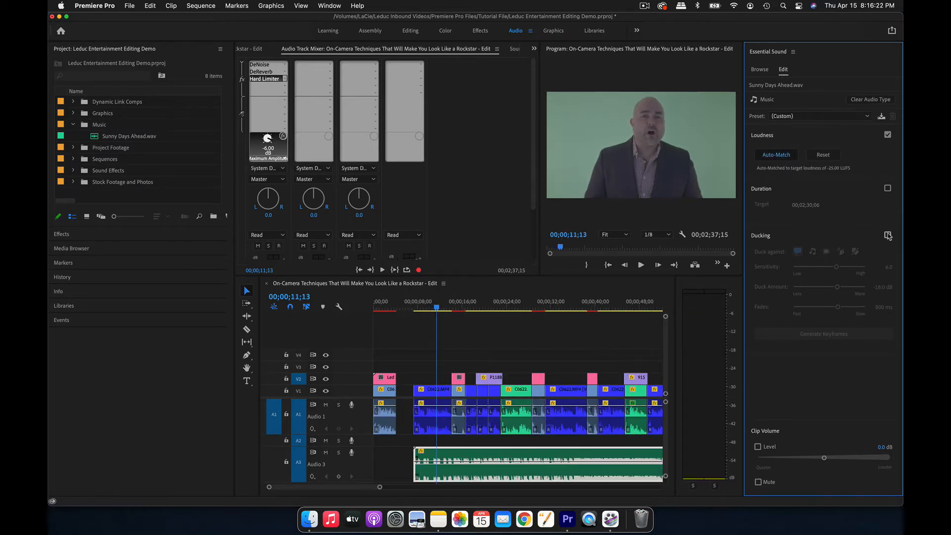
{"action": "left_click", "coordinate": [888, 236]}
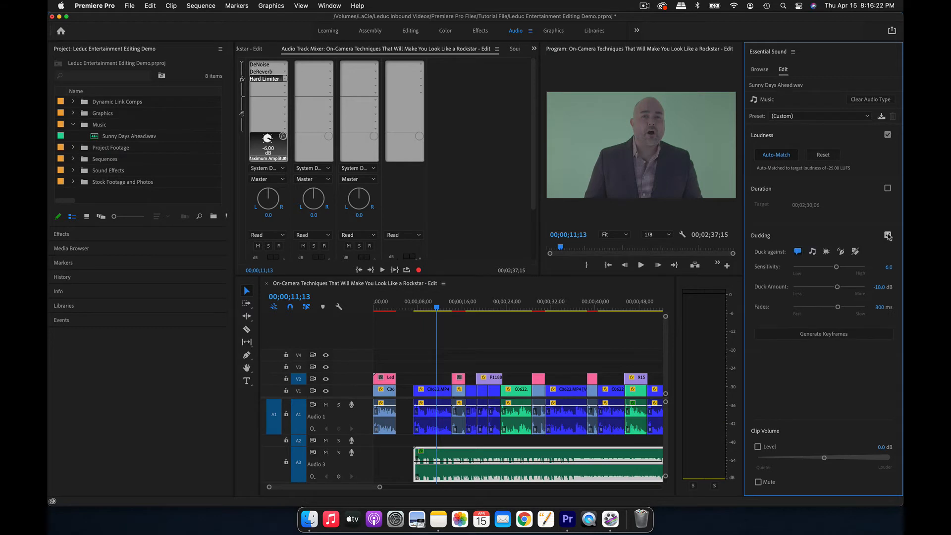
{"action": "left_click", "coordinate": [798, 336]}
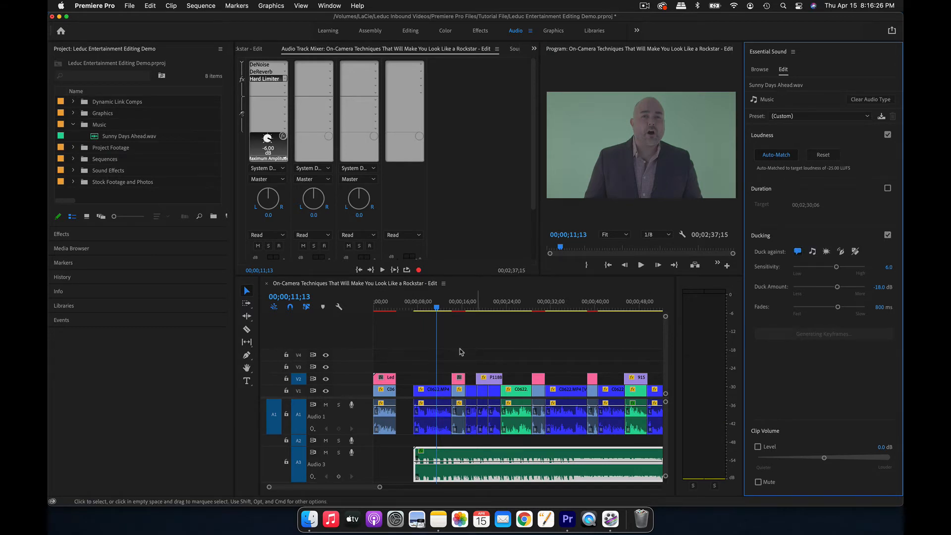
{"action": "left_click", "coordinate": [414, 302]}
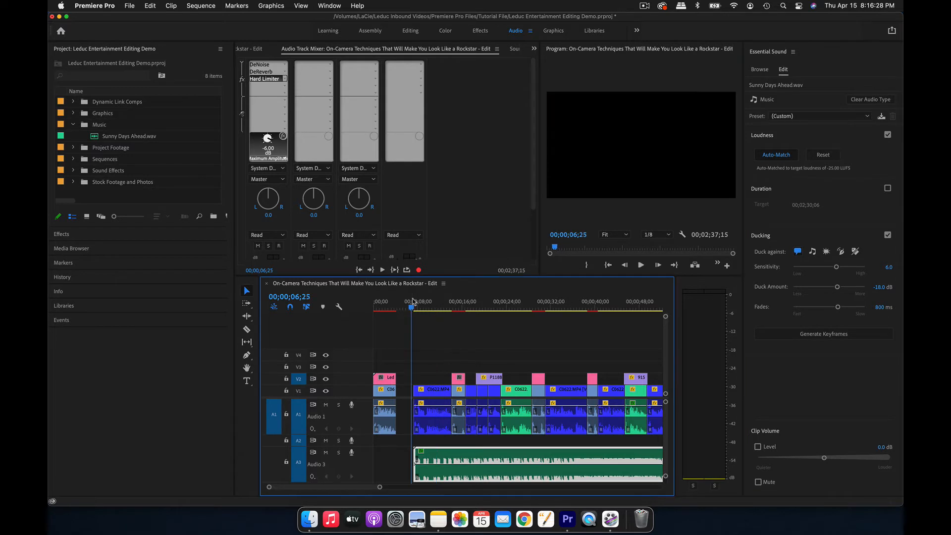
{"action": "key", "text": "space"}
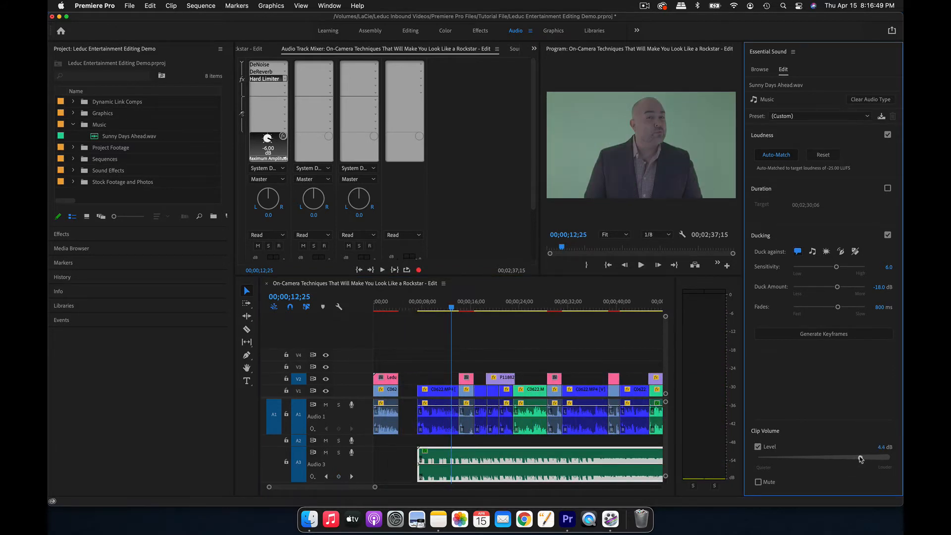
Raise the music clip's volume level to 6.0 dB while playing the sequence to check it against the dialogue.
{"action": "key", "text": "space"}
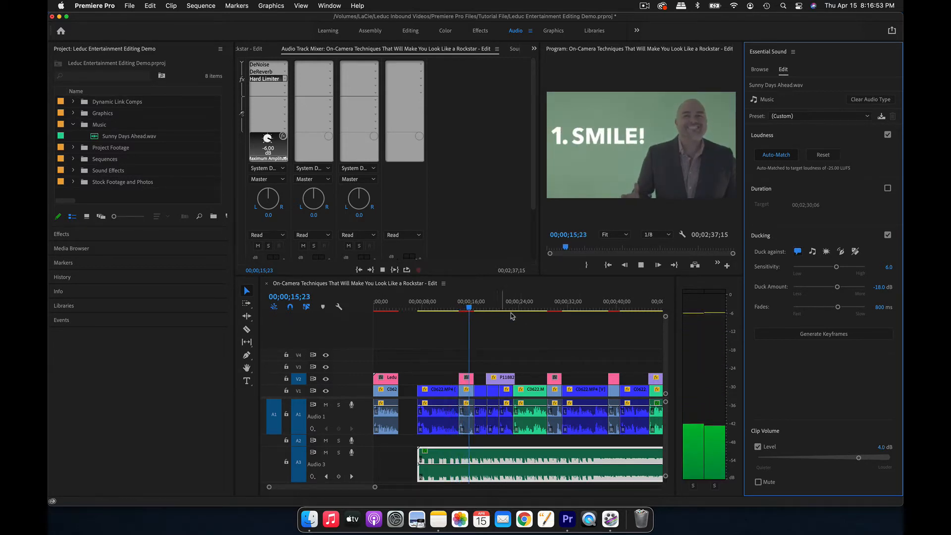
{"action": "key", "text": "space"}
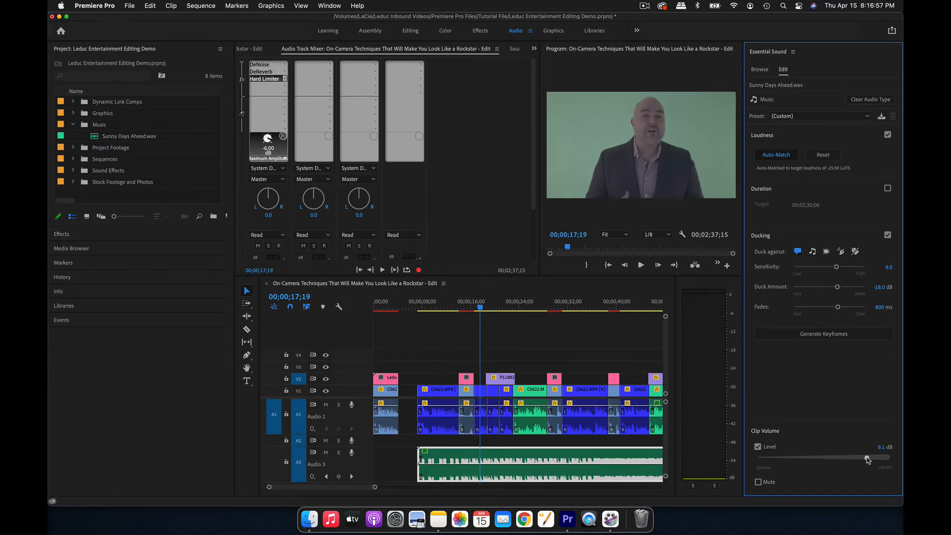
{"action": "key", "text": "space"}
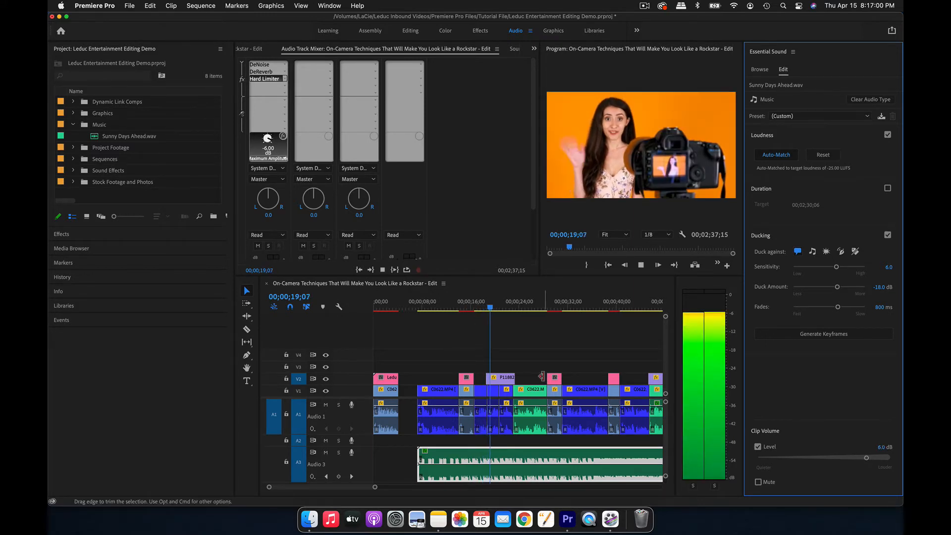
{"action": "key", "text": "minus"}
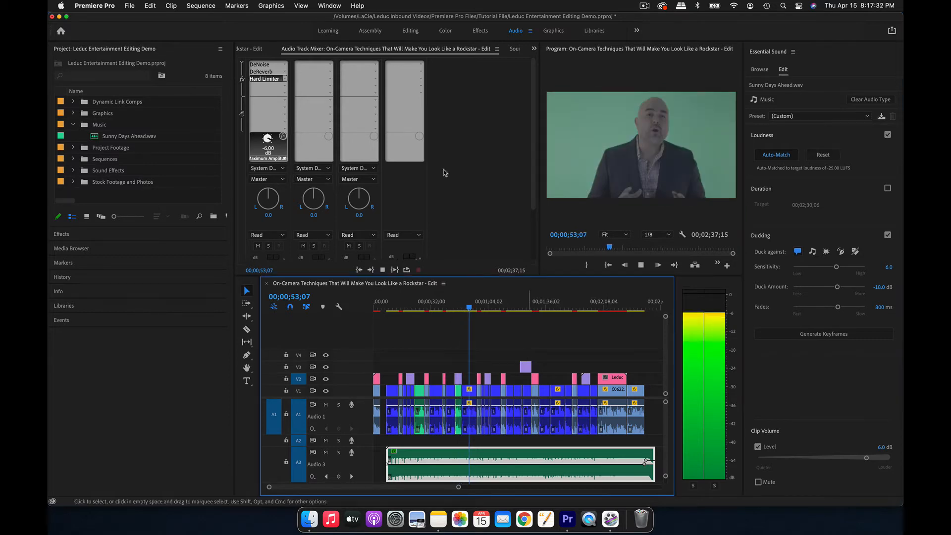
{"action": "key", "text": "space"}
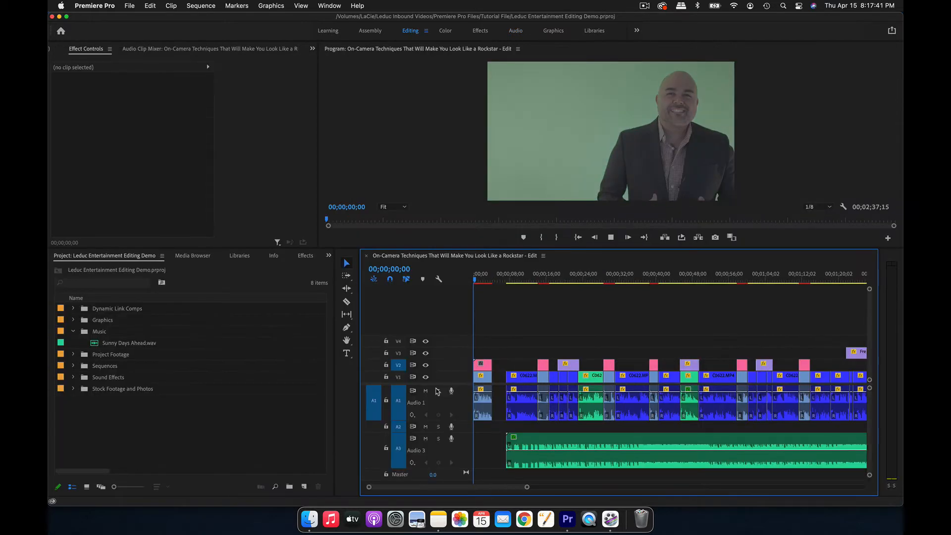
Solo audio track A1 and listen to the opening dialogue from the start of the sequence.
{"action": "key", "text": "="}
{"action": "key", "text": "="}
{"action": "key", "text": "="}
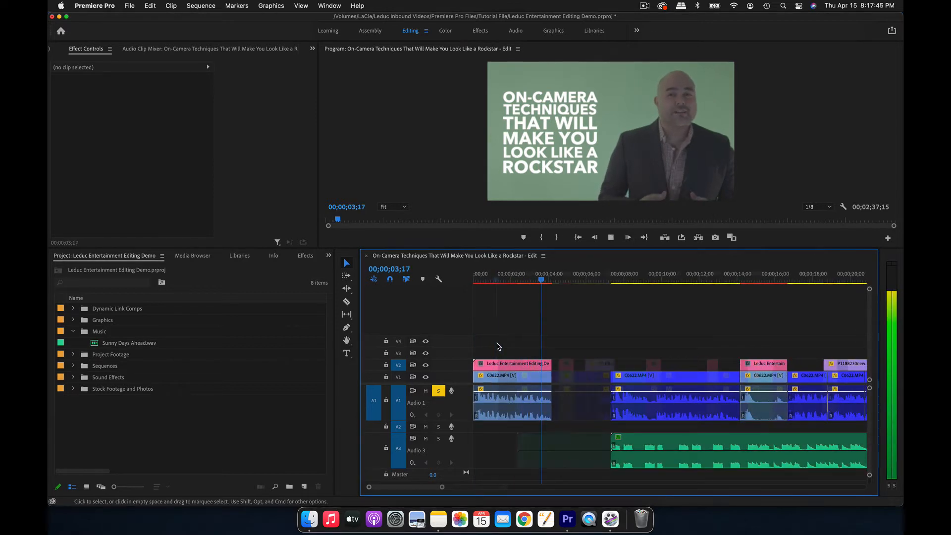
{"action": "key", "text": "space"}
Select all the dialogue clips on track A1 and send them to Adobe Audition for editing.
{"action": "key", "text": "minus"}
{"action": "key", "text": "minus"}
{"action": "key", "text": "minus"}
{"action": "key", "text": "minus"}
{"action": "left_click_drag", "start_coordinate": [603, 416], "coordinate": [446, 407]}
{"action": "key", "text": "="}
{"action": "key", "text": "="}
{"action": "key", "text": "="}
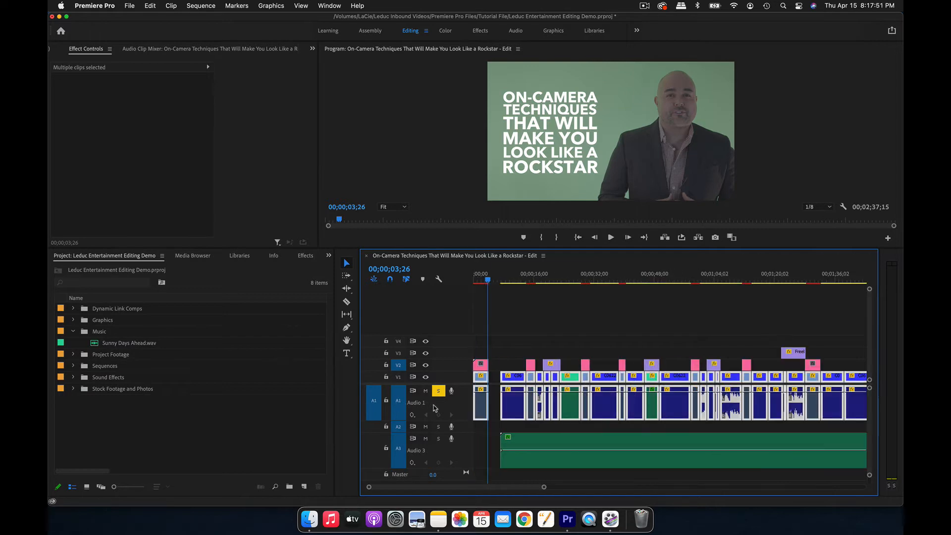
{"action": "left_click_drag", "start_coordinate": [654, 410], "coordinate": [459, 404]}
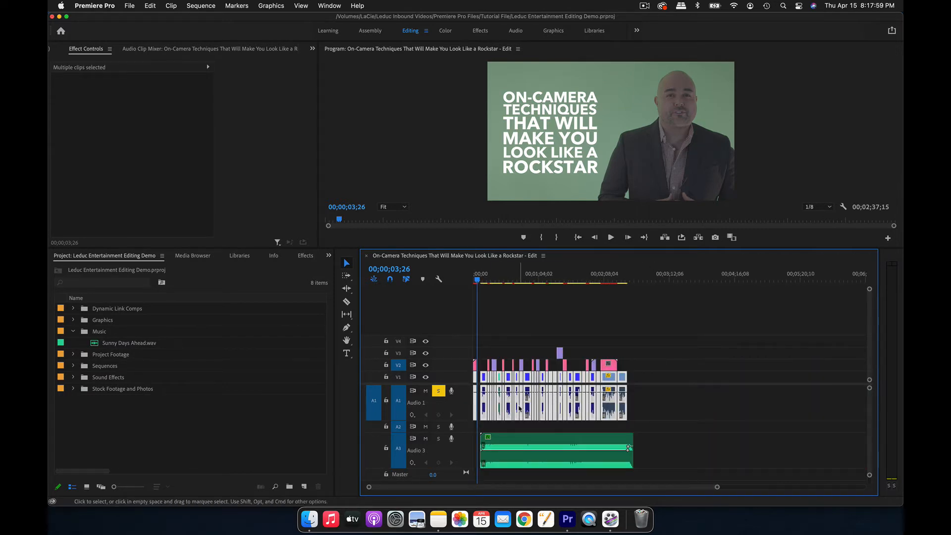
{"action": "right_click", "coordinate": [519, 397]}
{"action": "left_click", "coordinate": [573, 93]}
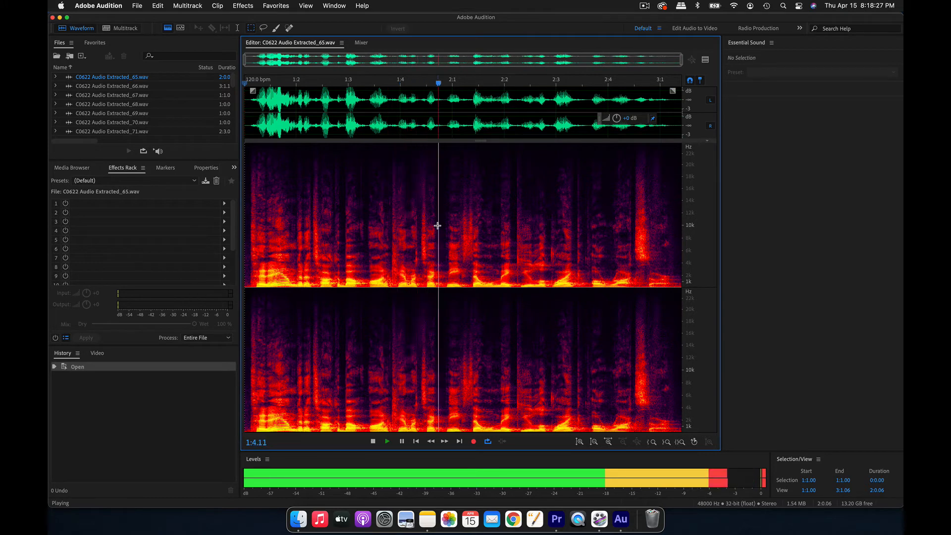
Locate the mouth click at 1:3.11 in C0622 Audio Extracted_65.wav, auto-heal it across the spectrum, and play back the result.
{"action": "key", "text": "space"}
{"action": "left_click", "coordinate": [349, 240]}
{"action": "scroll", "coordinate": [414, 256], "scroll_direction": "up", "scroll_amount": 3}
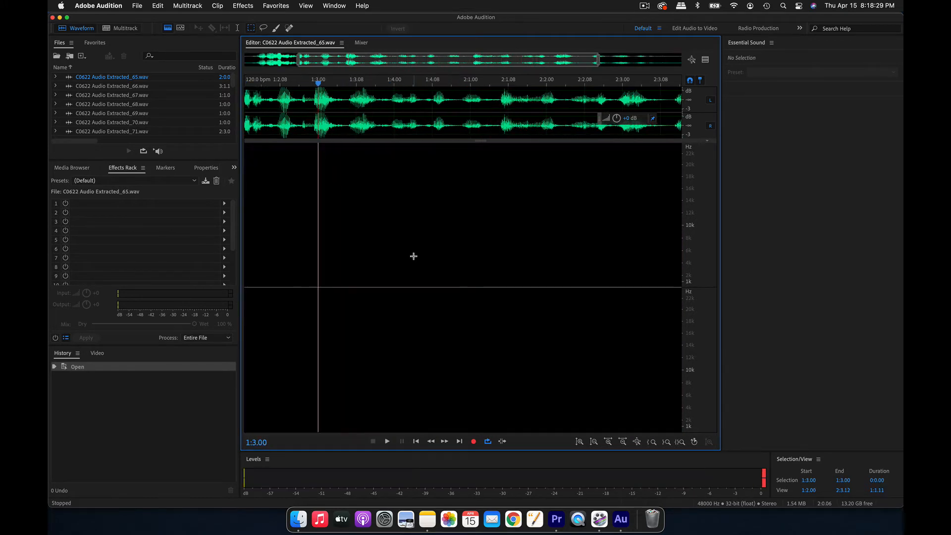
{"action": "key", "text": "space"}
{"action": "key", "text": "space"}
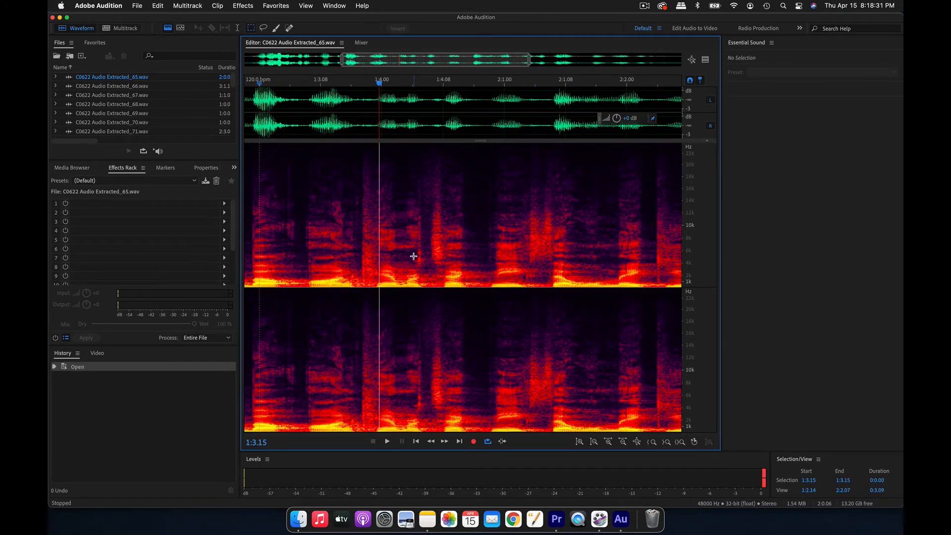
{"action": "left_click_drag", "start_coordinate": [314, 83], "coordinate": [350, 98]}
{"action": "left_click_drag", "start_coordinate": [349, 181], "coordinate": [357, 310]}
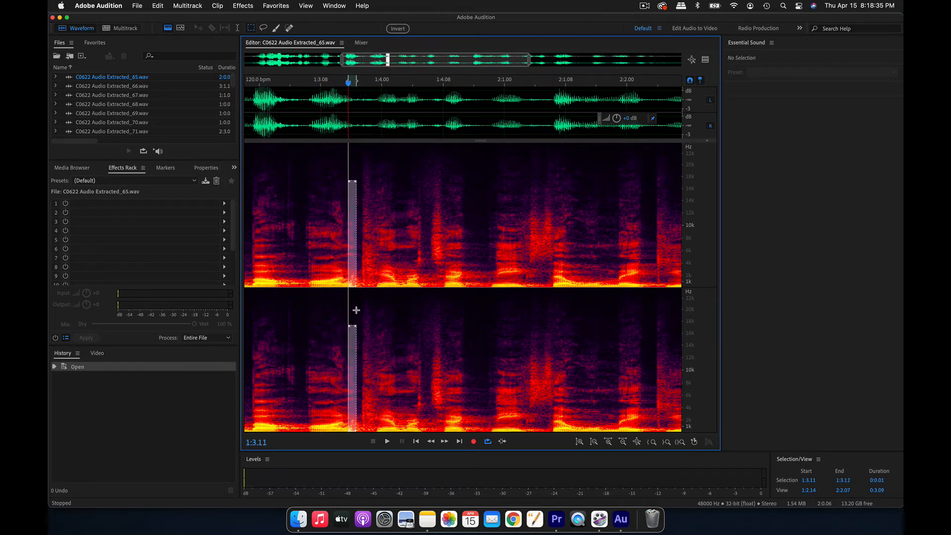
{"action": "key", "text": "super+u"}
{"action": "left_click", "coordinate": [296, 178]}
{"action": "key", "text": "space"}
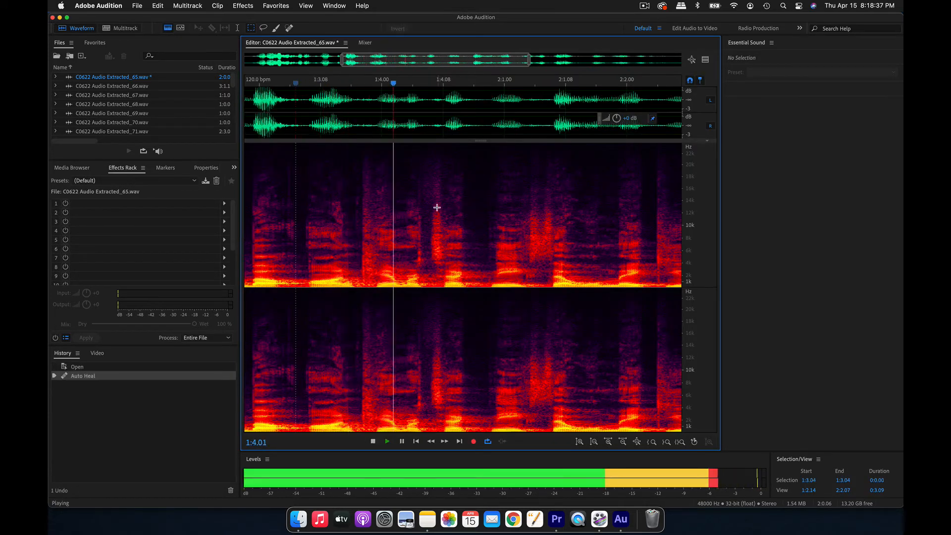
Auto-heal the noise between 1:4.04 and 1:4.05, leaving out the lowest frequencies, and play it back.
{"action": "key", "text": "space"}
{"action": "left_click_drag", "start_coordinate": [413, 156], "coordinate": [431, 414]}
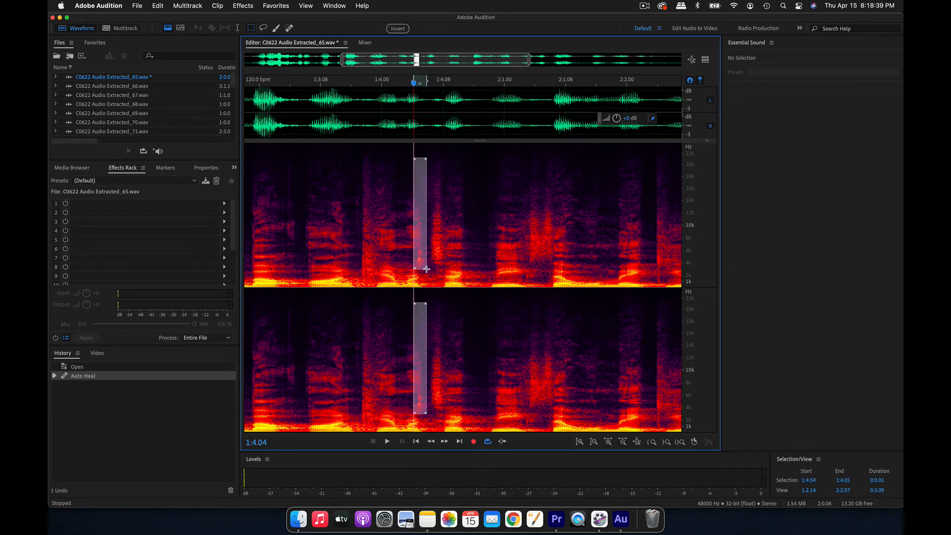
{"action": "key", "text": "super+u"}
{"action": "left_click", "coordinate": [364, 173]}
{"action": "key", "text": "space"}
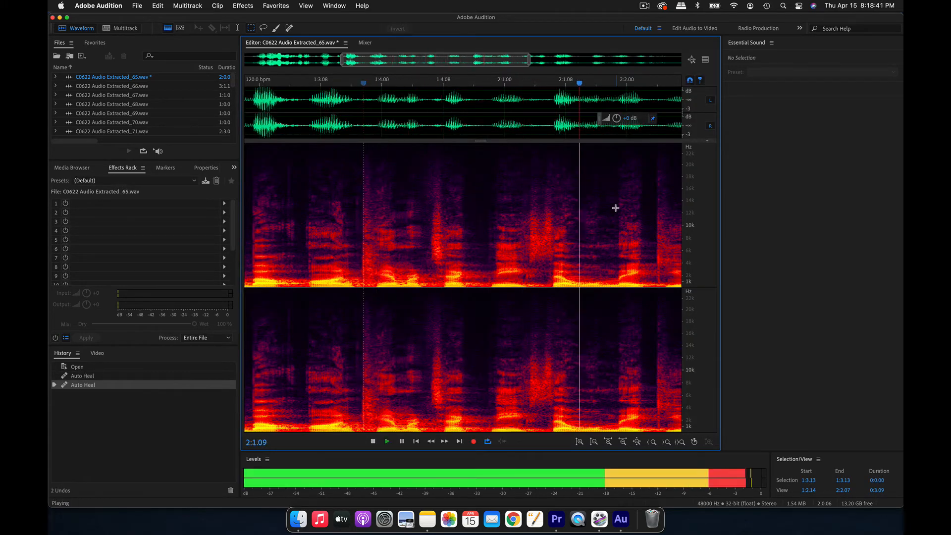
Apply Auto Heal Selection to the noise between 2:3.08 and 2:3.10 above the low frequencies.
{"action": "key", "text": "space"}
{"action": "left_click_drag", "start_coordinate": [447, 167], "coordinate": [468, 267]}
{"action": "left_click", "coordinate": [243, 5]}
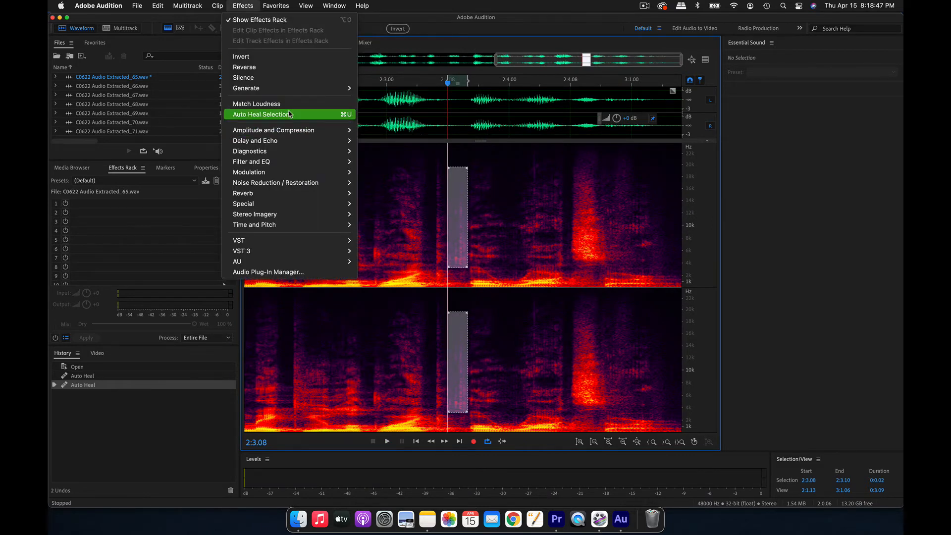
{"action": "left_click", "coordinate": [456, 169]}
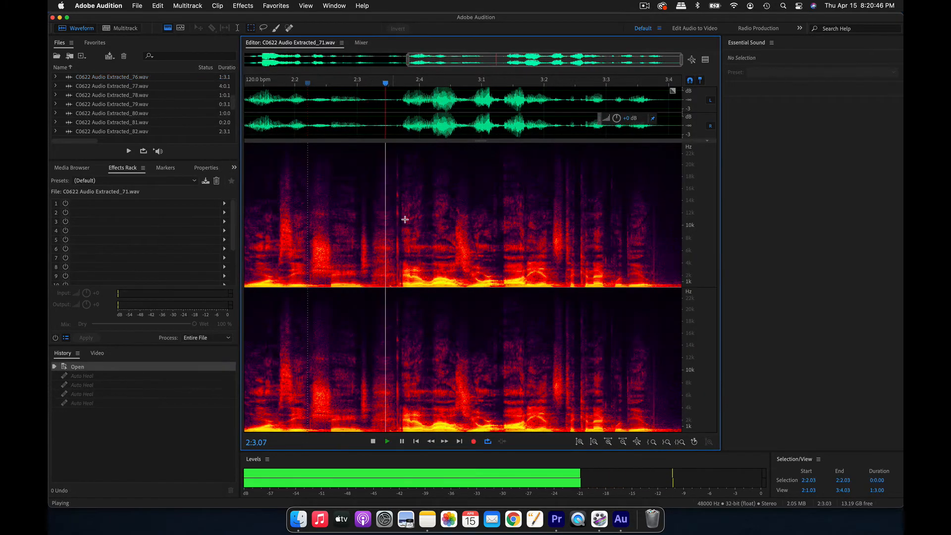
Auto-heal the full-height click between 2:3.09 and 2:3.11 in C0622 Audio Extracted_71.wav and play it back.
{"action": "key", "text": "space"}
{"action": "left_click_drag", "start_coordinate": [393, 146], "coordinate": [401, 315]}
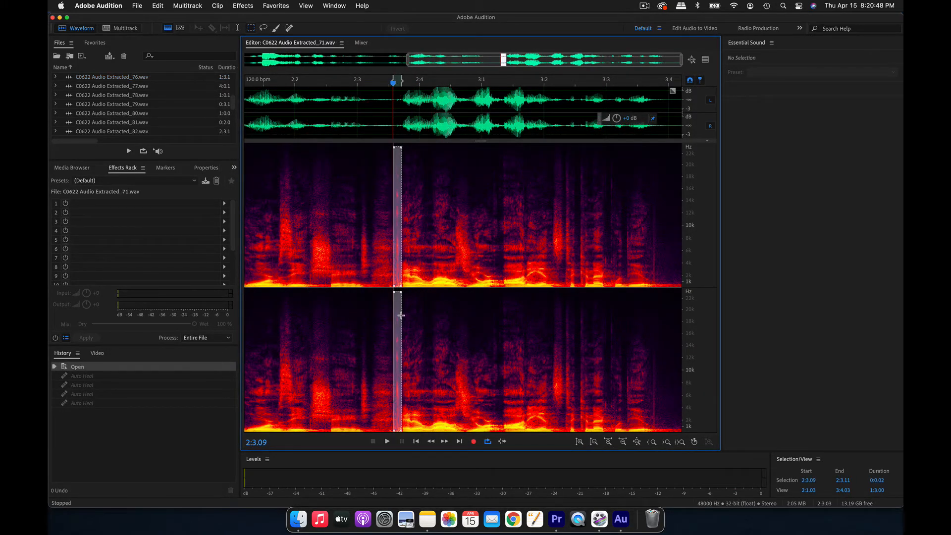
{"action": "key", "text": "super+u"}
{"action": "left_click", "coordinate": [340, 193]}
{"action": "key", "text": "space"}
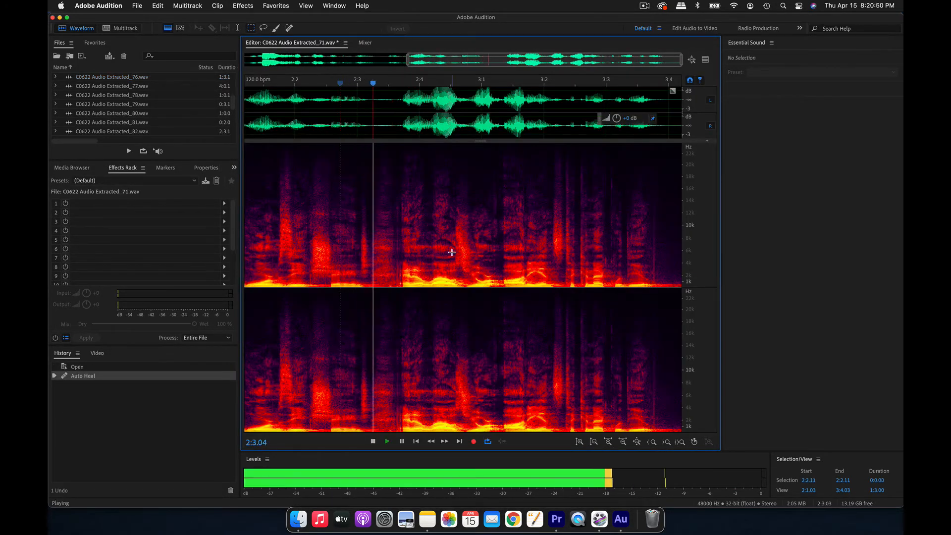
Expand the spectrogram's low frequencies, auto-heal the low-frequency noise between 2:3.08 and 2:3.09, and play it back.
{"action": "key", "text": "space"}
{"action": "scroll", "coordinate": [452, 252], "scroll_direction": "up", "scroll_amount": 5}
{"action": "scroll", "coordinate": [380, 267], "scroll_direction": "up", "scroll_amount": 4}
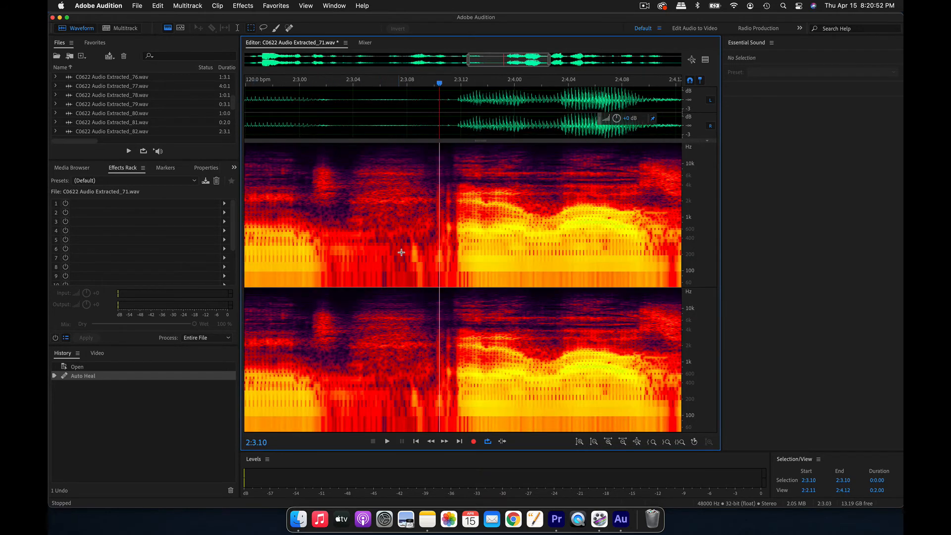
{"action": "left_click_drag", "start_coordinate": [407, 230], "coordinate": [426, 316]}
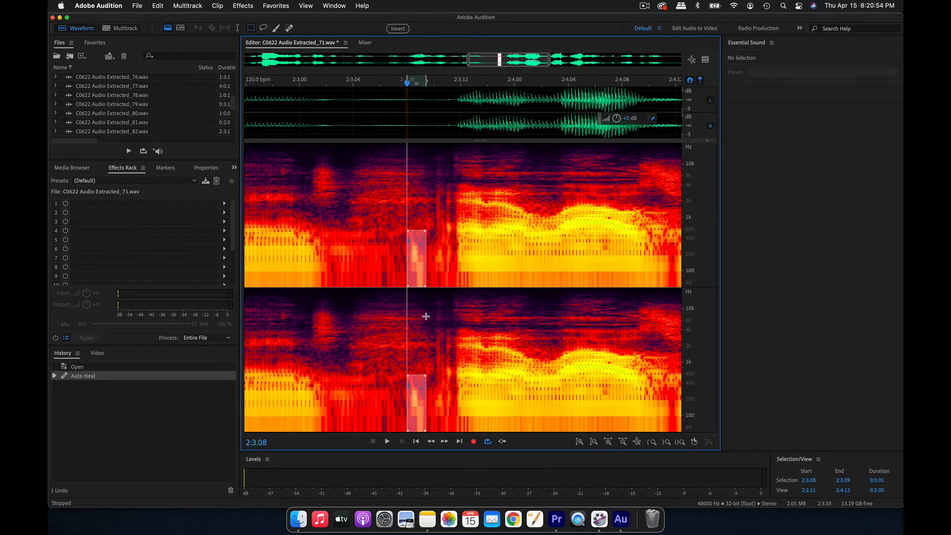
{"action": "key", "text": "super+u"}
{"action": "left_click", "coordinate": [333, 238]}
{"action": "key", "text": "space"}
{"action": "key", "text": "space"}
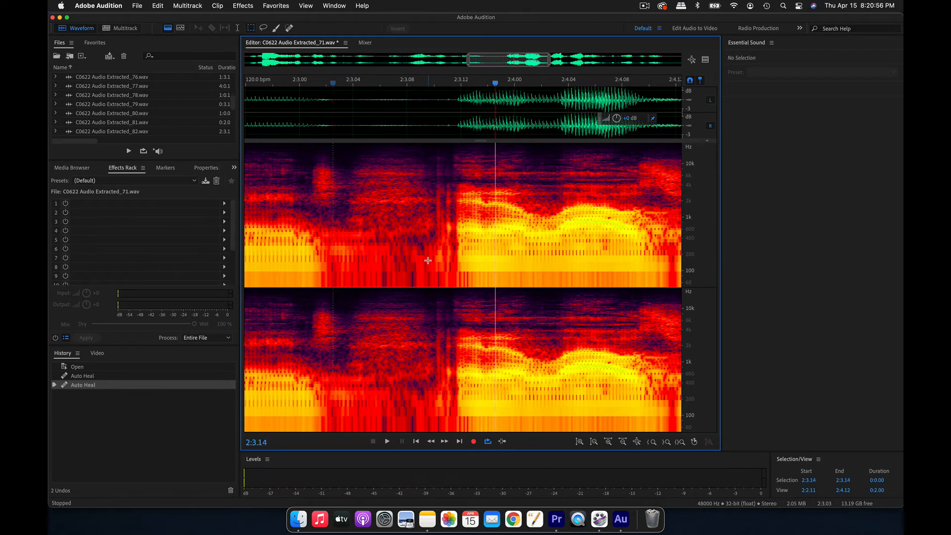
Auto-heal the remaining noise across all frequencies between 2:3.09 and 2:3.11 and play back the repaired passage.
{"action": "left_click_drag", "start_coordinate": [433, 146], "coordinate": [450, 308]}
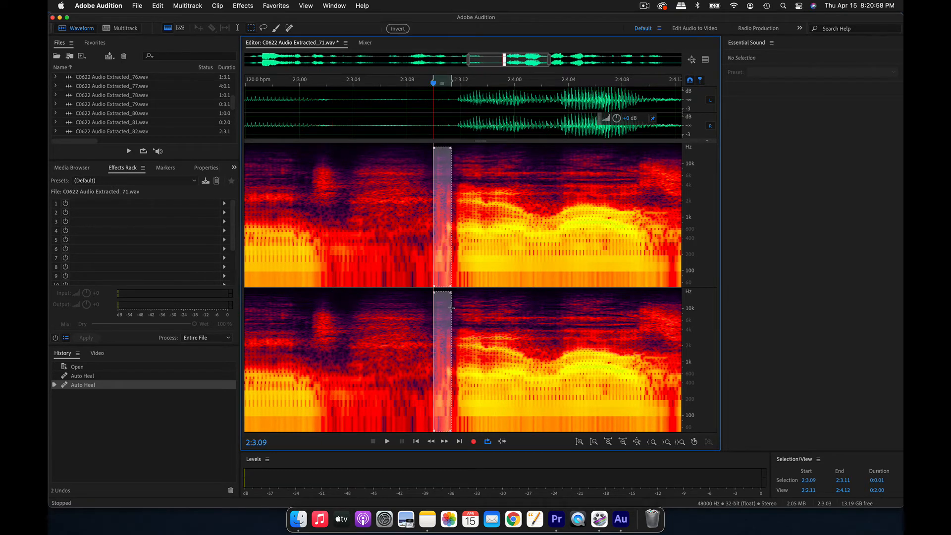
{"action": "key", "text": "super+u"}
{"action": "left_click", "coordinate": [359, 229]}
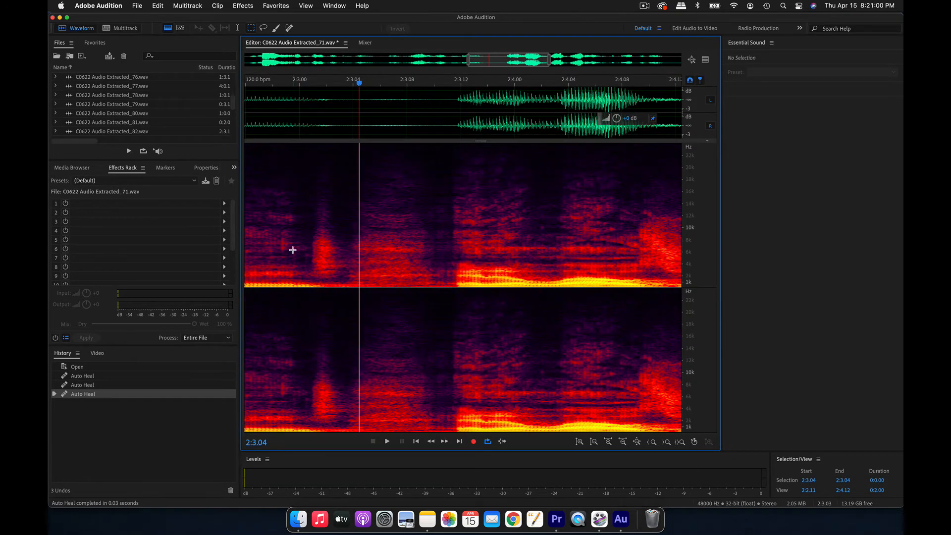
{"action": "left_click", "coordinate": [293, 250]}
{"action": "key", "text": "space"}
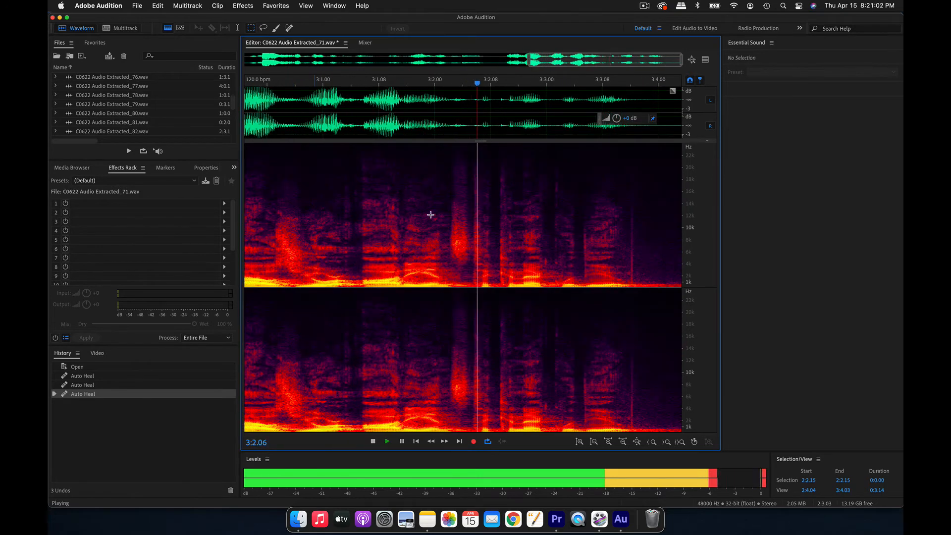
Auto-heal the noises around 3:3.00, mark the small patch at 3:2.15, and play the passage.
{"action": "key", "text": "space"}
{"action": "left_click_drag", "start_coordinate": [556, 160], "coordinate": [566, 264]}
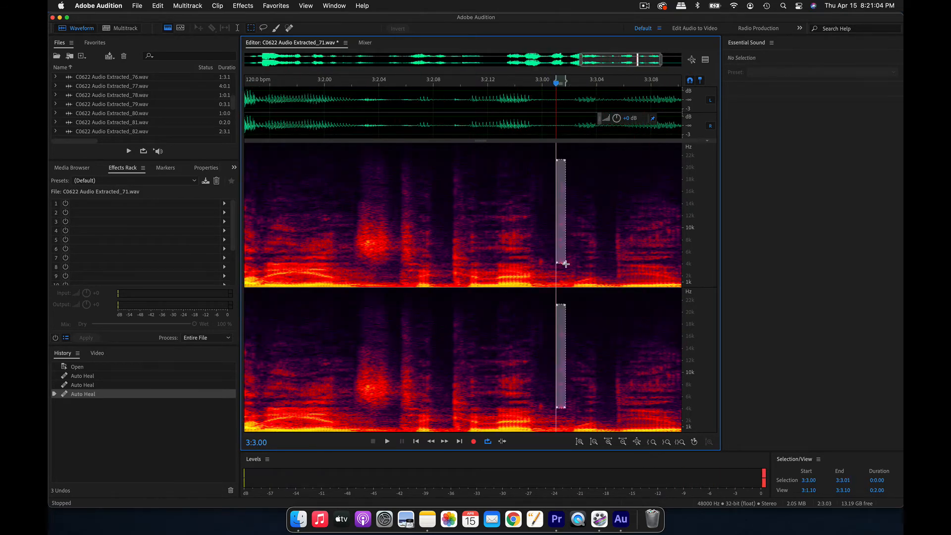
{"action": "key", "text": "super+u"}
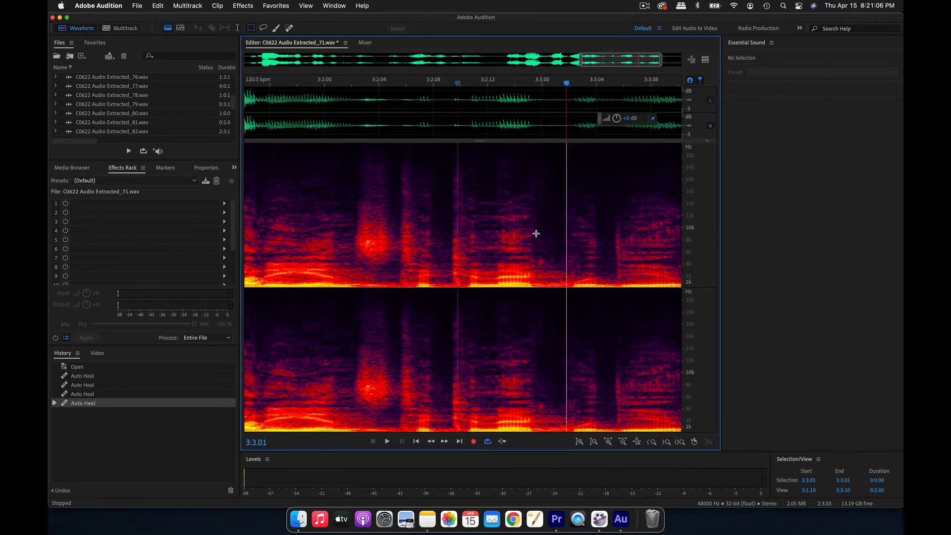
{"action": "left_click", "coordinate": [520, 215]}
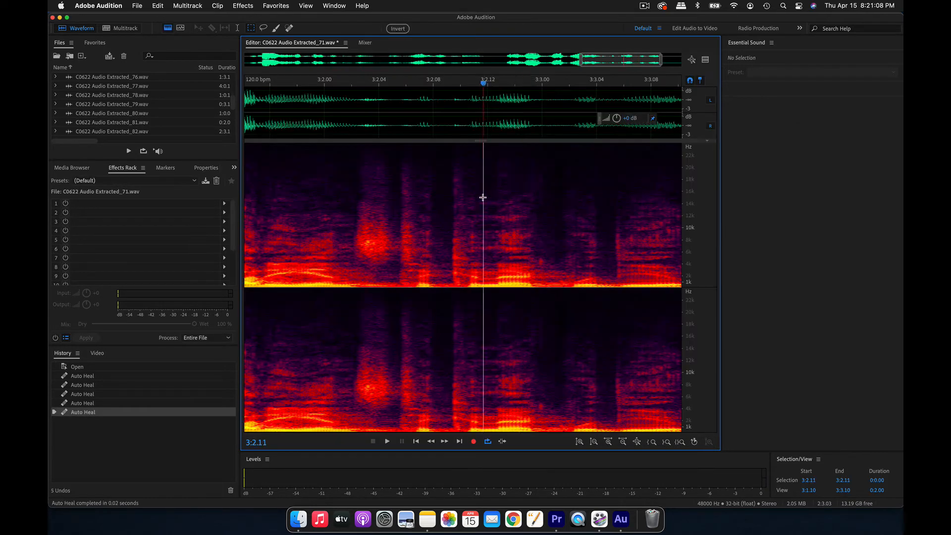
{"action": "left_click_drag", "start_coordinate": [539, 254], "coordinate": [543, 271]}
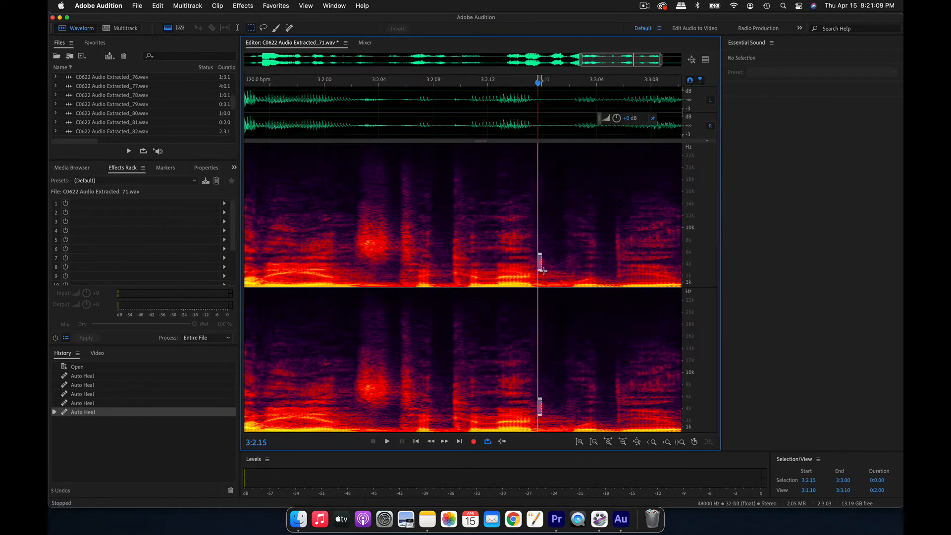
{"action": "left_click", "coordinate": [433, 208]}
{"action": "key", "text": "space"}
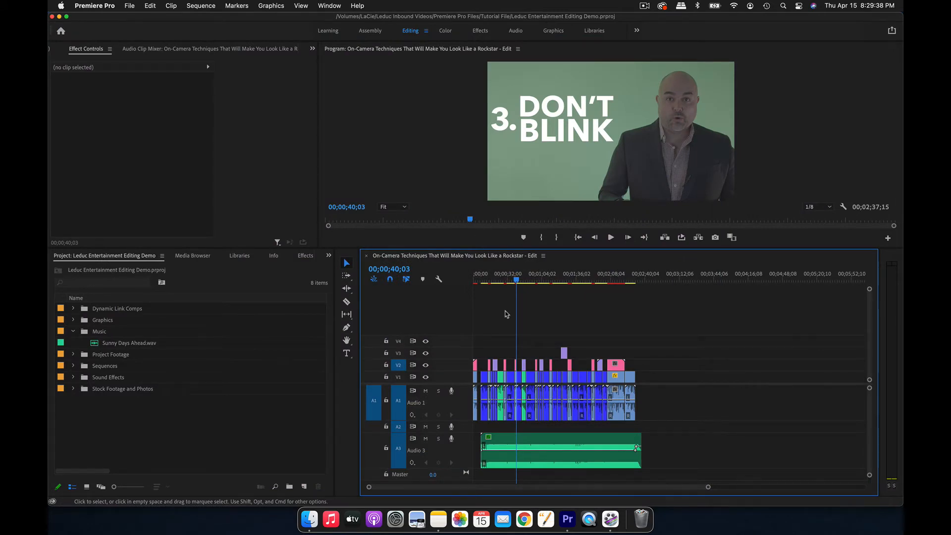
Add the Whip slide transition to the start of the P1188230new.mov B-roll clip on V2, at about 00;00;18;18.
{"action": "scroll", "coordinate": [506, 314], "scroll_direction": "up", "scroll_amount": 8}
{"action": "scroll", "coordinate": [506, 313], "scroll_direction": "left", "scroll_amount": 5}
{"action": "scroll", "coordinate": [506, 312], "scroll_direction": "down", "scroll_amount": 4}
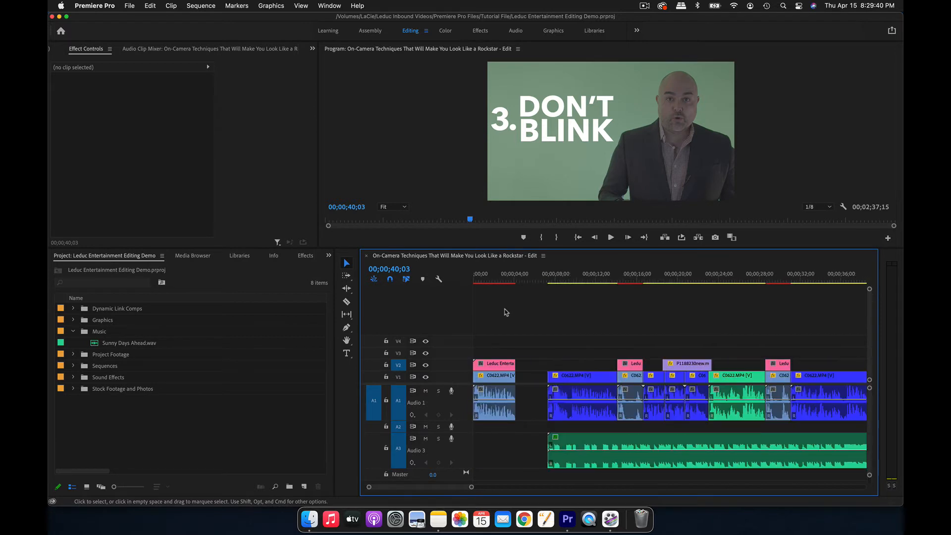
{"action": "scroll", "coordinate": [505, 313], "scroll_direction": "down", "scroll_amount": 5}
{"action": "key", "text": "shift+7"}
{"action": "left_click", "coordinate": [55, 329]}
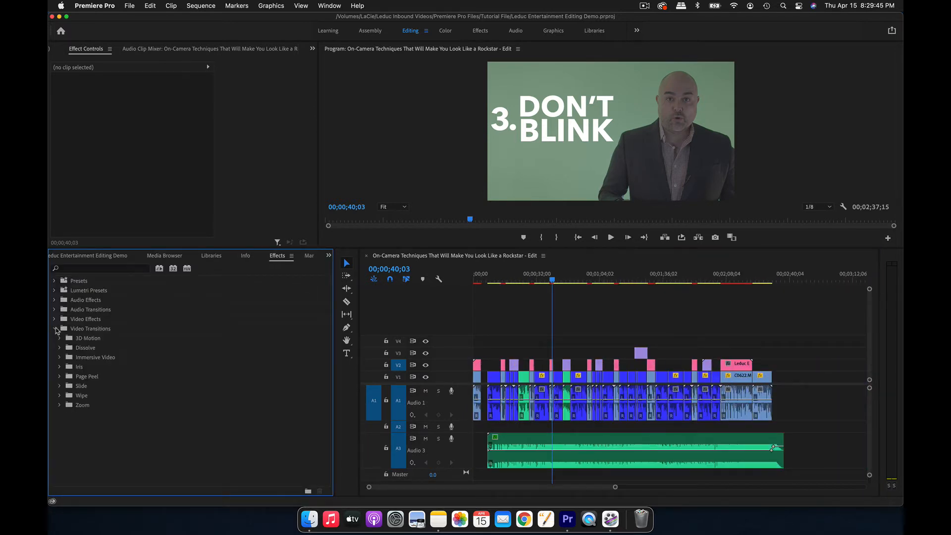
{"action": "left_click", "coordinate": [59, 386]}
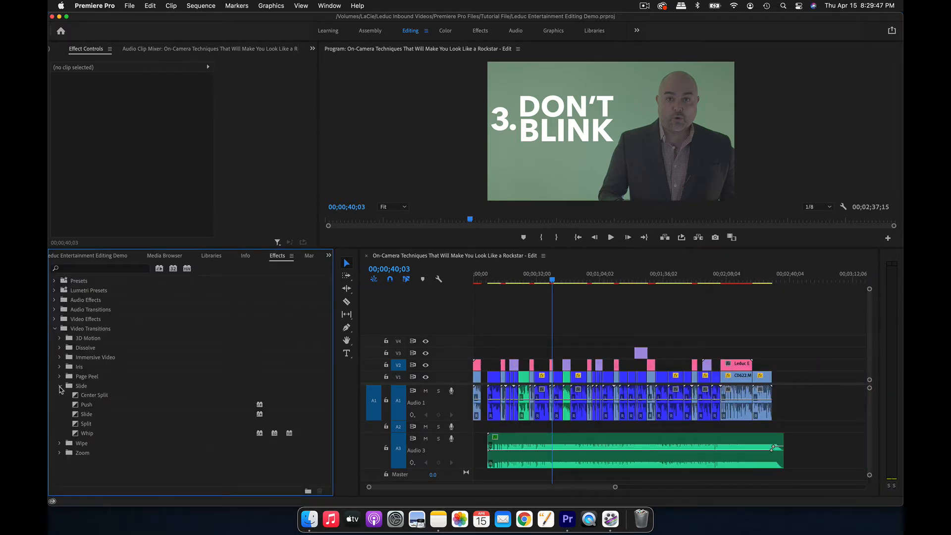
{"action": "left_click", "coordinate": [75, 434]}
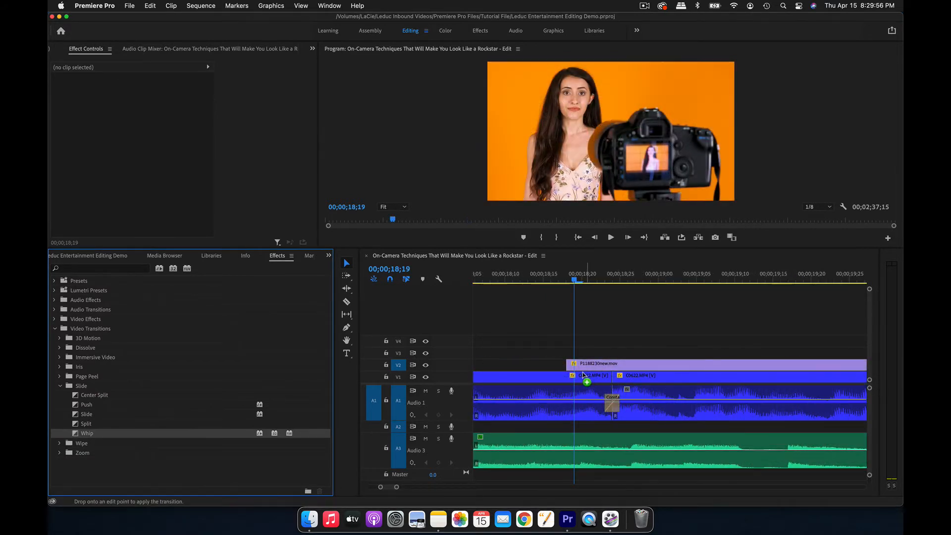
Shorten the Whip transition at the start of P1188230new.mov to 6 frames and play it back.
{"action": "left_click_drag", "start_coordinate": [787, 367], "coordinate": [610, 358]}
{"action": "key", "text": "space"}
{"action": "key", "text": "space"}
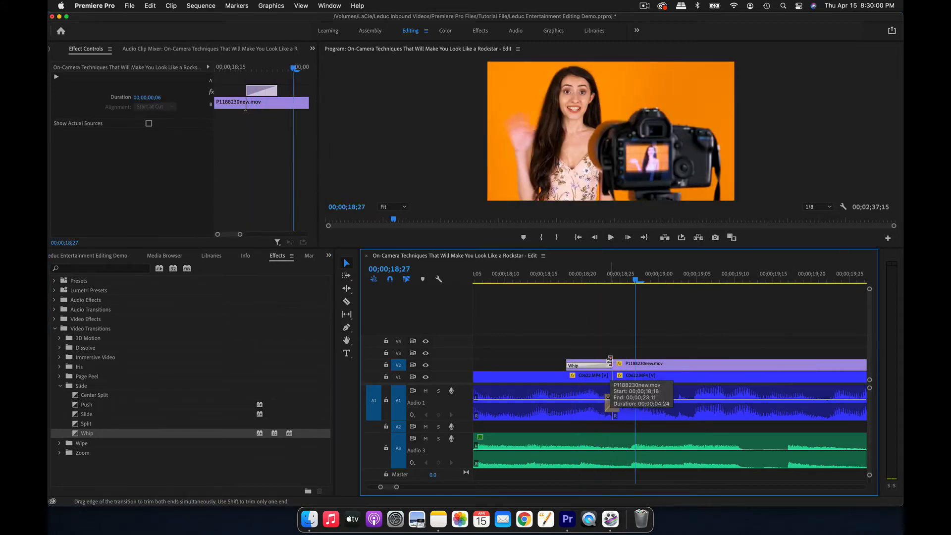
{"action": "left_click", "coordinate": [545, 276]}
{"action": "key", "text": "space"}
{"action": "scroll", "coordinate": [574, 362], "scroll_direction": "down", "scroll_amount": 3}
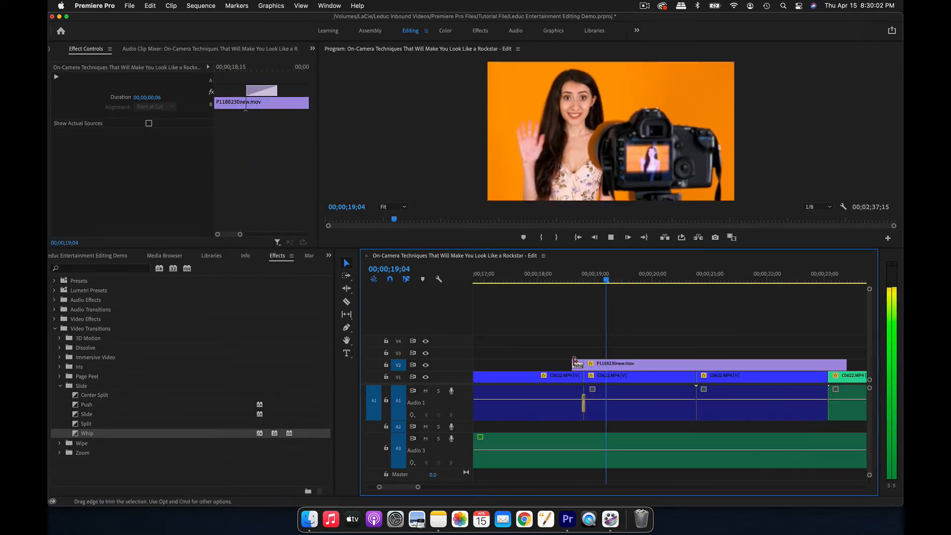
Copy the Whip transition to the end of P1188230new.mov and trim the clip so the transition begins at the V1 cut.
{"action": "left_click", "coordinate": [847, 362]}
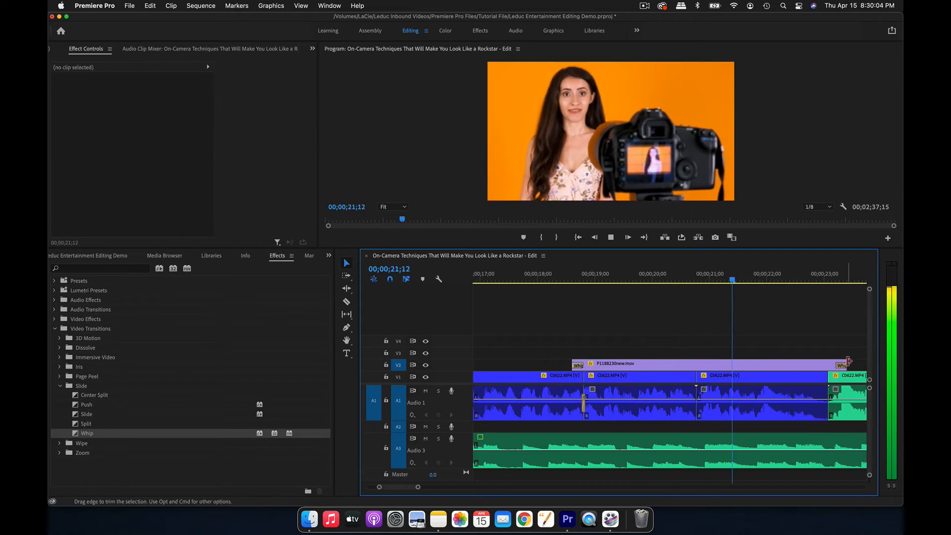
{"action": "key", "text": "space"}
{"action": "left_click_drag", "start_coordinate": [847, 362], "coordinate": [838, 361]}
{"action": "key", "text": "space"}
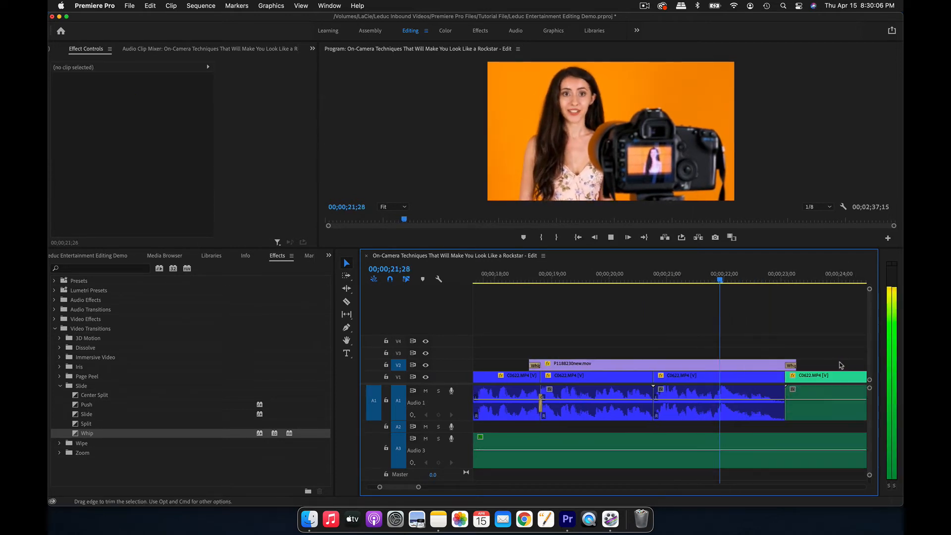
{"action": "key", "text": "backslash"}
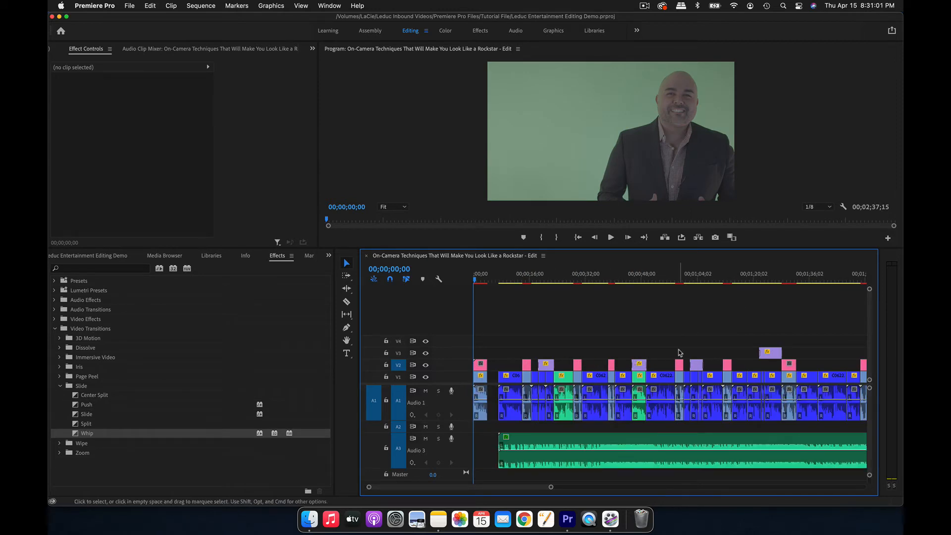
Place the playhead at 00;00;17;22 and expand the LaCie drive in the Media Browser.
{"action": "left_click", "coordinate": [535, 279]}
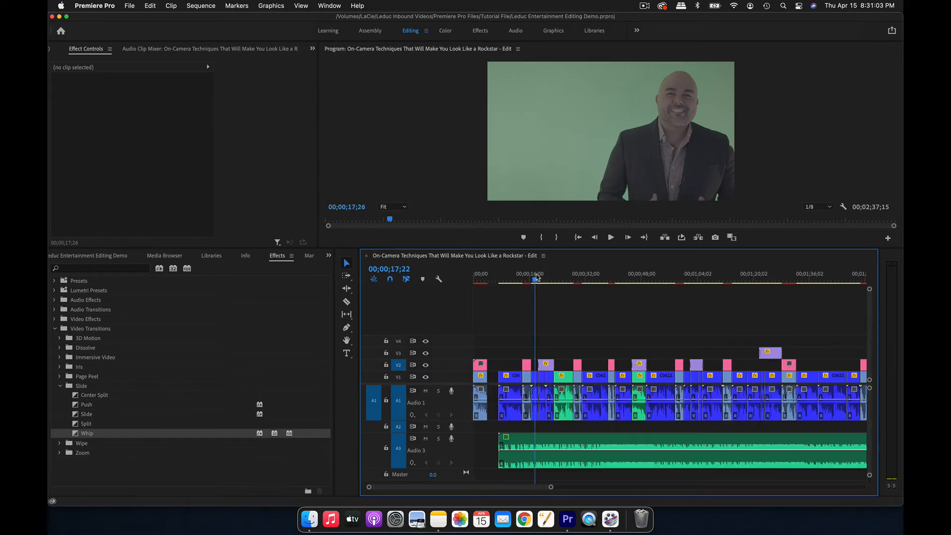
{"action": "key", "text": "shift+8"}
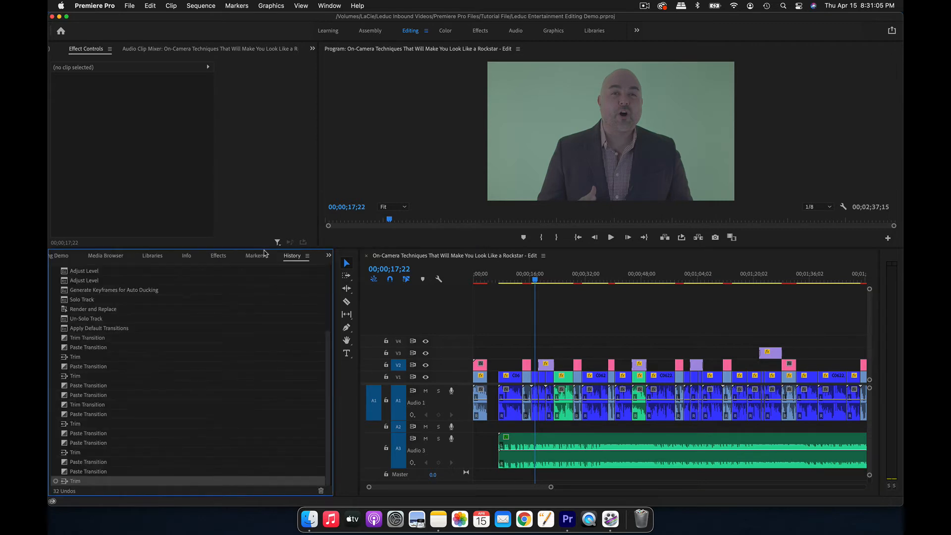
{"action": "left_click", "coordinate": [76, 260]}
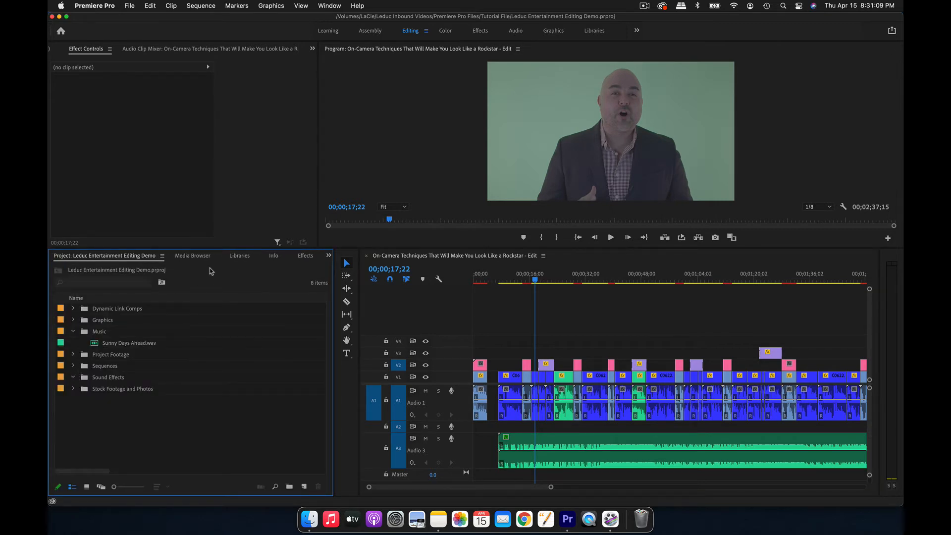
{"action": "left_click", "coordinate": [196, 257]}
{"action": "left_click", "coordinate": [68, 301]}
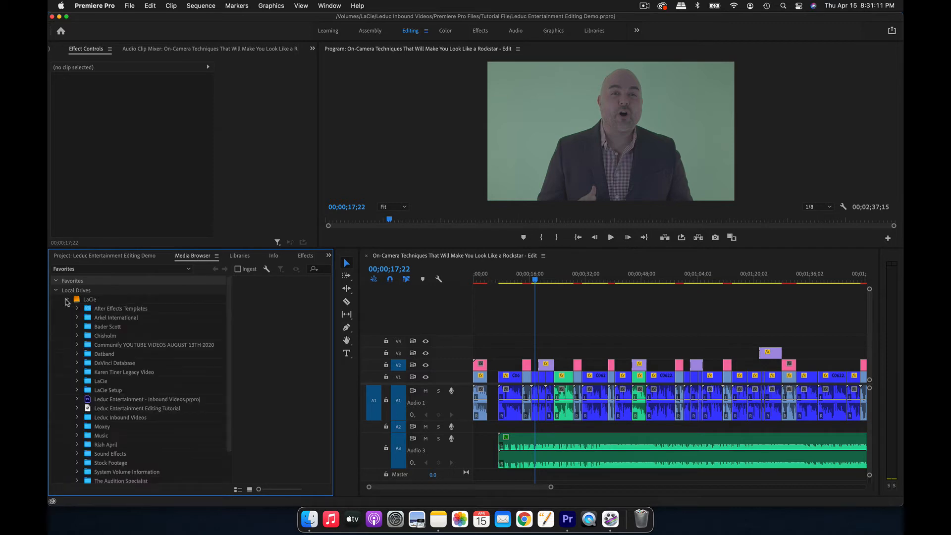
Open the Transitional Elements folder within Sound Effects and 1001 Sound Effects on the LaCie drive.
{"action": "scroll", "coordinate": [101, 396], "scroll_direction": "down", "scroll_amount": 3}
{"action": "left_click", "coordinate": [78, 417]}
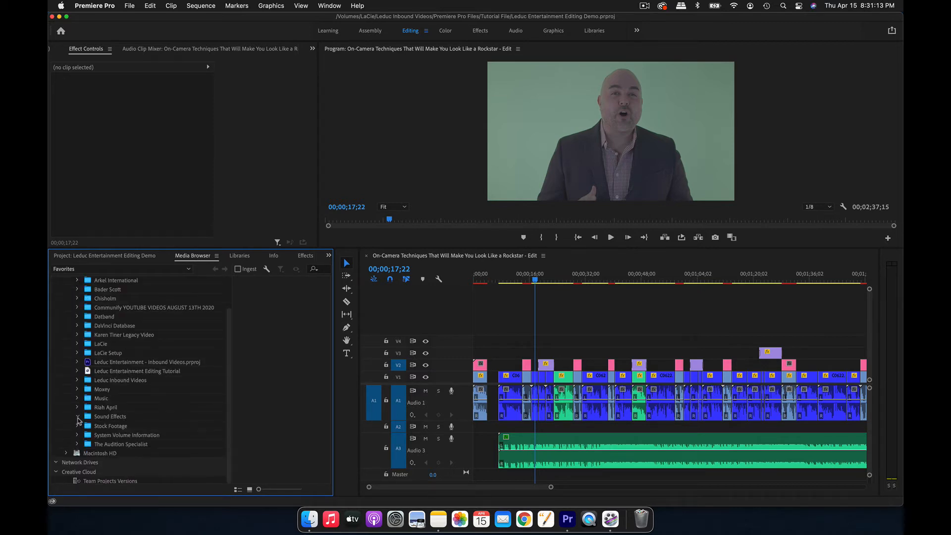
{"action": "scroll", "coordinate": [78, 420], "scroll_direction": "down", "scroll_amount": 3}
{"action": "left_click", "coordinate": [89, 371]}
{"action": "scroll", "coordinate": [86, 373], "scroll_direction": "down", "scroll_amount": 6}
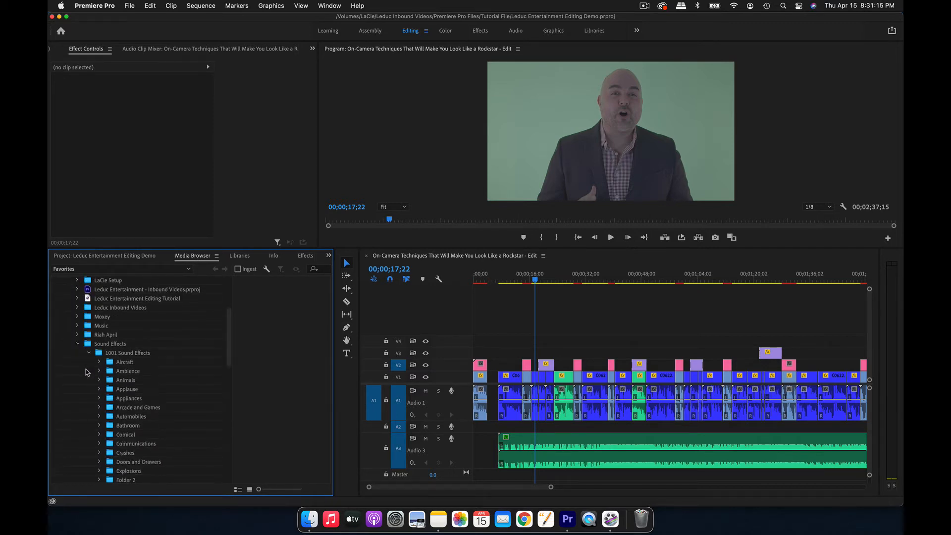
{"action": "scroll", "coordinate": [87, 374], "scroll_direction": "down", "scroll_amount": 8}
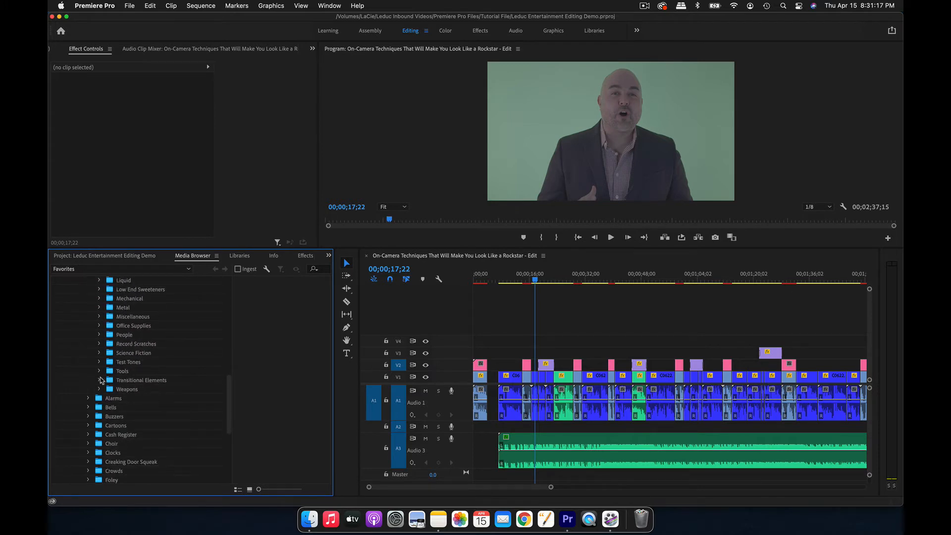
{"action": "left_click", "coordinate": [100, 381]}
{"action": "left_click", "coordinate": [122, 379]}
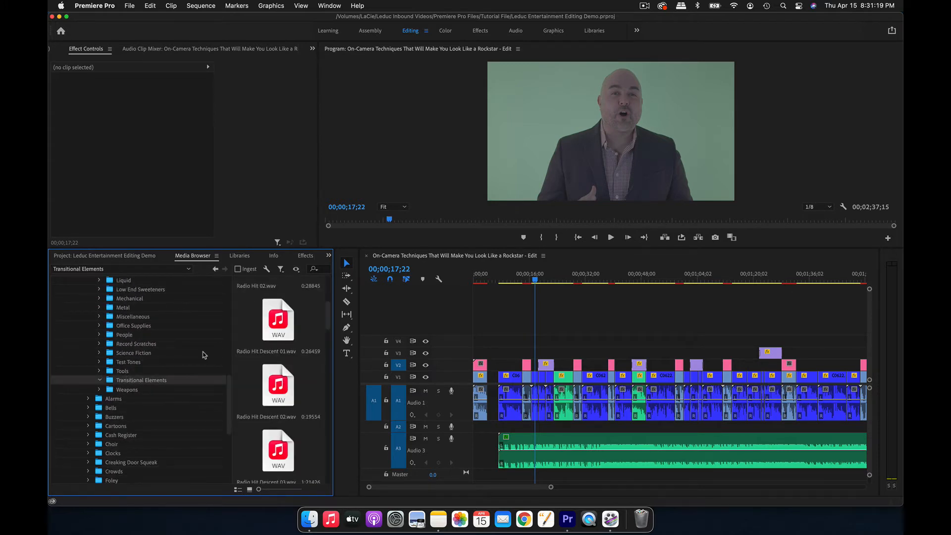
Import the six sound effects Whip 01.wav to Whip 06.wav and file them in the Sound Effects bin.
{"action": "scroll", "coordinate": [287, 399], "scroll_direction": "down", "scroll_amount": 10}
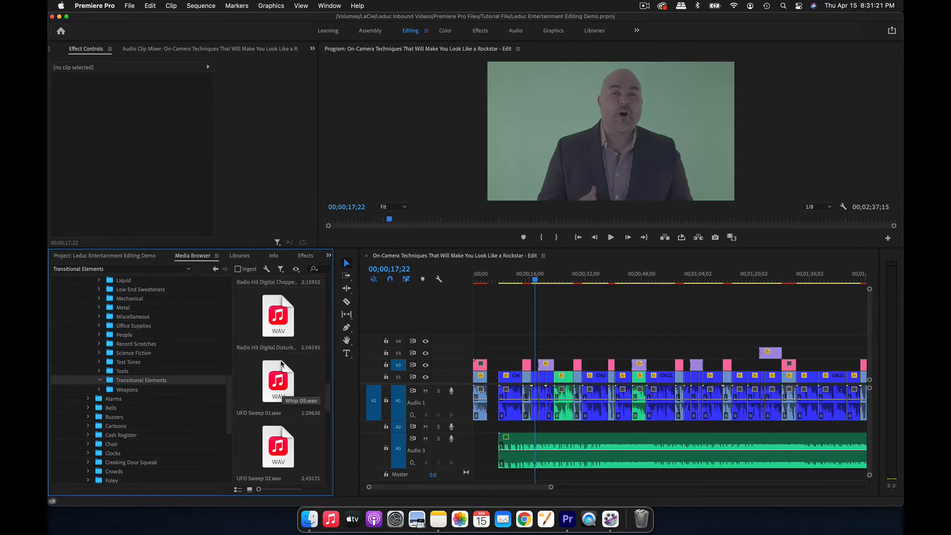
{"action": "key", "text": "super+a"}
{"action": "right_click", "coordinate": [287, 318]}
{"action": "left_click", "coordinate": [300, 335]}
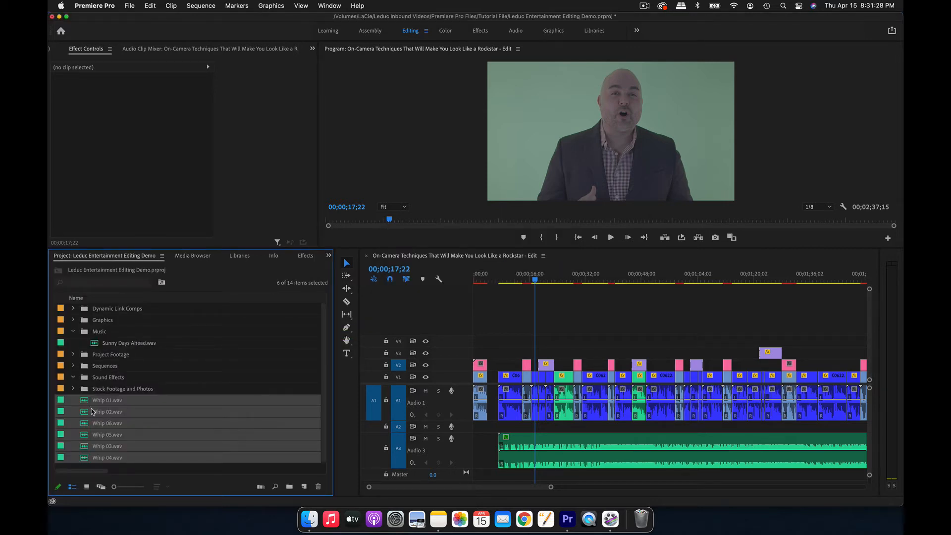
Audition the imported whip sounds, including Whip 02, Whip 05, Whip 03 and Whip 04.
{"action": "double_click", "coordinate": [94, 412]}
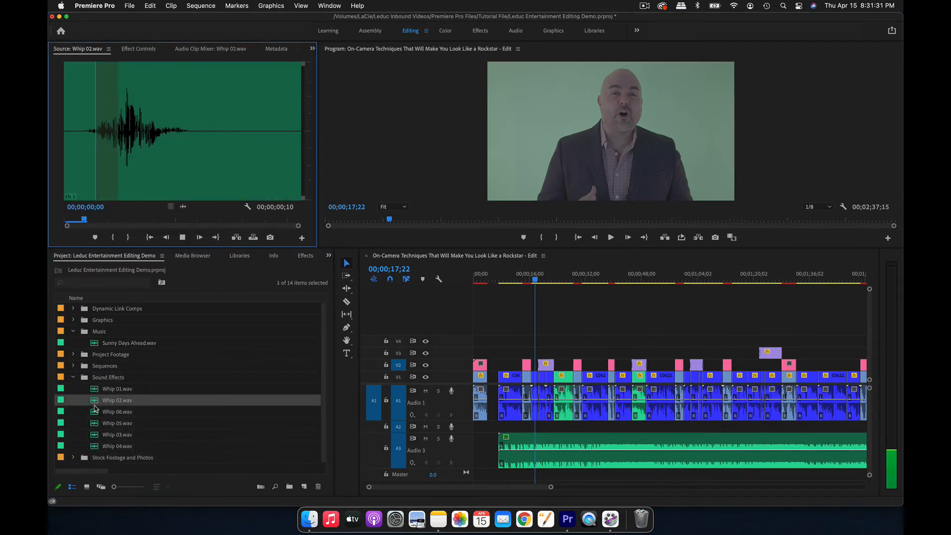
{"action": "double_click", "coordinate": [94, 423]}
{"action": "double_click", "coordinate": [94, 435]}
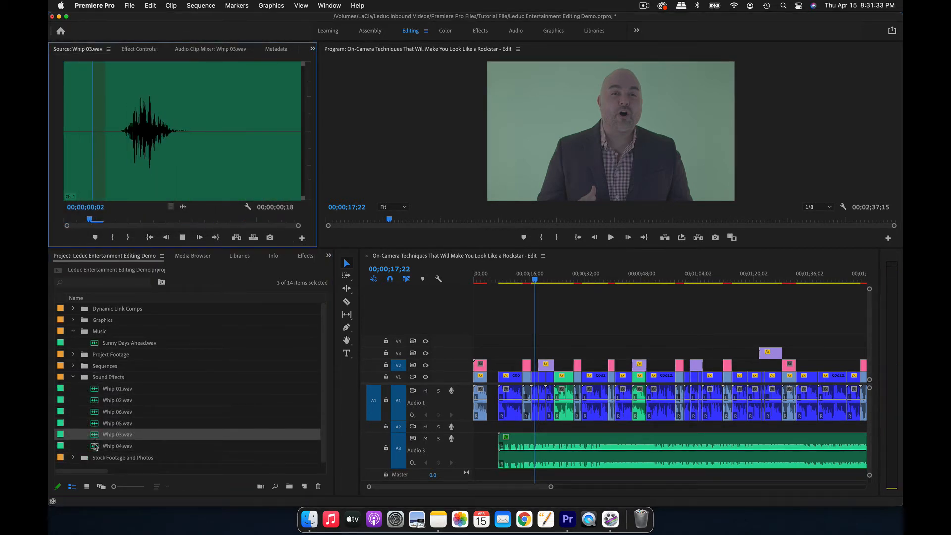
{"action": "double_click", "coordinate": [94, 445]}
{"action": "key", "text": "space"}
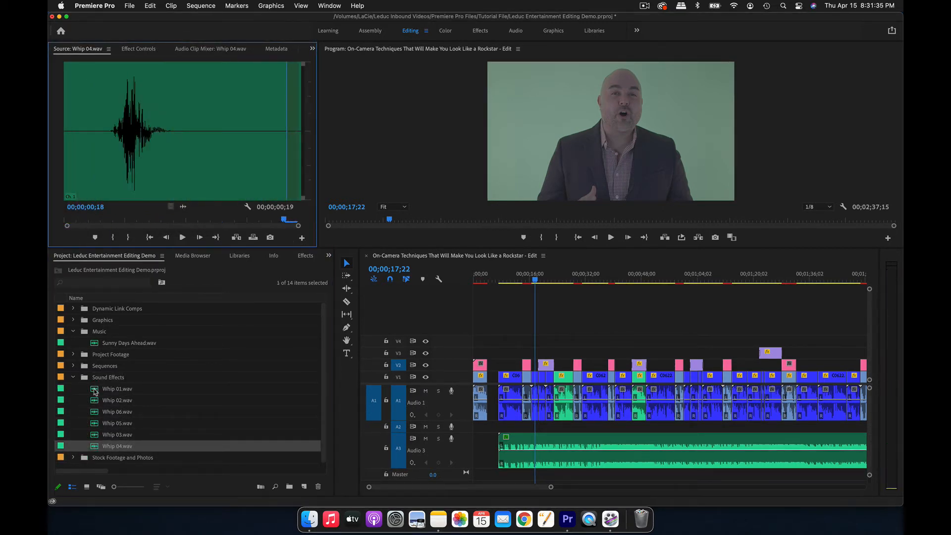
Place Whip 01.wav on A2 aligned with the start of P1188230new.mov's opening Whip transition and play the passage.
{"action": "scroll", "coordinate": [512, 425], "scroll_direction": "up", "scroll_amount": 10}
{"action": "scroll", "coordinate": [725, 395], "scroll_direction": "right", "scroll_amount": 5}
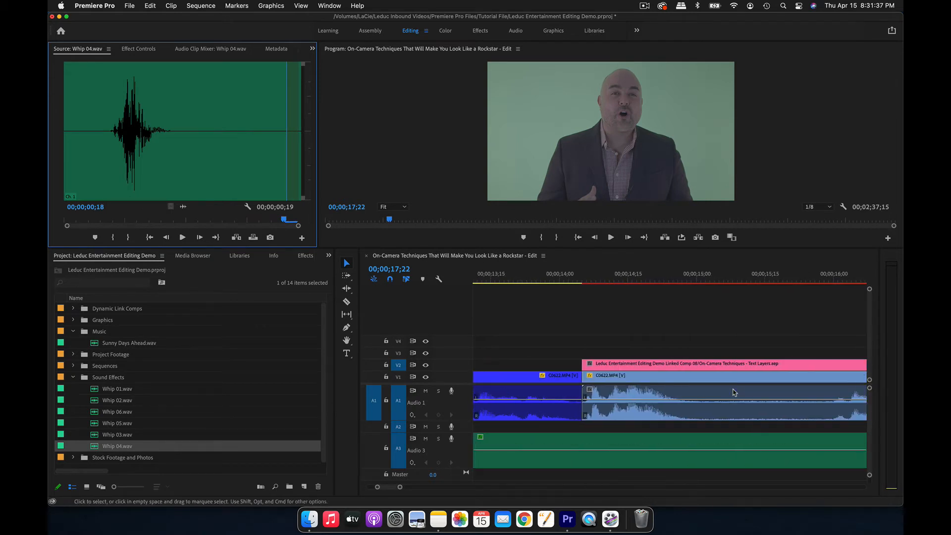
{"action": "scroll", "coordinate": [733, 392], "scroll_direction": "right", "scroll_amount": 10}
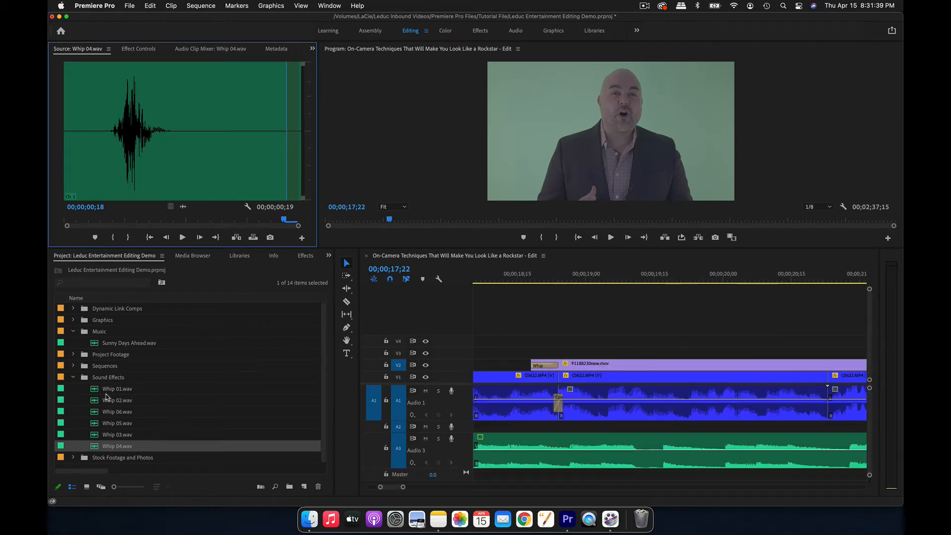
{"action": "left_click_drag", "start_coordinate": [97, 391], "coordinate": [531, 428]}
{"action": "scroll", "coordinate": [530, 428], "scroll_direction": "up", "scroll_amount": 3}
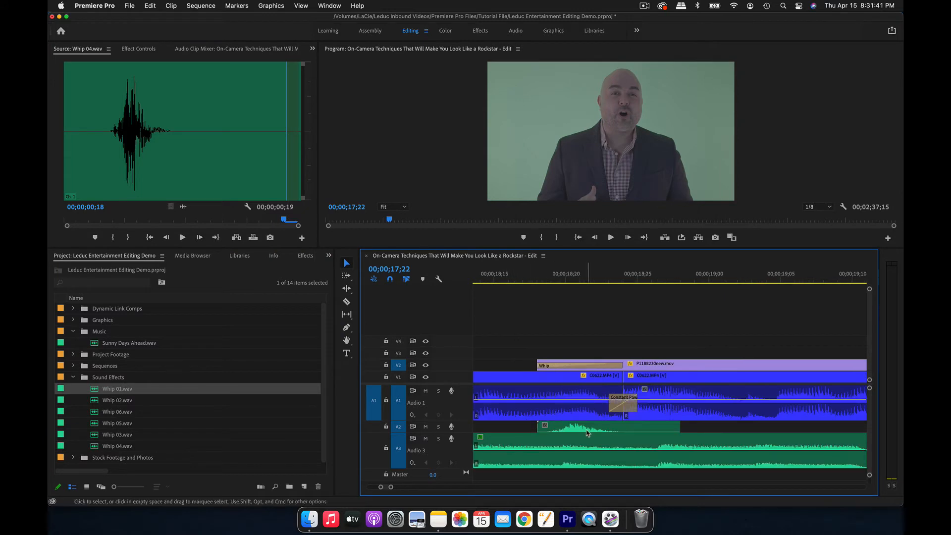
{"action": "scroll", "coordinate": [588, 434], "scroll_direction": "down", "scroll_amount": 3}
{"action": "key", "text": "space"}
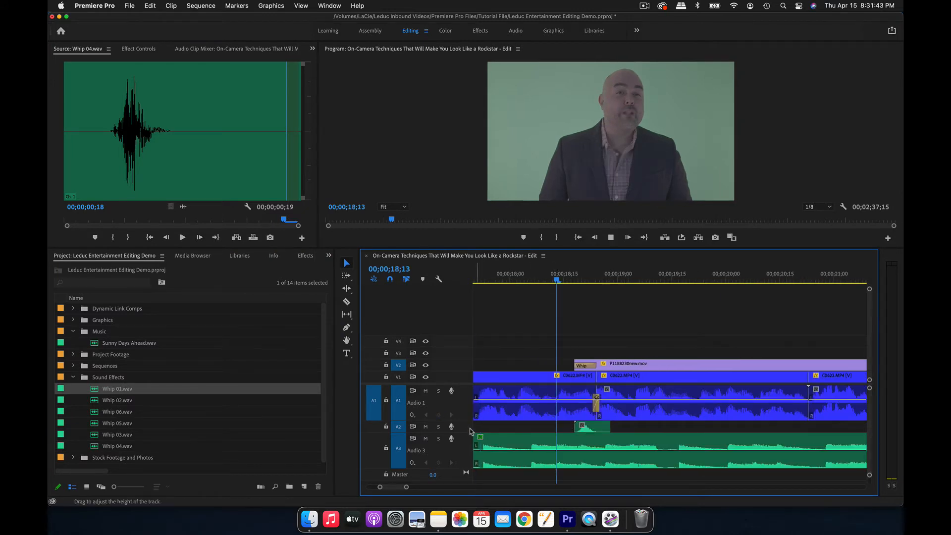
Stop playback, enlarge the Audio 2 track and set the Whip 01.wav clip's level to 1.0 dB.
{"action": "key", "text": "space"}
{"action": "double_click", "coordinate": [466, 431]}
{"action": "left_click_drag", "start_coordinate": [596, 437], "coordinate": [596, 434]}
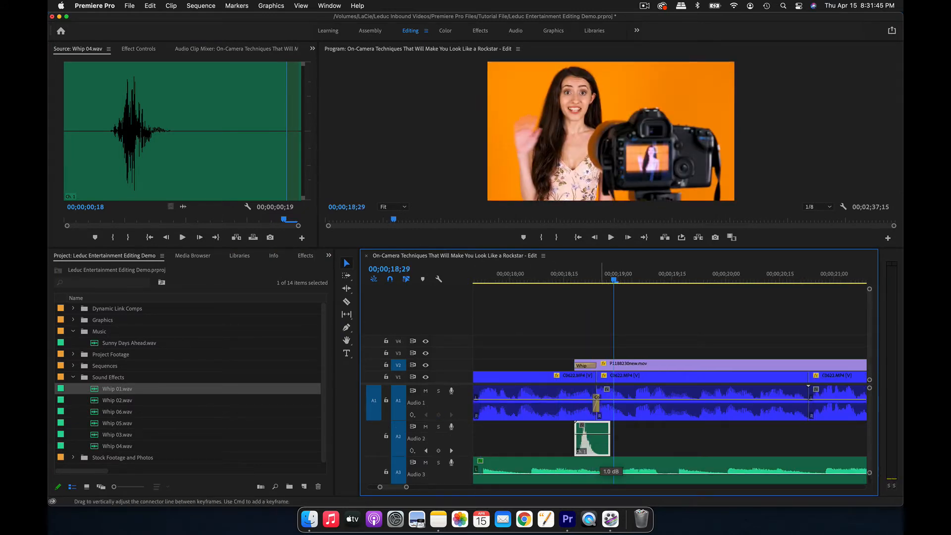
Place Whip 02.wav on A2 at 00;00;23;01, under the closing Whip transition of P1188230new.mov.
{"action": "scroll", "coordinate": [600, 441], "scroll_direction": "down", "scroll_amount": 5}
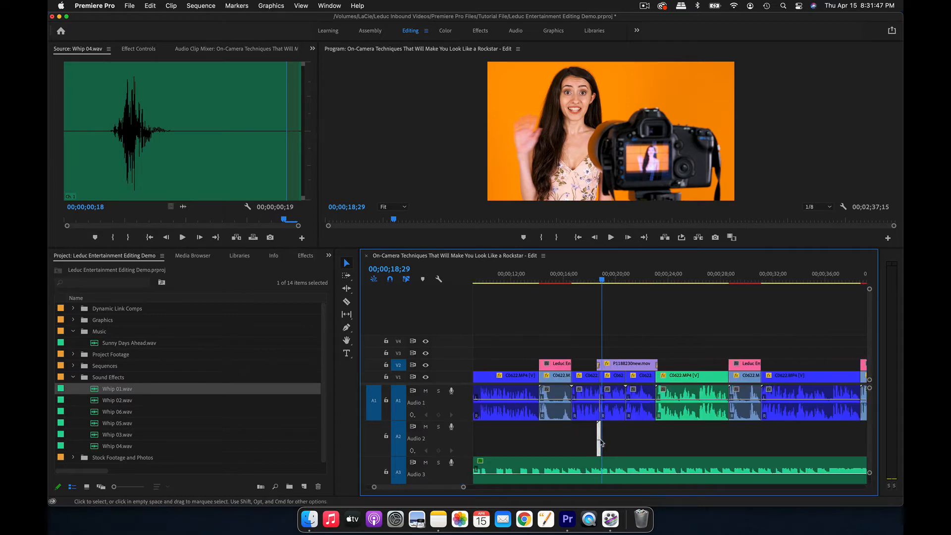
{"action": "scroll", "coordinate": [601, 448], "scroll_direction": "right", "scroll_amount": 3}
{"action": "left_click_drag", "start_coordinate": [98, 401], "coordinate": [587, 436]}
{"action": "scroll", "coordinate": [590, 426], "scroll_direction": "up", "scroll_amount": 6}
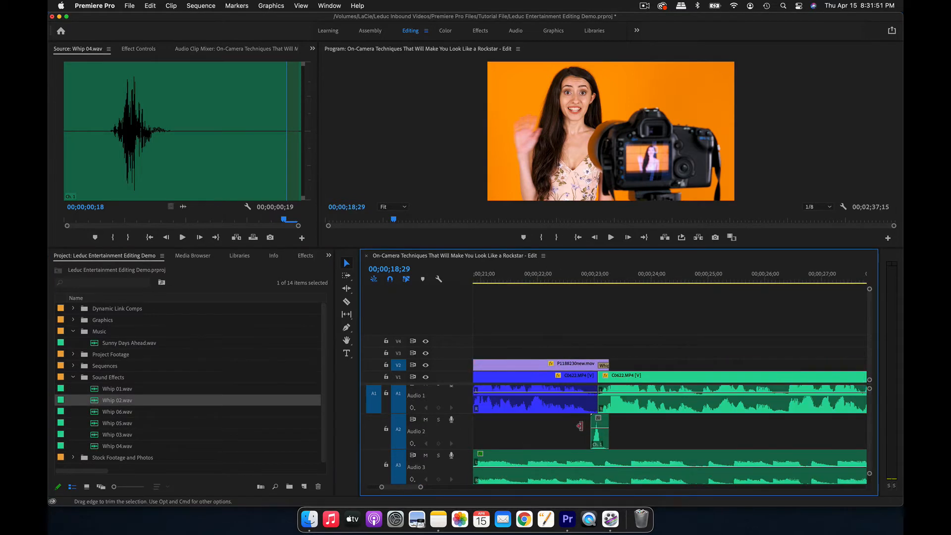
{"action": "scroll", "coordinate": [589, 425], "scroll_direction": "down", "scroll_amount": 8}
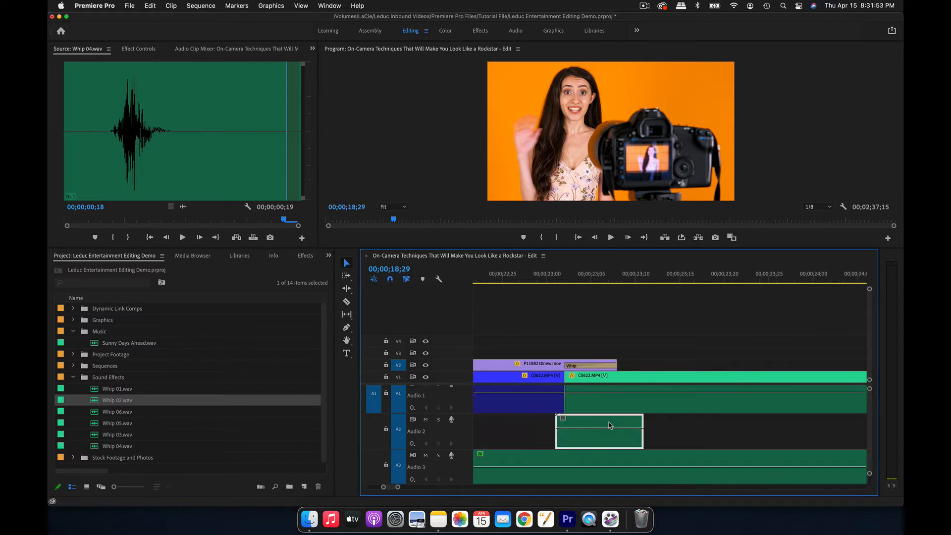
Place Whip 06.wav on A2 at 00;00;45;10, under the opening Whip transition of the 9157 5332 B-roll clip.
{"action": "scroll", "coordinate": [607, 425], "scroll_direction": "down", "scroll_amount": 3}
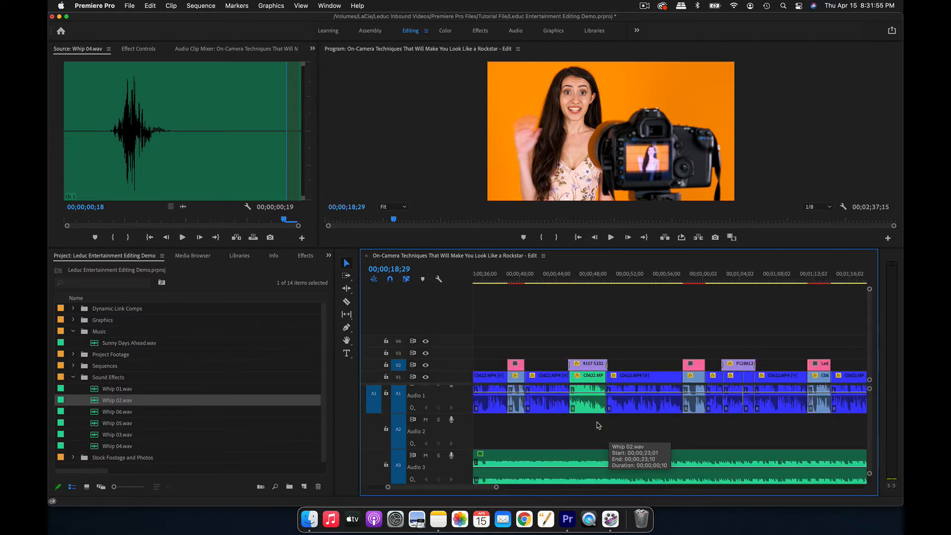
{"action": "left_click_drag", "start_coordinate": [94, 411], "coordinate": [570, 438]}
{"action": "key", "text": "="}
{"action": "key", "text": "="}
{"action": "key", "text": "="}
{"action": "key", "text": "="}
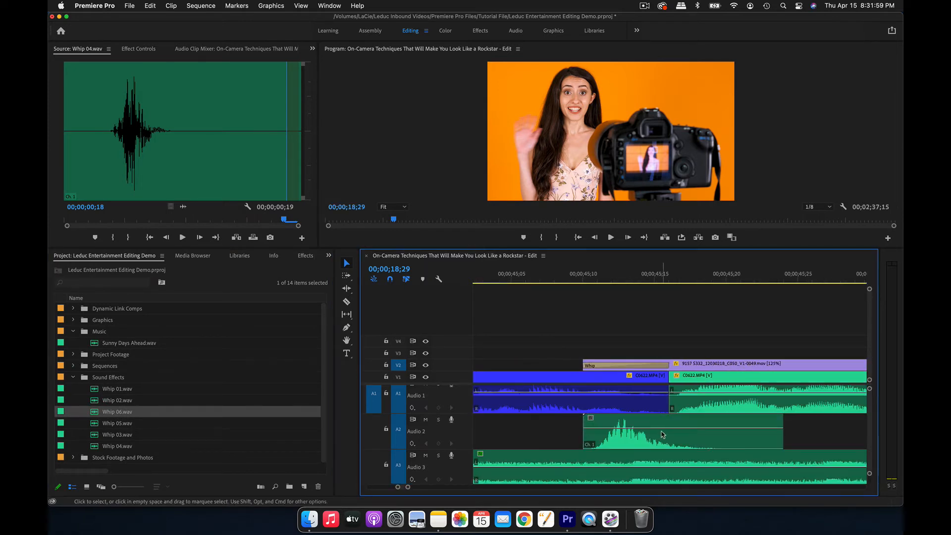
Place Whip 05.wav on A2 under the closing Whip transition of the 9157 5332 B-roll clip.
{"action": "key", "text": "-"}
{"action": "key", "text": "-"}
{"action": "key", "text": "-"}
{"action": "key", "text": "-"}
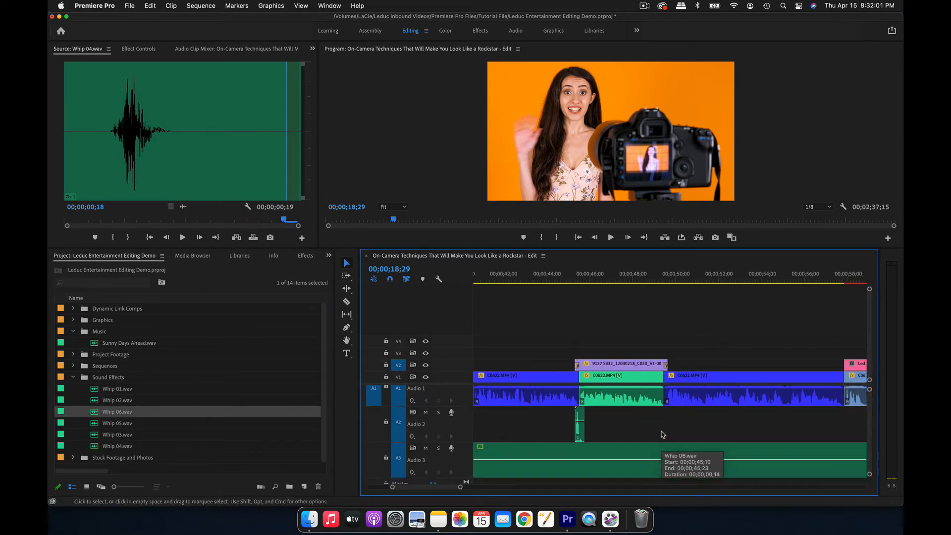
{"action": "left_click_drag", "start_coordinate": [97, 423], "coordinate": [620, 437]}
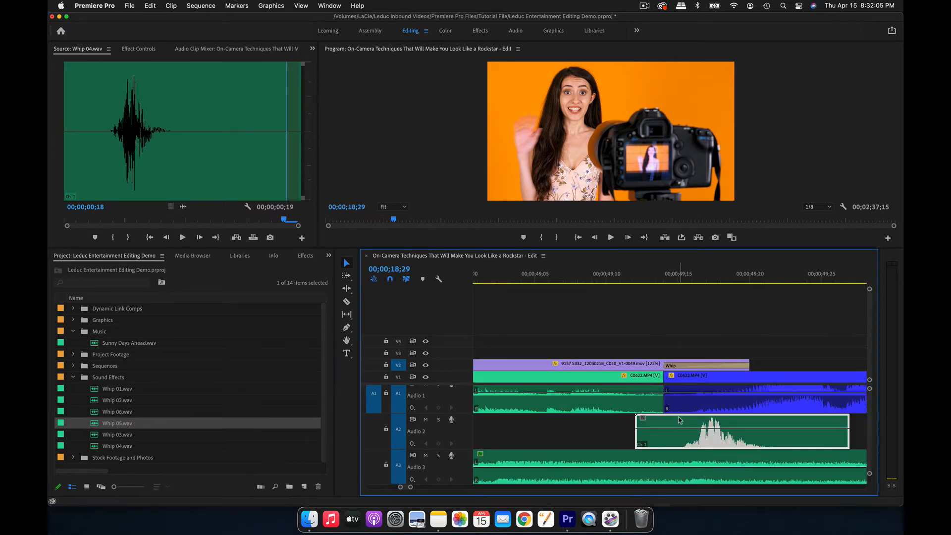
{"action": "key", "text": "="}
{"action": "scroll", "coordinate": [679, 420], "scroll_direction": "down", "scroll_amount": 15}
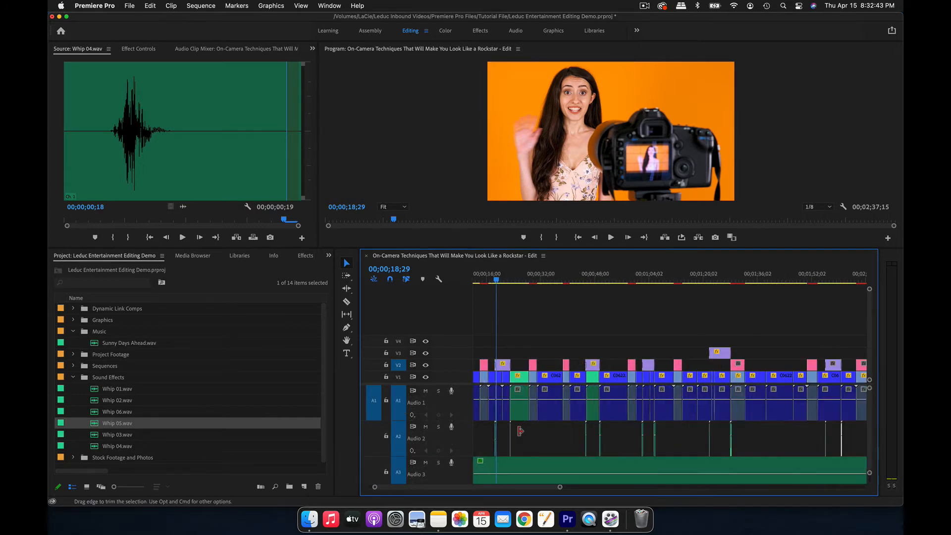
Copy the Volume effect of the Whip 01.wav clip under P1188230new.mov's opening transition to the other whip clips on A2.
{"action": "key", "text": "="}
{"action": "left_click", "coordinate": [615, 438]}
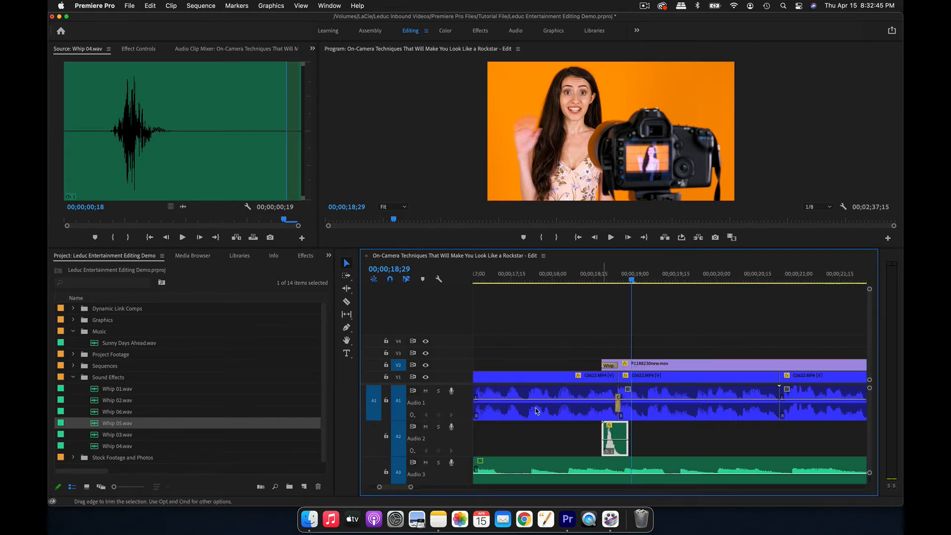
{"action": "left_click", "coordinate": [139, 49]}
{"action": "left_click", "coordinate": [77, 88]}
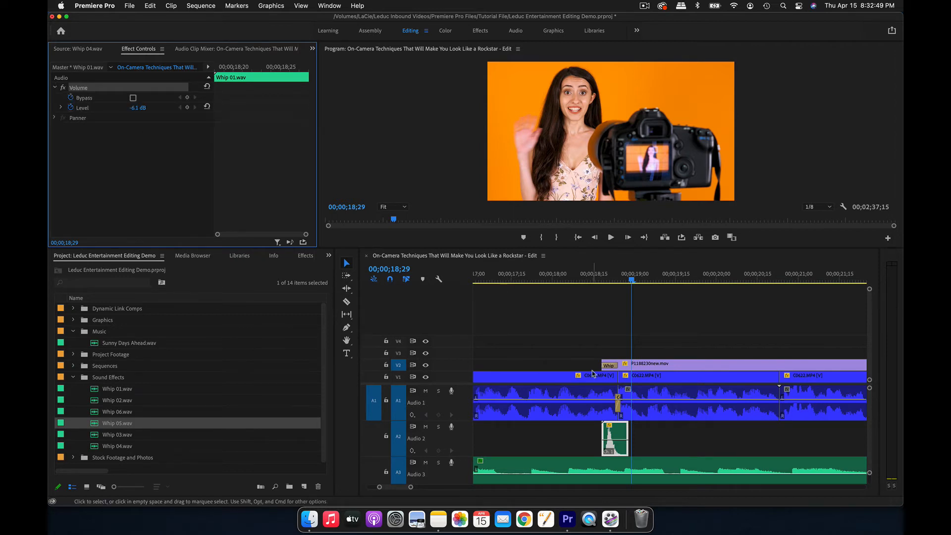
{"action": "scroll", "coordinate": [639, 451], "scroll_direction": "down", "scroll_amount": 5}
{"action": "scroll", "coordinate": [561, 442], "scroll_direction": "down", "scroll_amount": 3}
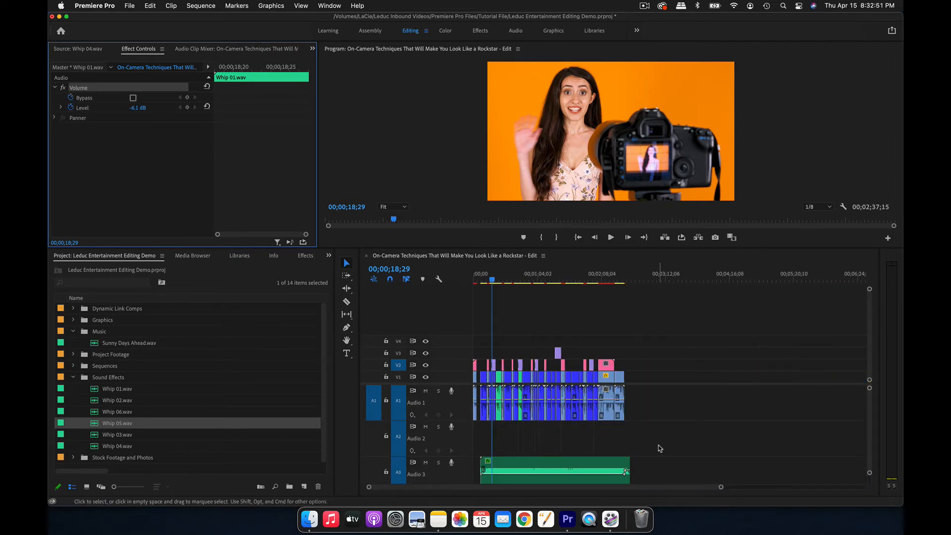
{"action": "left_click_drag", "start_coordinate": [659, 445], "coordinate": [493, 437]}
{"action": "scroll", "coordinate": [493, 436], "scroll_direction": "up", "scroll_amount": 5}
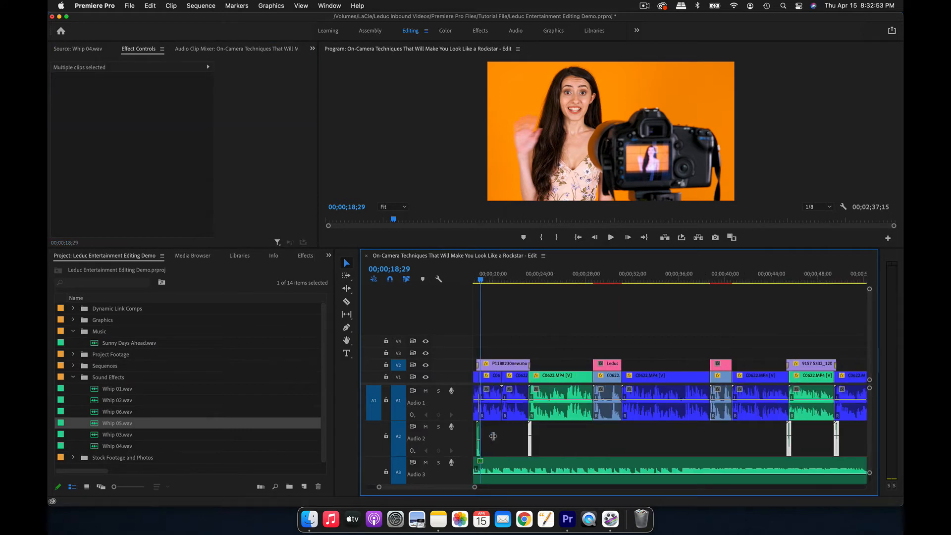
{"action": "scroll", "coordinate": [516, 440], "scroll_direction": "down", "scroll_amount": 5}
{"action": "left_click", "coordinate": [515, 440]}
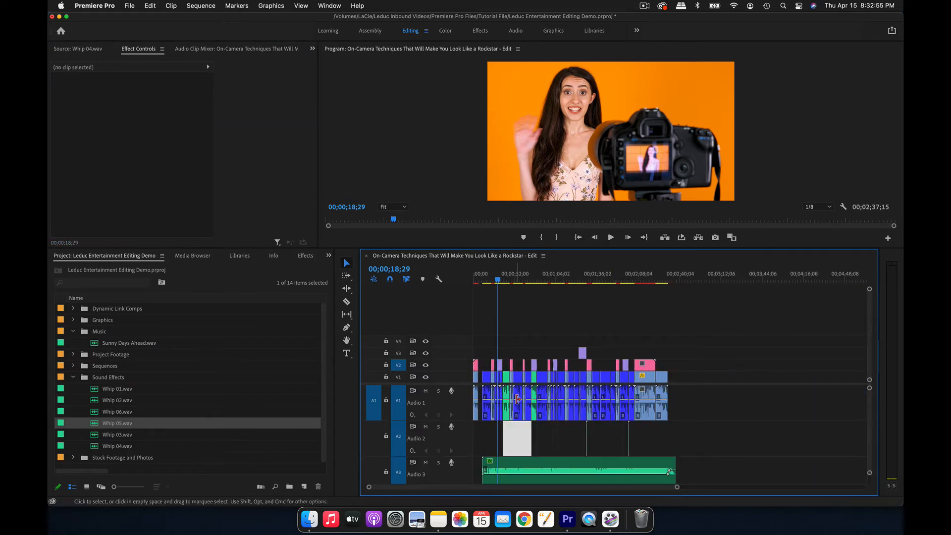
Play the sequence around the P1188230new.mov and 9157 5332 B-roll clips to check the whip sound effects.
{"action": "left_click", "coordinate": [494, 280]}
{"action": "key", "text": "space"}
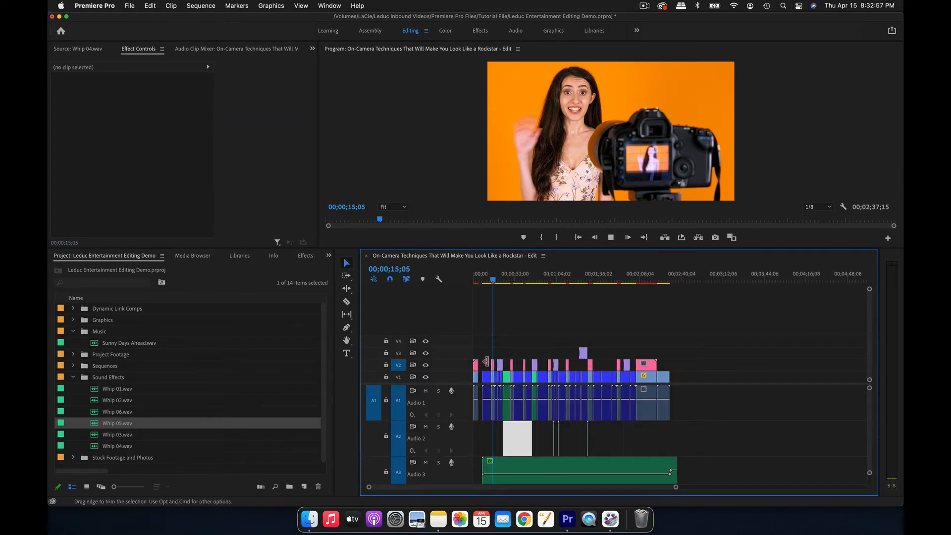
{"action": "scroll", "coordinate": [556, 341], "scroll_direction": "up", "scroll_amount": 5}
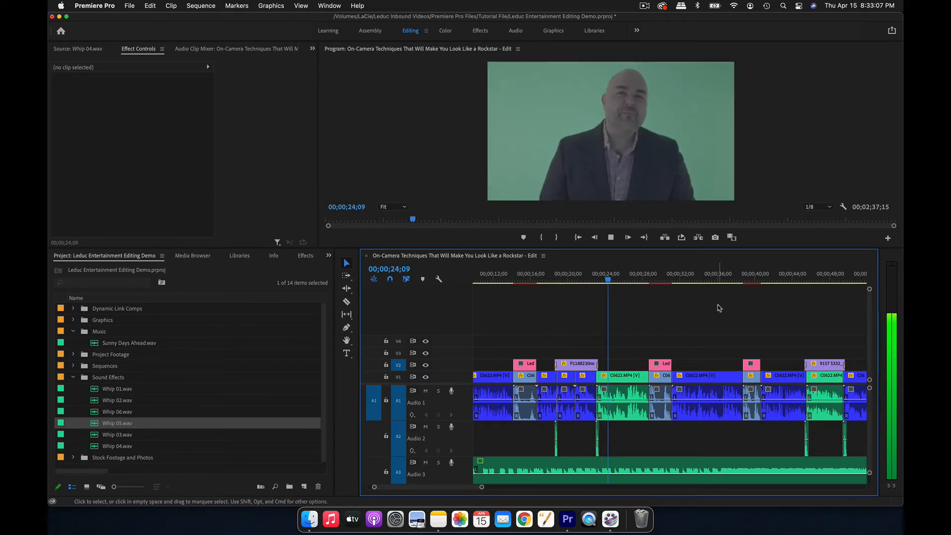
{"action": "left_click", "coordinate": [807, 276]}
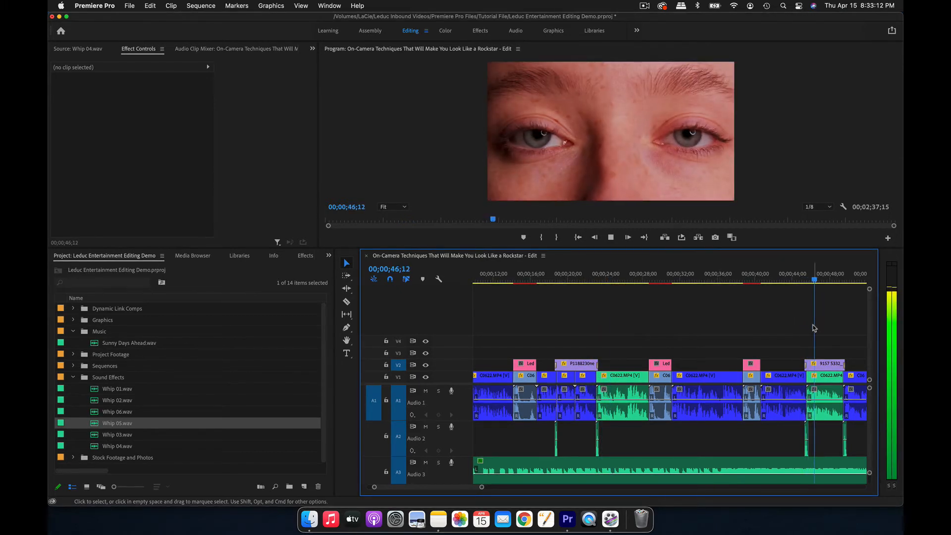
{"action": "key", "text": "minus"}
{"action": "key", "text": "minus"}
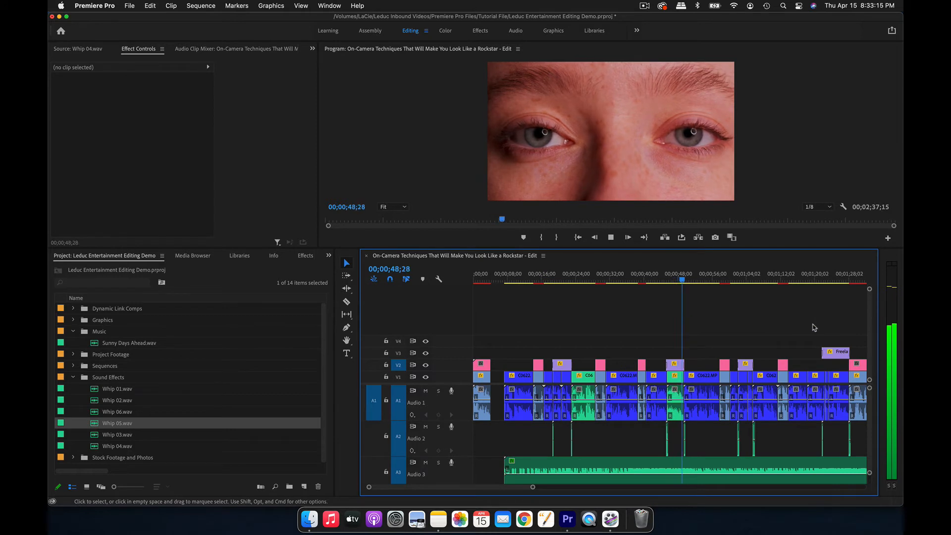
Save the project and export the sequence as an AAF with default settings into the AAF folder of Leduc Inbound Videos.
{"action": "key", "text": "super+s"}
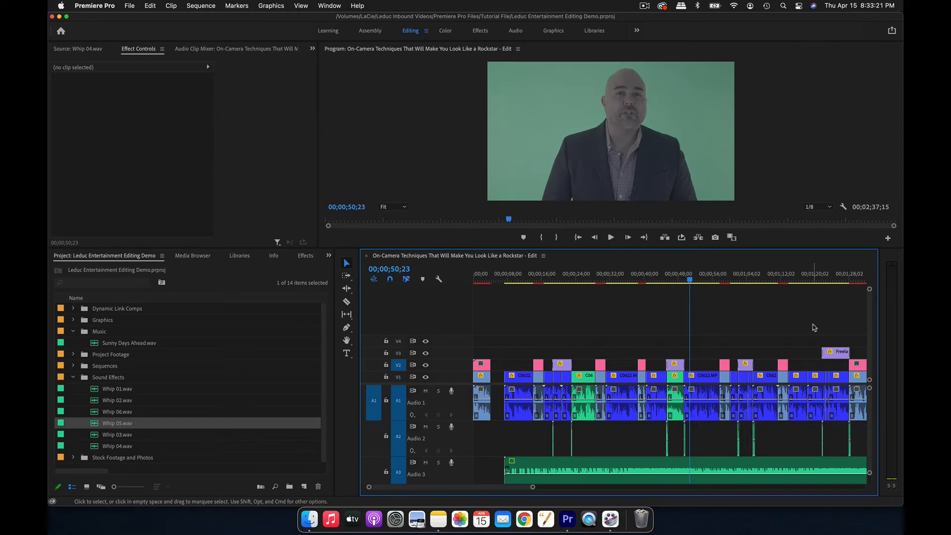
{"action": "key", "text": "minus"}
{"action": "key", "text": "minus"}
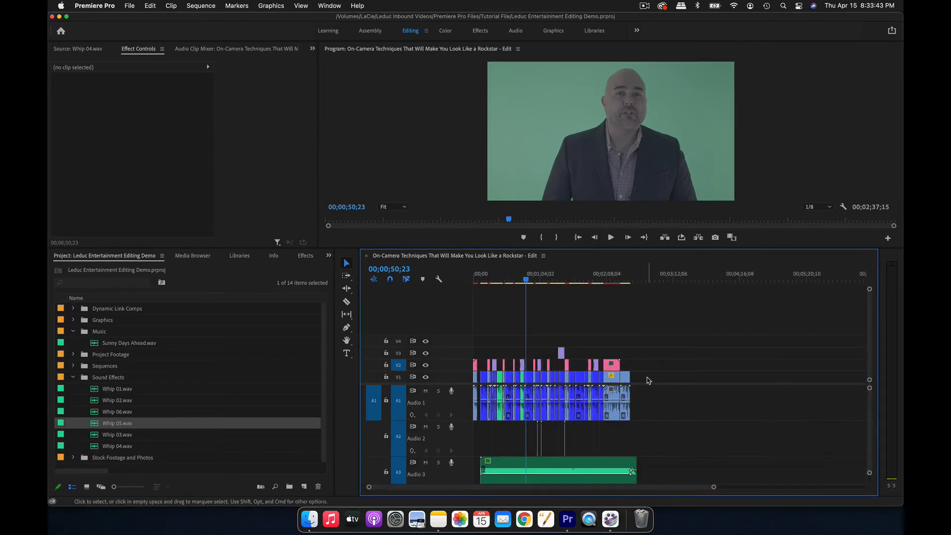
{"action": "left_click", "coordinate": [130, 6]}
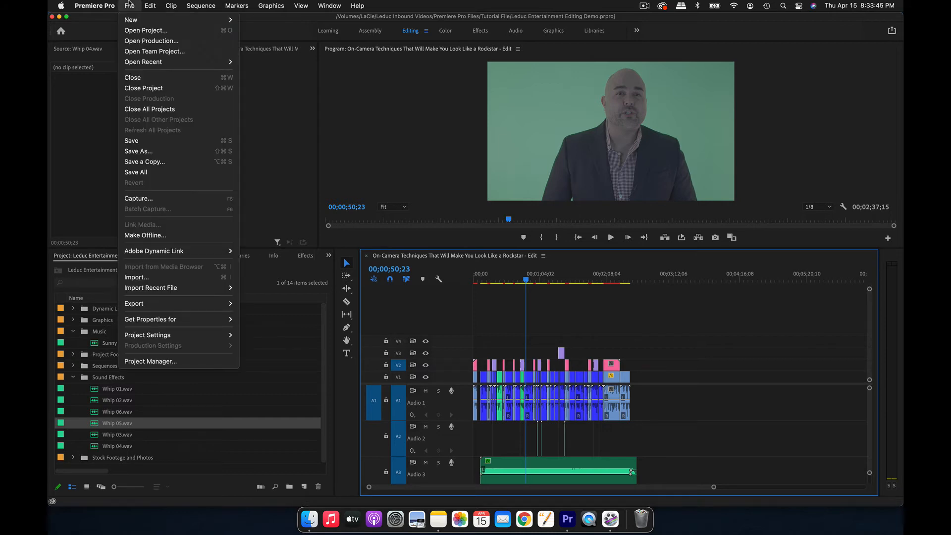
{"action": "mouse_move", "coordinate": [190, 305]}
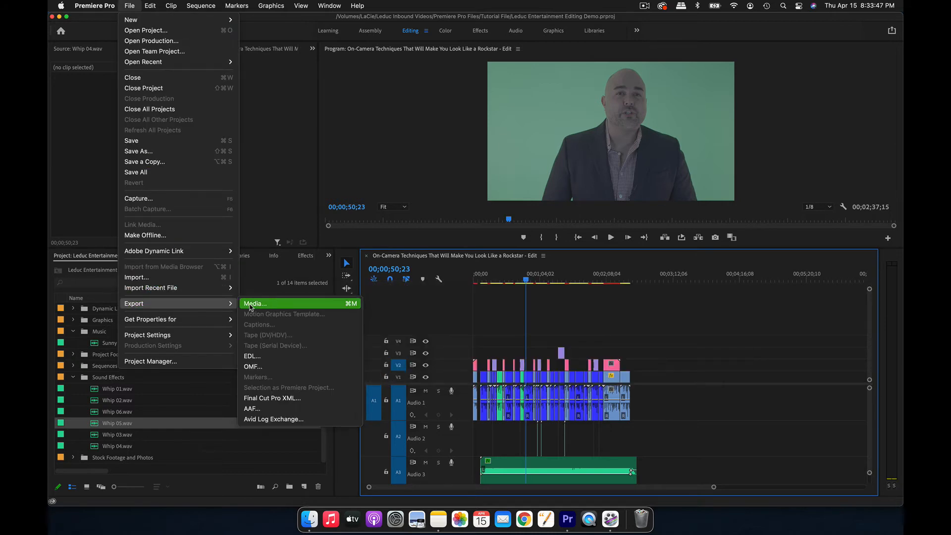
{"action": "left_click", "coordinate": [253, 409]}
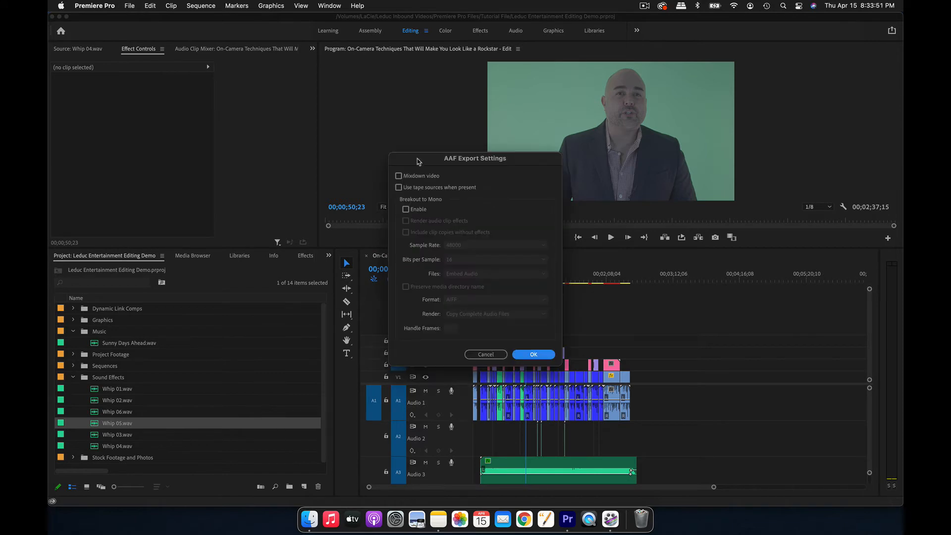
{"action": "left_click", "coordinate": [529, 355]}
{"action": "left_click", "coordinate": [495, 88]}
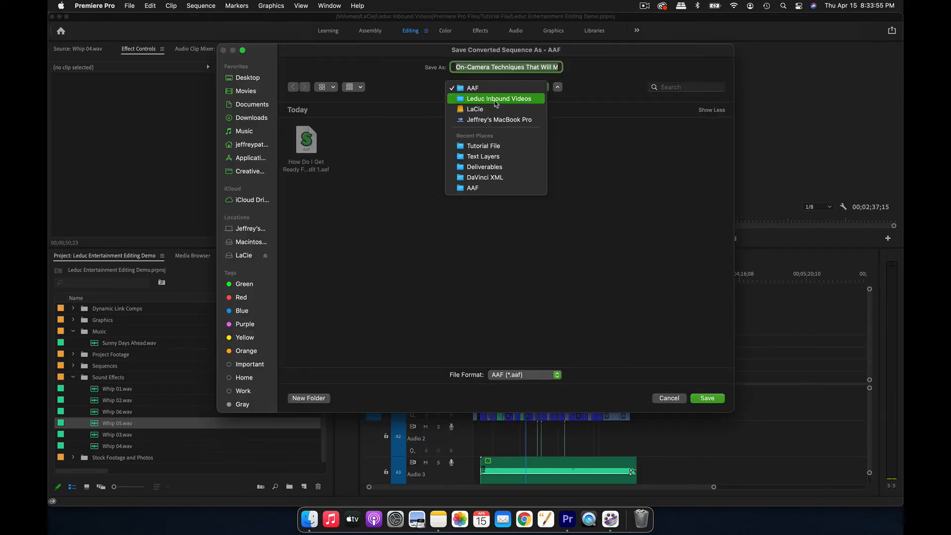
{"action": "left_click", "coordinate": [496, 99]}
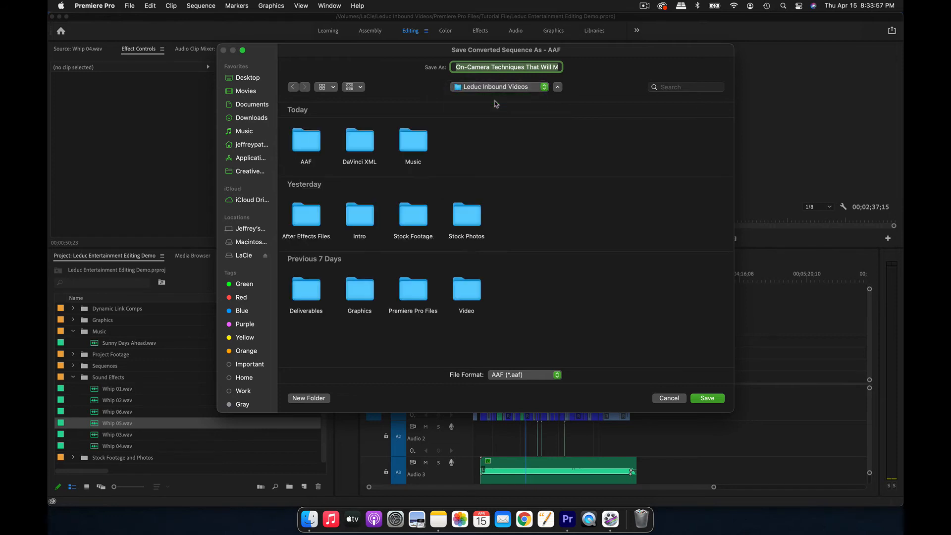
{"action": "double_click", "coordinate": [313, 142]}
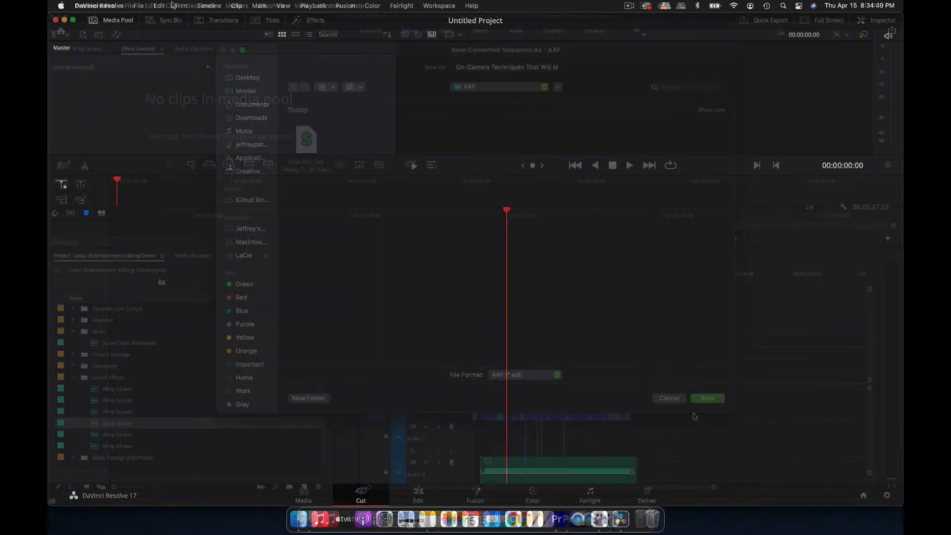
Switch to DaVinci Resolve and import the exported AAF timeline with the default settings, without searching another folder for missing clips.
{"action": "left_click", "coordinate": [132, 5]}
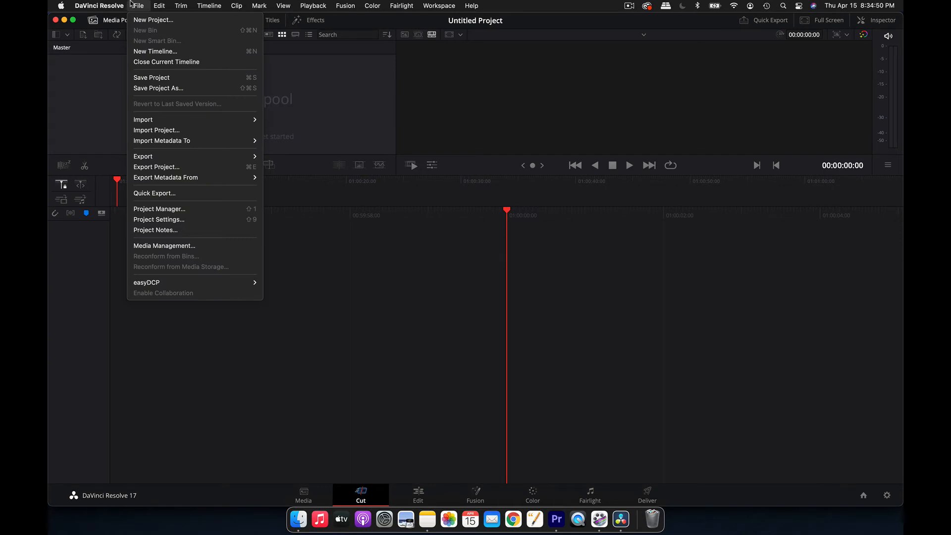
{"action": "mouse_move", "coordinate": [188, 120]}
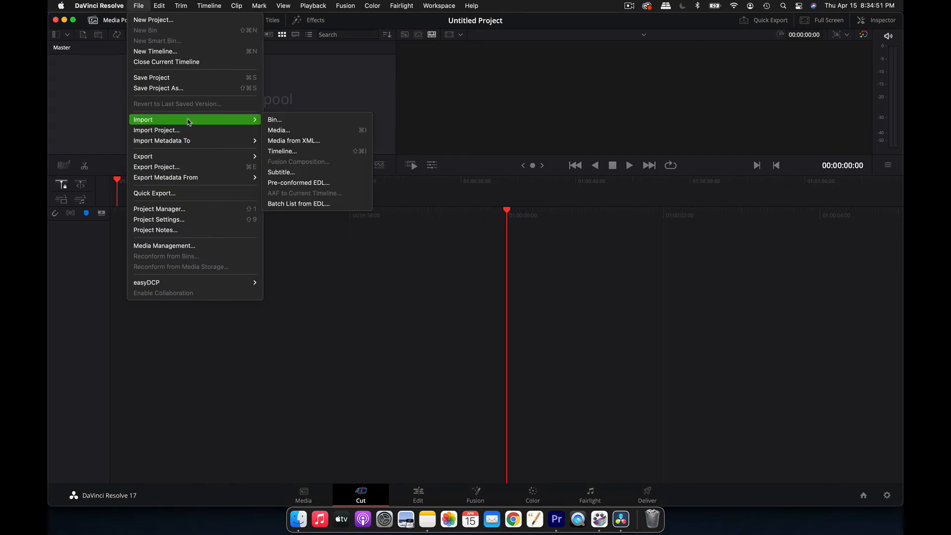
{"action": "left_click", "coordinate": [290, 151]}
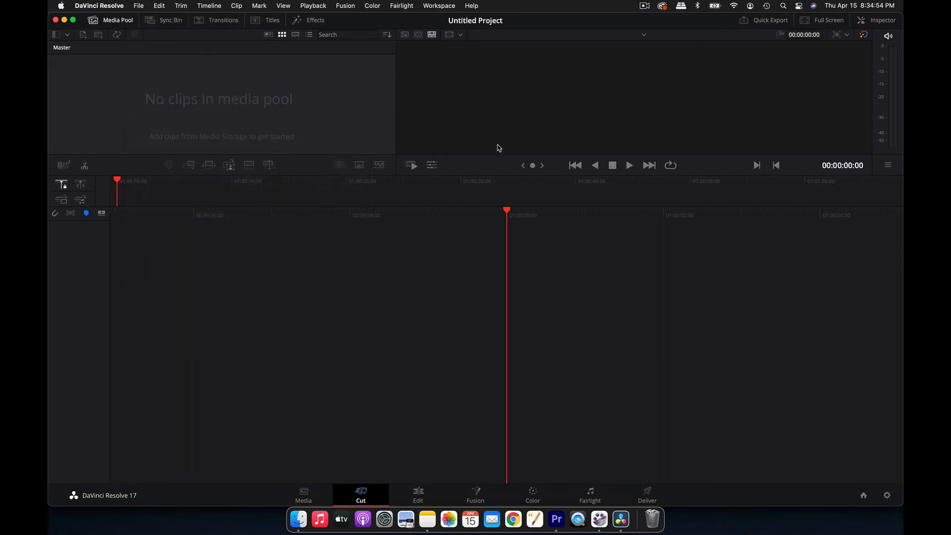
{"action": "double_click", "coordinate": [426, 146]}
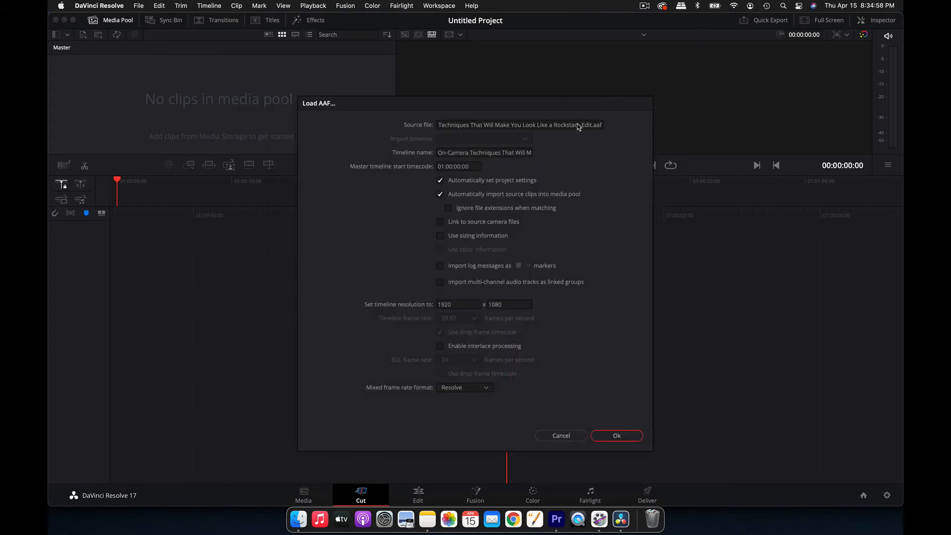
{"action": "left_click", "coordinate": [627, 436]}
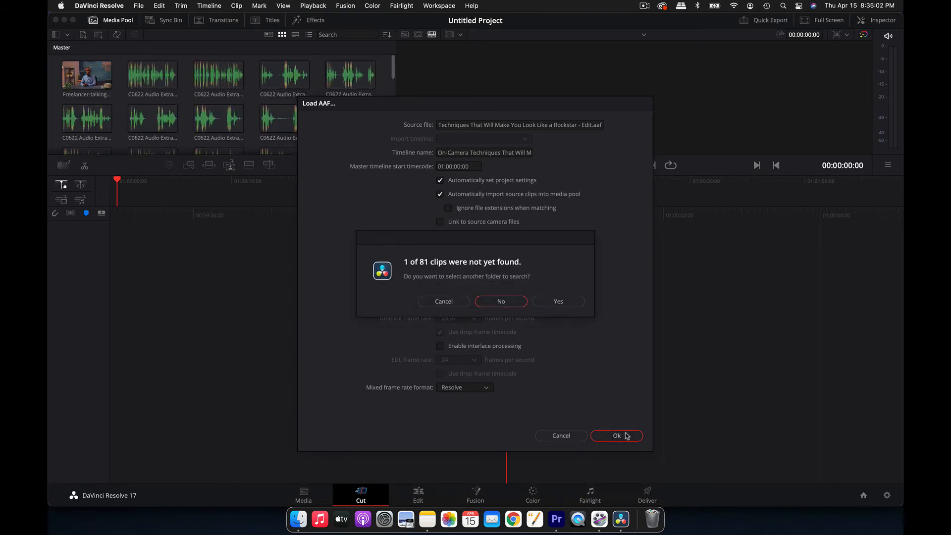
{"action": "left_click", "coordinate": [466, 299]}
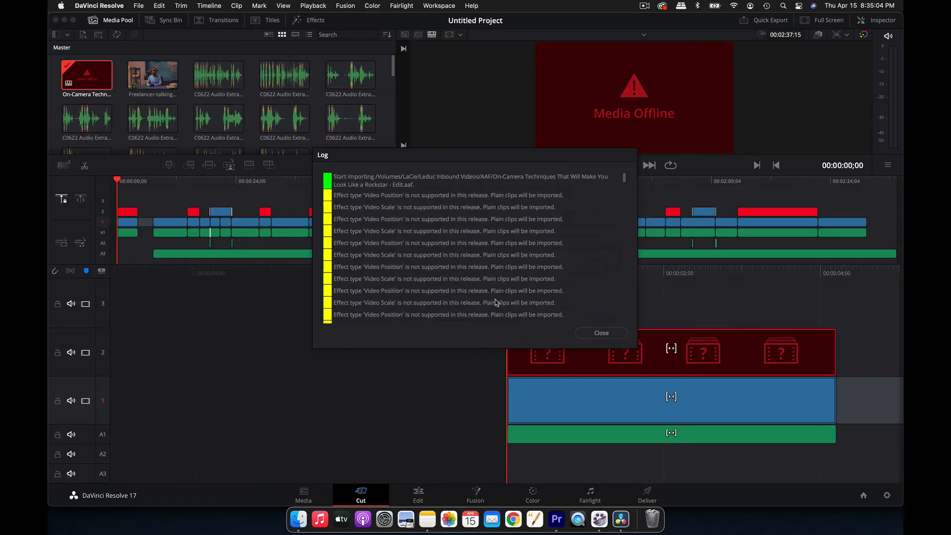
{"action": "left_click", "coordinate": [603, 333]}
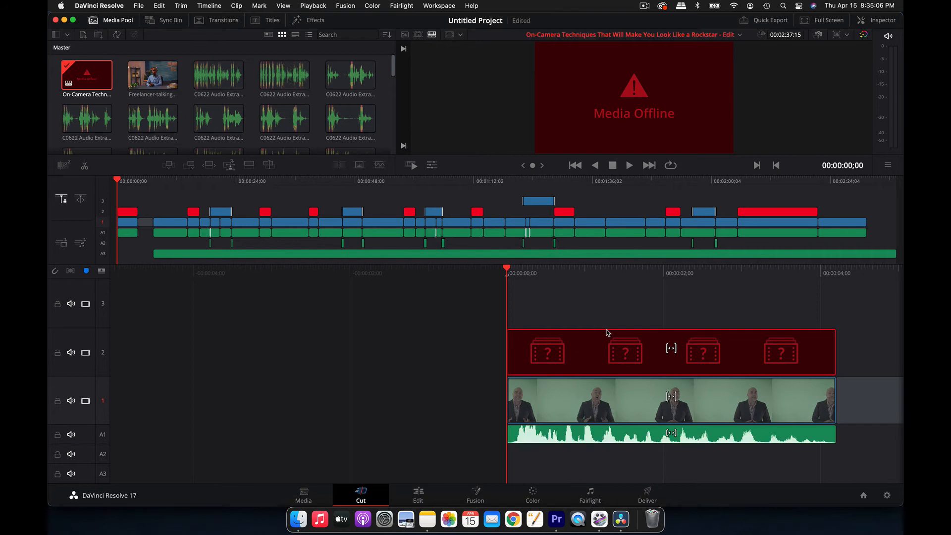
Switch to the Edit page and disable the Video 2 and Video 3 tracks so only the green-screen footage shows.
{"action": "left_click", "coordinate": [417, 494]}
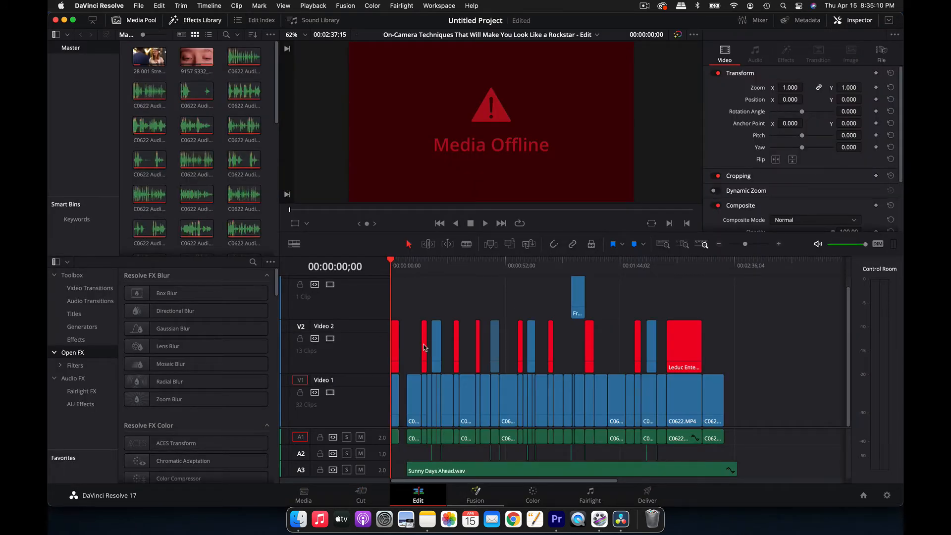
{"action": "left_click", "coordinate": [433, 274]}
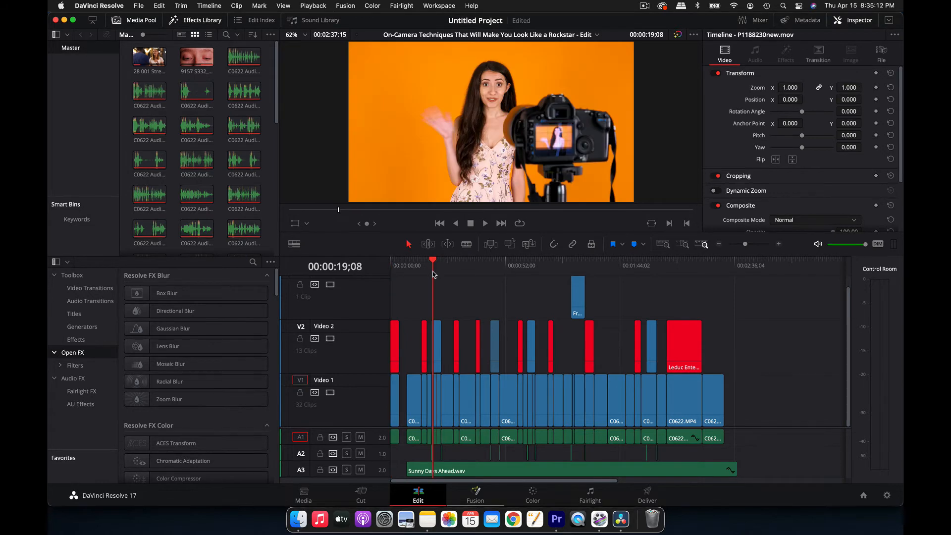
{"action": "left_click", "coordinate": [330, 338]}
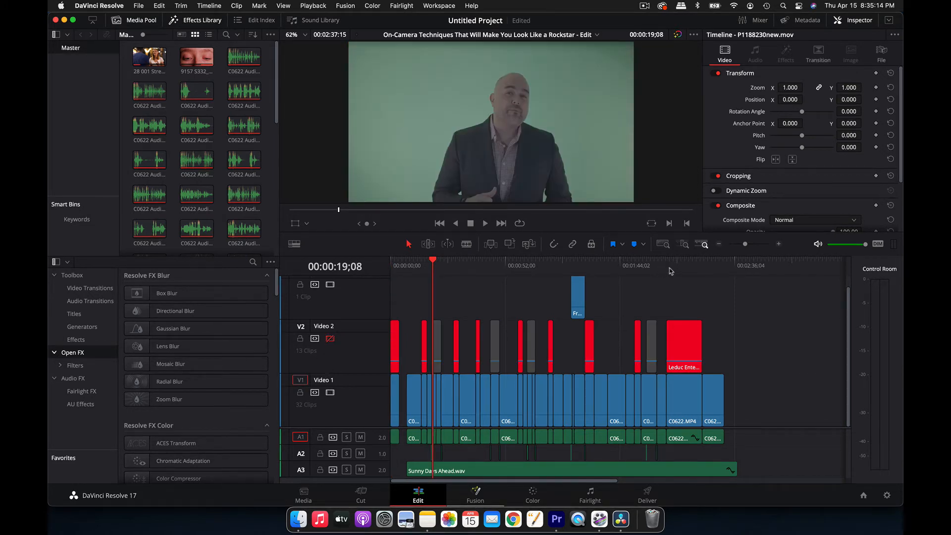
{"action": "left_click_drag", "start_coordinate": [670, 269], "coordinate": [577, 262]}
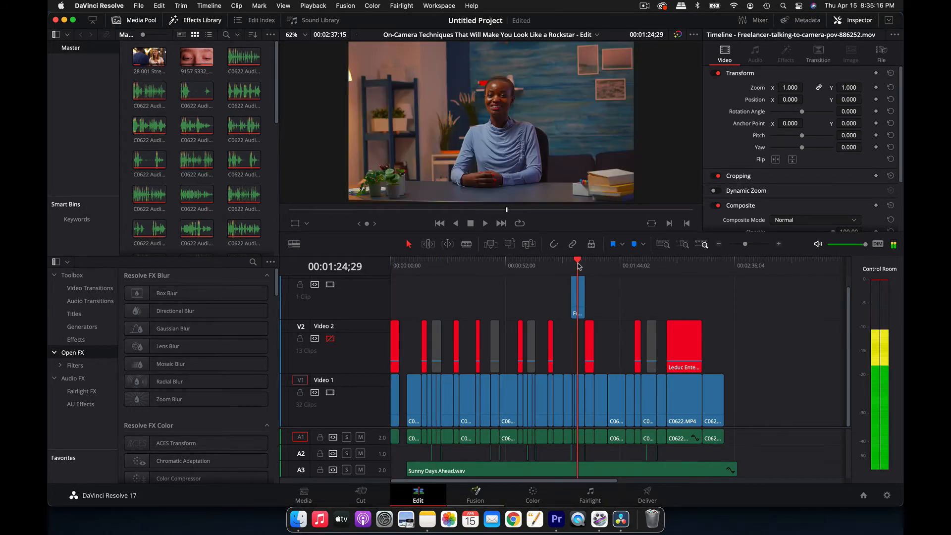
{"action": "left_click", "coordinate": [329, 284]}
{"action": "scroll", "coordinate": [434, 298], "scroll_direction": "up", "scroll_amount": 1}
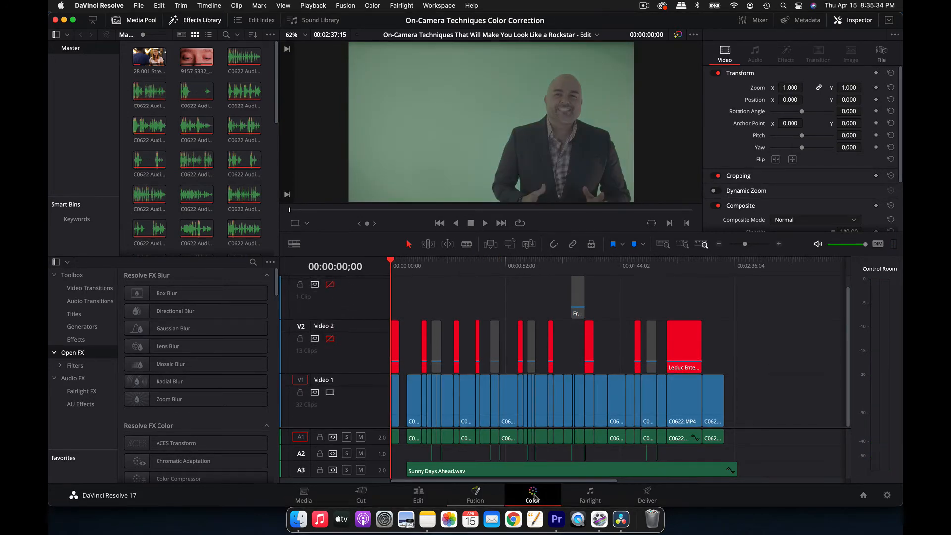
On the Color page, enlarge the viewer and apply the Sony LUT SLog3SGamut3.CineToLC-709TypeA to the first clip's node.
{"action": "left_click", "coordinate": [533, 495]}
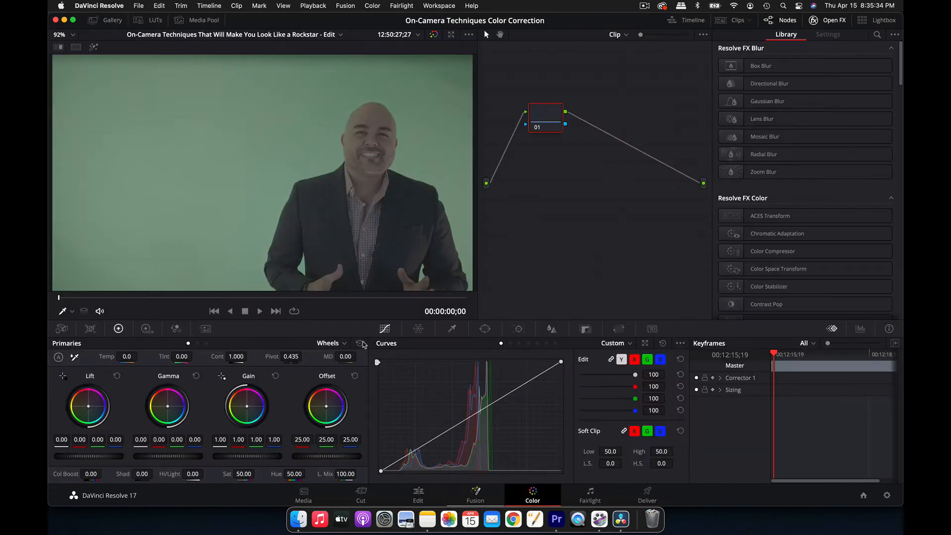
{"action": "left_click", "coordinate": [155, 19]}
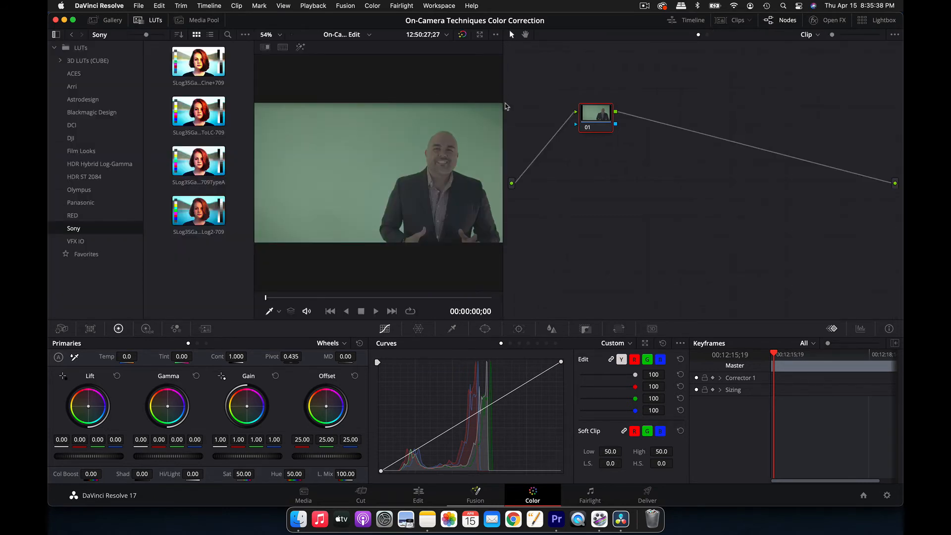
{"action": "left_click_drag", "start_coordinate": [503, 93], "coordinate": [580, 98]}
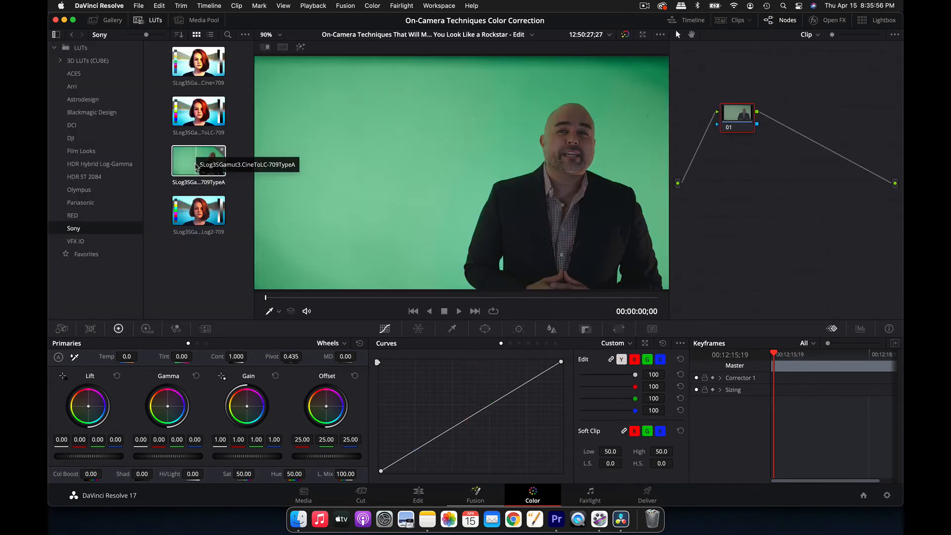
{"action": "double_click", "coordinate": [197, 167]}
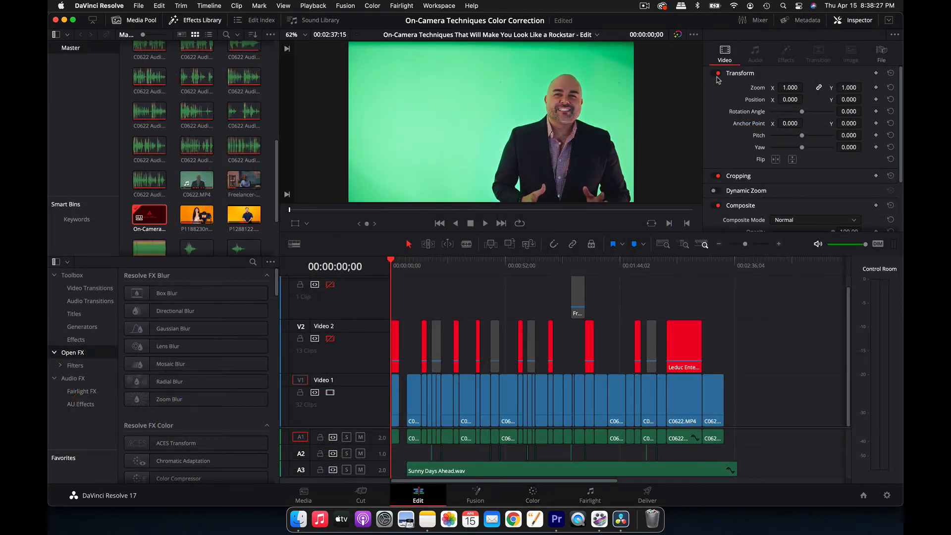
Apply the Resolve FX 3D Keyer to the first C0622.MP4 clip on Video 1.
{"action": "scroll", "coordinate": [198, 376], "scroll_direction": "down", "scroll_amount": 10}
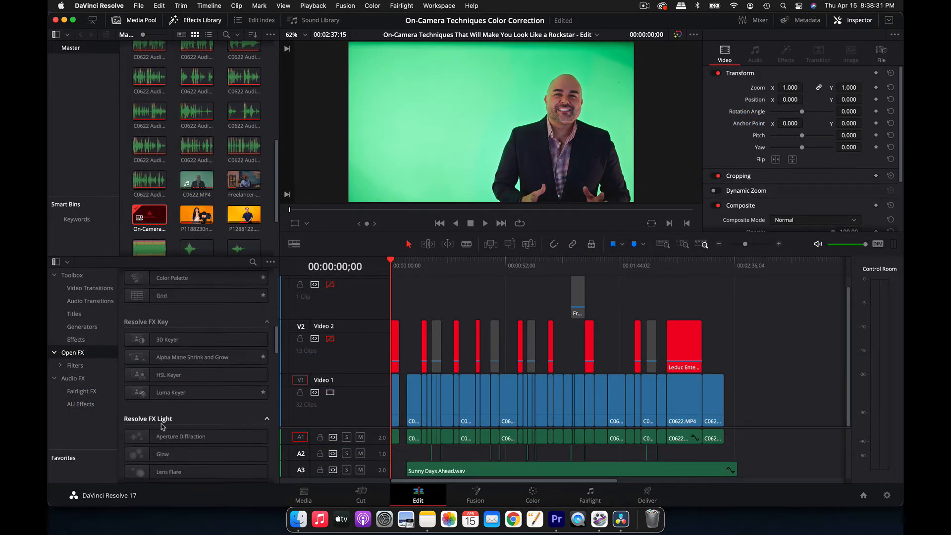
{"action": "left_click", "coordinate": [161, 309]}
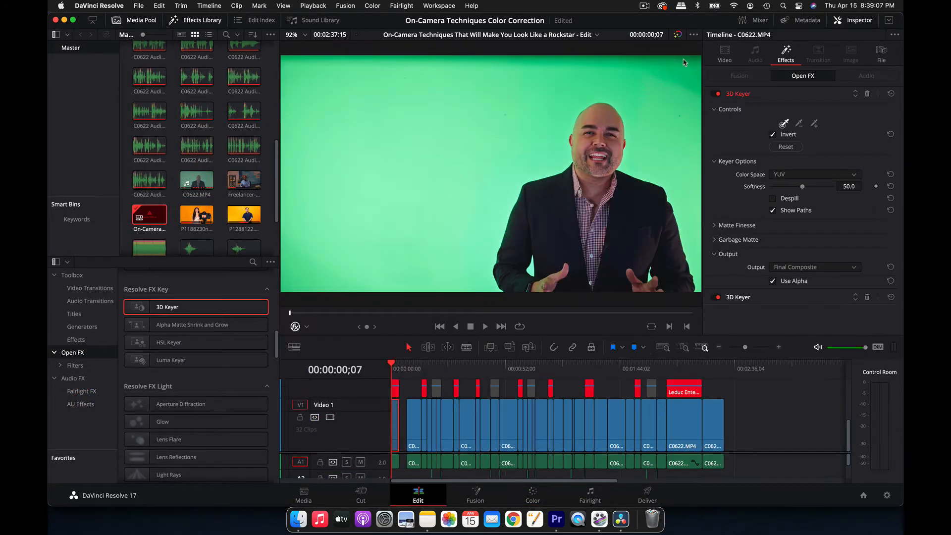
Sample the green backdrop with the 3D Keyer and add strokes over the leftover green areas around the man.
{"action": "left_click_drag", "start_coordinate": [546, 63], "coordinate": [546, 54]}
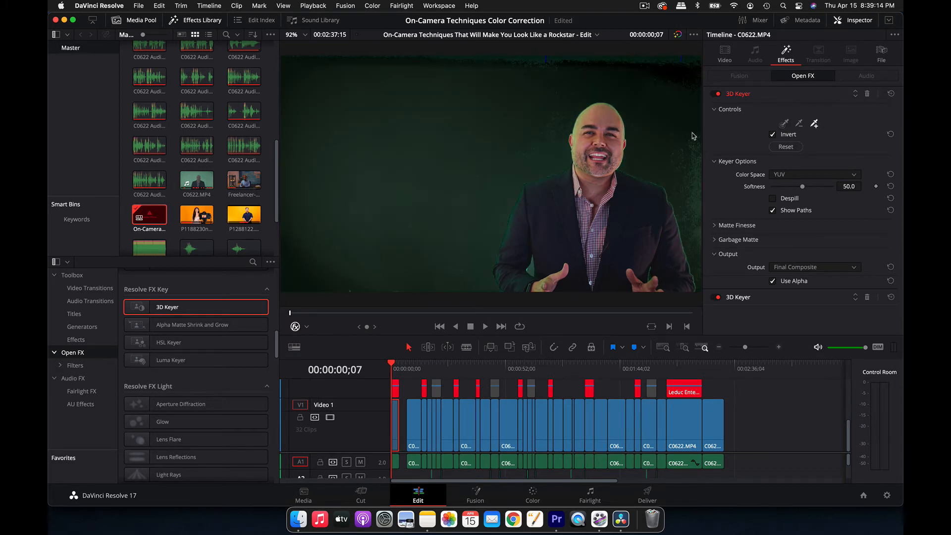
{"action": "left_click_drag", "start_coordinate": [682, 160], "coordinate": [688, 162]}
{"action": "left_click_drag", "start_coordinate": [522, 161], "coordinate": [532, 166]}
{"action": "left_click_drag", "start_coordinate": [491, 184], "coordinate": [497, 190]}
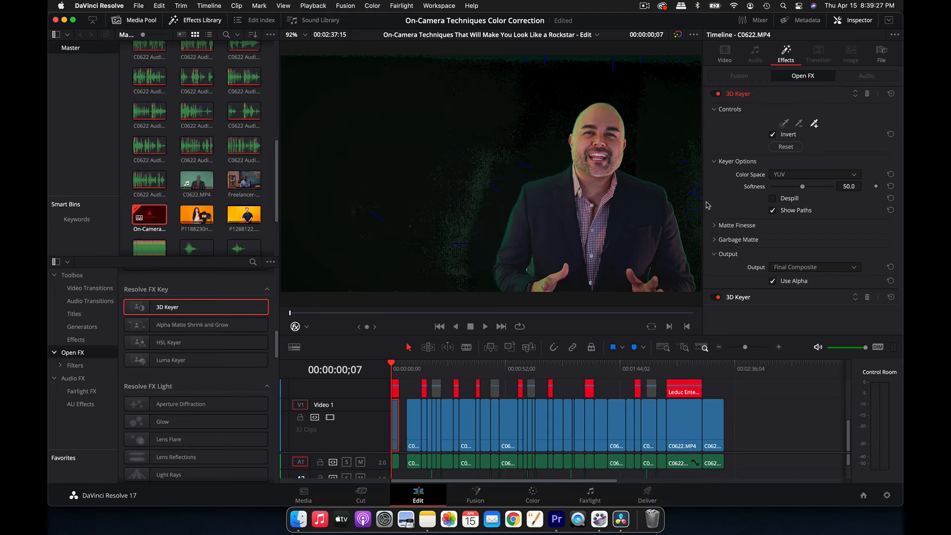
{"action": "left_click_drag", "start_coordinate": [467, 181], "coordinate": [475, 191]}
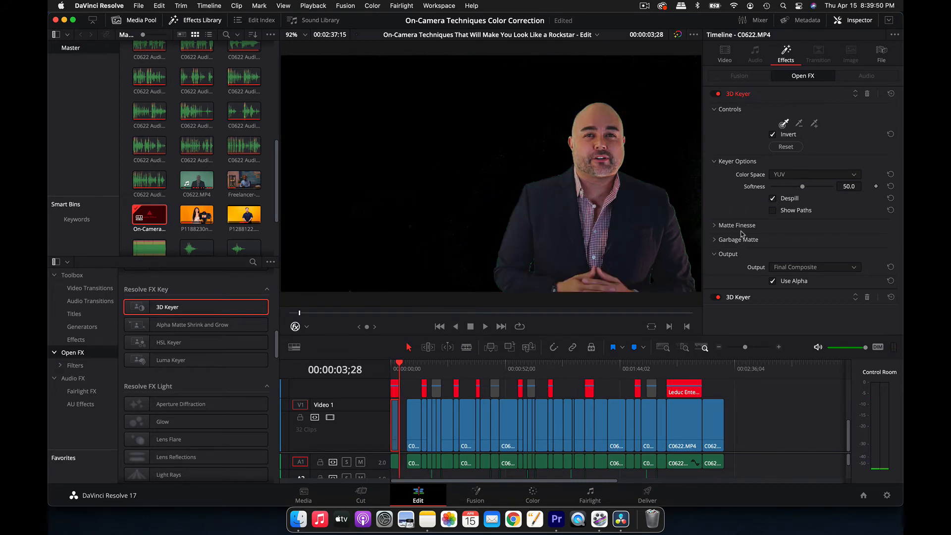
Refine the key's Matte Finesse with Denoise 11.6, Clean Black 4.7, Clean White 0.0, Blur Radius 19.5, In/Out Ratio 28.7 and Black Clip 4.6.
{"action": "left_click", "coordinate": [737, 225]}
{"action": "scroll", "coordinate": [609, 212], "scroll_direction": "up", "scroll_amount": 5}
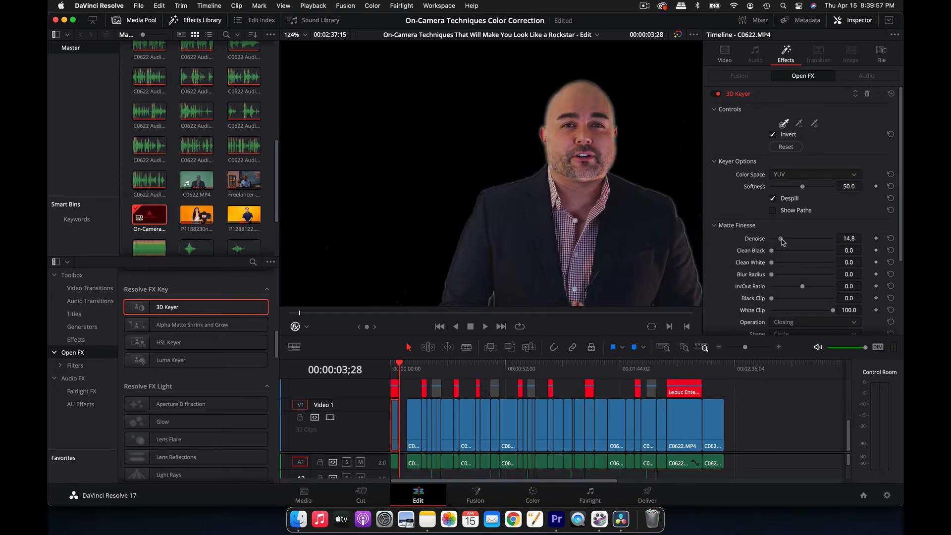
{"action": "left_click_drag", "start_coordinate": [771, 238], "coordinate": [780, 238]}
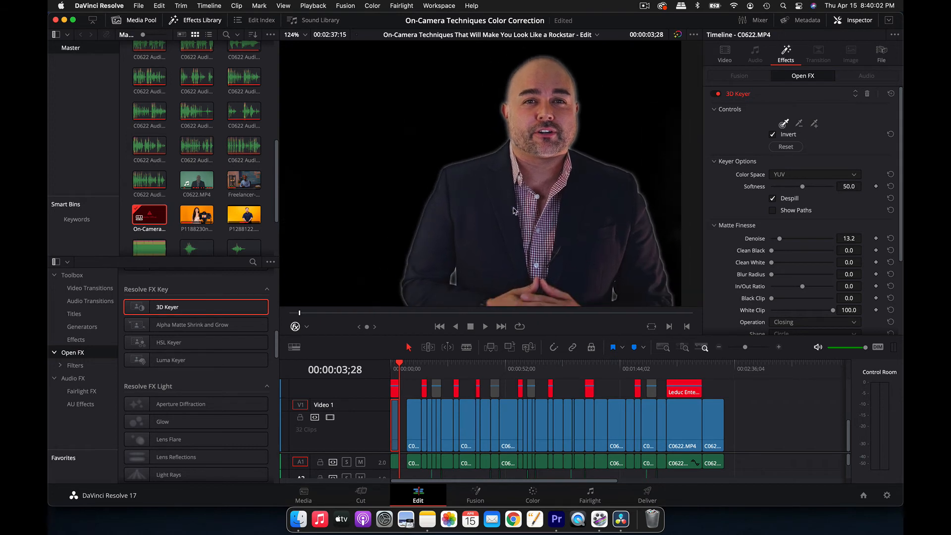
{"action": "left_click_drag", "start_coordinate": [771, 250], "coordinate": [778, 251]}
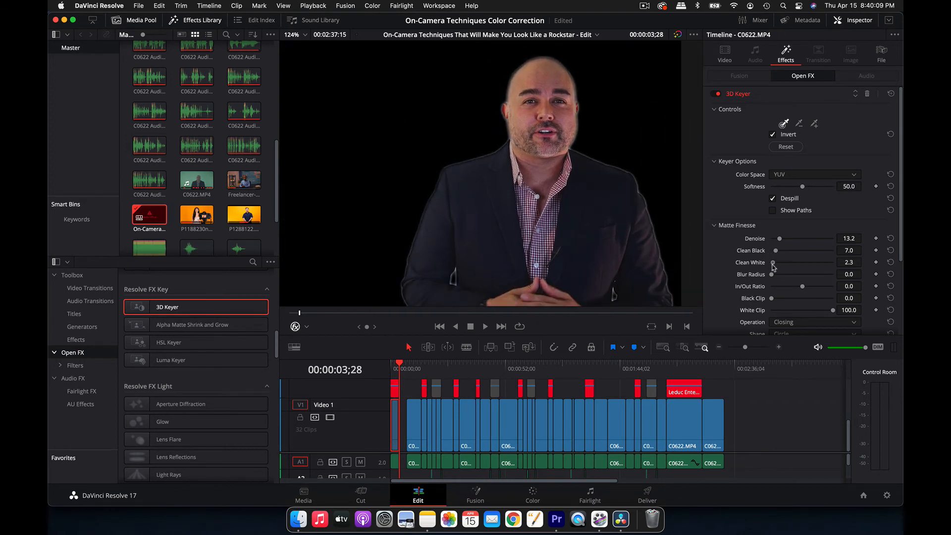
{"action": "left_click_drag", "start_coordinate": [771, 274], "coordinate": [805, 287]}
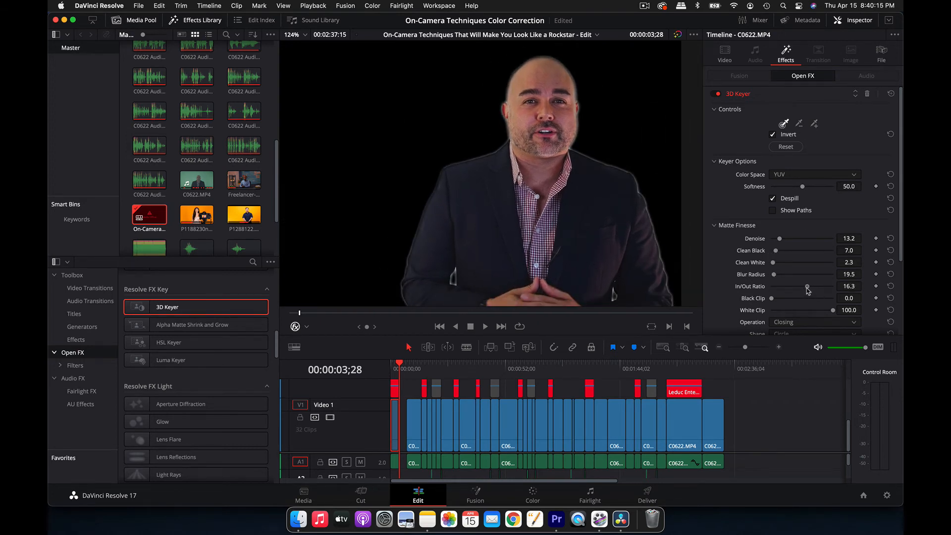
{"action": "left_click_drag", "start_coordinate": [805, 287], "coordinate": [777, 298]}
{"action": "scroll", "coordinate": [783, 310], "scroll_direction": "down", "scroll_amount": 3}
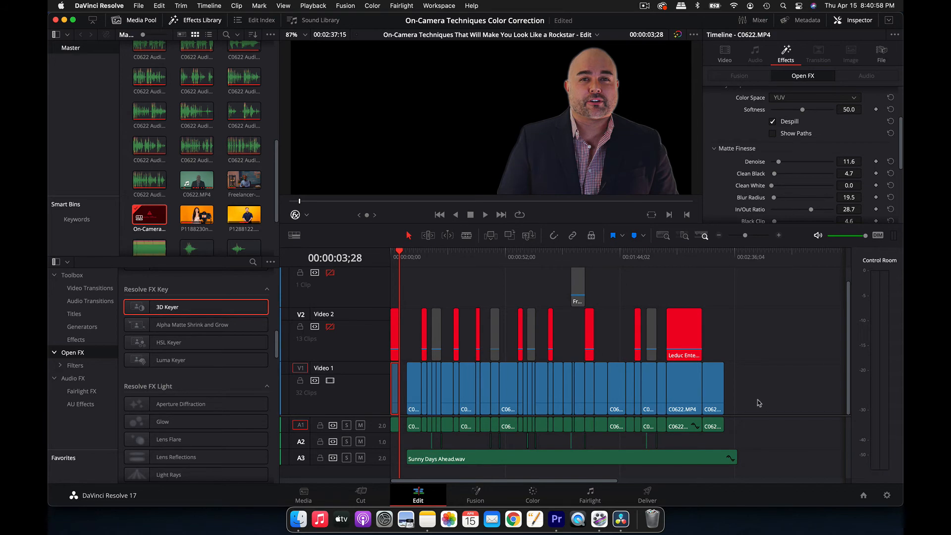
Place Film Reel Backgrounds.mp4 from the Graphics Backgrounds folder on a new track beneath the green-screen clips and play back the composite.
{"action": "right_click", "coordinate": [376, 409]}
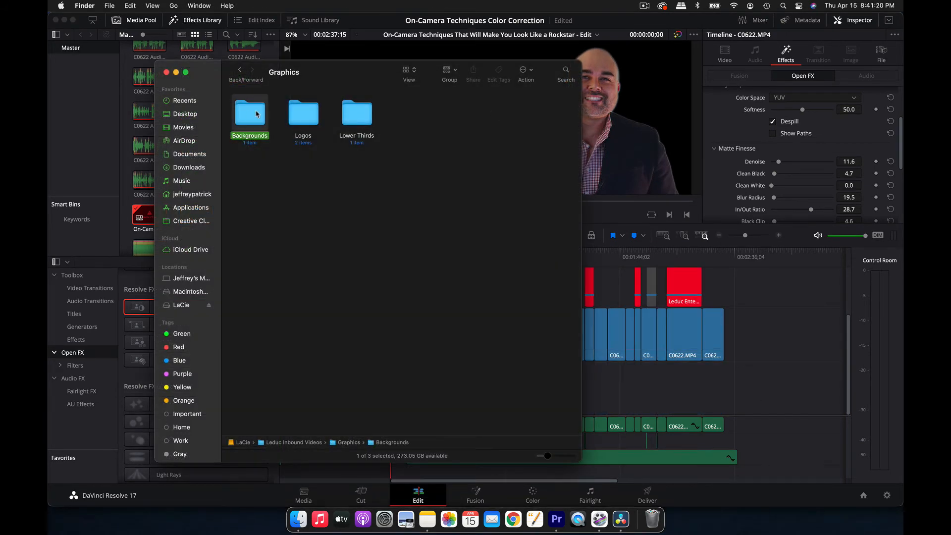
{"action": "double_click", "coordinate": [253, 114]}
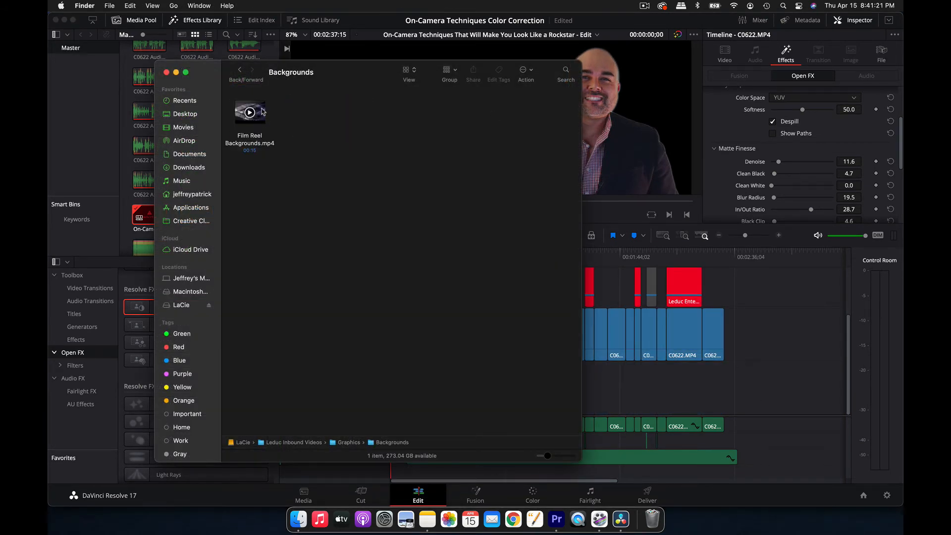
{"action": "left_click", "coordinate": [263, 112]}
{"action": "key", "text": "space"}
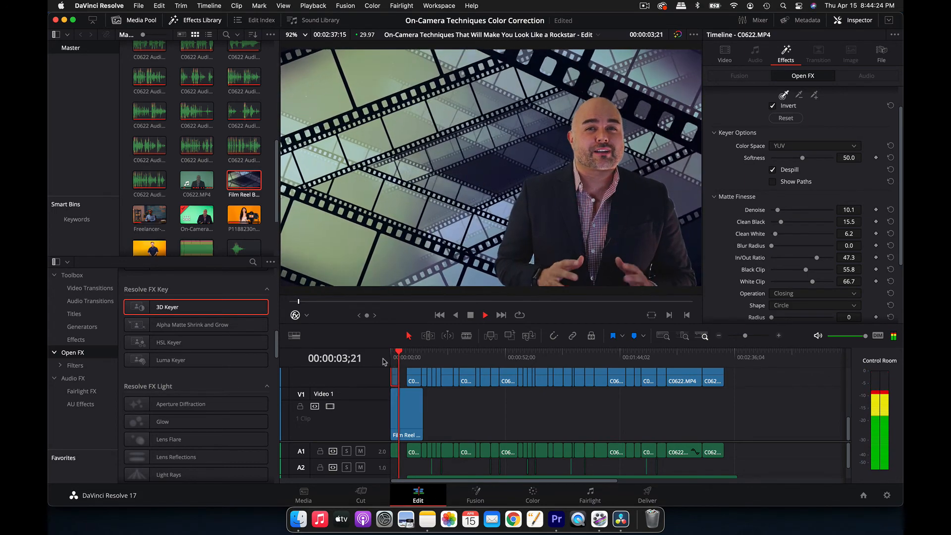
{"action": "key", "text": "space"}
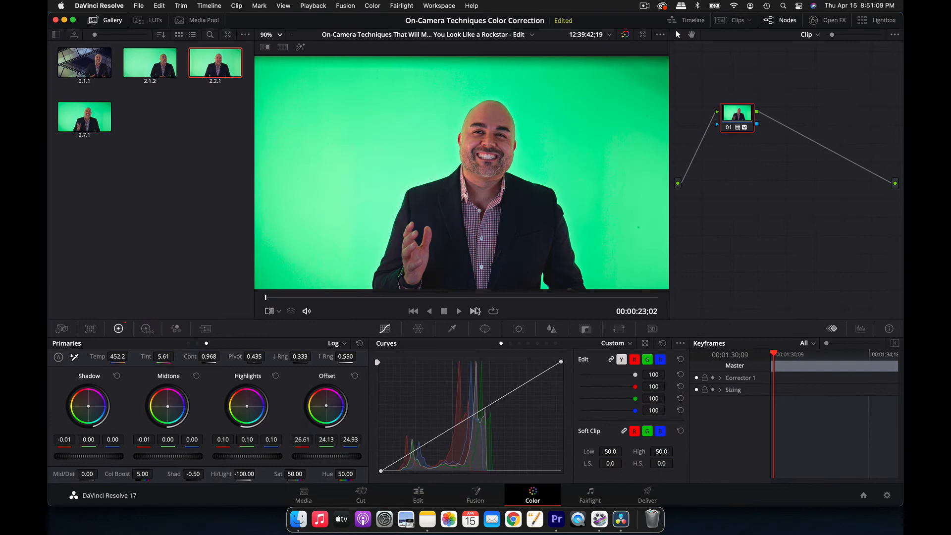
On the Color page, grab a still of the graded green-screen clip for the gallery.
{"action": "right_click", "coordinate": [491, 166]}
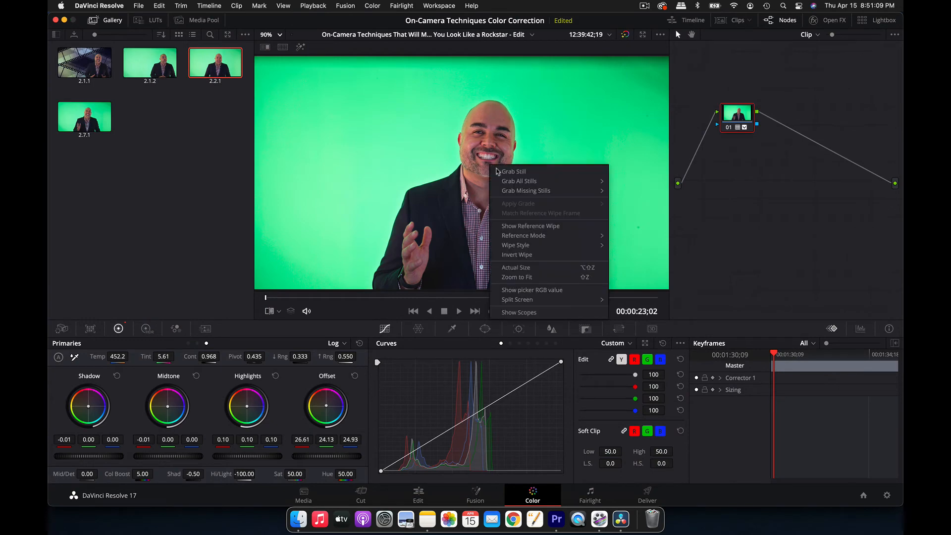
{"action": "left_click", "coordinate": [507, 173]}
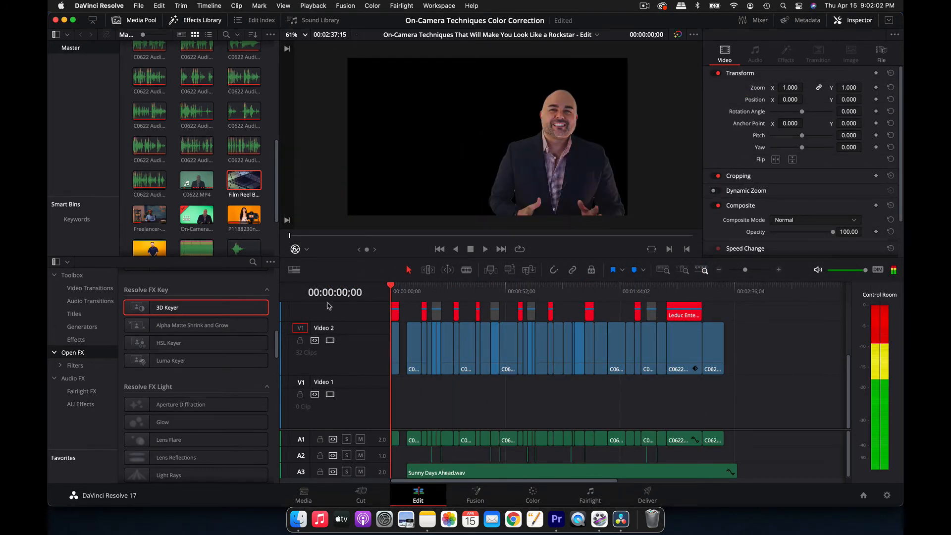
On the Deliver page, choose the Premiere XML render preset and set the ProRes type to Apple ProRes 4444.
{"action": "left_click", "coordinate": [647, 497]}
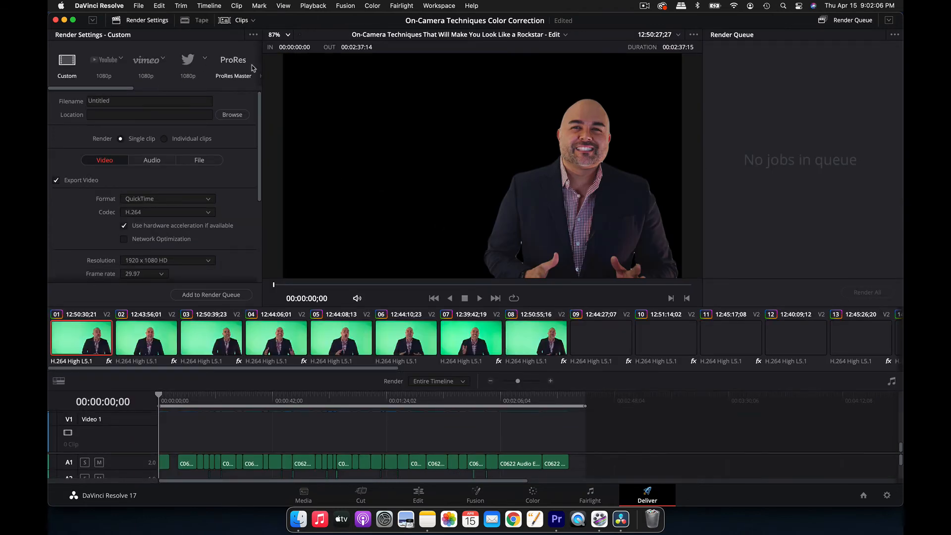
{"action": "scroll", "coordinate": [130, 65], "scroll_direction": "right", "scroll_amount": 5}
{"action": "left_click", "coordinate": [130, 61]}
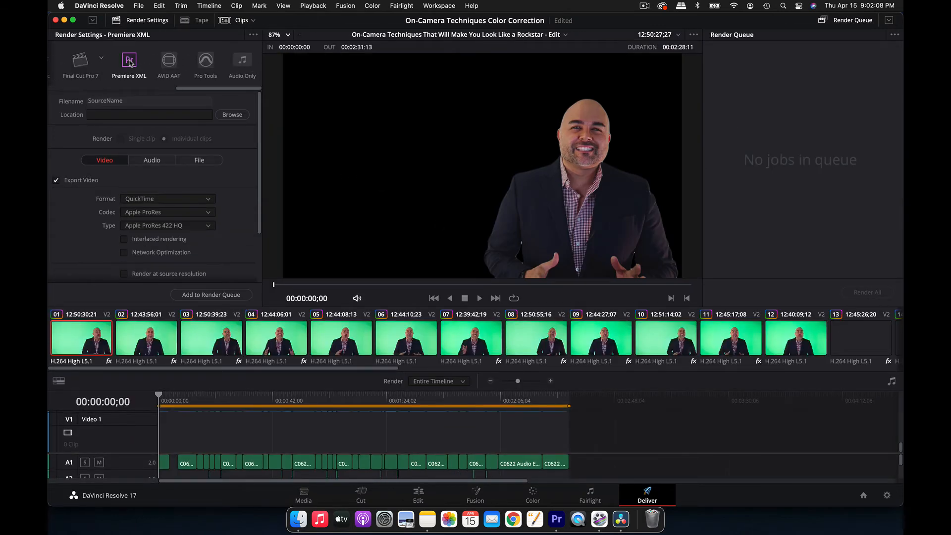
{"action": "left_click", "coordinate": [193, 228]}
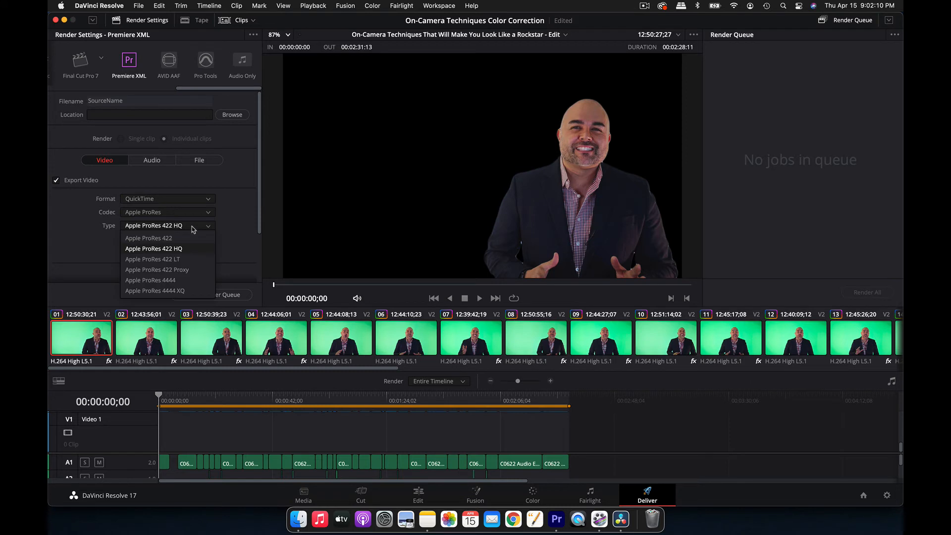
{"action": "left_click", "coordinate": [199, 281]}
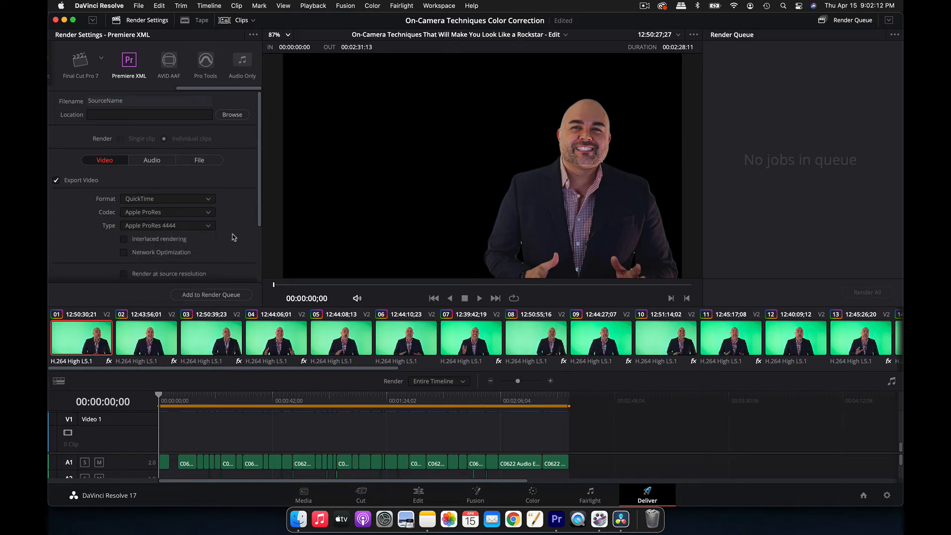
Enable Export Alpha for the render and review the remaining video settings.
{"action": "scroll", "coordinate": [221, 206], "scroll_direction": "down", "scroll_amount": 5}
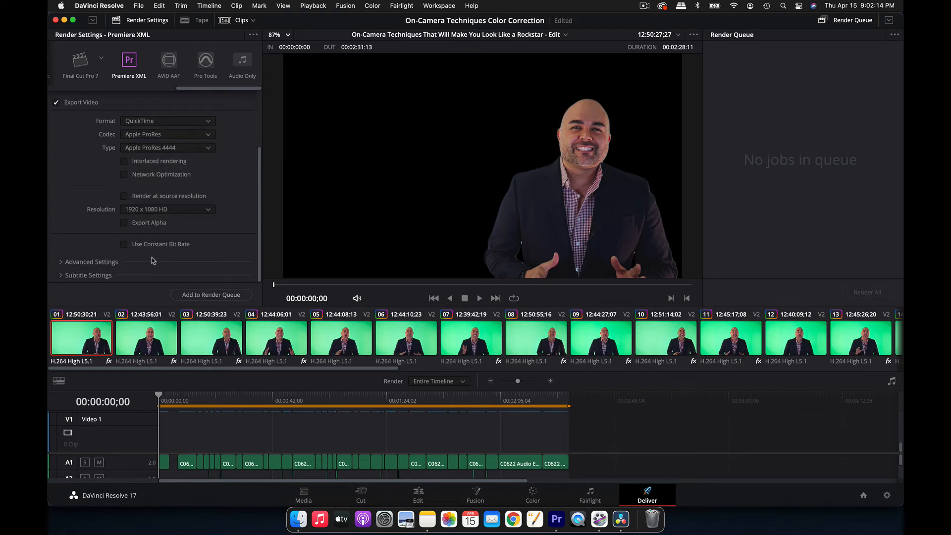
{"action": "left_click", "coordinate": [124, 223]}
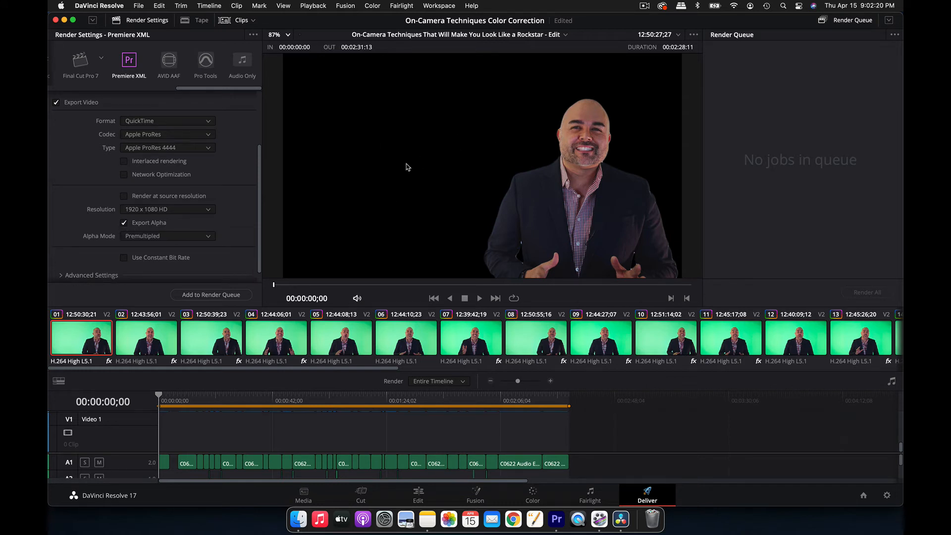
{"action": "scroll", "coordinate": [123, 234], "scroll_direction": "up", "scroll_amount": 4}
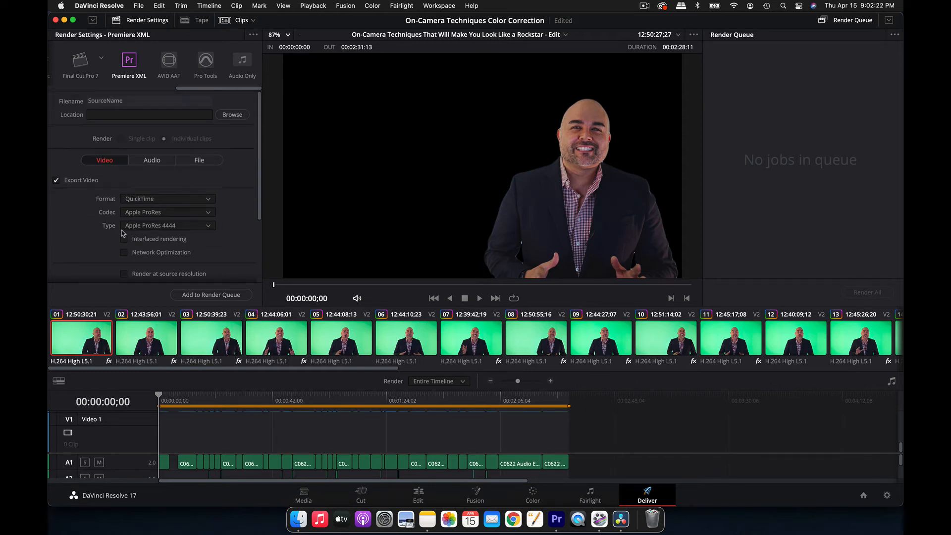
{"action": "scroll", "coordinate": [238, 172], "scroll_direction": "down", "scroll_amount": 5}
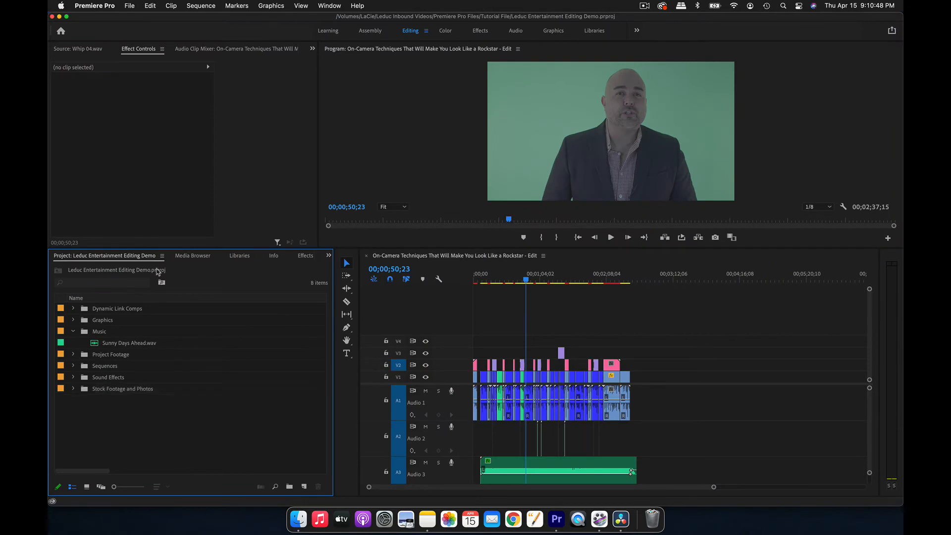
Switch to Premiere Pro and import the XML file from the On-Camera Techniques folder inside DaVinci XML.
{"action": "left_click", "coordinate": [127, 5]}
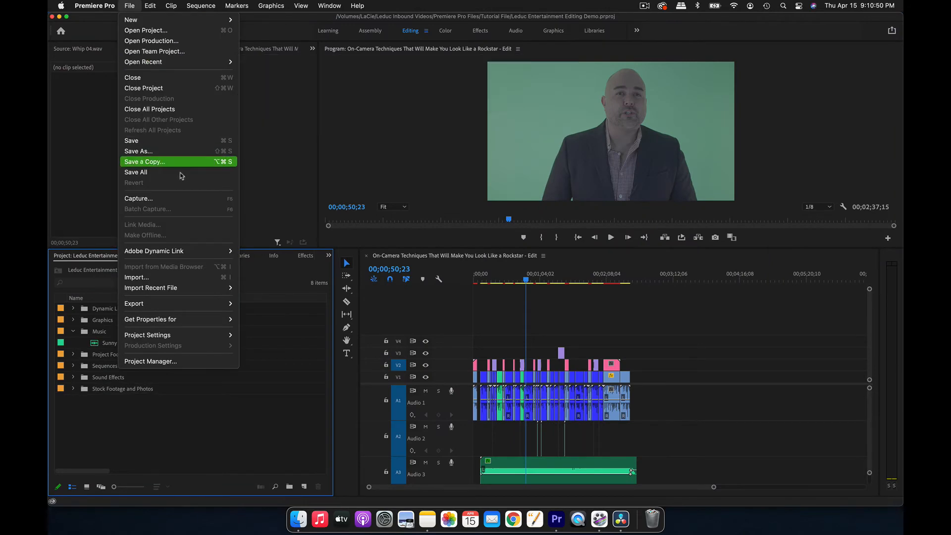
{"action": "left_click", "coordinate": [143, 277]}
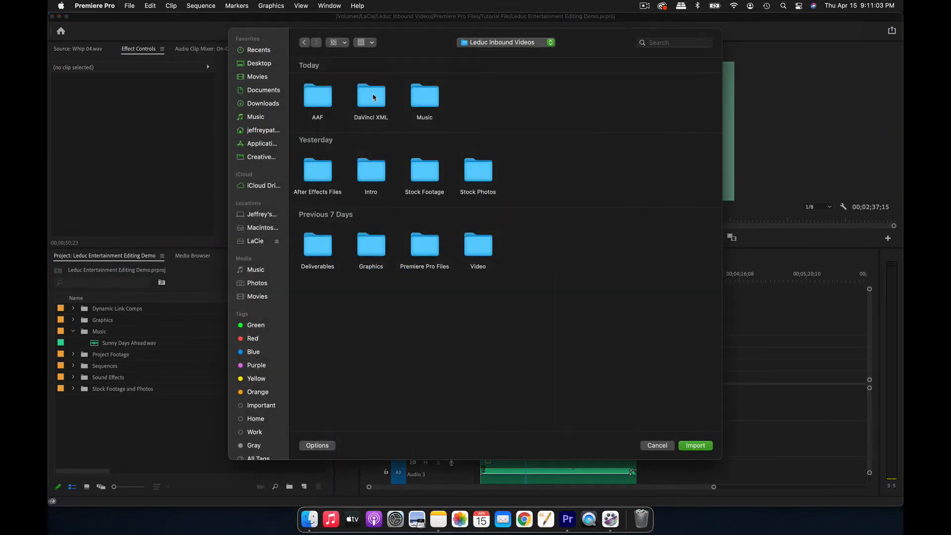
{"action": "double_click", "coordinate": [373, 97]}
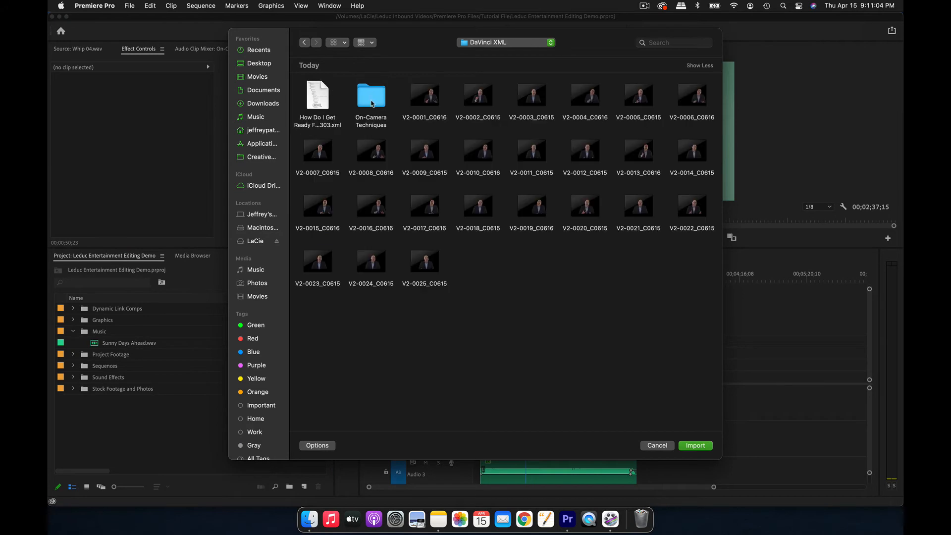
{"action": "double_click", "coordinate": [365, 99]}
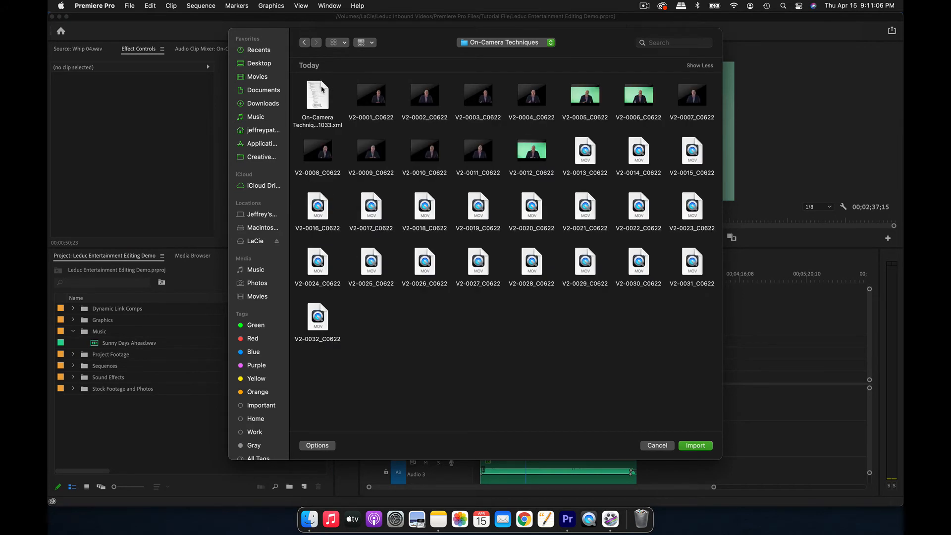
{"action": "double_click", "coordinate": [318, 95]}
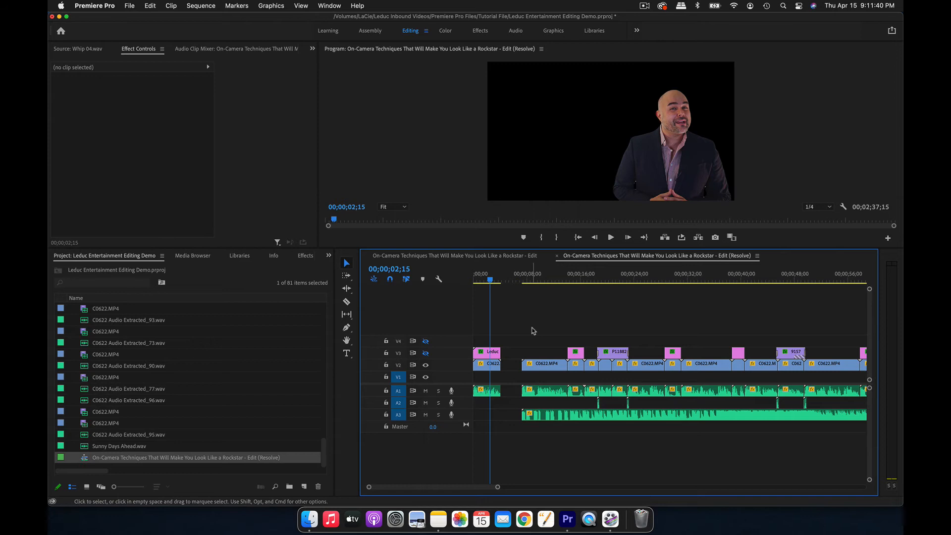
Select all the keyed clips on V2 of the imported Resolve sequence for copying.
{"action": "key", "text": "minus"}
{"action": "key", "text": "minus"}
{"action": "key", "text": "minus"}
{"action": "key", "text": "minus"}
{"action": "key", "text": "minus"}
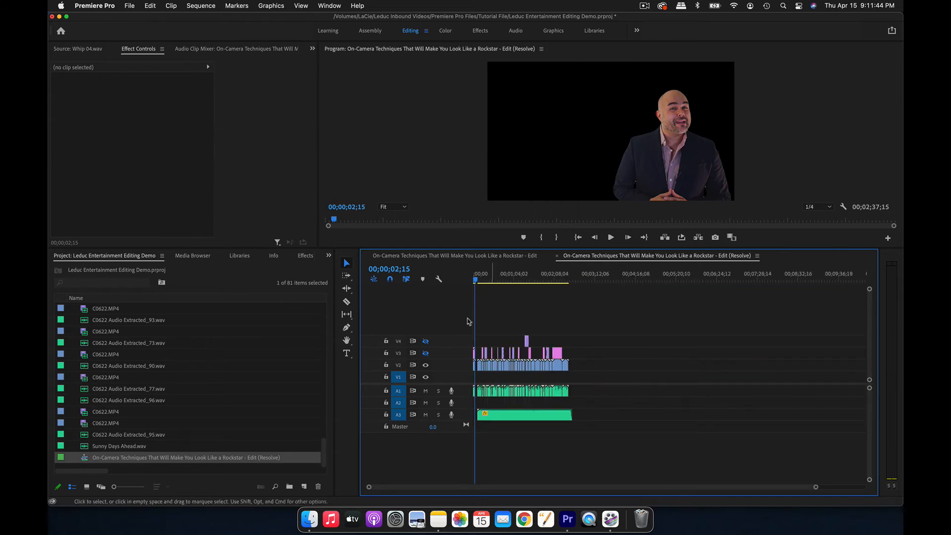
{"action": "key", "text": "equal"}
{"action": "key", "text": "equal"}
{"action": "key", "text": "equal"}
{"action": "key", "text": "equal"}
{"action": "key", "text": "equal"}
{"action": "key", "text": "minus"}
{"action": "key", "text": "minus"}
{"action": "key", "text": "minus"}
{"action": "key", "text": "minus"}
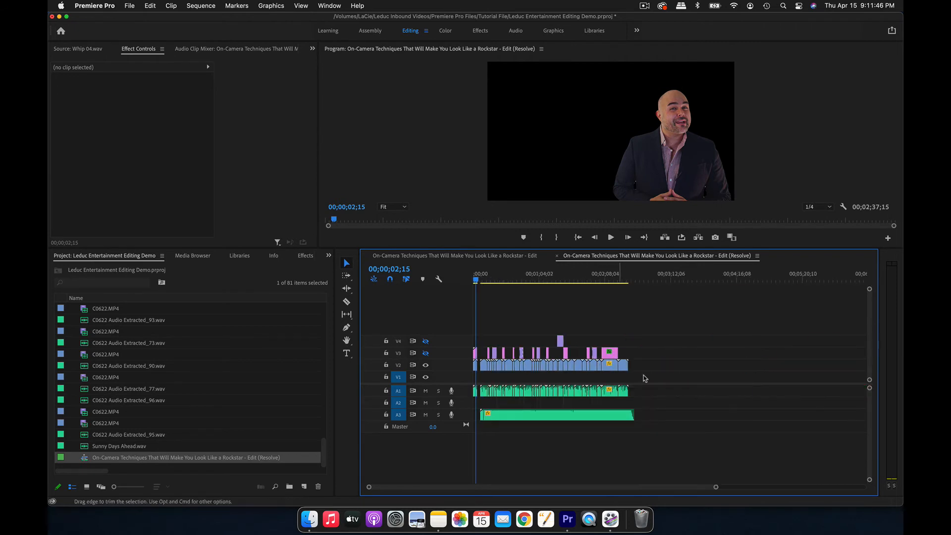
{"action": "left_click_drag", "start_coordinate": [649, 370], "coordinate": [405, 367]}
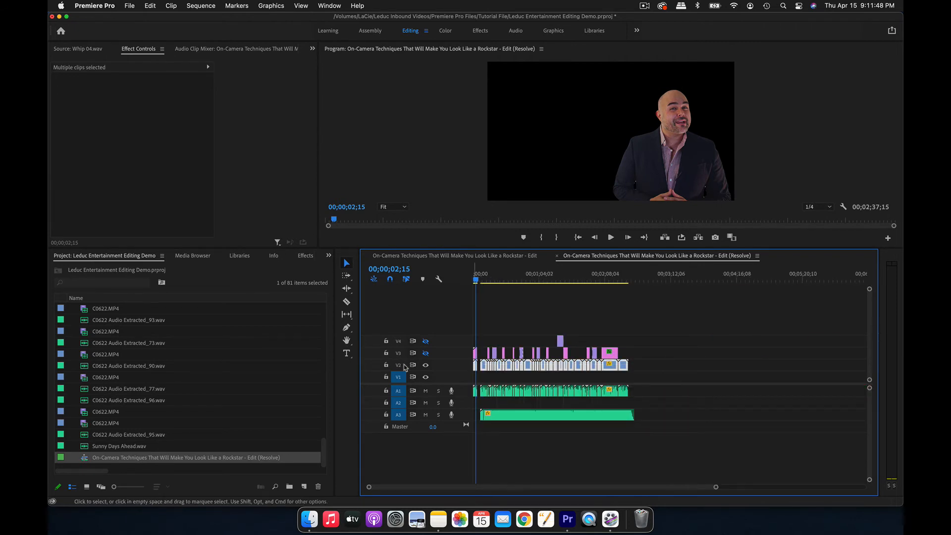
In the original edit sequence, move the V2 and V3 clips up one track and paste the keyed clips onto V2 from the sequence start.
{"action": "left_click", "coordinate": [489, 256]}
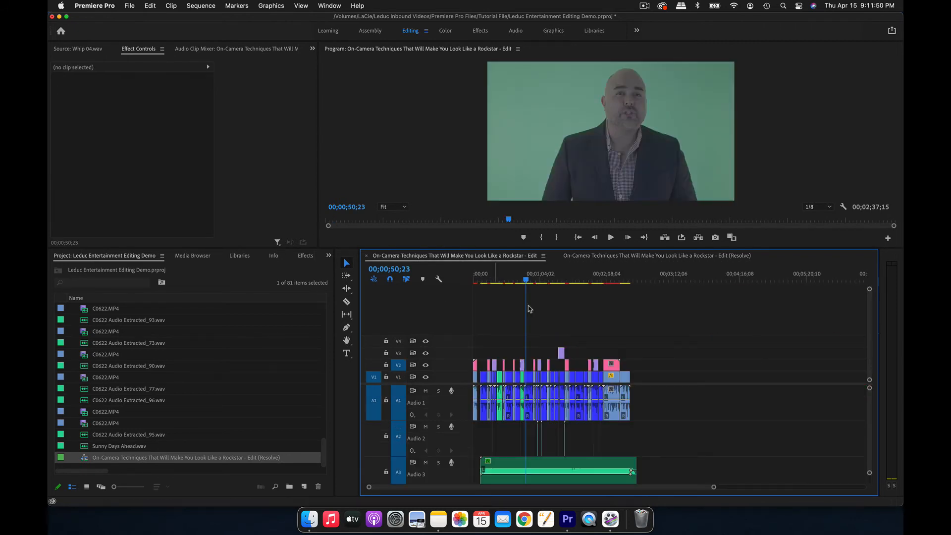
{"action": "left_click_drag", "start_coordinate": [614, 368], "coordinate": [632, 355]}
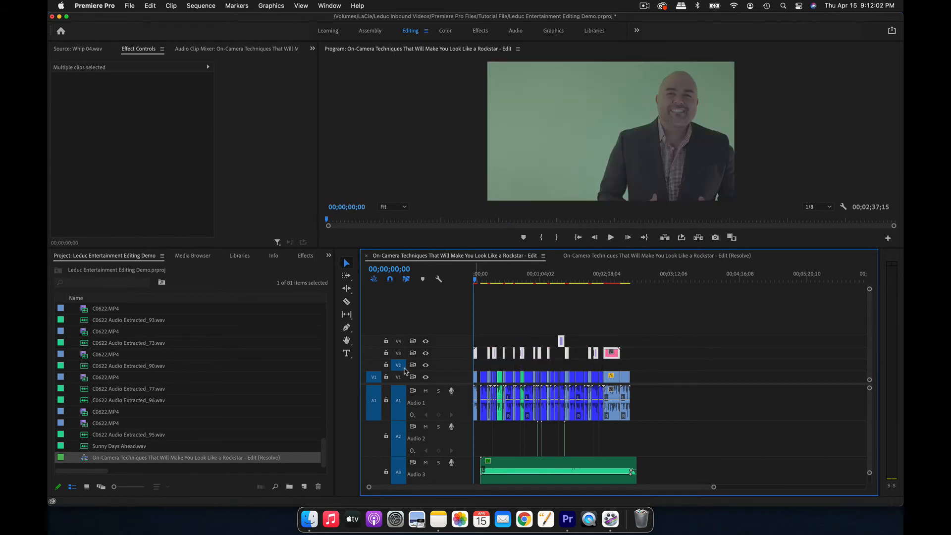
{"action": "key", "text": "super+v"}
{"action": "scroll", "coordinate": [459, 344], "scroll_direction": "up", "scroll_amount": 8}
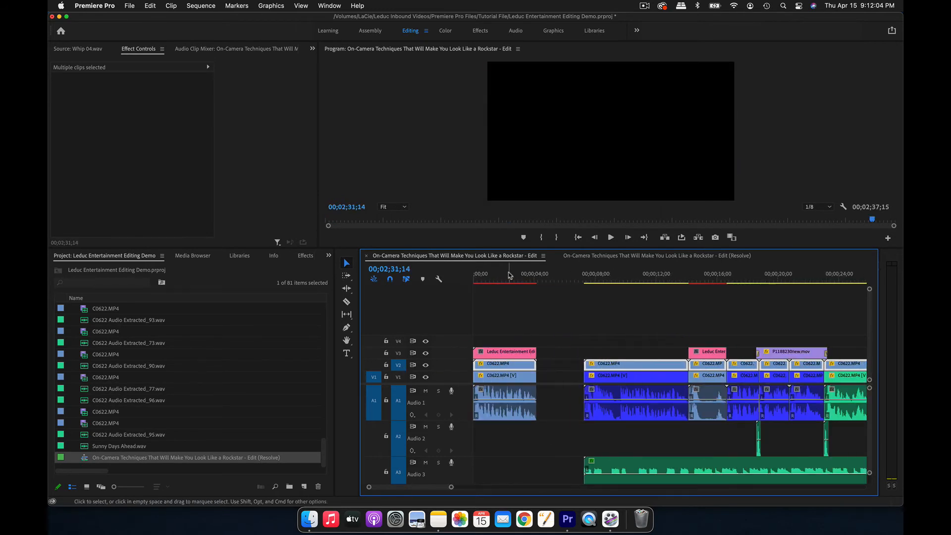
{"action": "left_click_drag", "start_coordinate": [509, 276], "coordinate": [433, 283]}
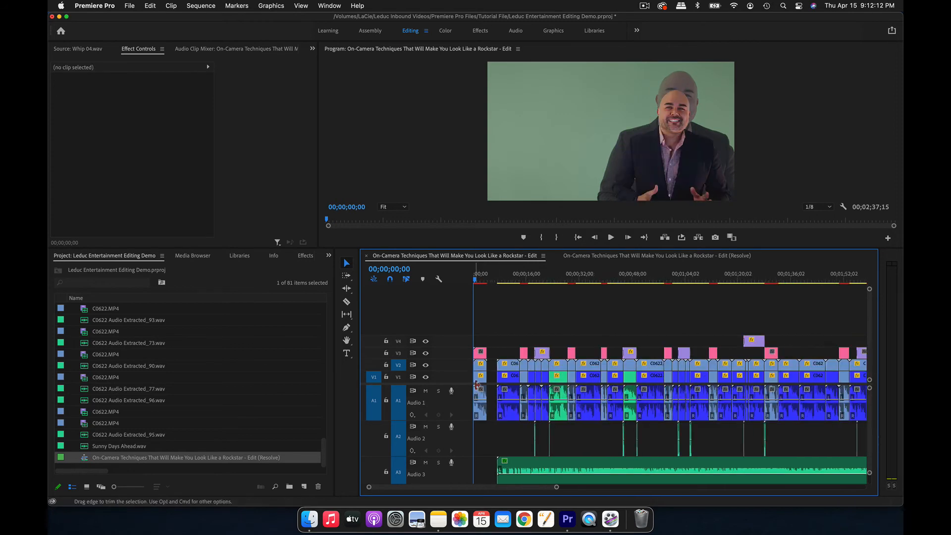
Match the keyed V2 clips to the V1 clips beneath by copying their Motion settings, starting with position 1690, 975 and scale 129.
{"action": "left_click", "coordinate": [477, 385]}
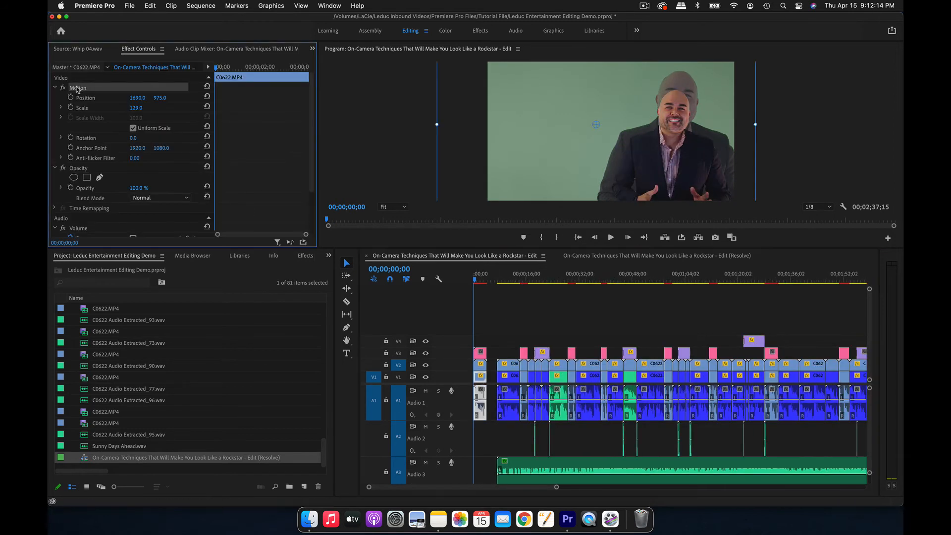
{"action": "left_click", "coordinate": [480, 364]}
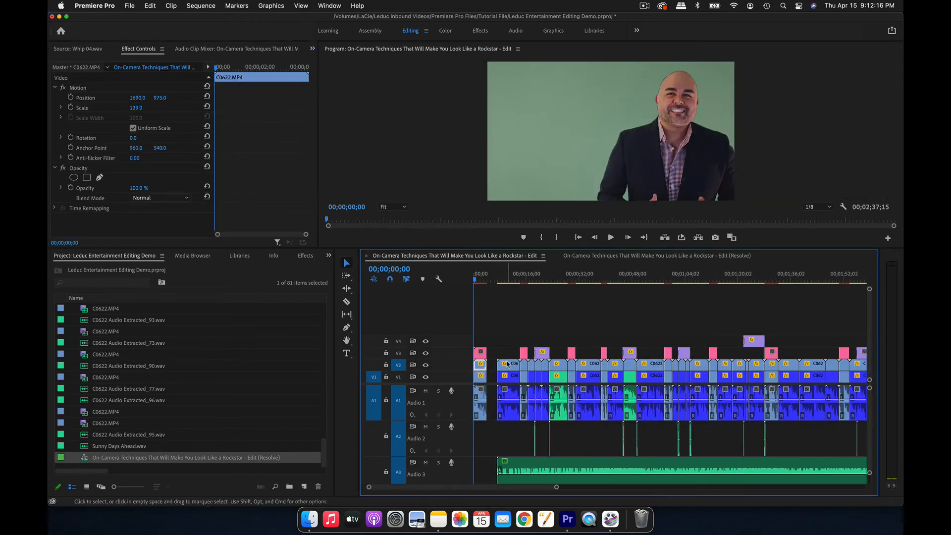
{"action": "scroll", "coordinate": [508, 363], "scroll_direction": "up", "scroll_amount": 3}
{"action": "left_click", "coordinate": [524, 277]}
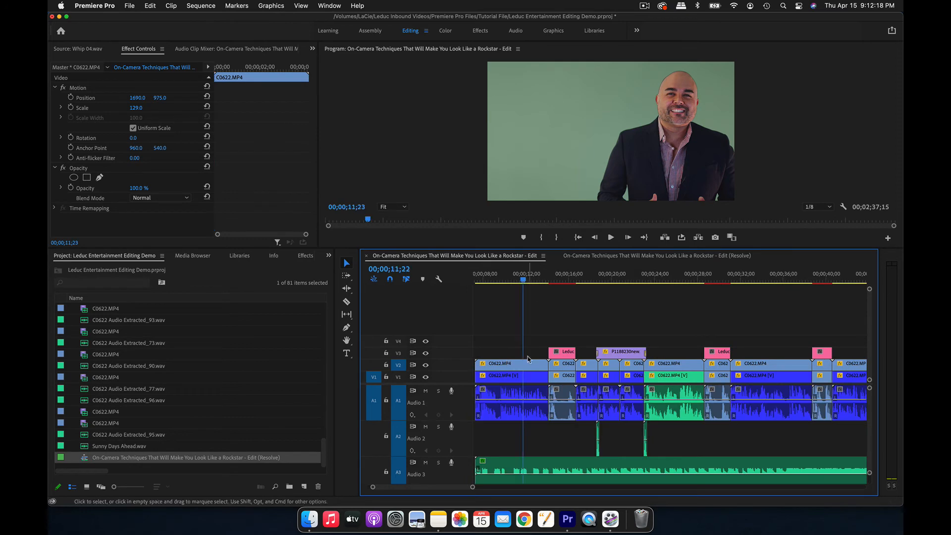
{"action": "scroll", "coordinate": [526, 358], "scroll_direction": "down", "scroll_amount": 2}
{"action": "left_click", "coordinate": [512, 383]}
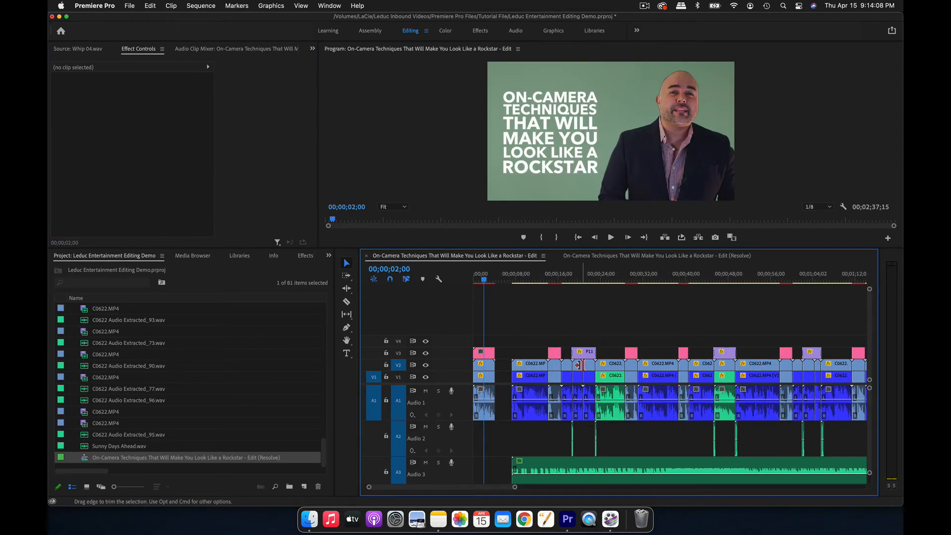
Delete the two keyed V2 clips beneath the first purple stock clip on V3 and check the sections further along the sequence.
{"action": "left_click", "coordinate": [579, 365]}
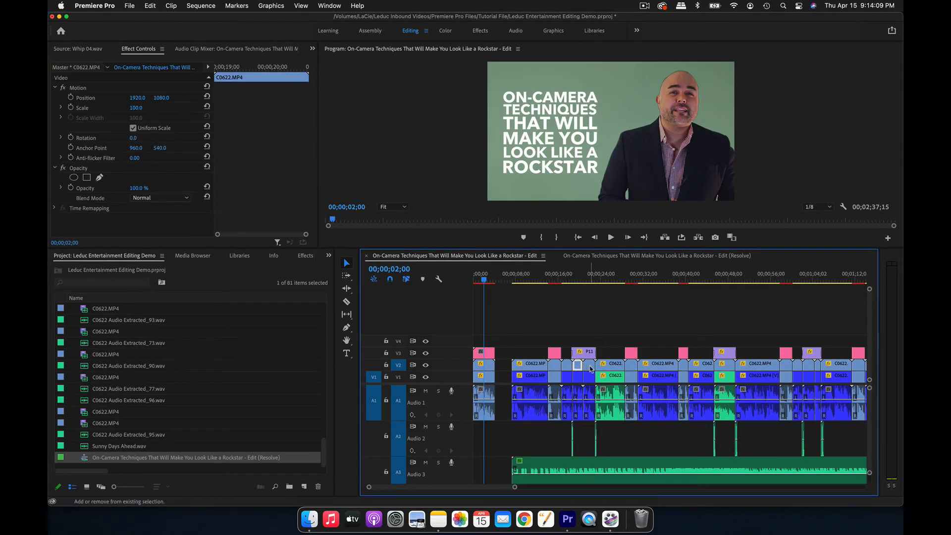
{"action": "key", "text": "Delete"}
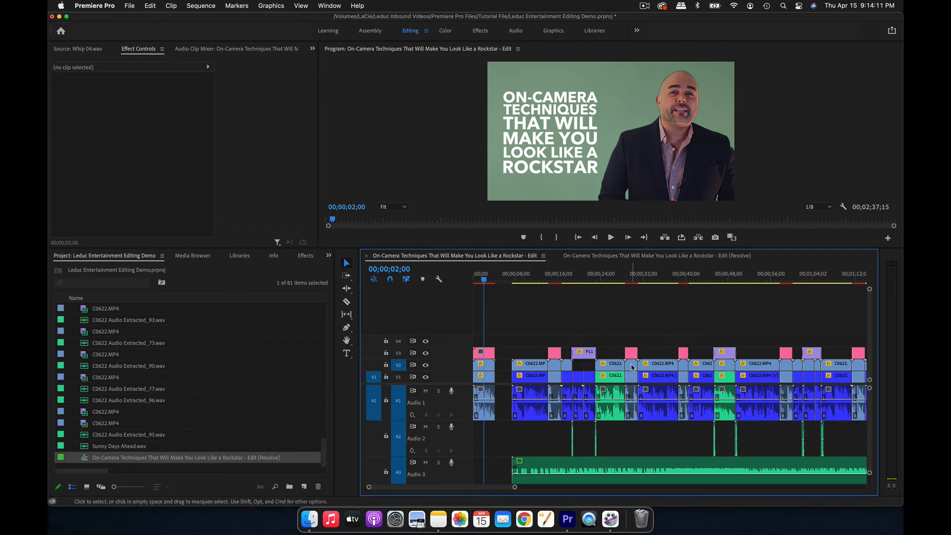
{"action": "scroll", "coordinate": [632, 367], "scroll_direction": "right", "scroll_amount": 5}
{"action": "left_click", "coordinate": [584, 285]}
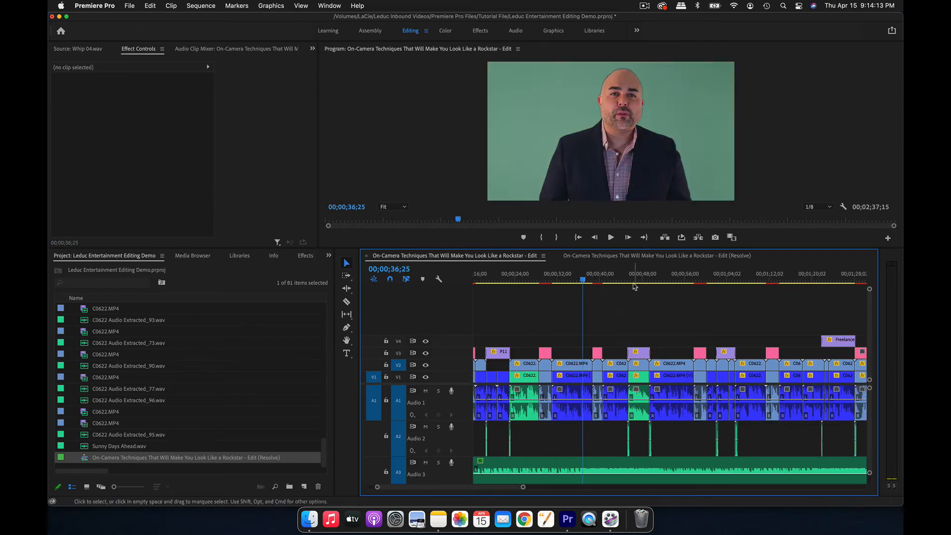
{"action": "left_click", "coordinate": [631, 283]}
{"action": "scroll", "coordinate": [640, 367], "scroll_direction": "right", "scroll_amount": 4}
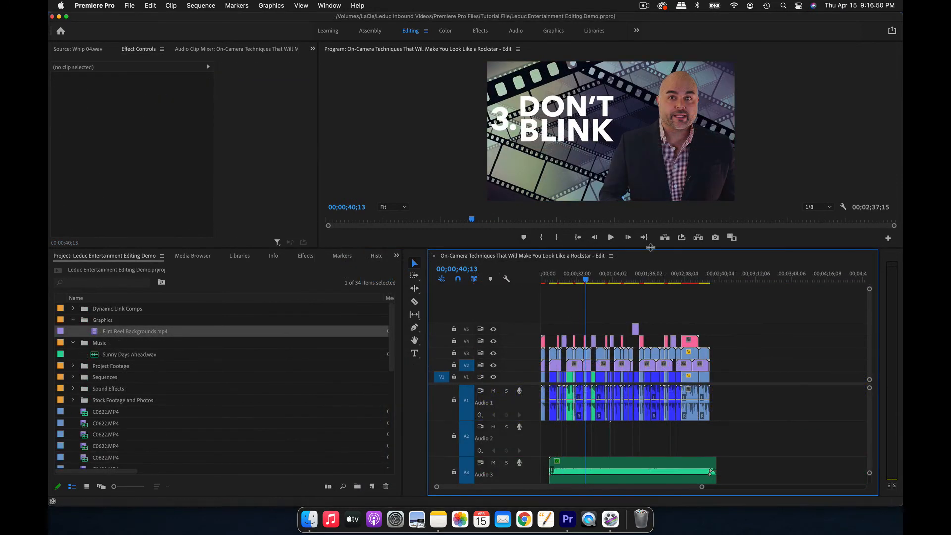
Enlarge the program view and apply the Drop Shadow video effect to the opening title graphic on V4.
{"action": "left_click_drag", "start_coordinate": [651, 248], "coordinate": [652, 301]}
{"action": "scroll", "coordinate": [592, 351], "scroll_direction": "up", "scroll_amount": 5}
{"action": "scroll", "coordinate": [592, 351], "scroll_direction": "left", "scroll_amount": 10}
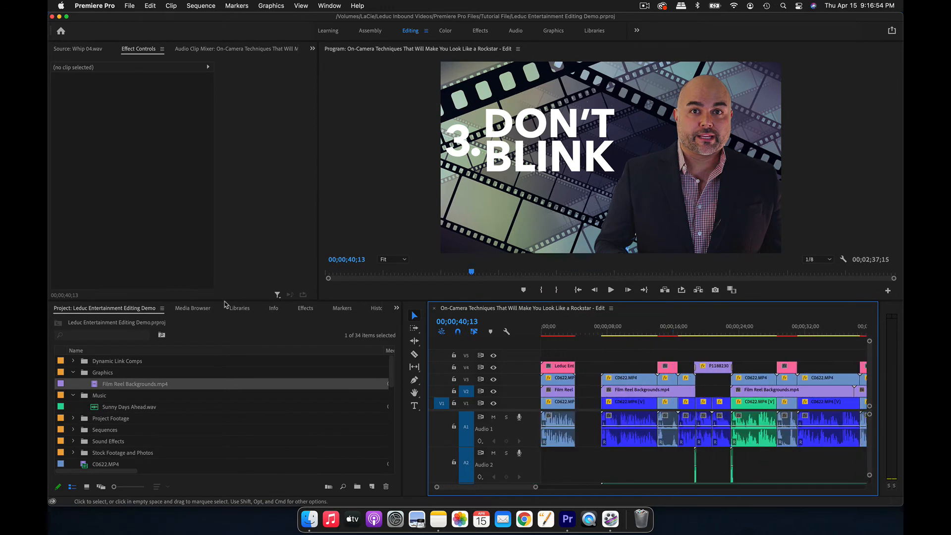
{"action": "left_click", "coordinate": [299, 310]}
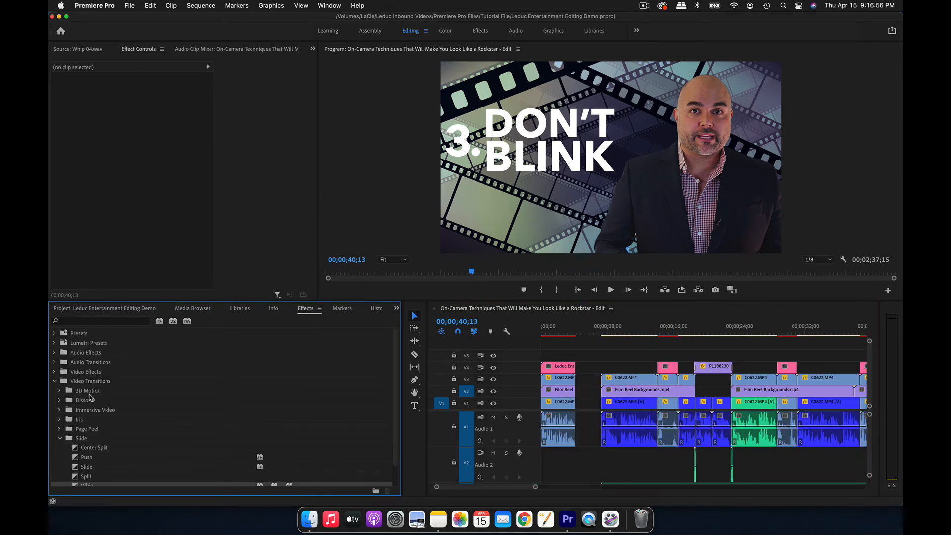
{"action": "scroll", "coordinate": [62, 434], "scroll_direction": "down", "scroll_amount": 2}
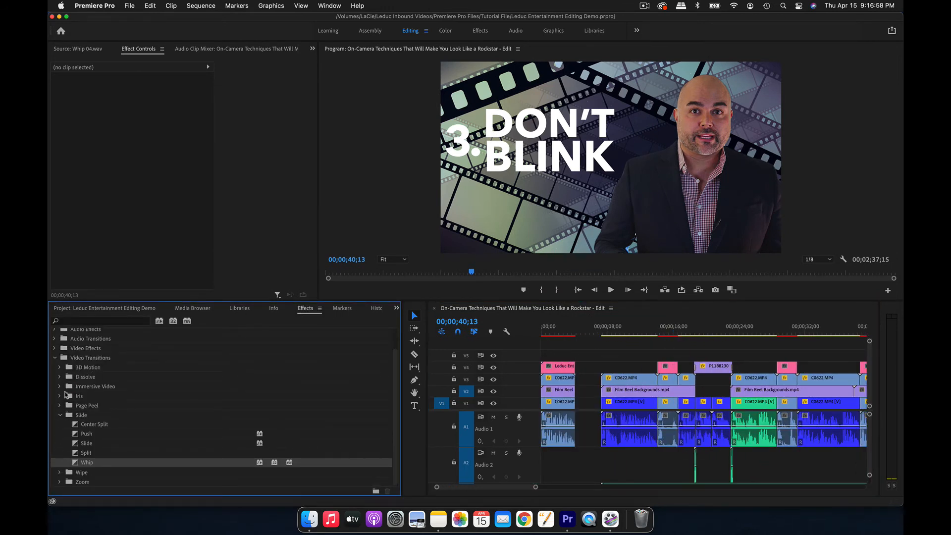
{"action": "left_click", "coordinate": [55, 357]}
{"action": "left_click", "coordinate": [54, 371]}
{"action": "scroll", "coordinate": [59, 406], "scroll_direction": "down", "scroll_amount": 5}
{"action": "left_click", "coordinate": [59, 415]}
{"action": "left_click_drag", "start_coordinate": [97, 453], "coordinate": [560, 366]}
Raise the shadow opacity of the opening title's Drop Shadow, previewing it at 00;00;01;26.
{"action": "left_click", "coordinate": [556, 328]}
{"action": "mouse_move", "coordinate": [137, 247]}
{"action": "left_mouse_down"}
{"action": "mouse_move", "coordinate": [162, 246]}
{"action": "mouse_move", "coordinate": [141, 244]}
{"action": "mouse_move", "coordinate": [153, 253]}
{"action": "mouse_move", "coordinate": [143, 254]}
{"action": "mouse_move", "coordinate": [145, 244]}
{"action": "left_mouse_up"}
{"action": "scroll", "coordinate": [148, 248], "scroll_direction": "down", "scroll_amount": 2}
Lower the exposure of the Film Reel Backgrounds clip under the opening title with Lumetri Color.
{"action": "left_click", "coordinate": [560, 391]}
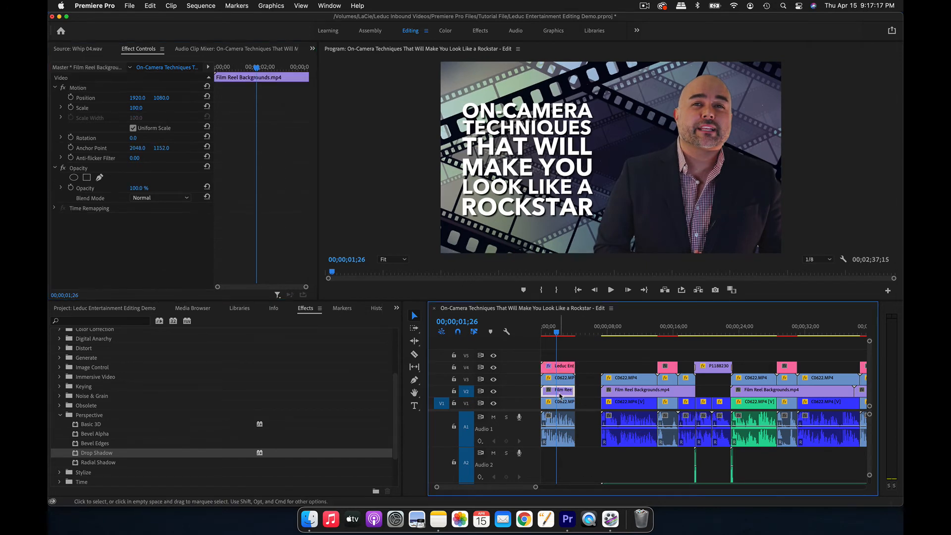
{"action": "left_click", "coordinate": [445, 31]}
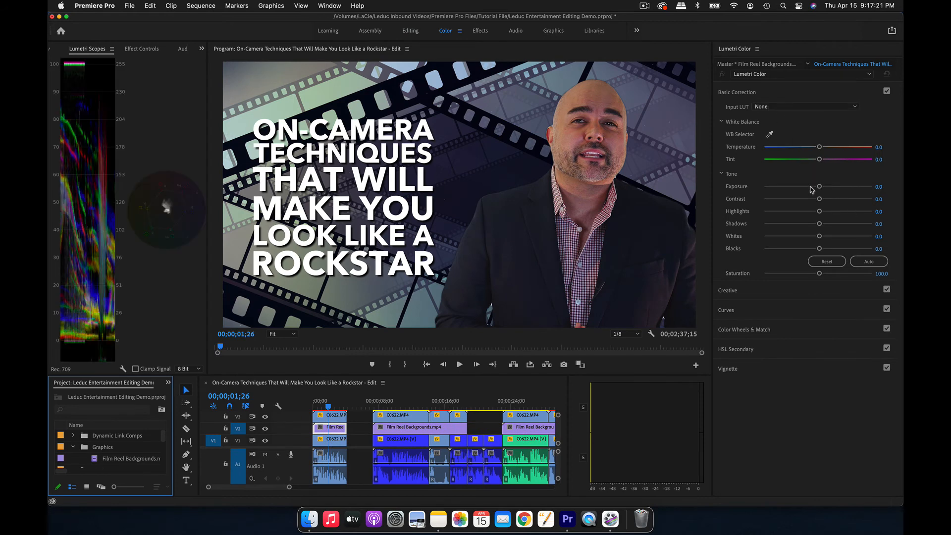
{"action": "left_click_drag", "start_coordinate": [812, 189], "coordinate": [808, 190]}
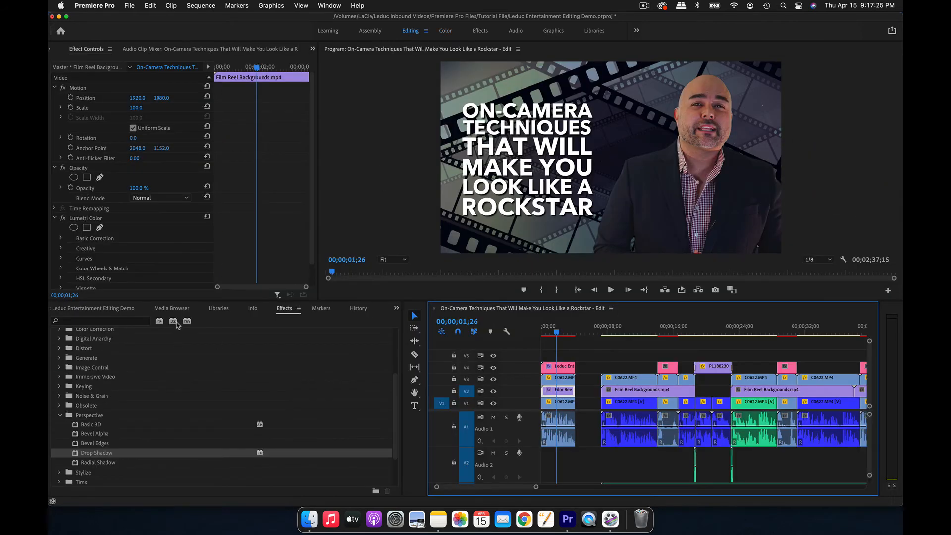
Apply Gaussian Blur to the opening Film Reel Backgrounds clip with a blurriness of 20 and Repeat Edge Pixels enabled.
{"action": "scroll", "coordinate": [92, 376], "scroll_direction": "up", "scroll_amount": 4}
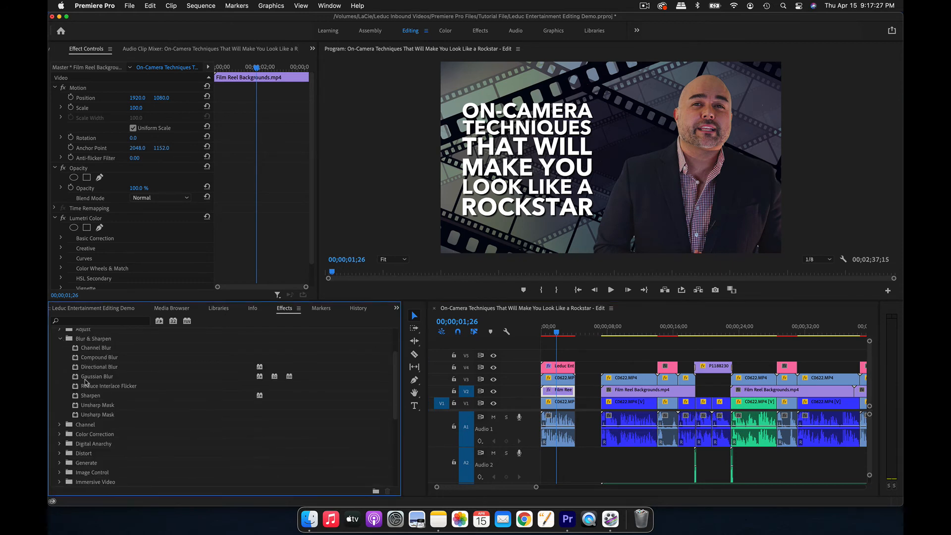
{"action": "left_click_drag", "start_coordinate": [94, 376], "coordinate": [560, 391]}
{"action": "scroll", "coordinate": [110, 188], "scroll_direction": "down", "scroll_amount": 3}
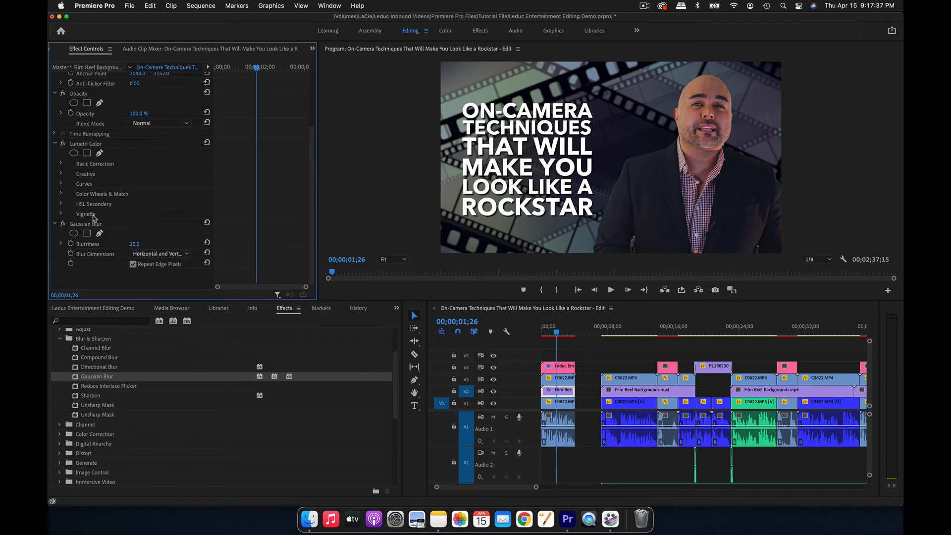
Copy the Lumetri Color and Gaussian Blur effects from the opening background clip to the remaining Film Reel Backgrounds clips on V2.
{"action": "left_click", "coordinate": [94, 144]}
{"action": "key", "text": "minus"}
{"action": "key", "text": "minus"}
{"action": "key", "text": "minus"}
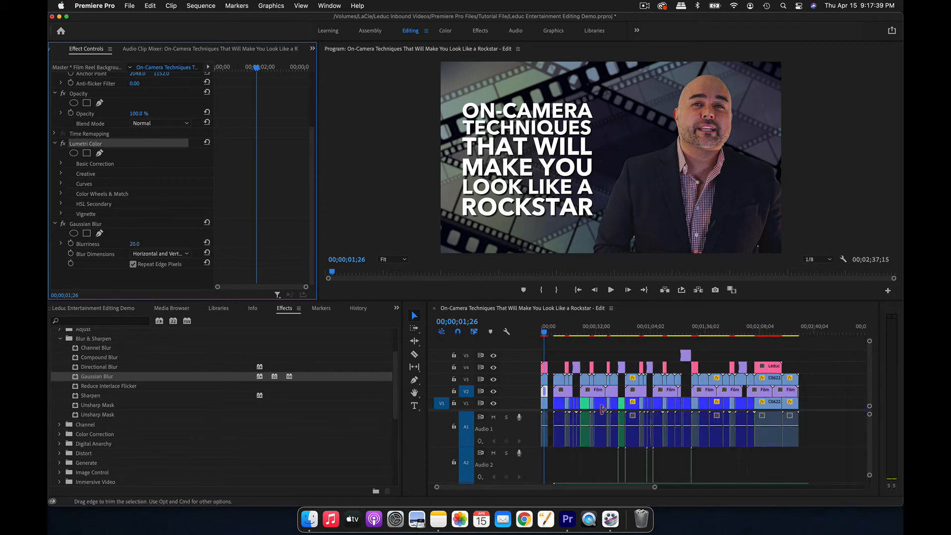
{"action": "left_click_drag", "start_coordinate": [692, 393], "coordinate": [550, 392]}
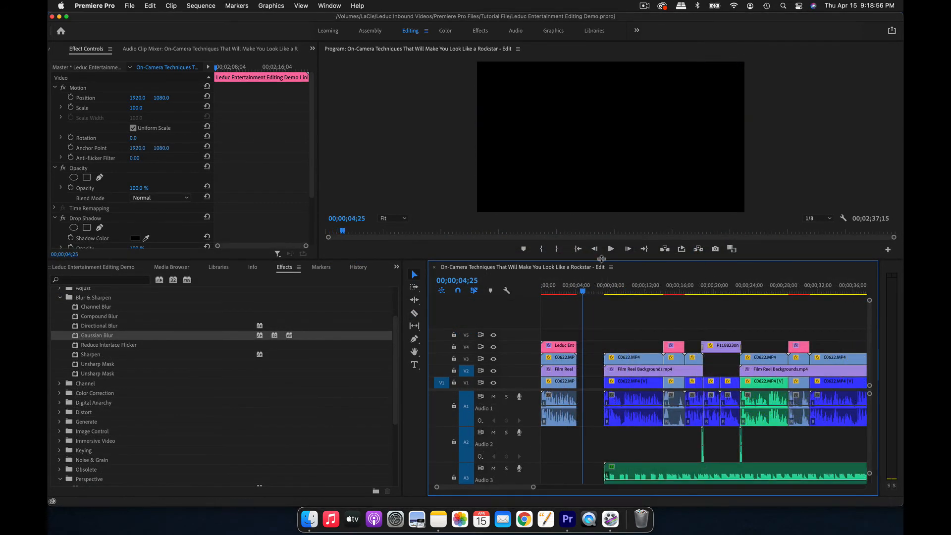
Import Leduc-logo-1Color.jpeg from the Logos folder and place it on V5 above the start of the first talking clip after the intro.
{"action": "left_click_drag", "start_coordinate": [601, 216], "coordinate": [601, 216]}
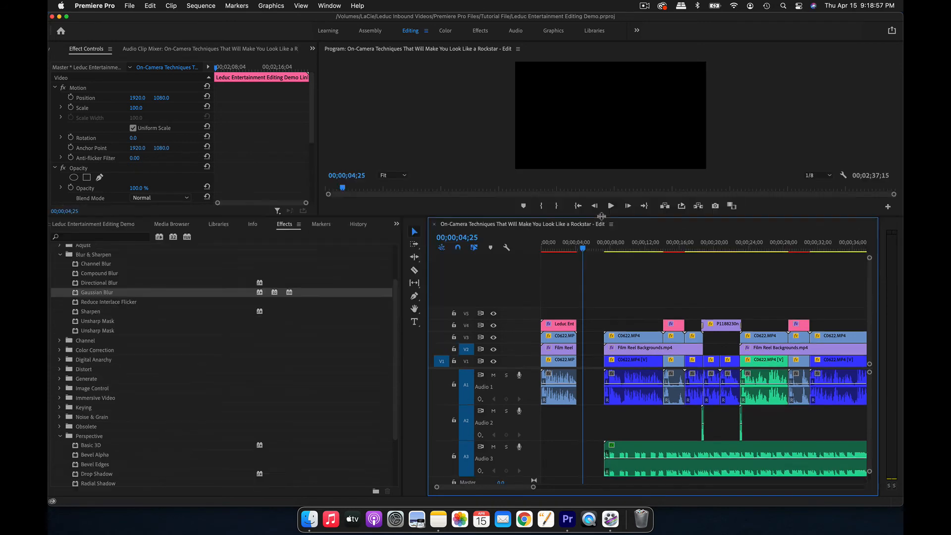
{"action": "left_click", "coordinate": [61, 255]}
{"action": "left_click", "coordinate": [95, 226]}
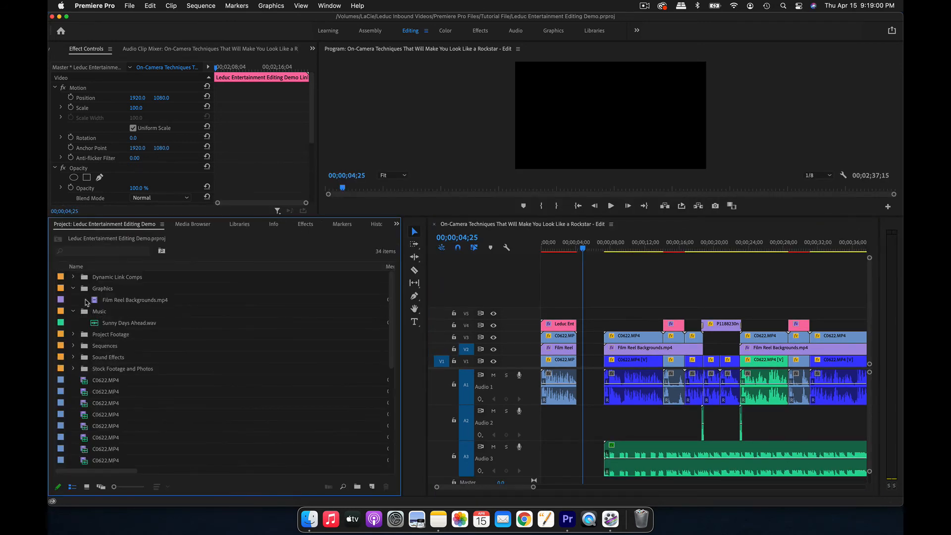
{"action": "left_click", "coordinate": [193, 224]}
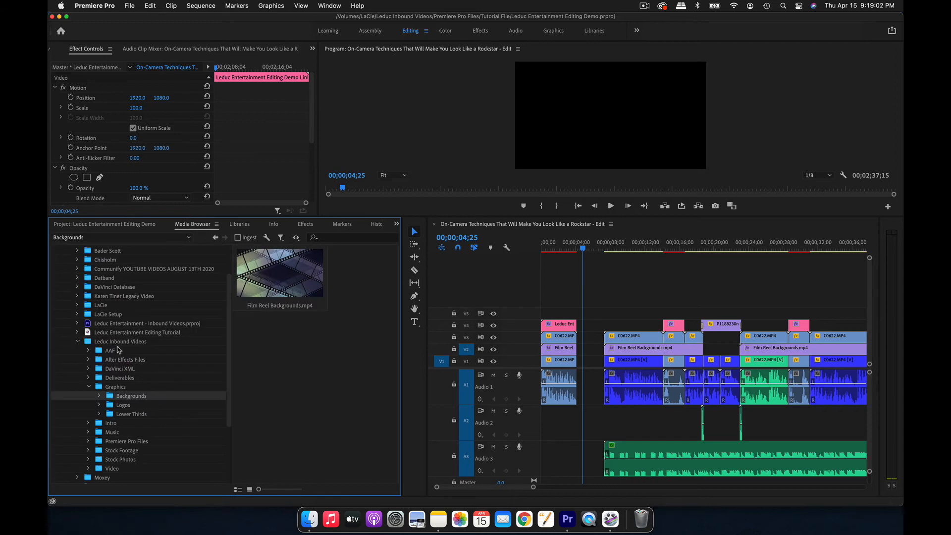
{"action": "left_click", "coordinate": [112, 405]}
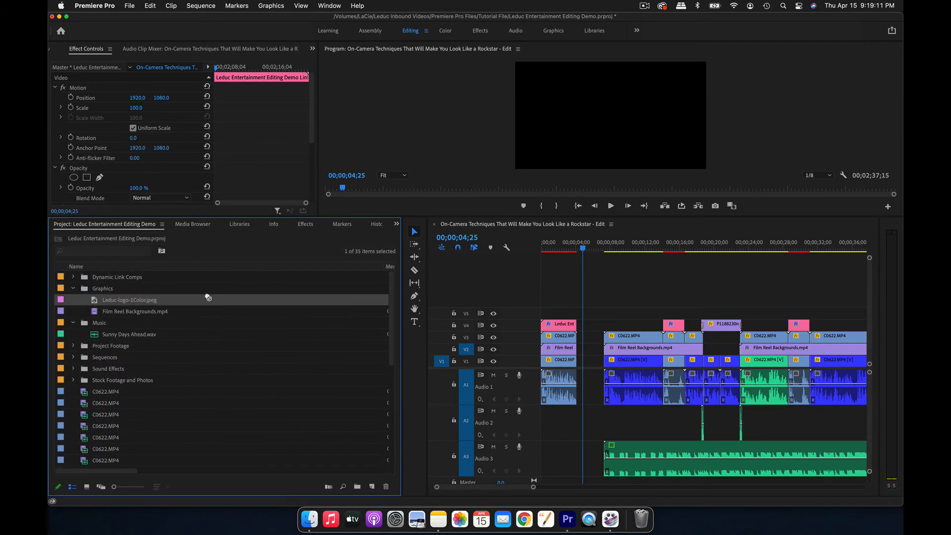
{"action": "left_click_drag", "start_coordinate": [206, 299], "coordinate": [616, 312]}
{"action": "left_click", "coordinate": [619, 246]}
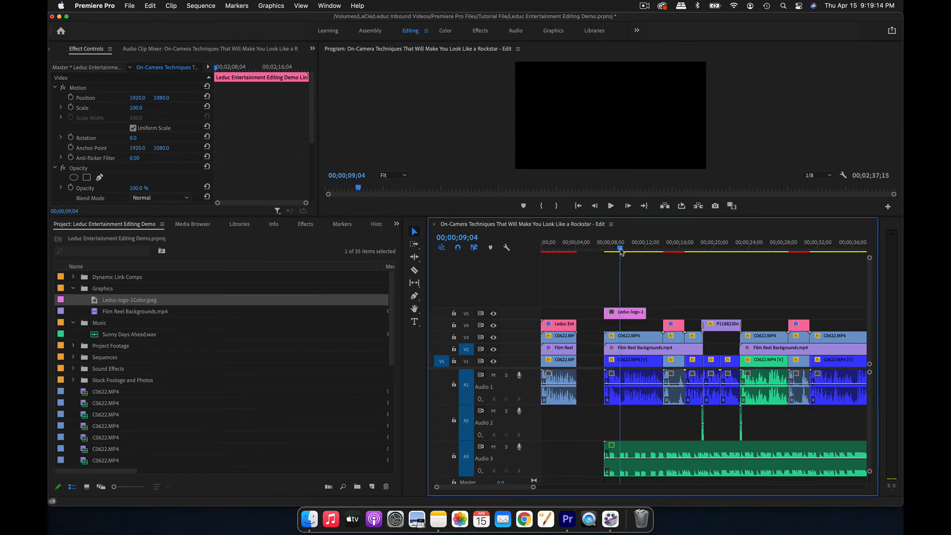
Scale the logo to about 26.4 and place it in the frame's lower-right corner at about position 3561, 1916.6.
{"action": "left_click_drag", "start_coordinate": [627, 216], "coordinate": [642, 328]}
{"action": "left_click", "coordinate": [620, 147]}
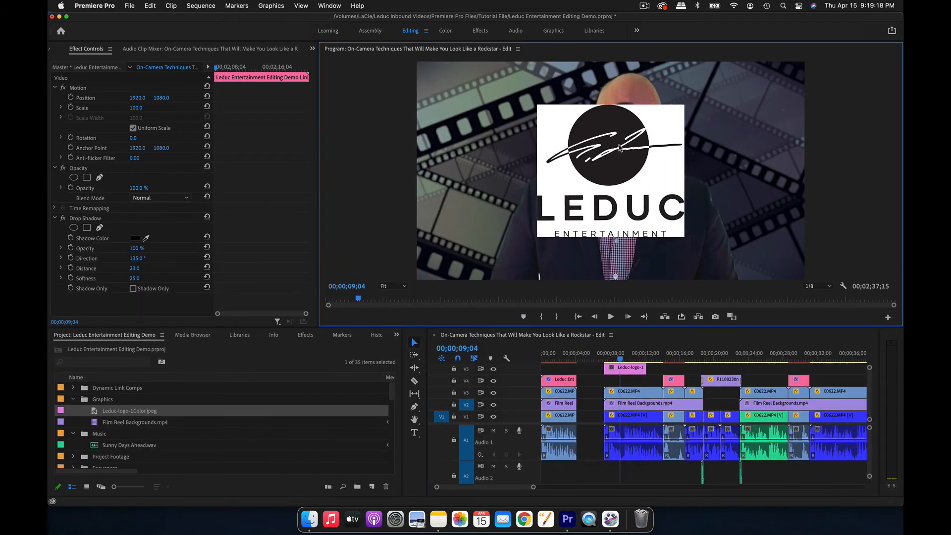
{"action": "left_click_drag", "start_coordinate": [539, 105], "coordinate": [773, 248]}
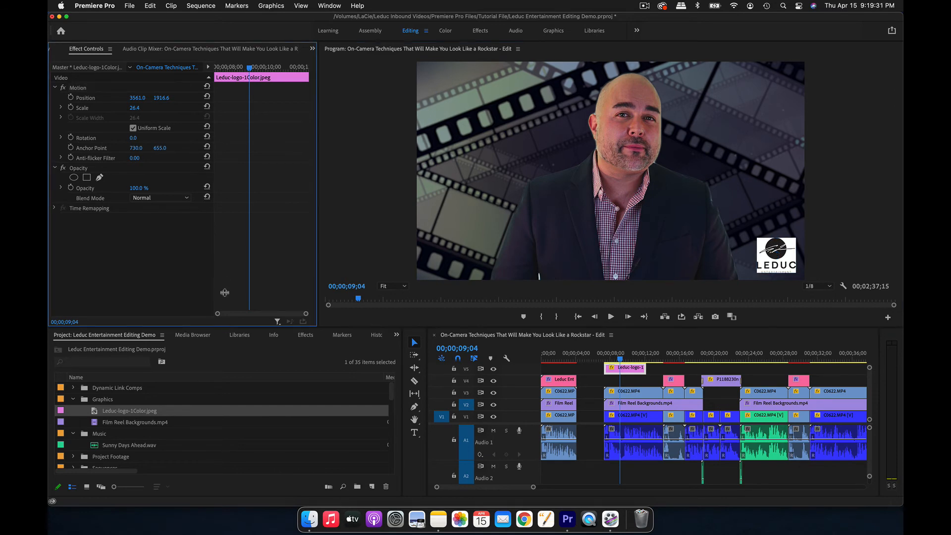
Find the Invert video effect and apply it to the logo clip on V5.
{"action": "left_click_drag", "start_coordinate": [225, 328], "coordinate": [224, 262]}
{"action": "left_click", "coordinate": [301, 267]}
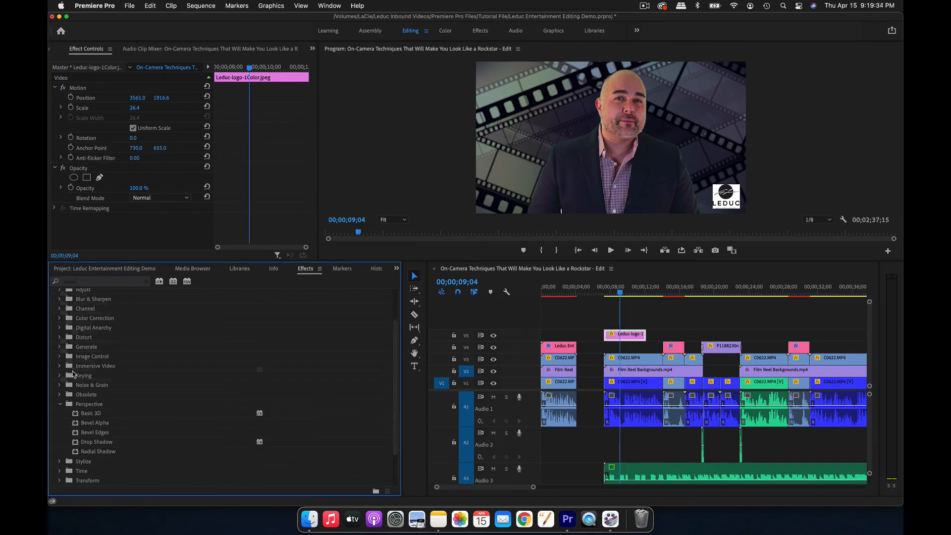
{"action": "left_click_drag", "start_coordinate": [87, 369], "coordinate": [628, 332]}
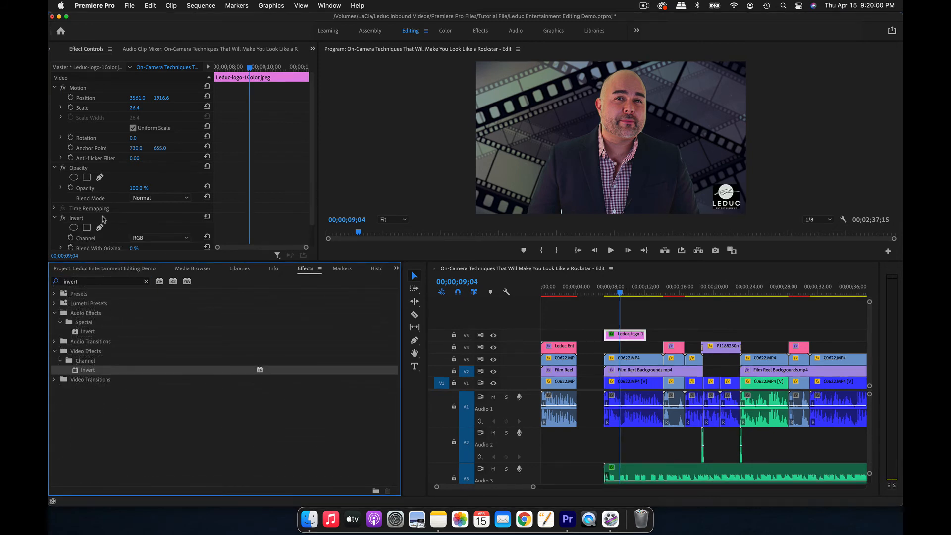
Try the Luminosity blend mode on the logo clip and return it to Normal.
{"action": "scroll", "coordinate": [164, 198], "scroll_direction": "down", "scroll_amount": 2}
{"action": "left_click", "coordinate": [160, 174]}
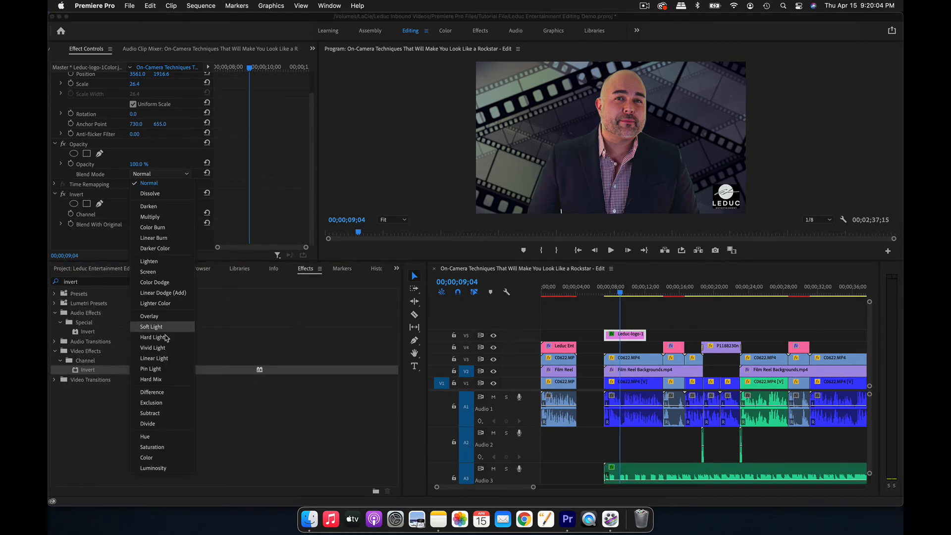
{"action": "left_click", "coordinate": [170, 471]}
{"action": "left_click", "coordinate": [159, 174]}
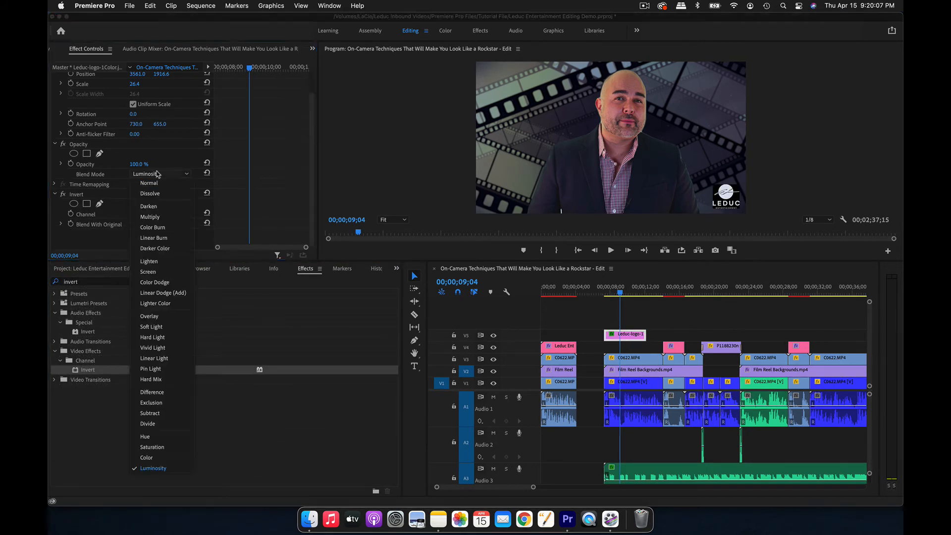
{"action": "left_click", "coordinate": [158, 184]}
Search the effects for "luma" and apply Luma Key to the logo clip to remove its black background.
{"action": "left_click", "coordinate": [82, 194]}
{"action": "left_click", "coordinate": [138, 284]}
{"action": "key", "text": "super+a"}
{"action": "type", "text": "luma"}
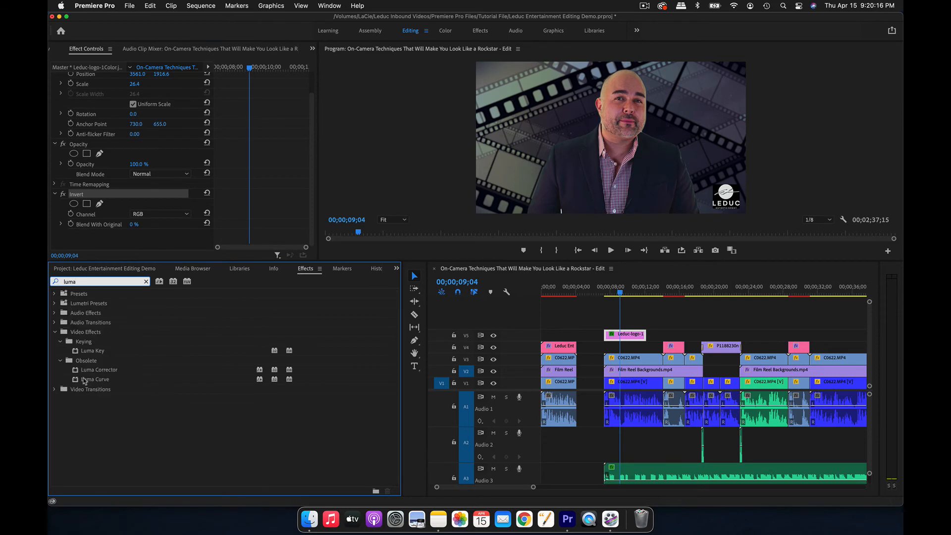
{"action": "left_click", "coordinate": [78, 351]}
{"action": "left_click_drag", "start_coordinate": [78, 353], "coordinate": [625, 334]}
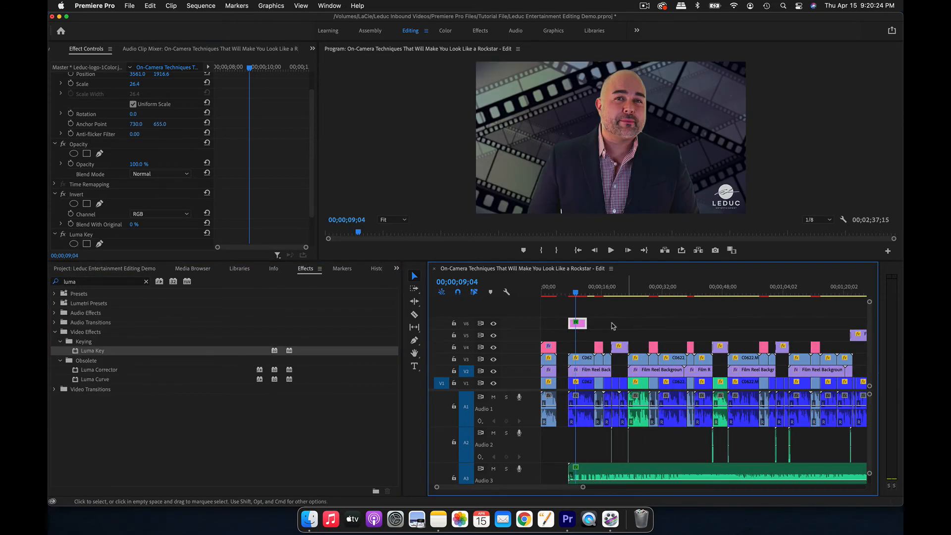
Extend the logo clip on V6 to the end of the video footage and set its opacity to 75%.
{"action": "left_click_drag", "start_coordinate": [586, 323], "coordinate": [854, 321]}
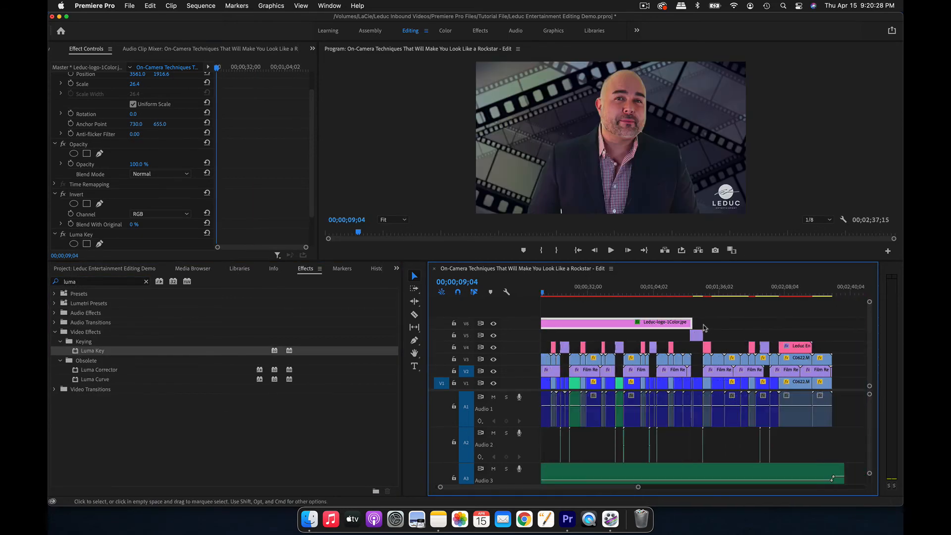
{"action": "key", "text": "="}
{"action": "left_click", "coordinate": [700, 323]}
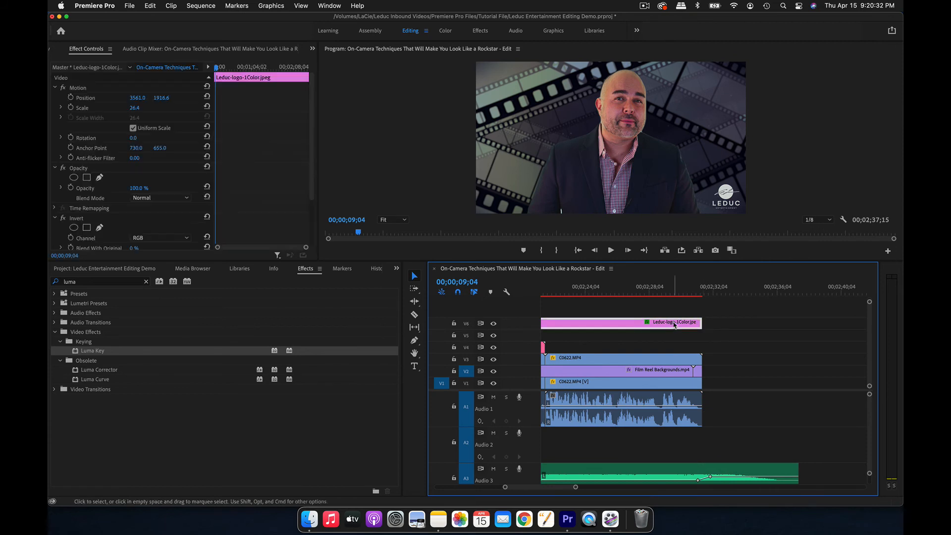
{"action": "left_click", "coordinate": [141, 186]}
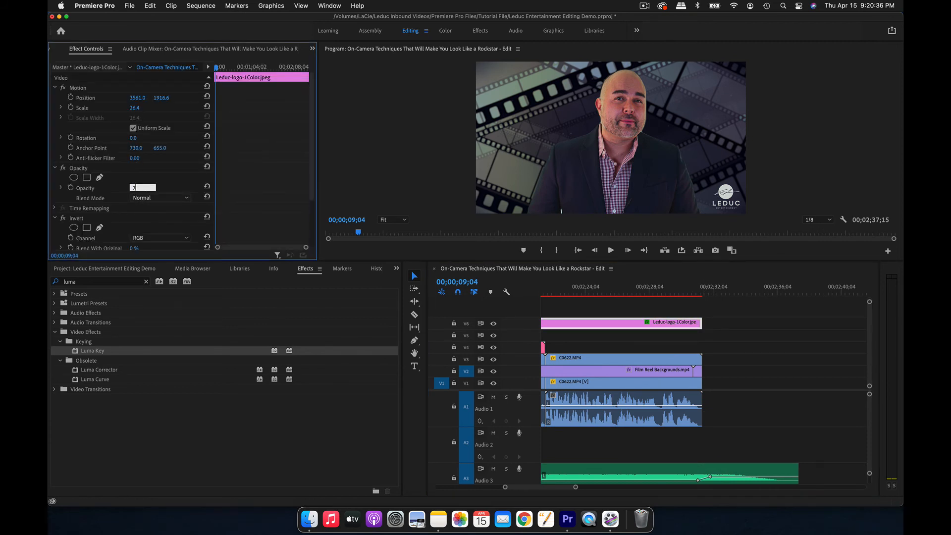
{"action": "key", "text": "Return"}
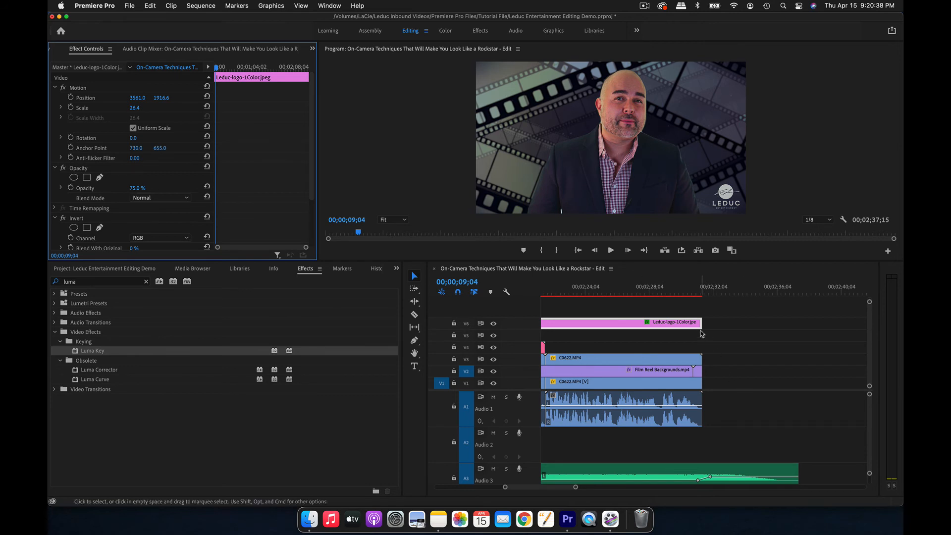
Preview the lower-third graphic and place it on V5 at 00;00;07;09, where the main talking-head section starts.
{"action": "scroll", "coordinate": [702, 334], "scroll_direction": "down", "scroll_amount": 5}
{"action": "left_click", "coordinate": [708, 291]}
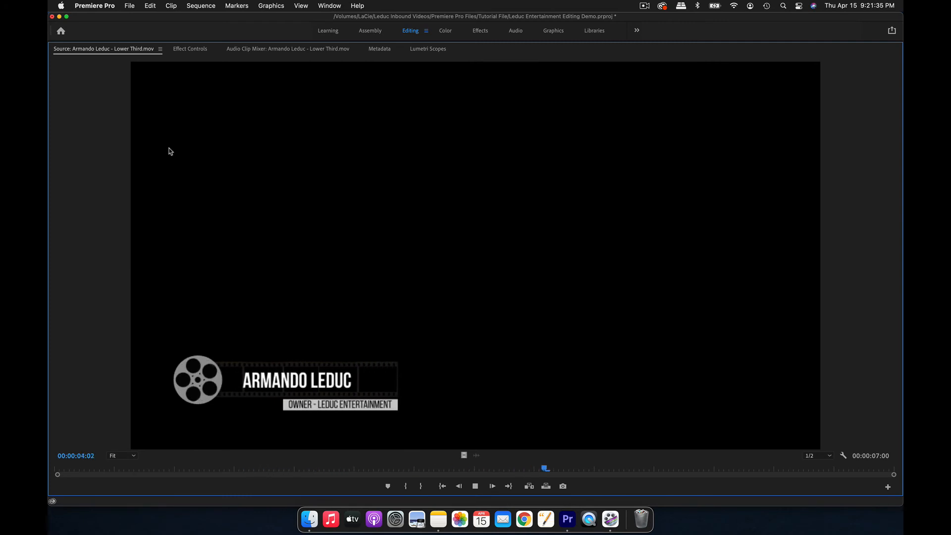
{"action": "key", "text": "space"}
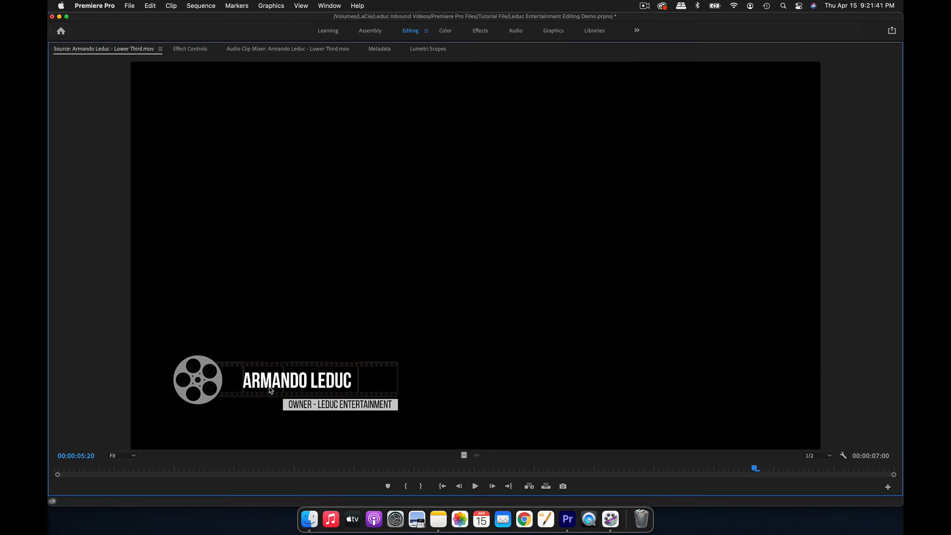
{"action": "key", "text": "grave"}
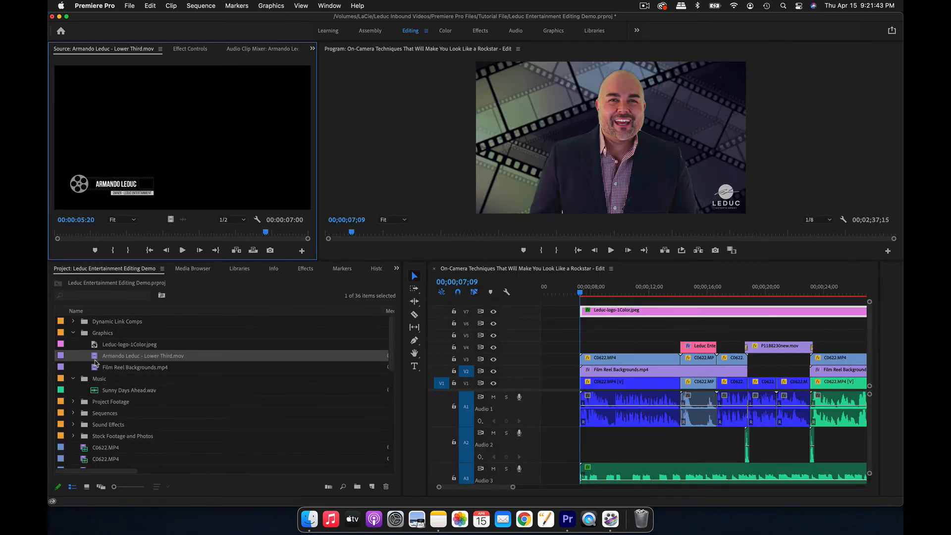
{"action": "left_click_drag", "start_coordinate": [93, 358], "coordinate": [587, 334]}
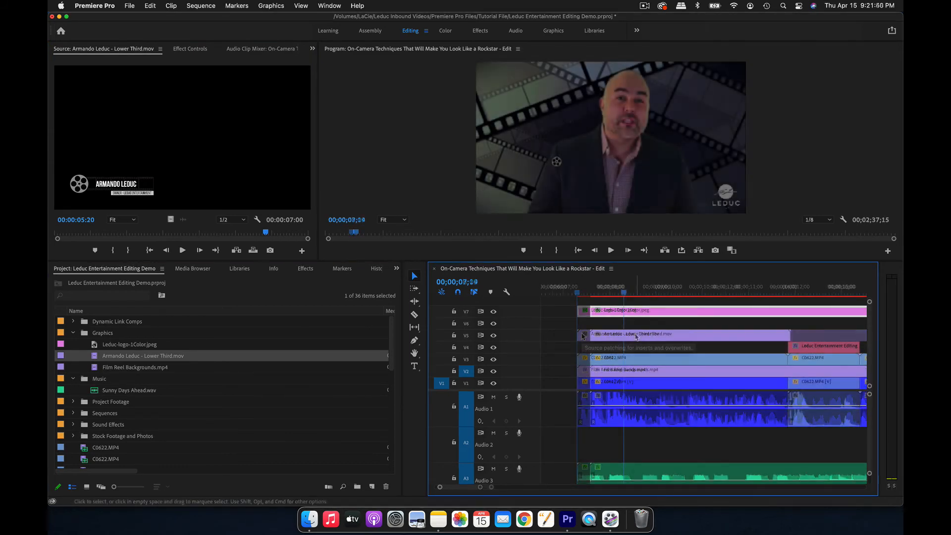
Enlarge the lower-third clip on V5 and move it up and inward so the whole graphic fits in the lower-left of the frame.
{"action": "right_click", "coordinate": [638, 334]}
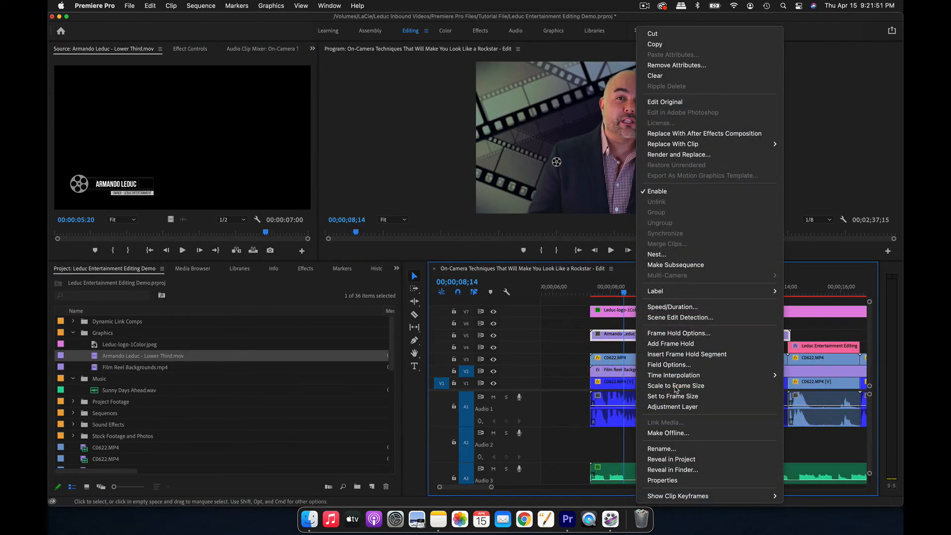
{"action": "key", "text": "Escape"}
{"action": "left_click", "coordinate": [193, 52]}
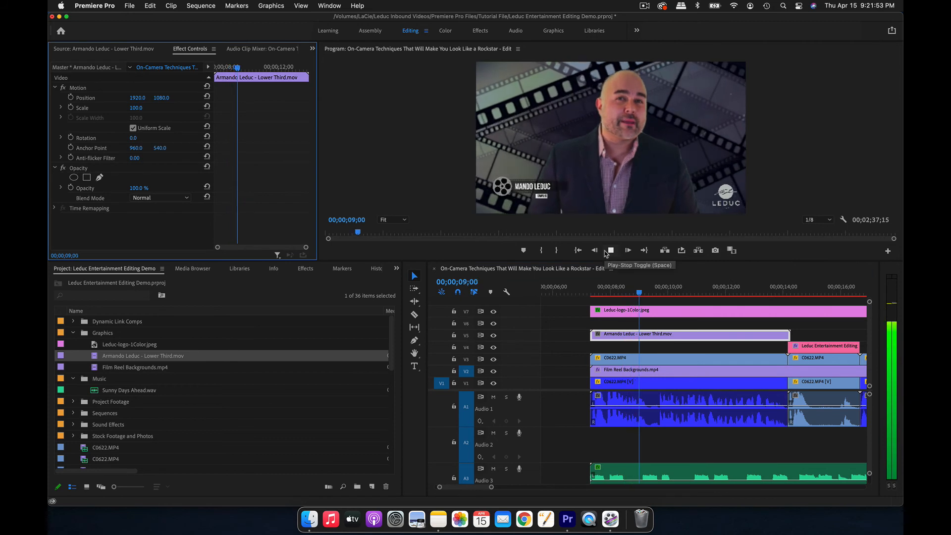
{"action": "left_click", "coordinate": [610, 251]}
{"action": "left_click_drag", "start_coordinate": [136, 108], "coordinate": [150, 107]}
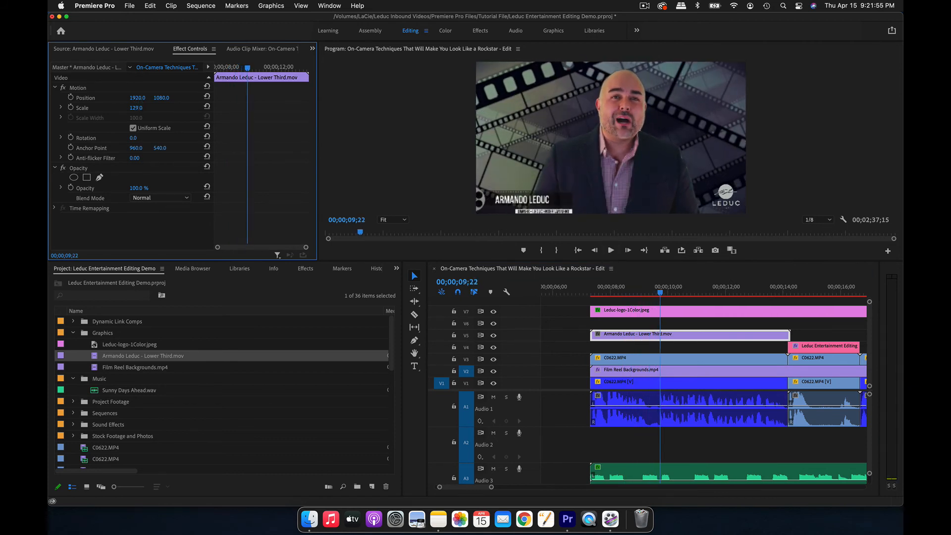
{"action": "left_click", "coordinate": [528, 212]}
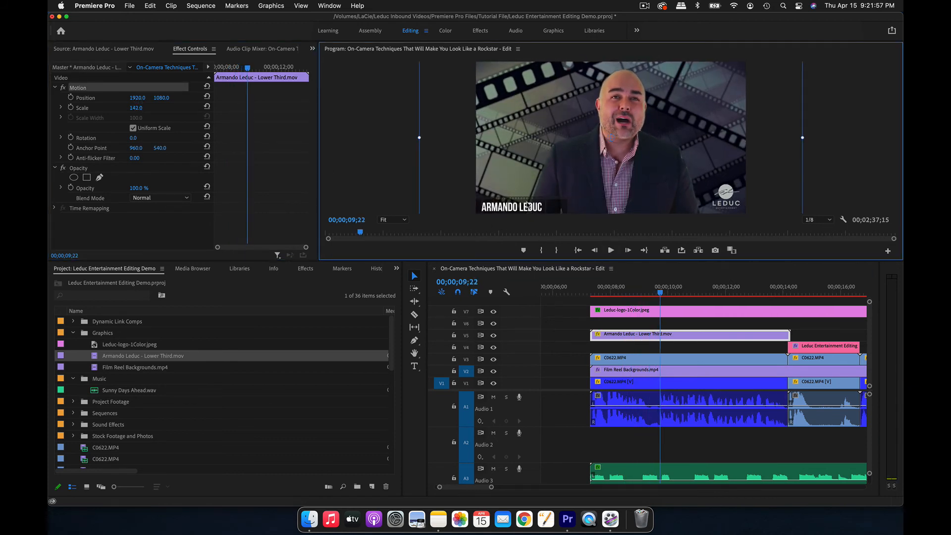
{"action": "left_click_drag", "start_coordinate": [528, 203], "coordinate": [583, 180]}
{"action": "left_click_drag", "start_coordinate": [136, 108], "coordinate": [150, 107]}
{"action": "left_click_drag", "start_coordinate": [542, 196], "coordinate": [566, 182]}
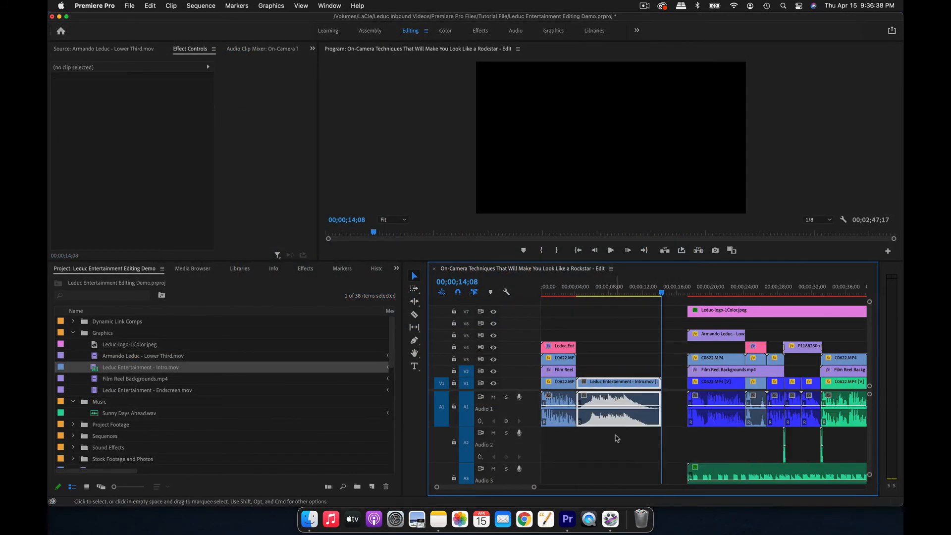
Move the Leduc Entertainment - Intro clip to V5, overlapping the end of the opening clips, and apply an Iris Round transition to its start.
{"action": "left_click_drag", "start_coordinate": [617, 382], "coordinate": [615, 336]}
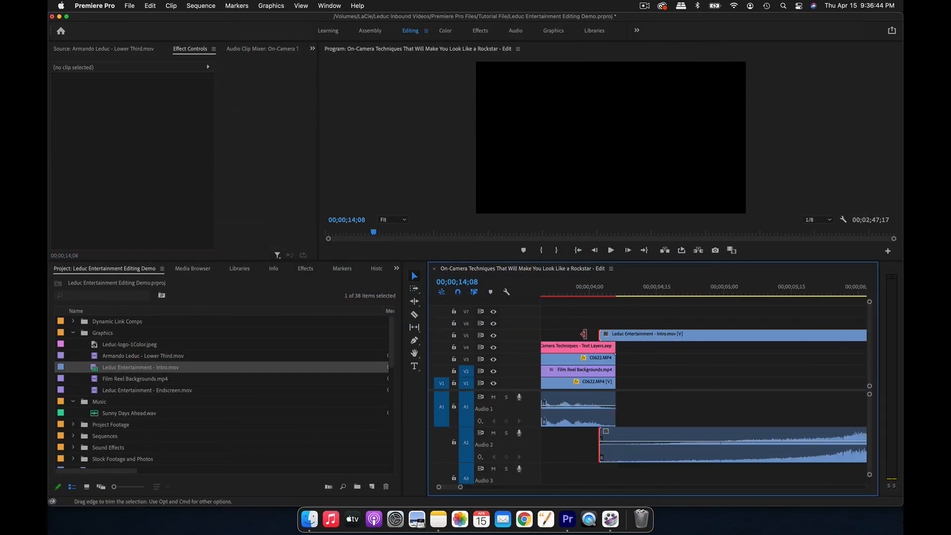
{"action": "left_click", "coordinate": [292, 271]}
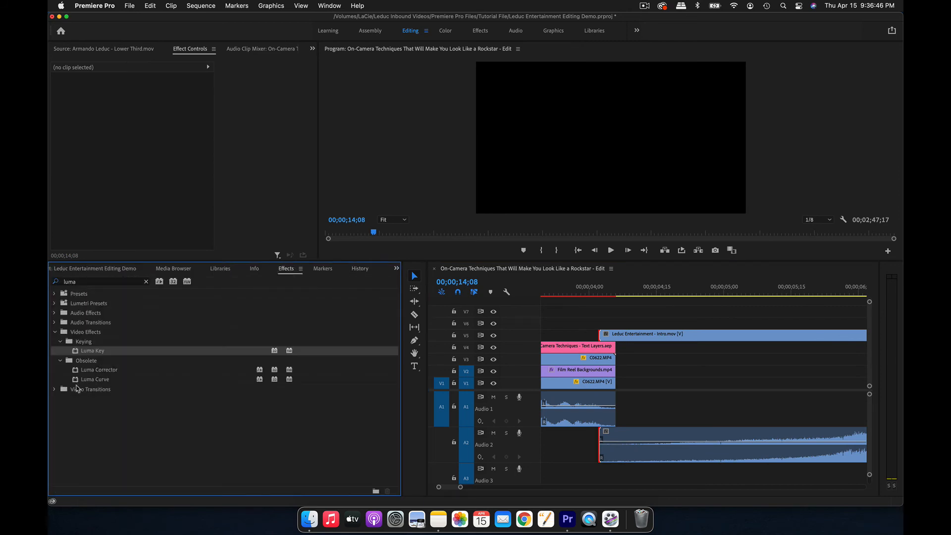
{"action": "left_click", "coordinate": [144, 281]}
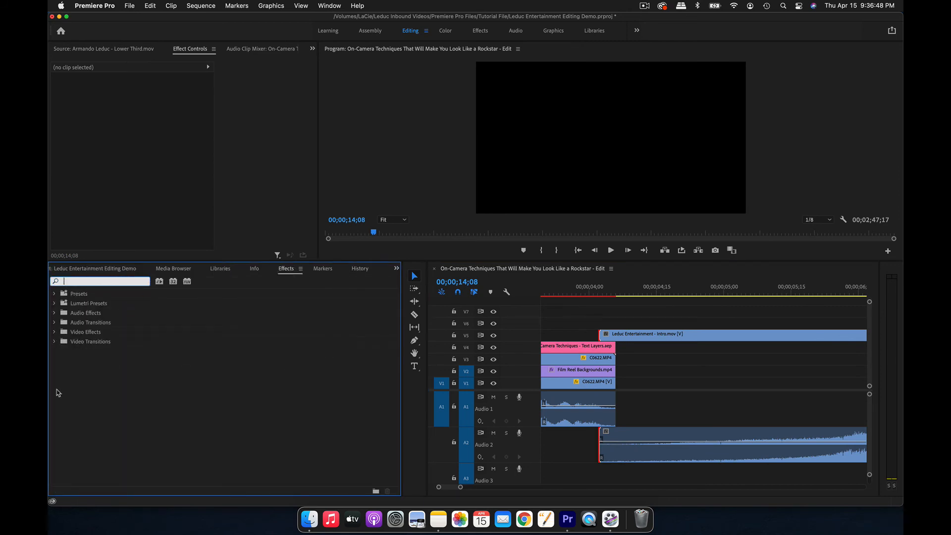
{"action": "left_click", "coordinate": [55, 342]}
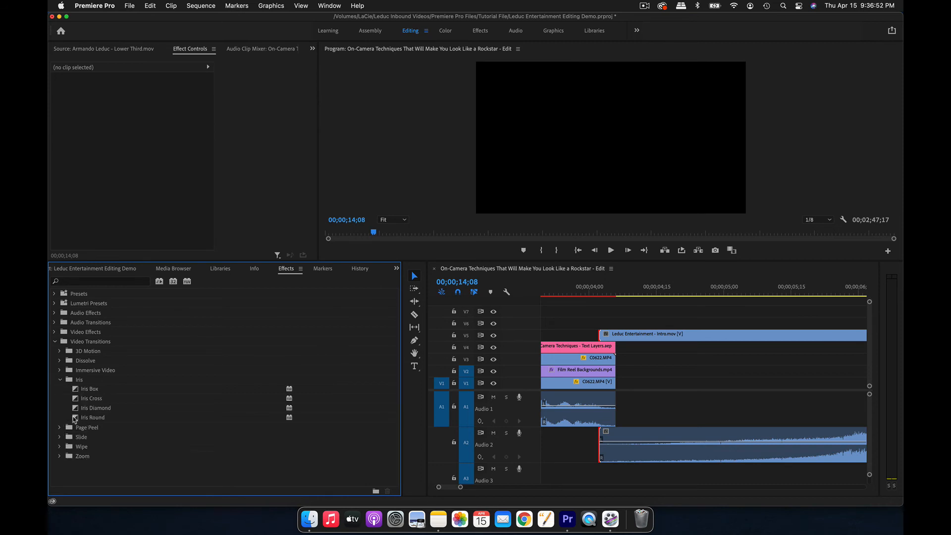
{"action": "left_click_drag", "start_coordinate": [75, 419], "coordinate": [601, 337]}
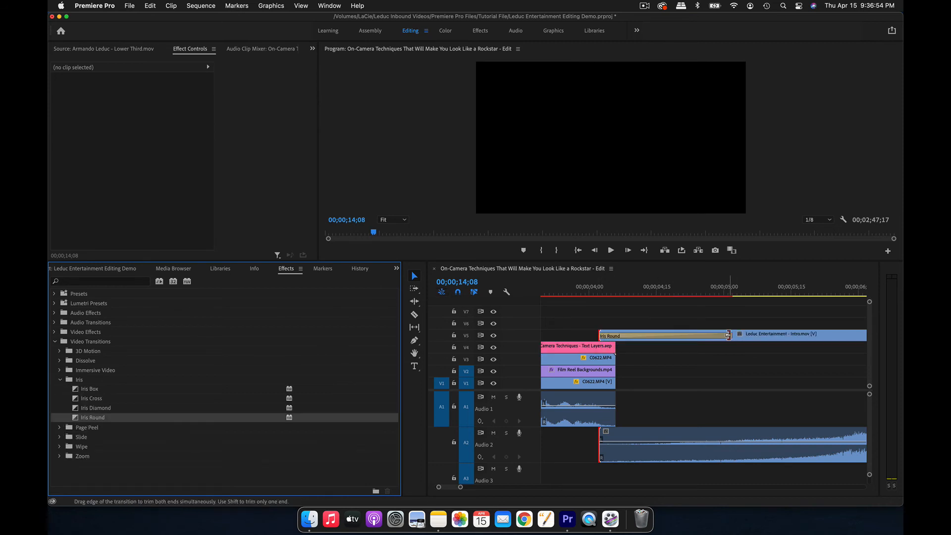
Shorten the Iris Round transition on the intro clip to 4 frames and play back the result.
{"action": "left_click_drag", "start_coordinate": [728, 335], "coordinate": [614, 334]}
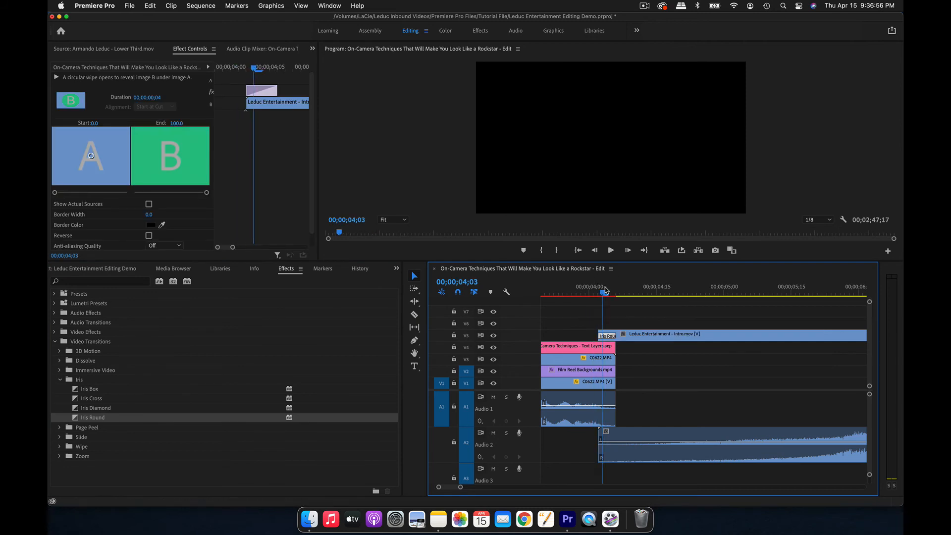
{"action": "key", "text": "space"}
{"action": "scroll", "coordinate": [603, 329], "scroll_direction": "down", "scroll_amount": 5}
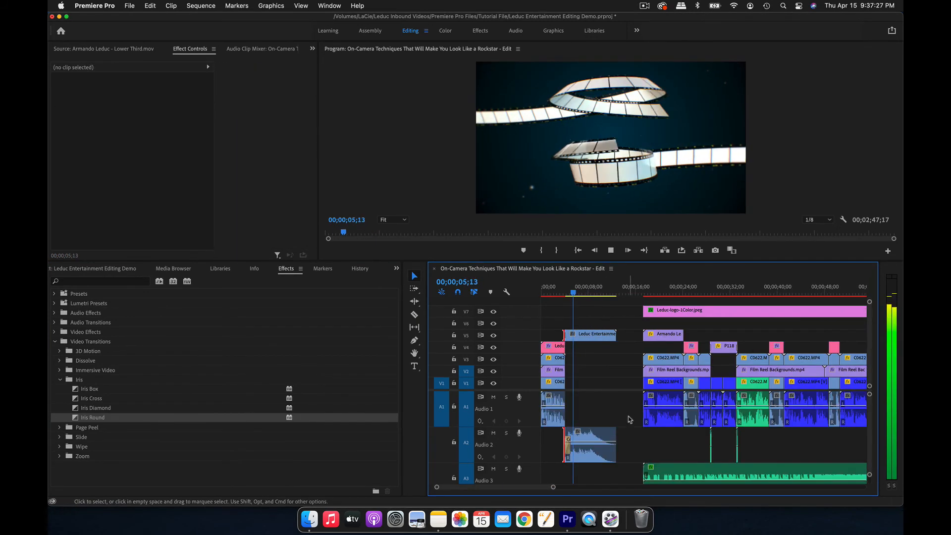
Set the vertical Motion position of the Like+Bell graphic below the "THANKS FOR WATCHING!" title to 1521.7.
{"action": "scroll", "coordinate": [623, 395], "scroll_direction": "up", "scroll_amount": 3}
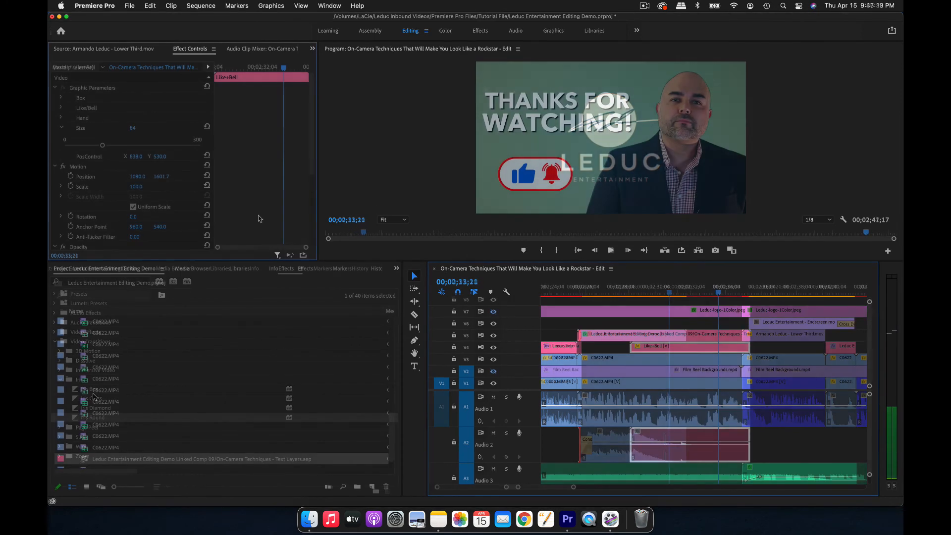
{"action": "scroll", "coordinate": [167, 167], "scroll_direction": "up", "scroll_amount": 1}
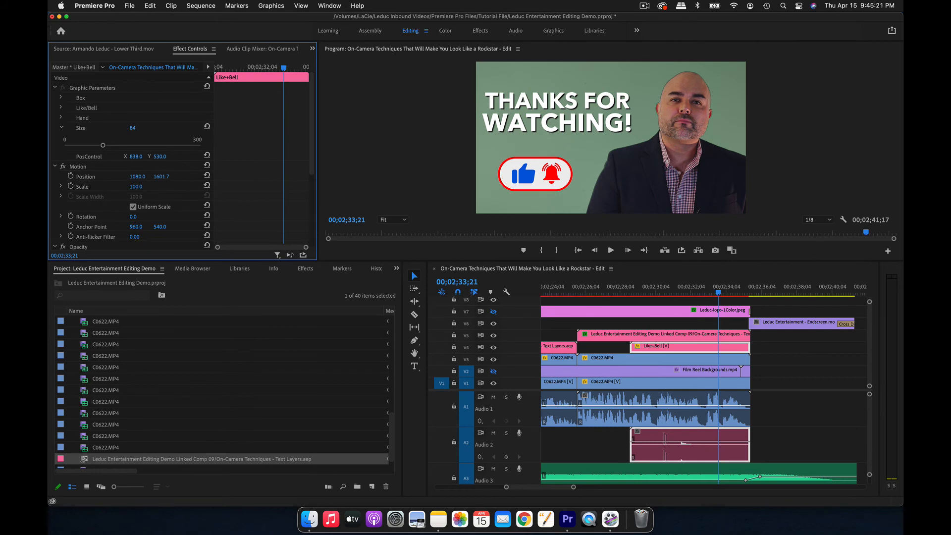
{"action": "left_click_drag", "start_coordinate": [165, 177], "coordinate": [164, 177]}
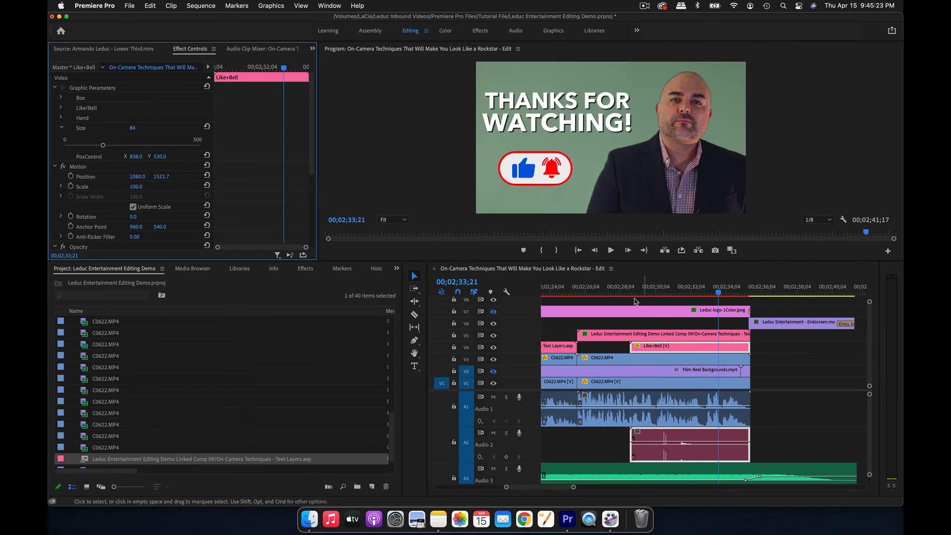